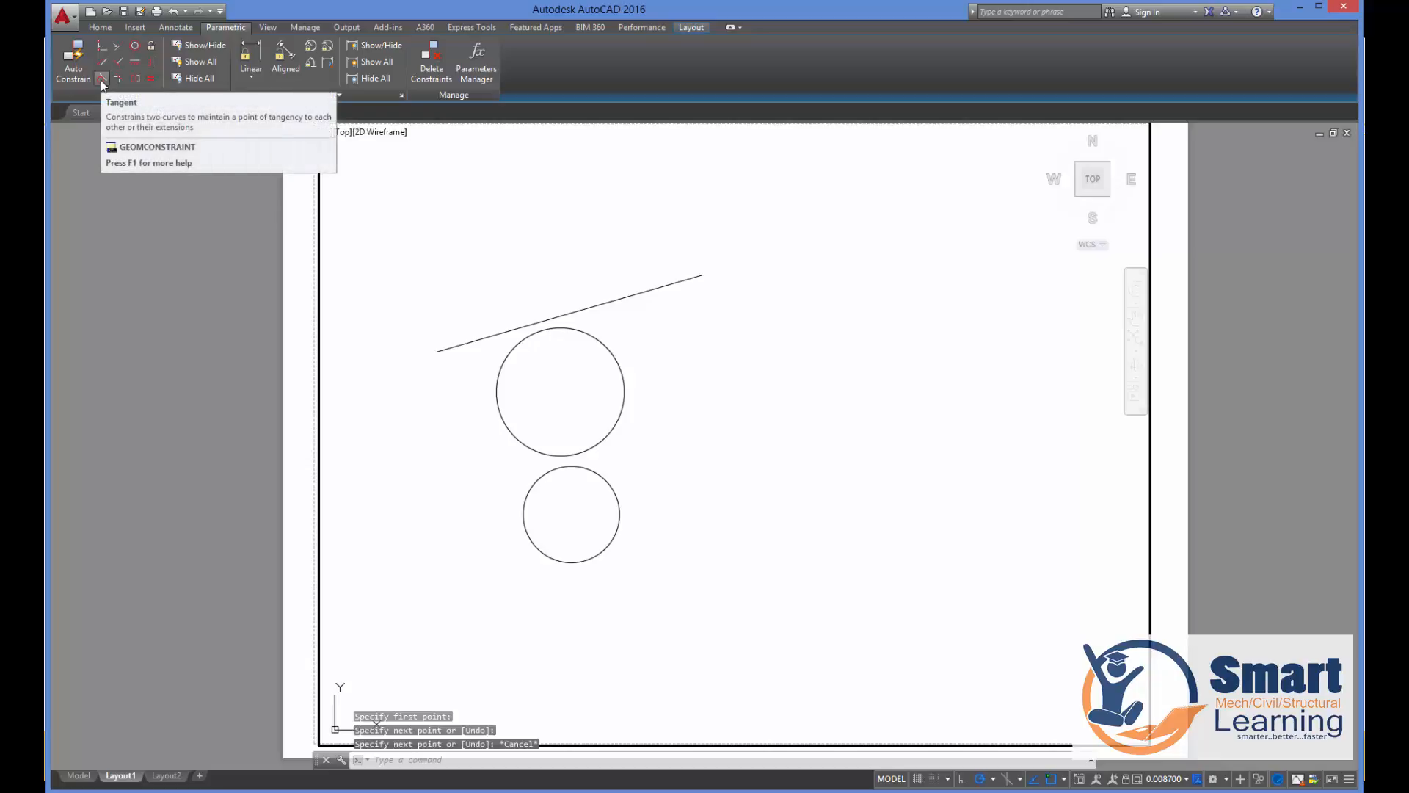
Apply tangent constraints between the sloped line and the upper circle, and between the upper and lower circles.
{"action": "left_click", "coordinate": [102, 78]}
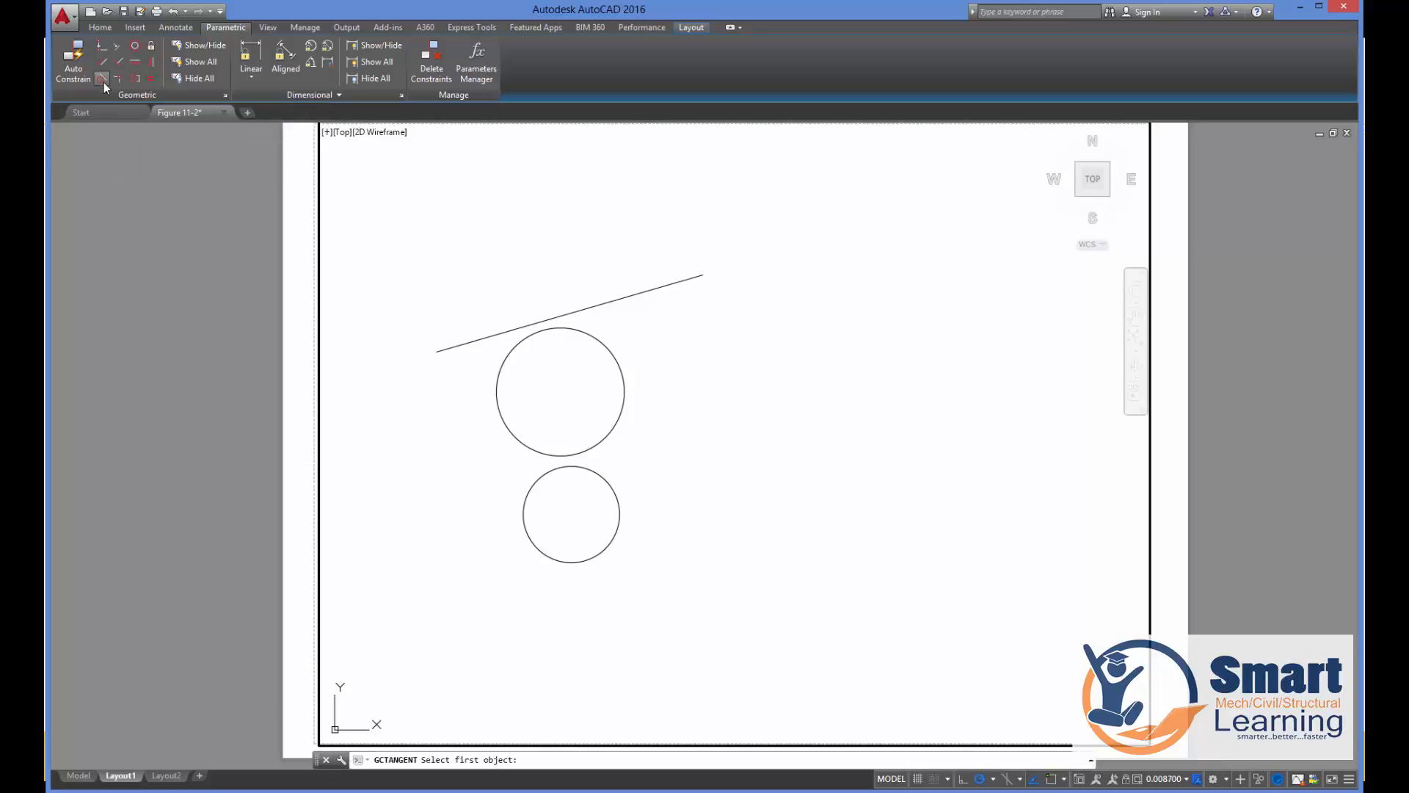
{"action": "left_click", "coordinate": [585, 334]}
{"action": "left_click", "coordinate": [589, 308]}
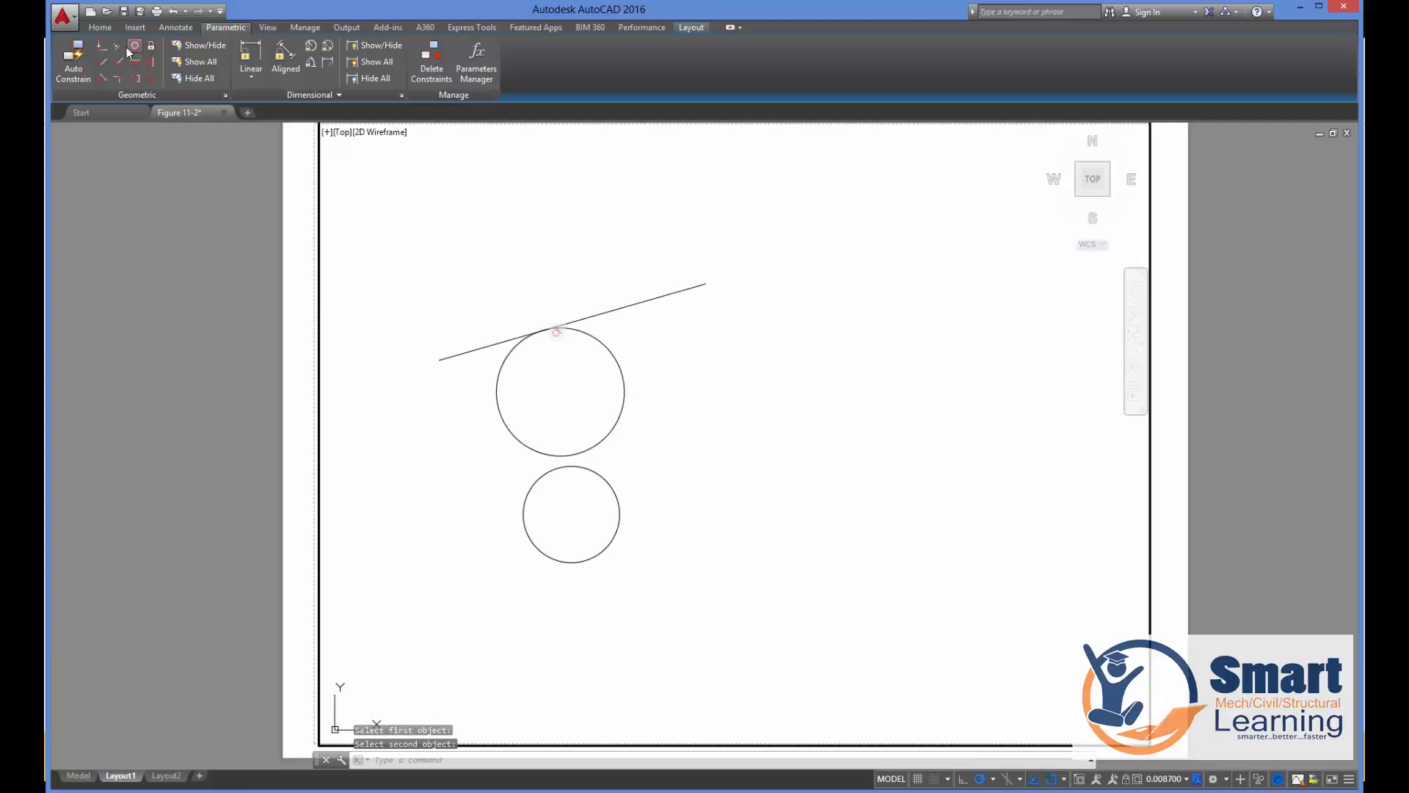
{"action": "left_click", "coordinate": [101, 75]}
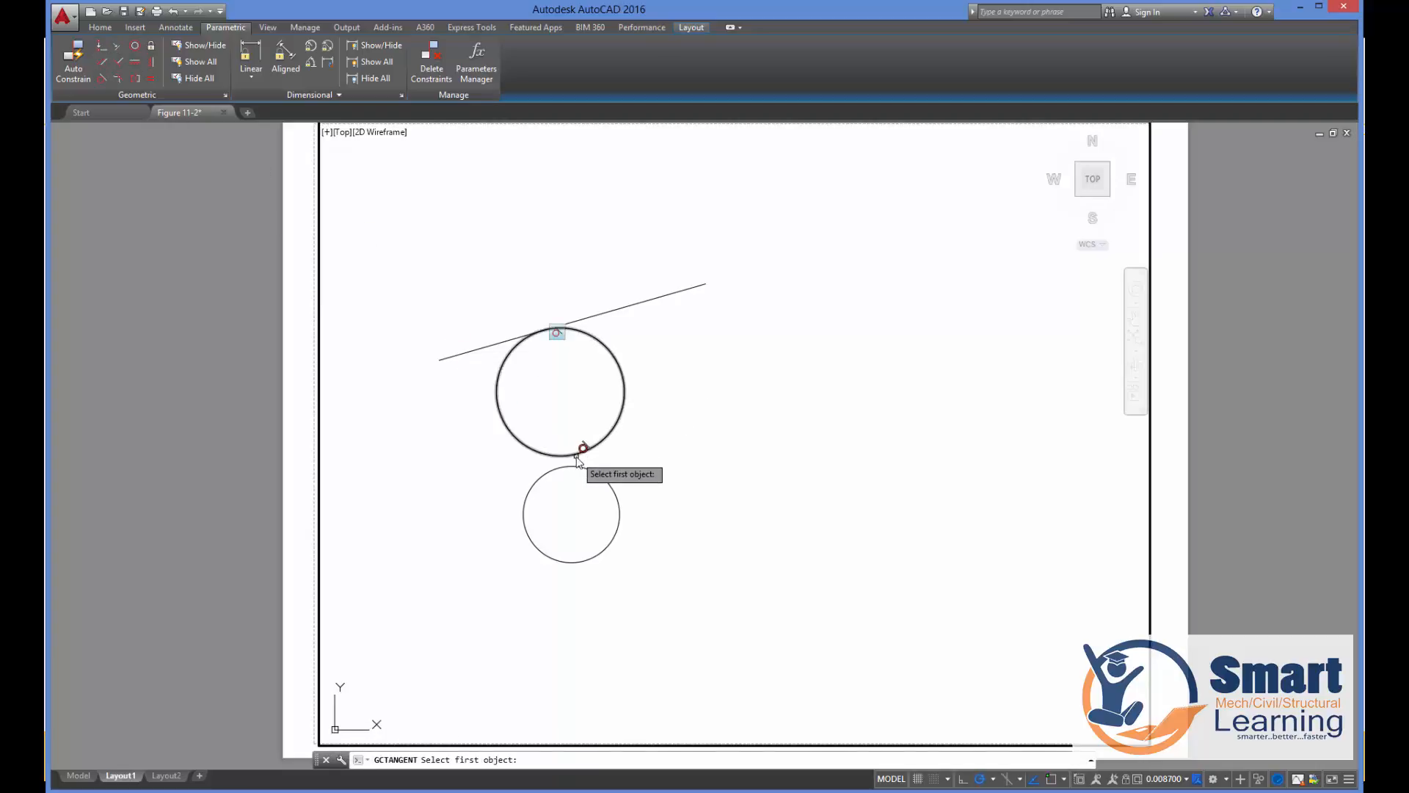
{"action": "left_click", "coordinate": [579, 446]}
{"action": "left_click", "coordinate": [591, 472]}
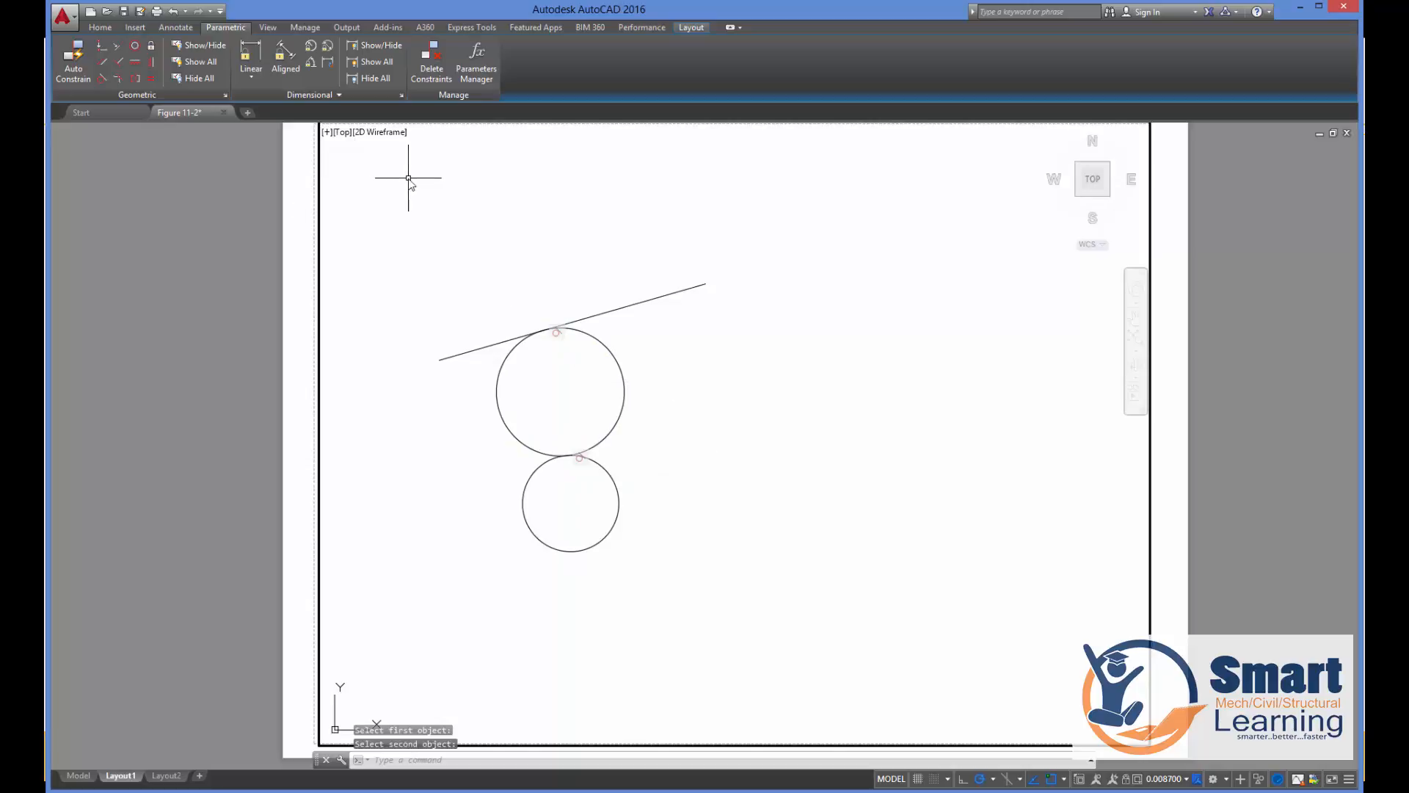
Draw three overlapping circles to the right of the constrained pair, the lower-left one with a radius of about 22.
{"action": "type", "text": "c"}
{"action": "key", "text": "Return"}
{"action": "left_click", "coordinate": [841, 333]}
{"action": "left_click", "coordinate": [808, 390]}
{"action": "key", "text": "space"}
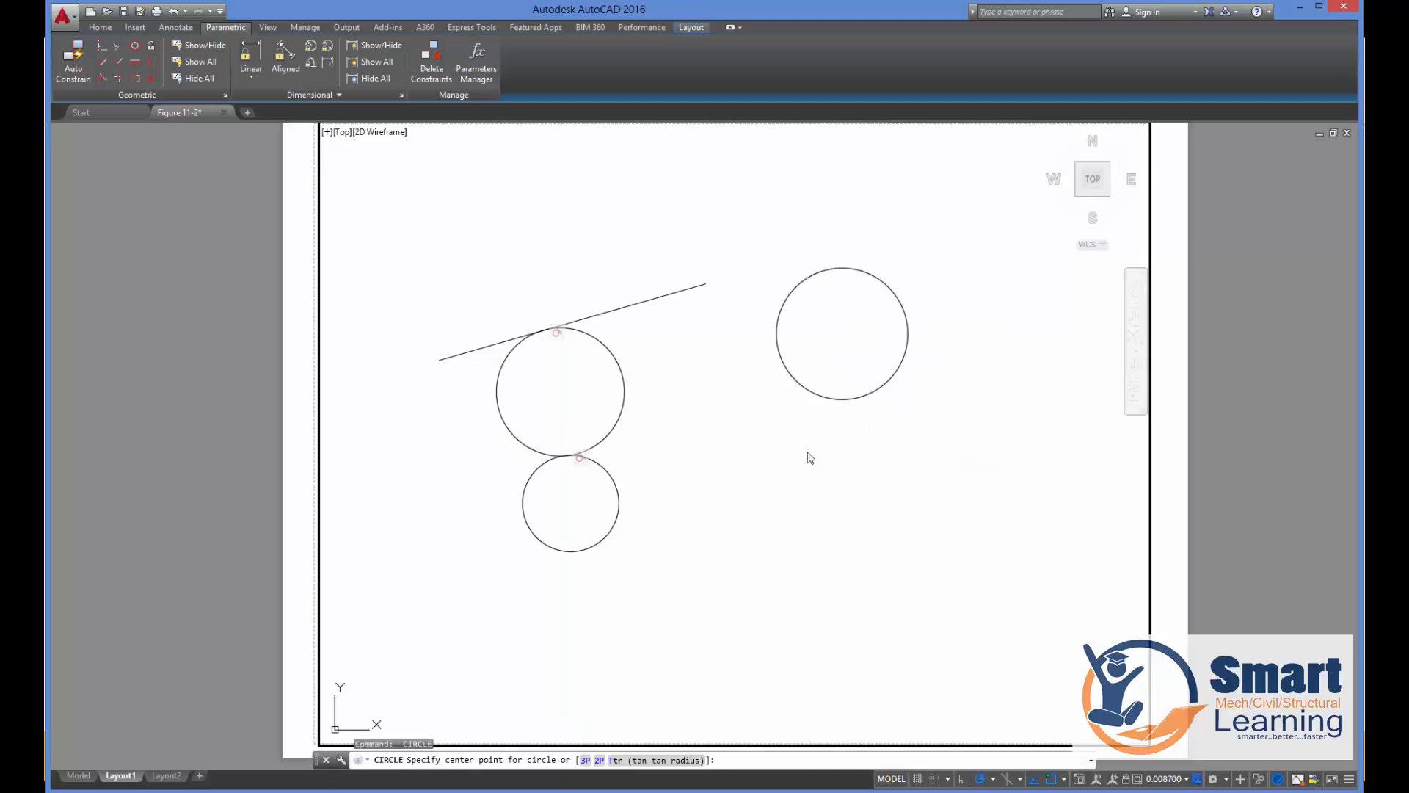
{"action": "left_click", "coordinate": [809, 444]}
{"action": "left_click", "coordinate": [777, 490]}
{"action": "key", "text": "space"}
{"action": "left_click", "coordinate": [932, 401]}
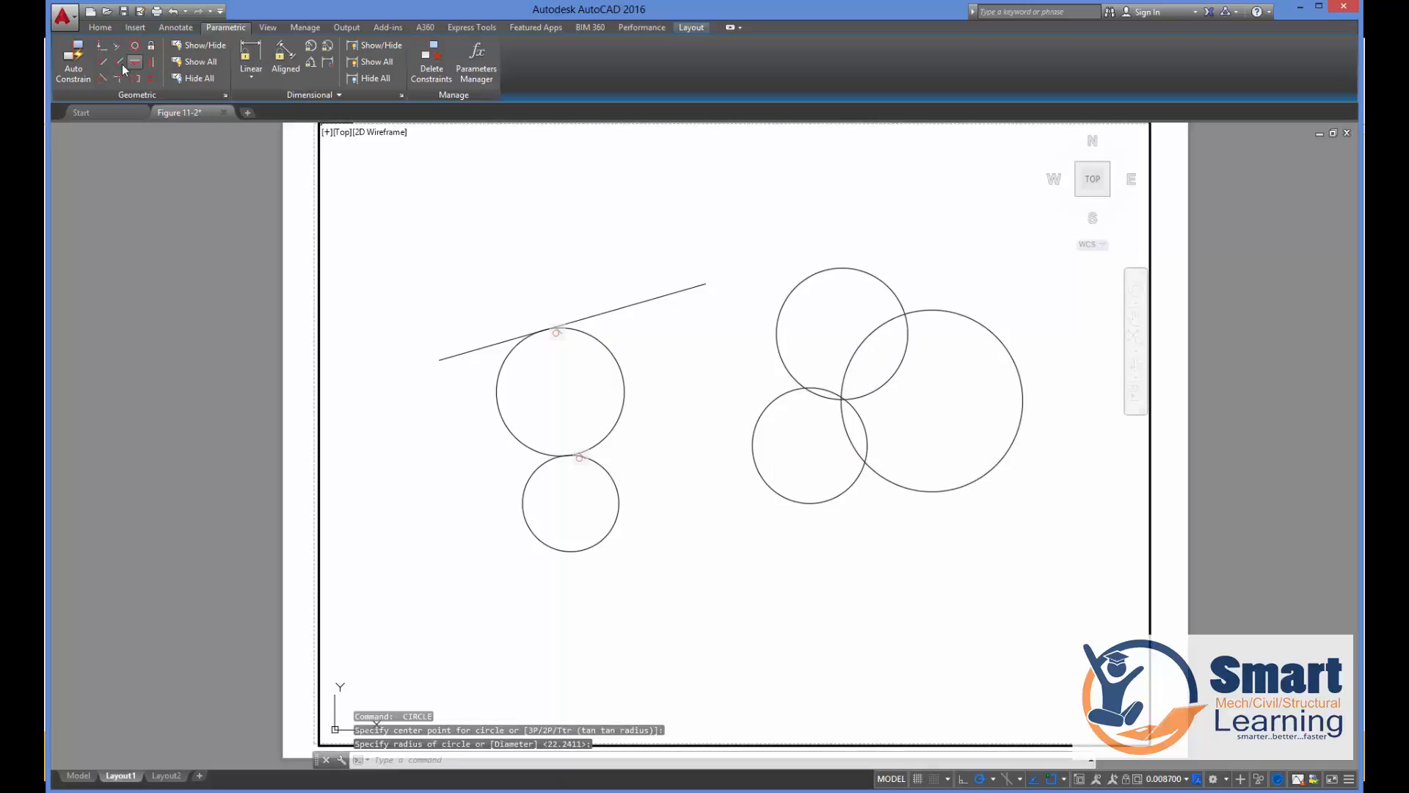
Constrain the three overlapping circles so that each one is tangent to the other two.
{"action": "left_click", "coordinate": [103, 78]}
{"action": "left_click", "coordinate": [781, 395]}
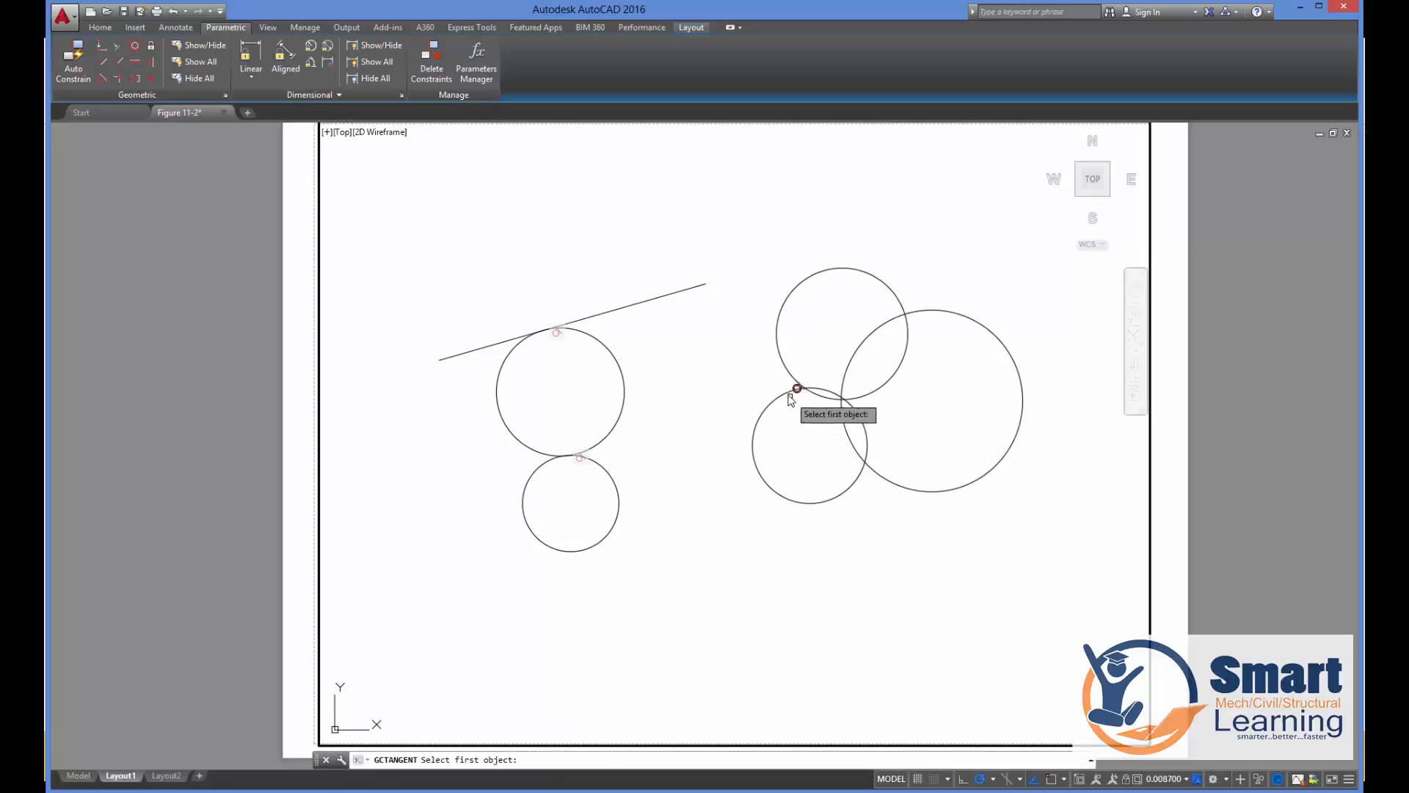
{"action": "left_click", "coordinate": [791, 379]}
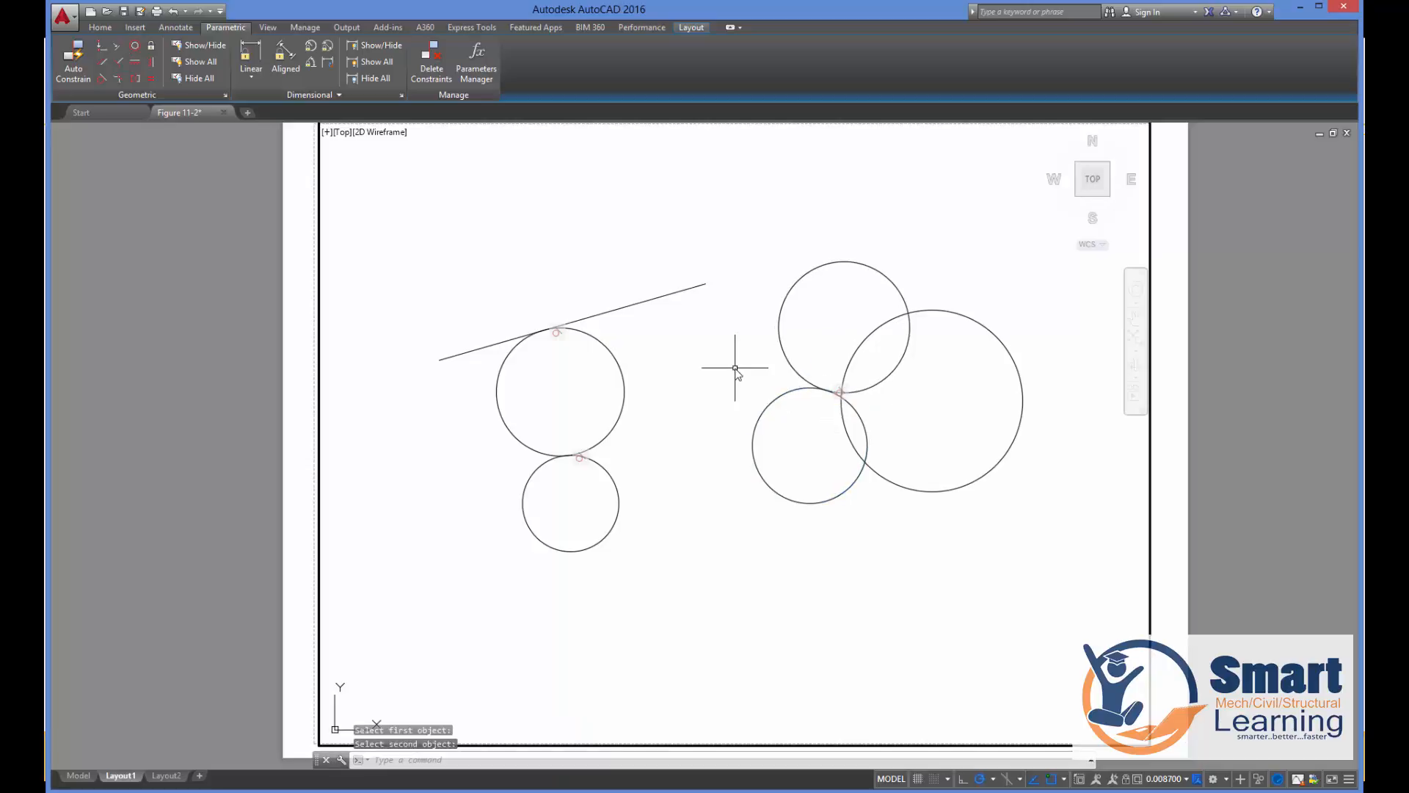
{"action": "key", "text": "Return"}
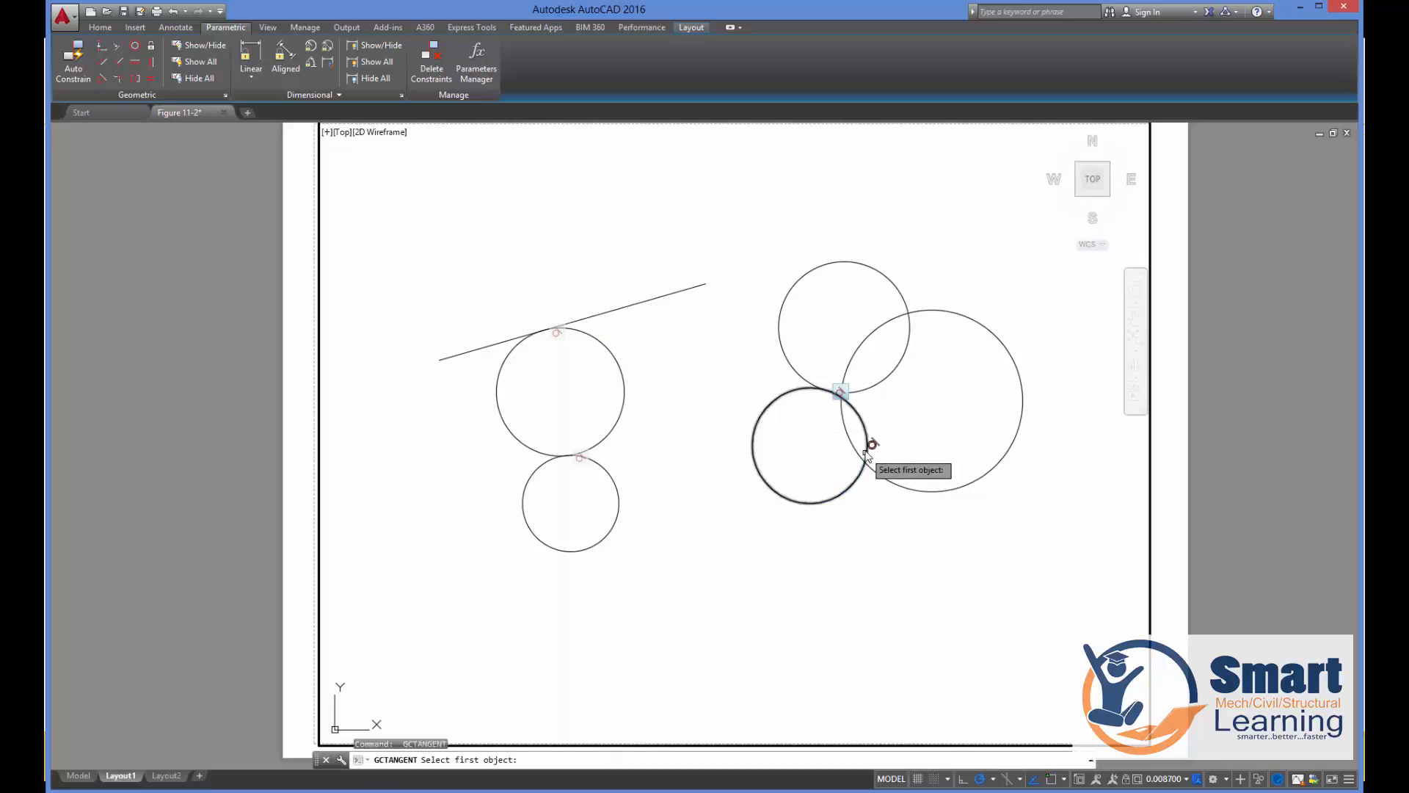
{"action": "left_click", "coordinate": [868, 449]}
{"action": "left_click", "coordinate": [885, 476]}
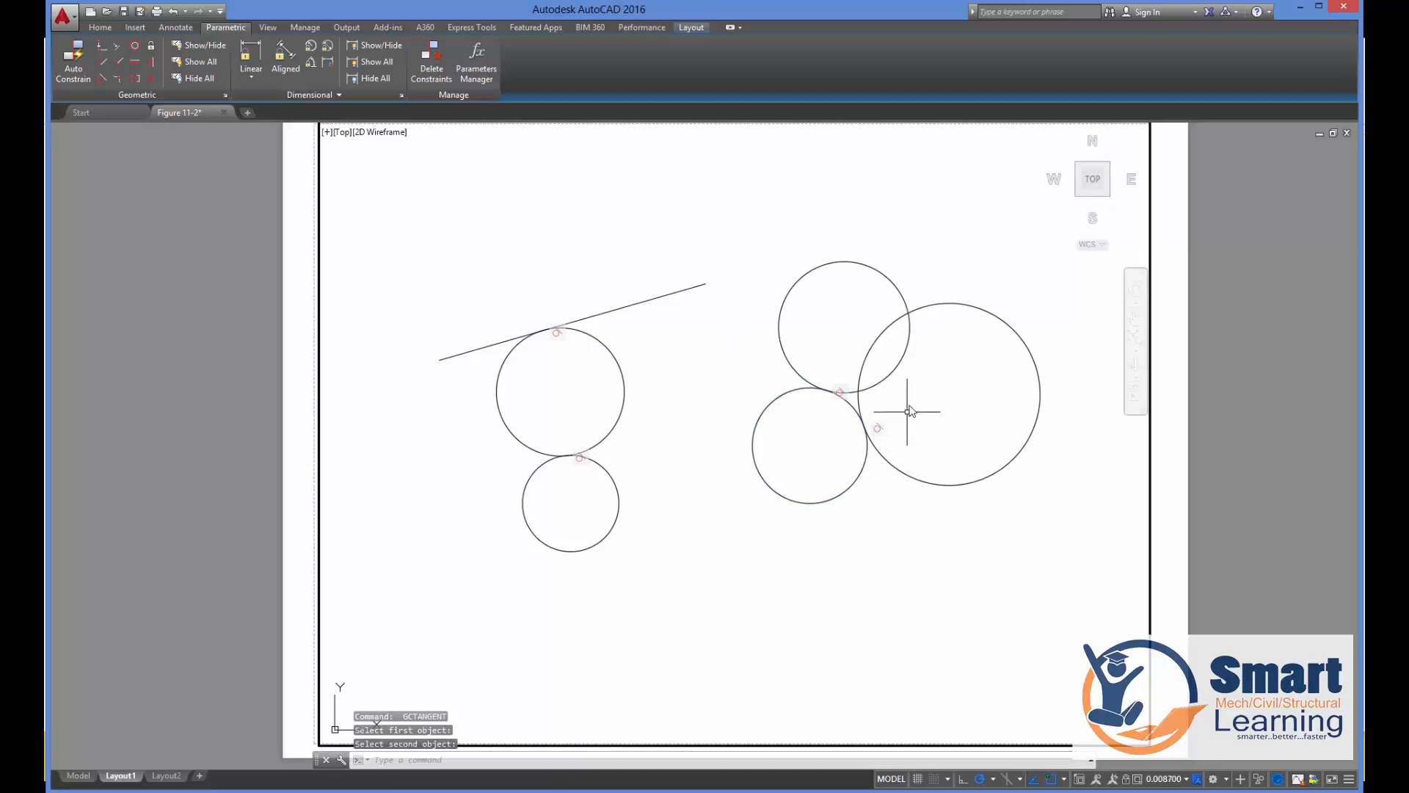
{"action": "key", "text": "Return"}
{"action": "left_click", "coordinate": [900, 321]}
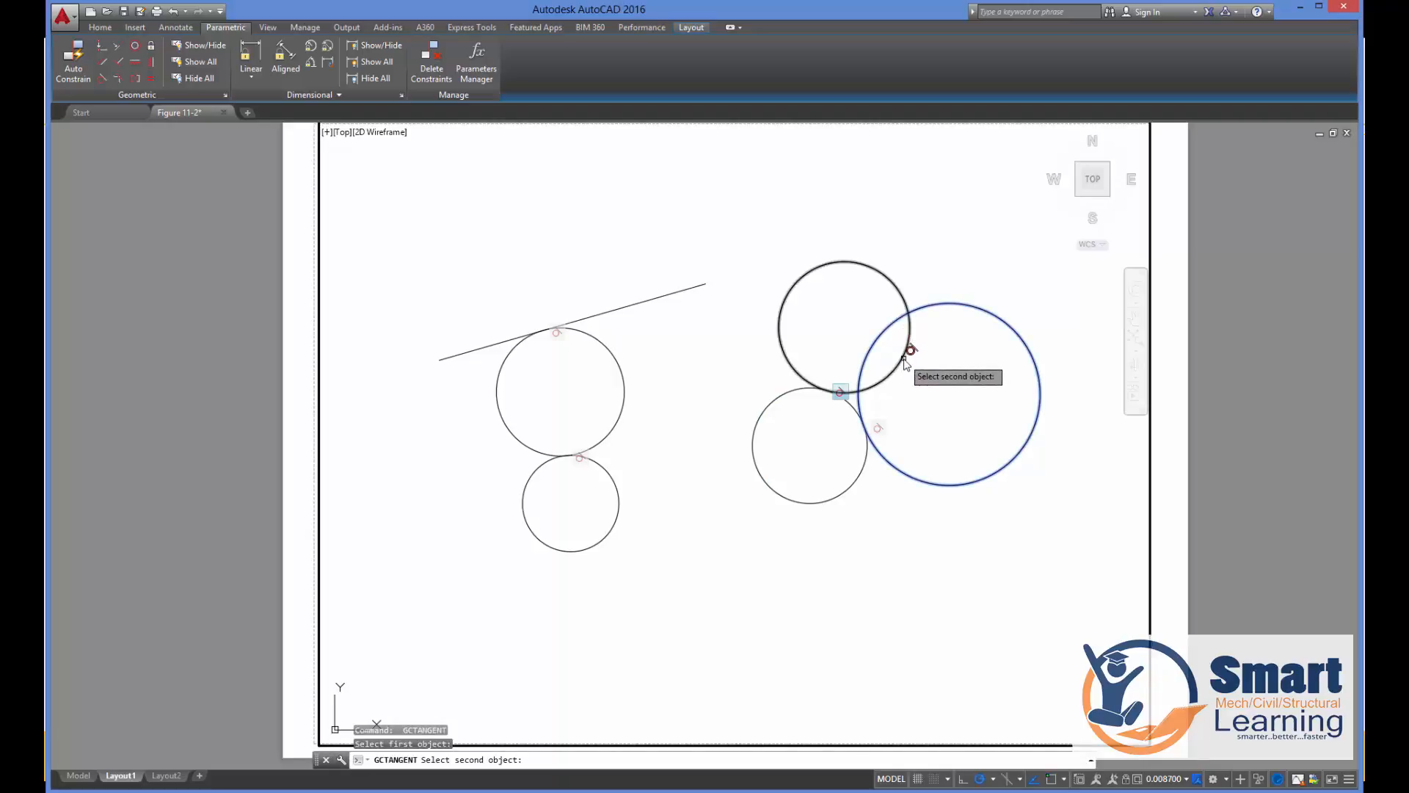
{"action": "left_click", "coordinate": [904, 359]}
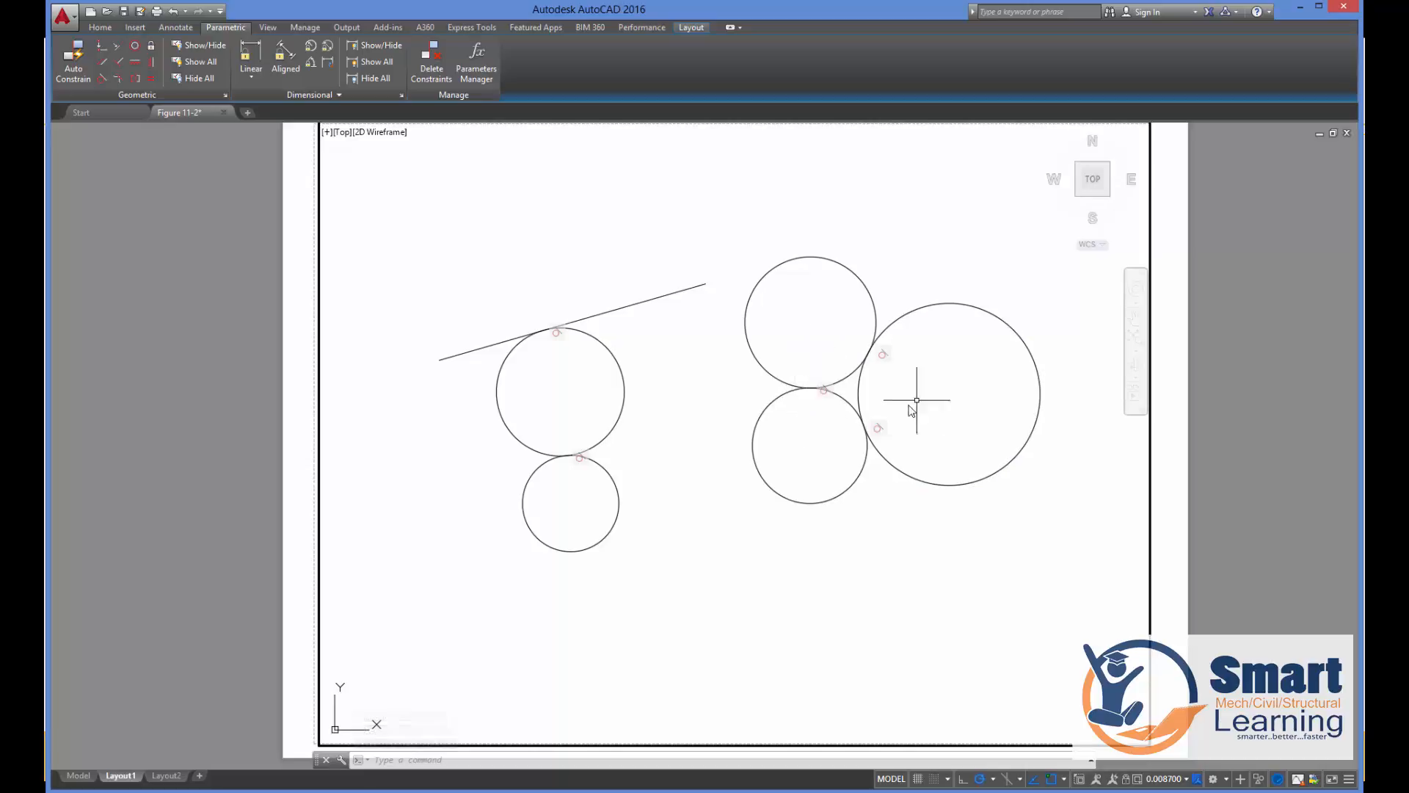
Move the largest circle of the tangent trio downward and slightly to the left by its center point.
{"action": "left_click", "coordinate": [938, 301]}
{"action": "left_click", "coordinate": [922, 307]}
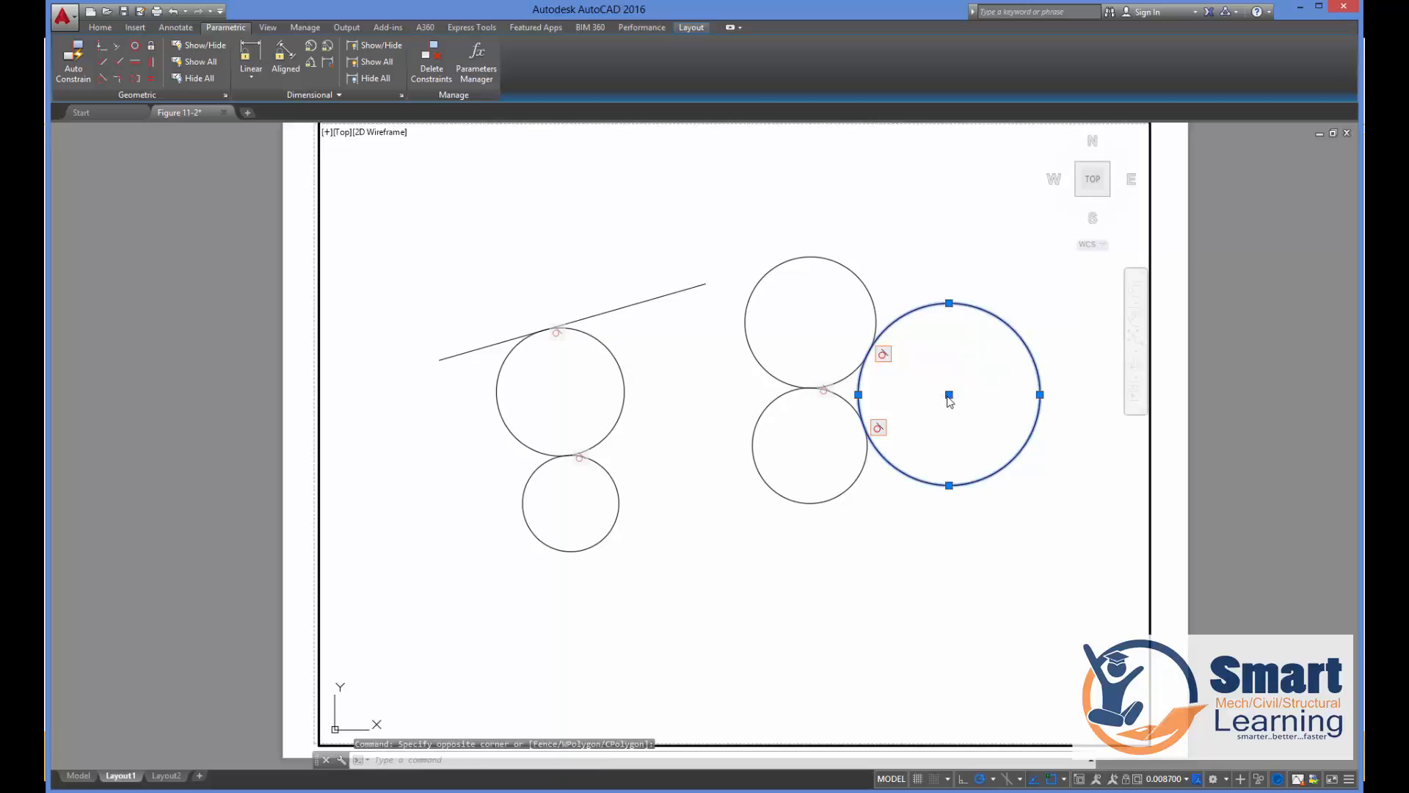
{"action": "left_click", "coordinate": [949, 394]}
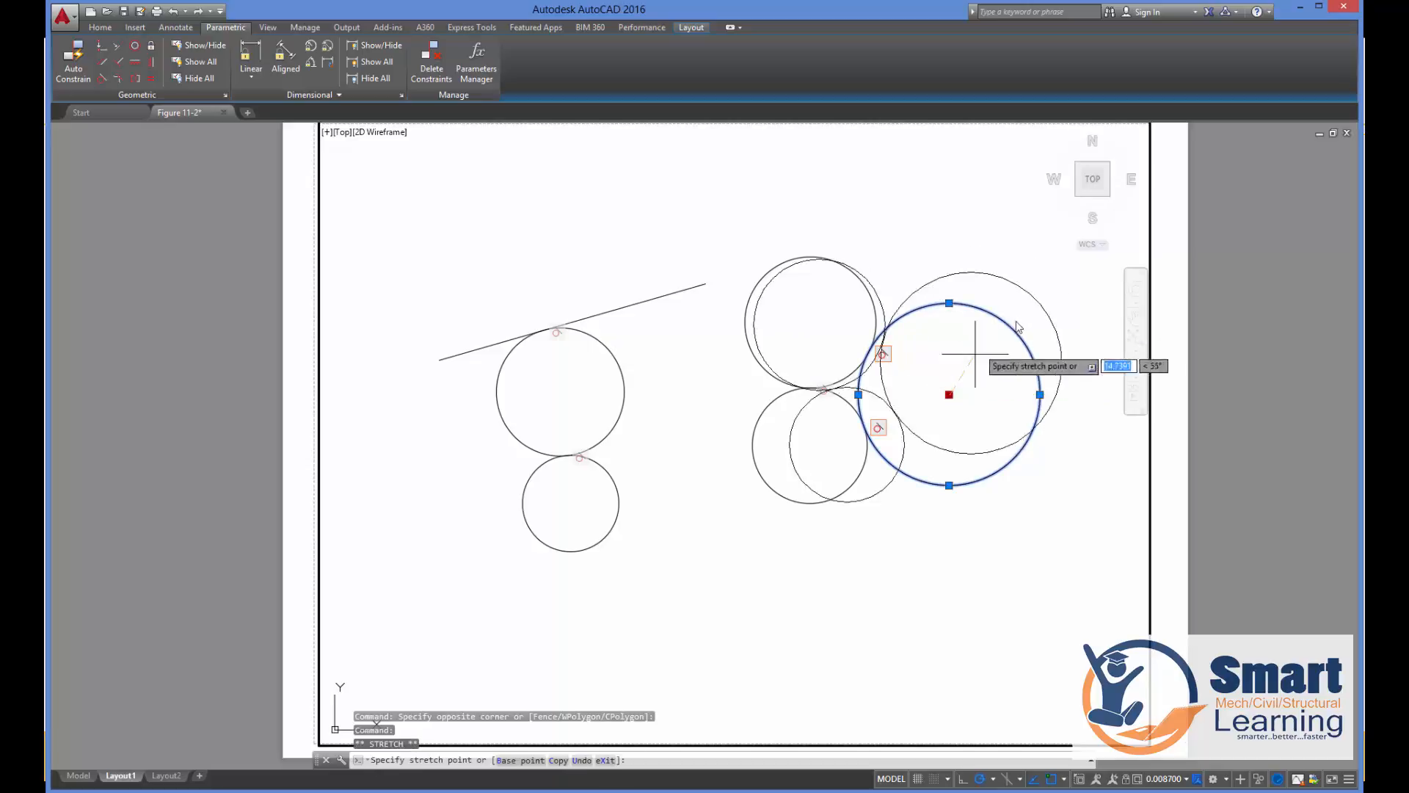
{"action": "left_click", "coordinate": [920, 466]}
Erase the three mutually tangent circles and the sloped line with its two tangent circles.
{"action": "left_click", "coordinate": [944, 337]}
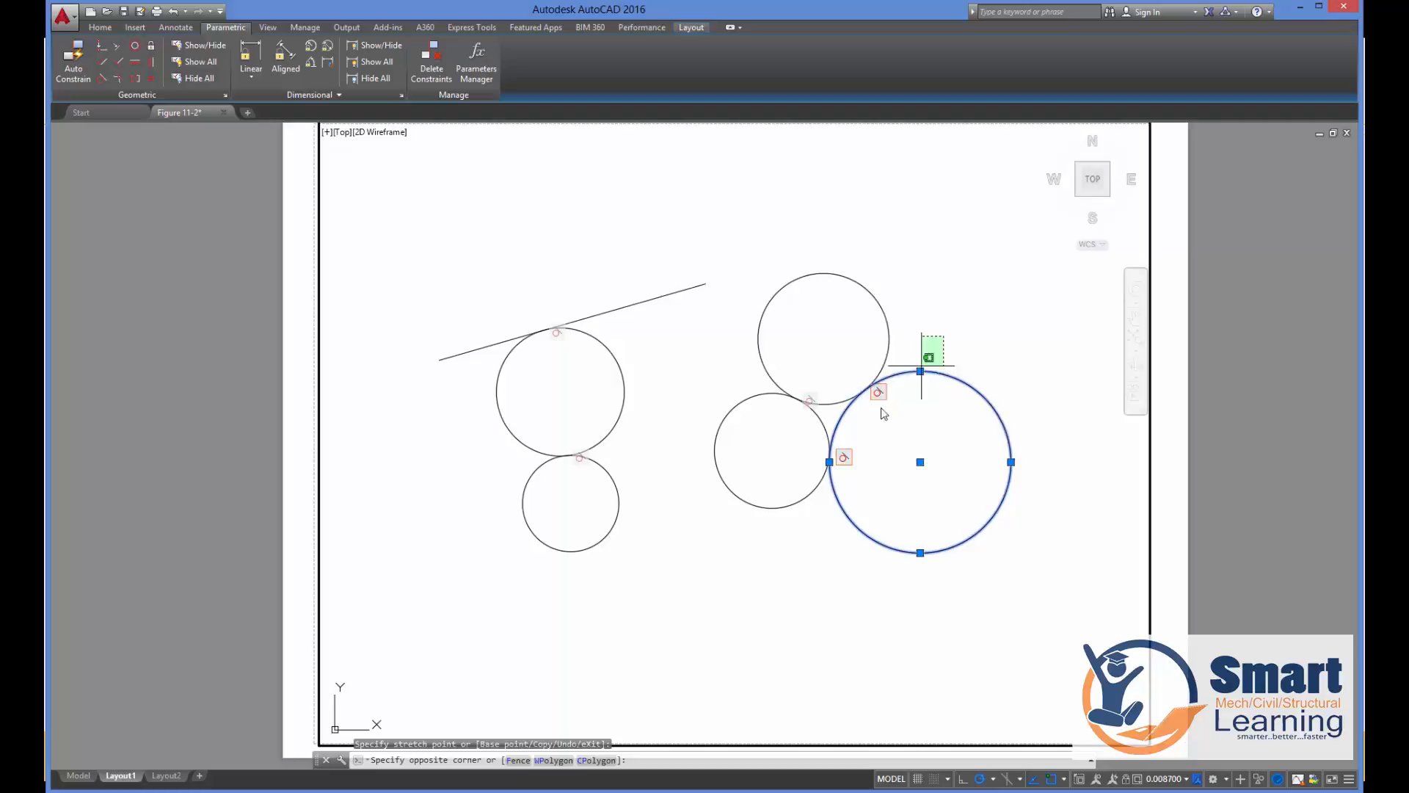
{"action": "left_click", "coordinate": [770, 519]}
{"action": "key", "text": "Delete"}
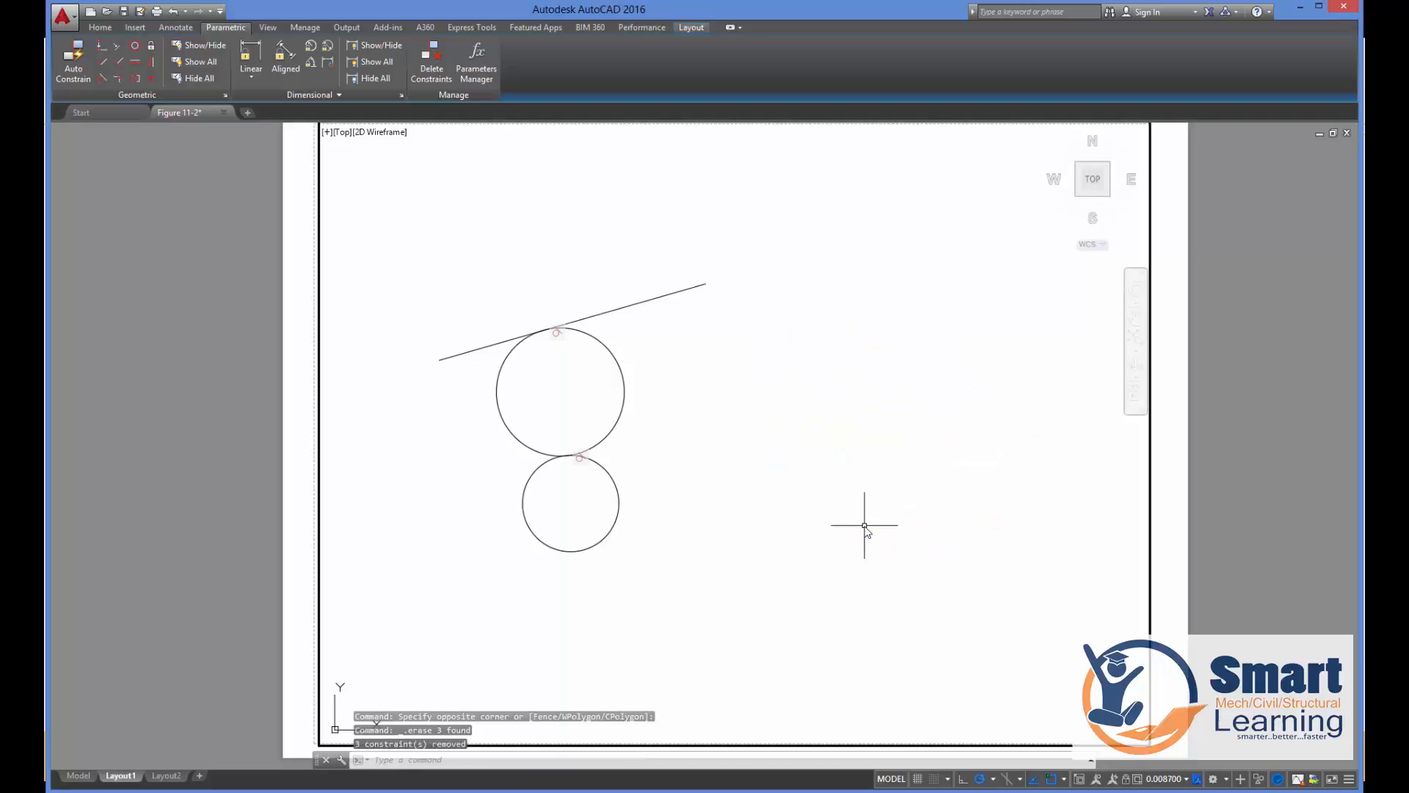
{"action": "left_click", "coordinate": [749, 269]}
{"action": "left_click", "coordinate": [473, 571]}
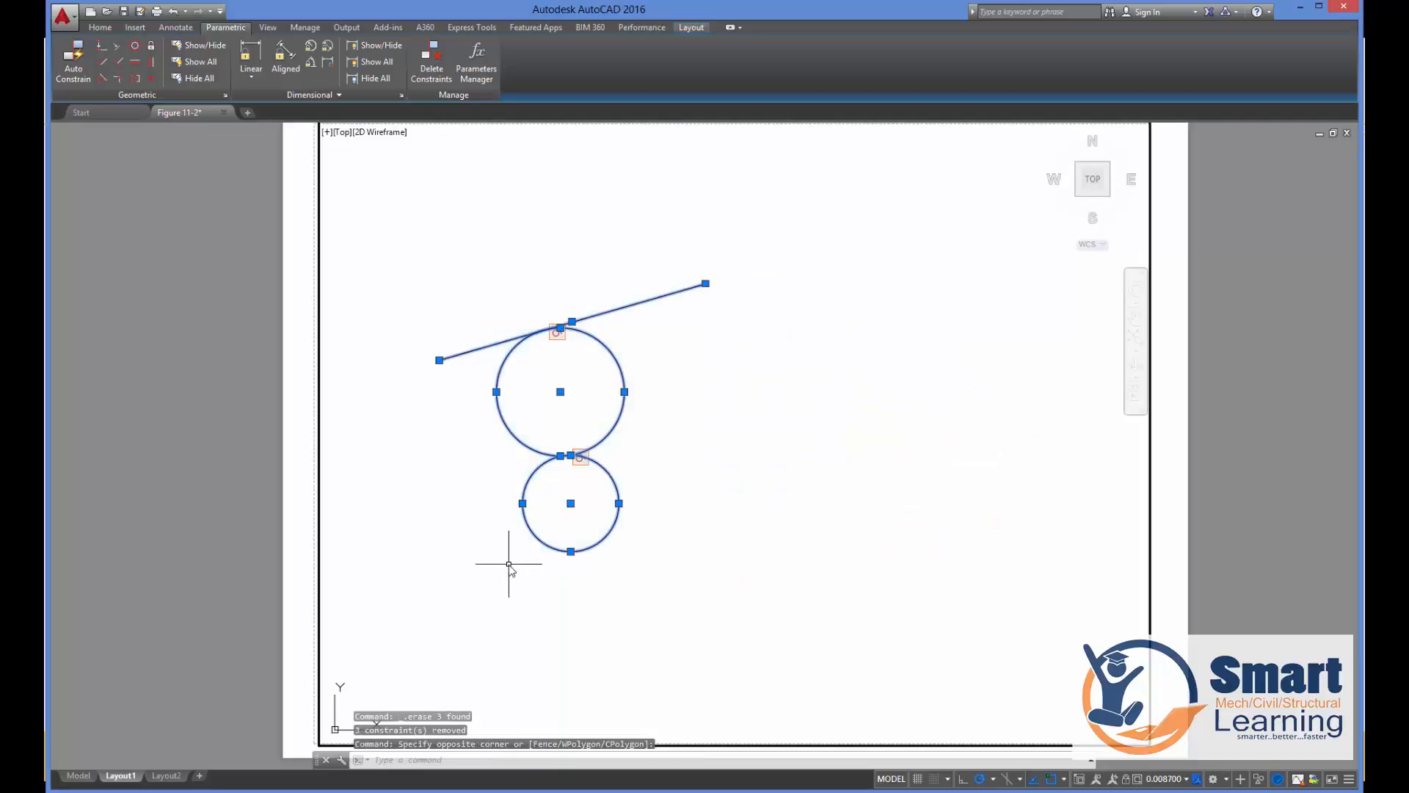
{"action": "key", "text": "Delete"}
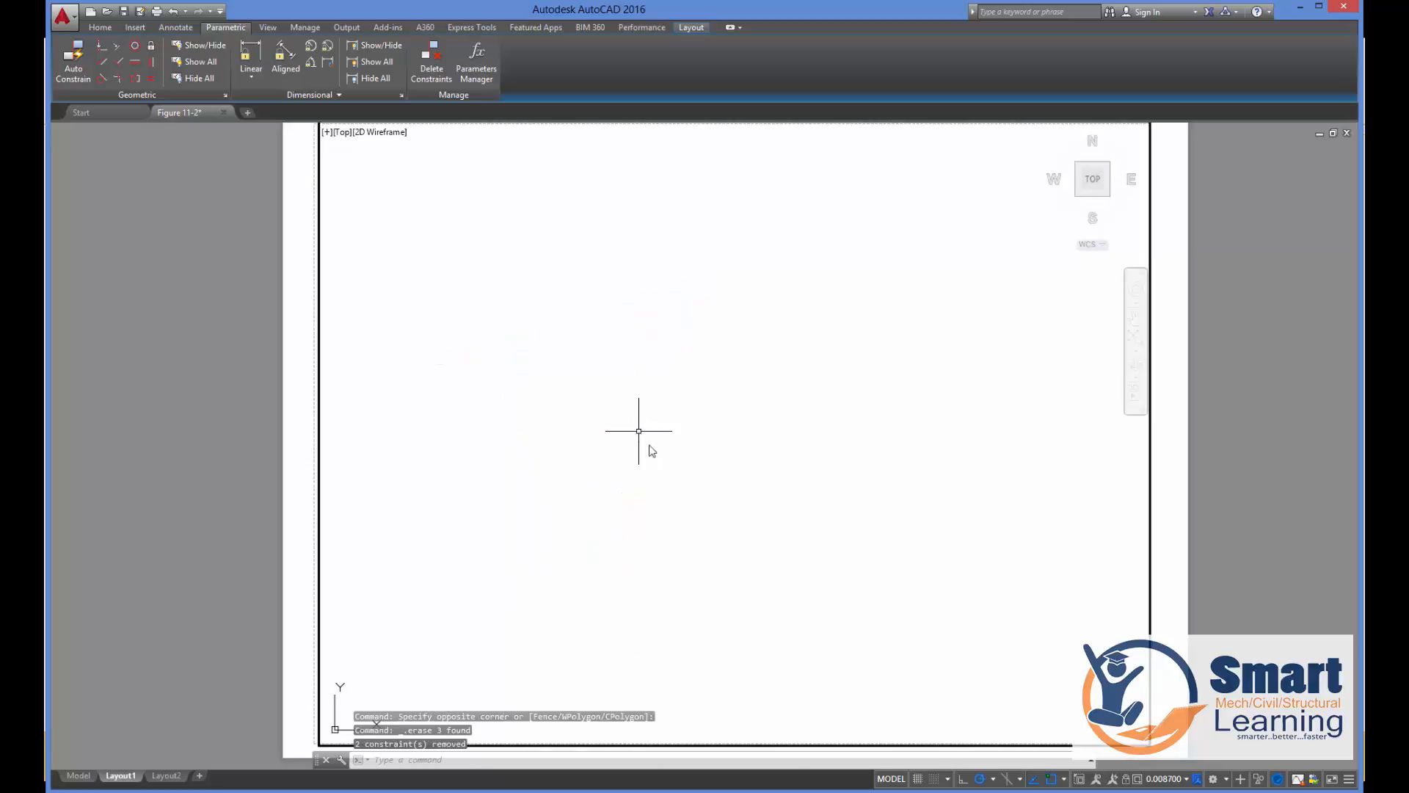
Draw two separate circles side by side, a smaller left one with a radius of about 13 and a larger right one.
{"action": "key", "text": "Return"}
{"action": "left_click", "coordinate": [523, 423]}
{"action": "left_click", "coordinate": [532, 455]}
{"action": "key", "text": "Return"}
{"action": "left_click", "coordinate": [689, 400]}
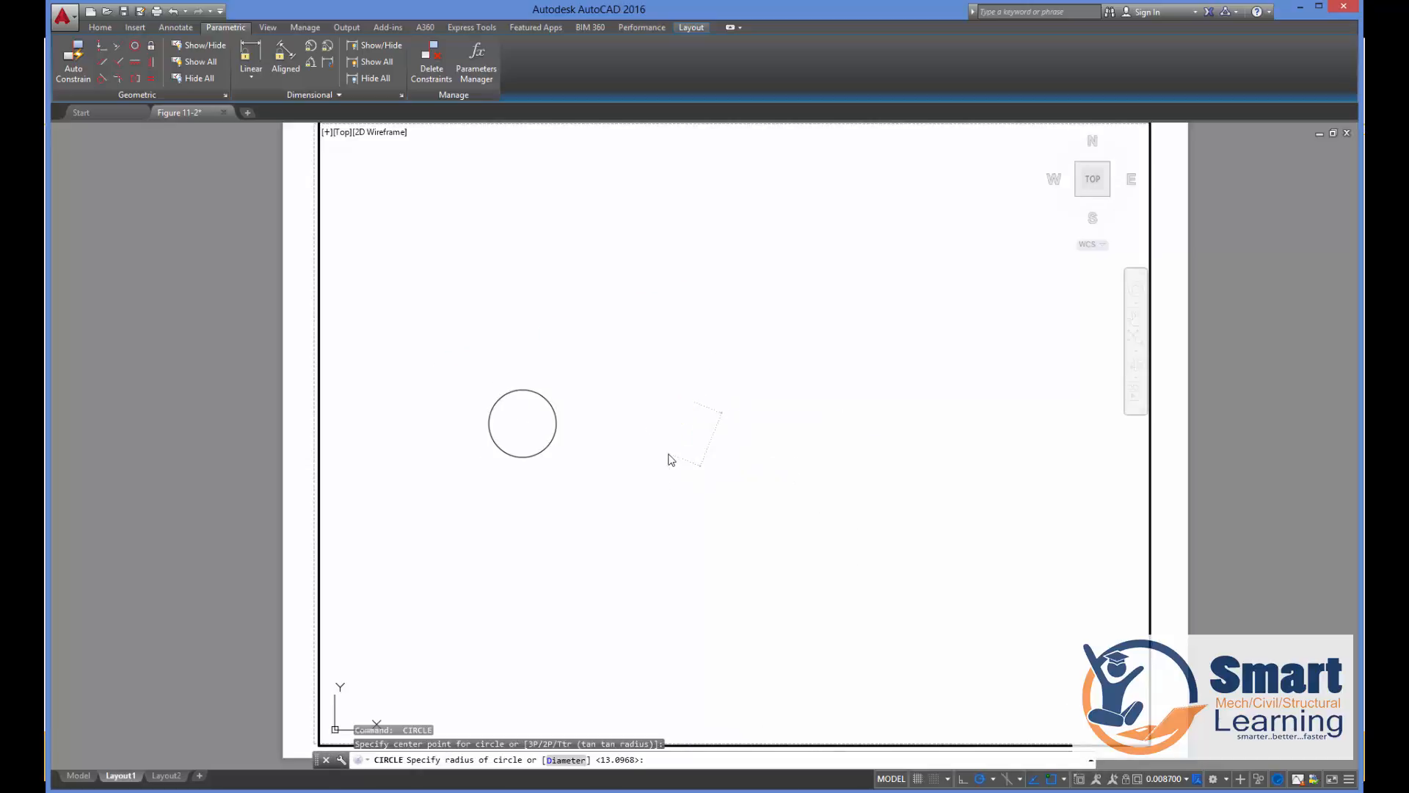
{"action": "left_click", "coordinate": [665, 453]}
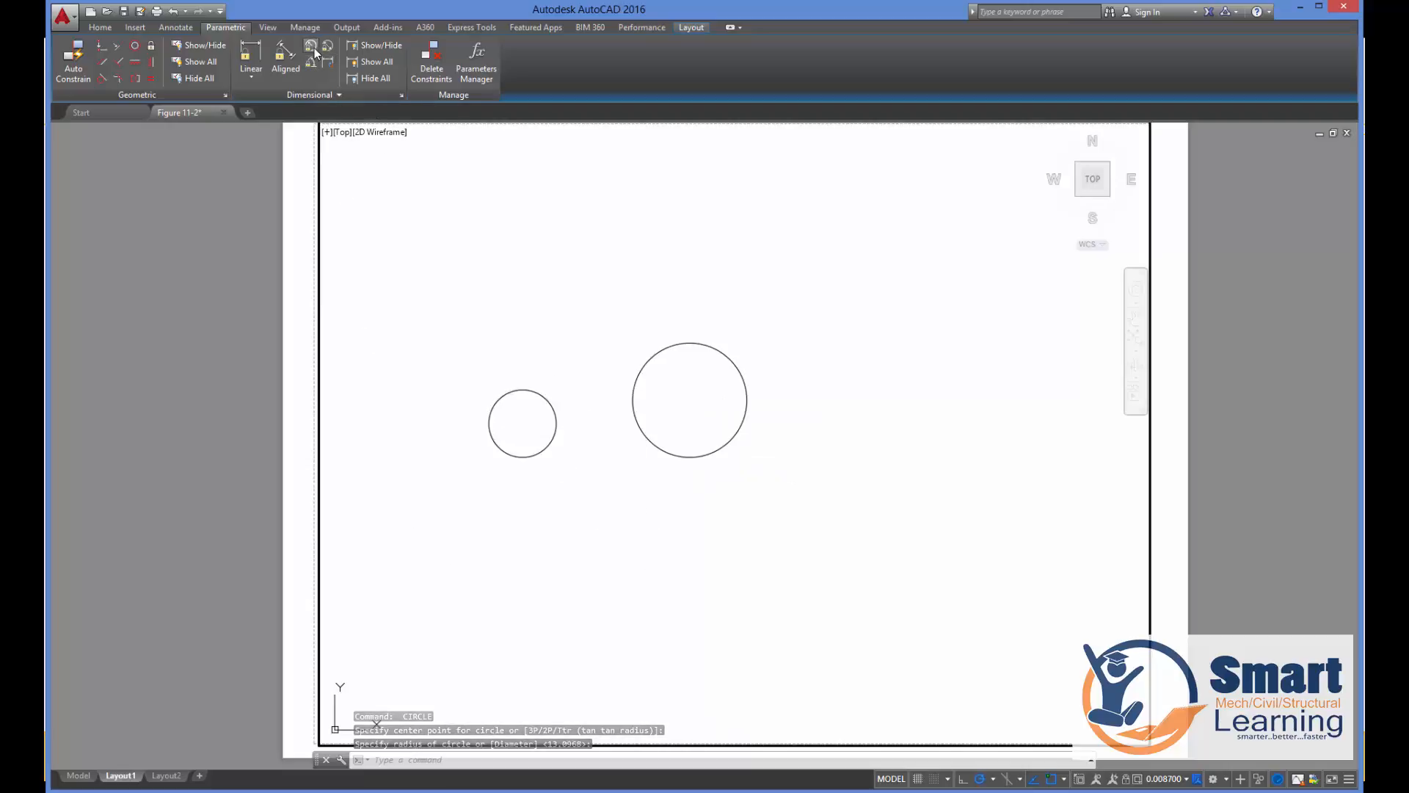
Apply a radius dimensional constraint of 10 to the smaller left circle.
{"action": "left_click", "coordinate": [315, 50]}
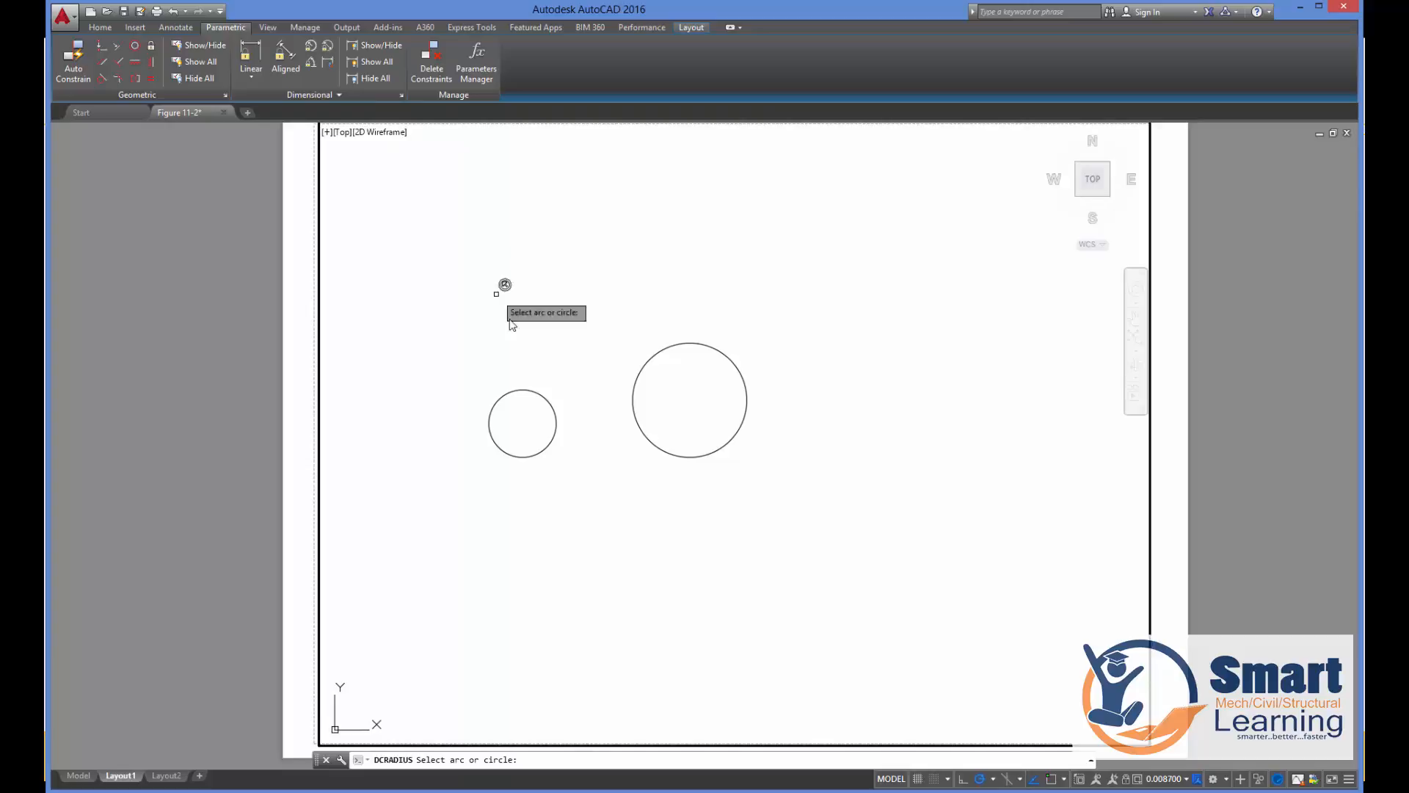
{"action": "left_click", "coordinate": [532, 392]}
{"action": "left_click", "coordinate": [511, 360]}
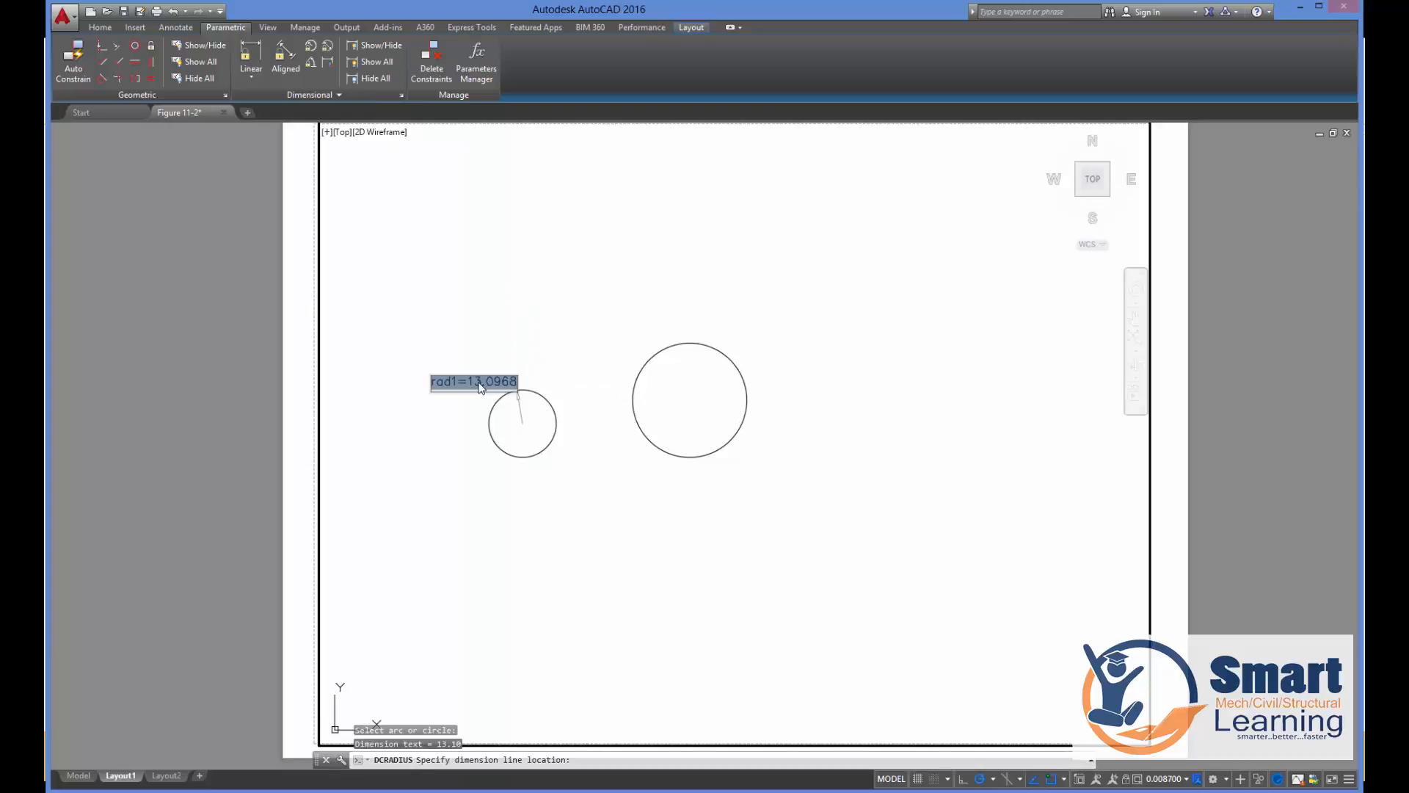
{"action": "left_click_drag", "start_coordinate": [468, 383], "coordinate": [561, 390]}
{"action": "type", "text": "1"}
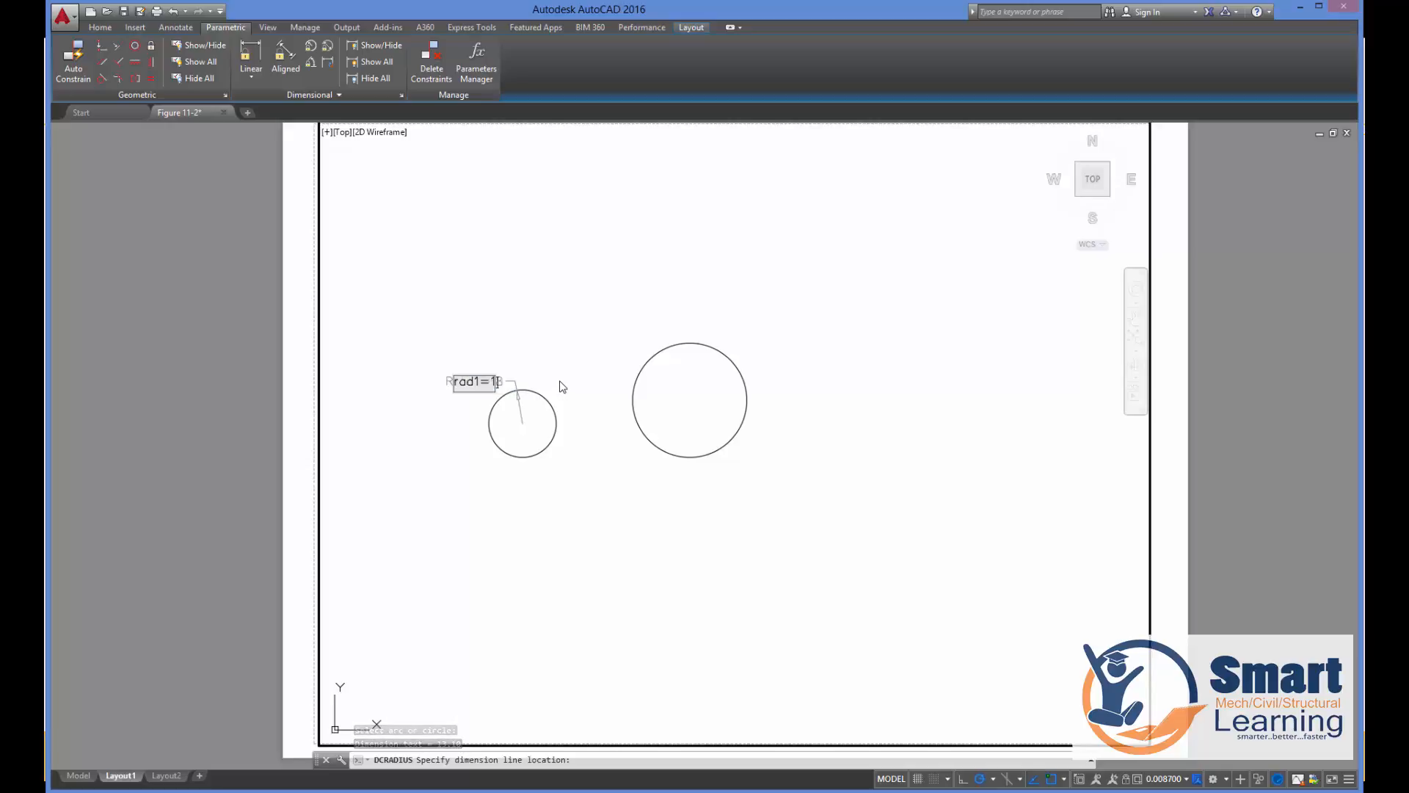
{"action": "type", "text": "0"}
{"action": "key", "text": "Return"}
{"action": "left_click", "coordinate": [549, 371]}
{"action": "left_click", "coordinate": [548, 371]}
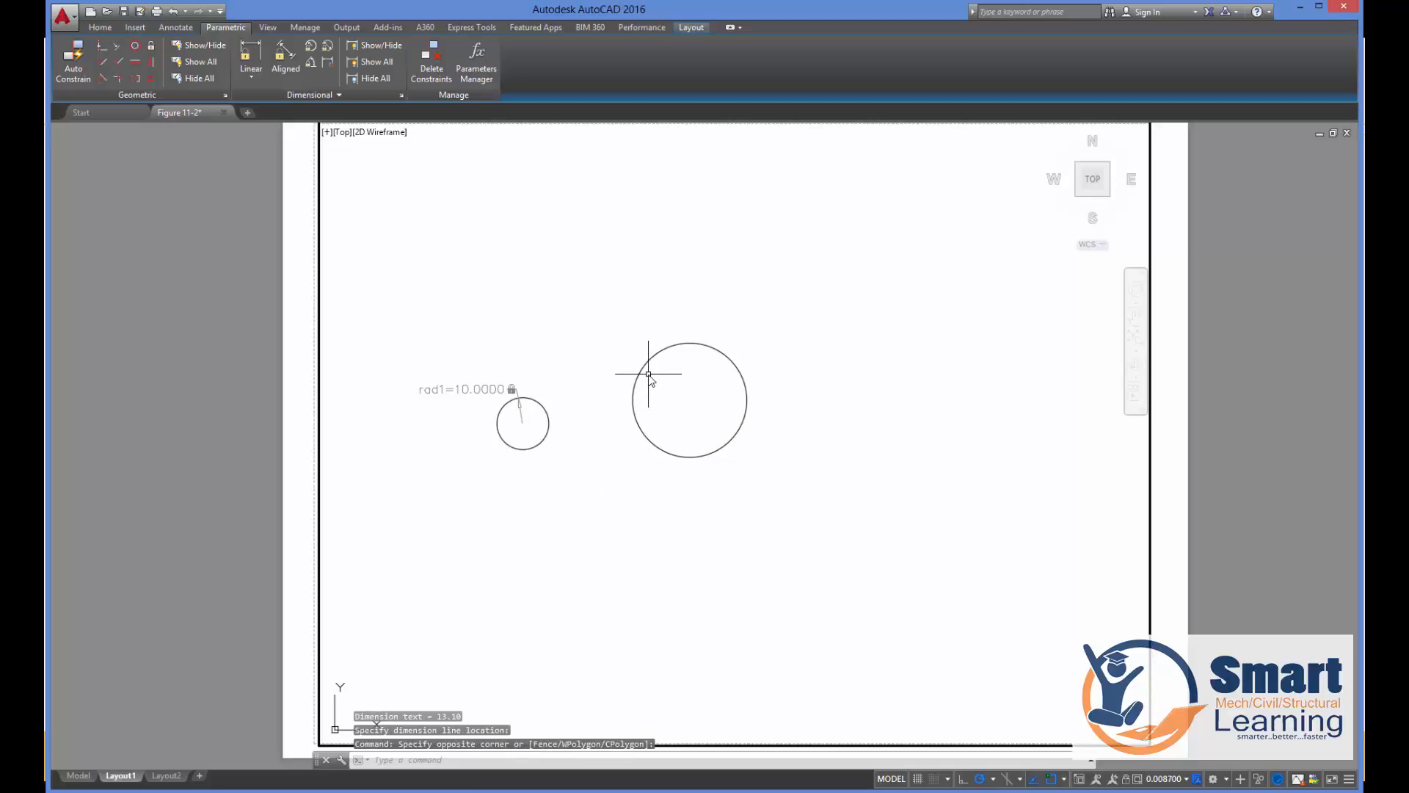
Apply an Equal constraint so that the right circle matches the size of the left circle.
{"action": "left_click", "coordinate": [151, 78]}
{"action": "left_click", "coordinate": [547, 417]}
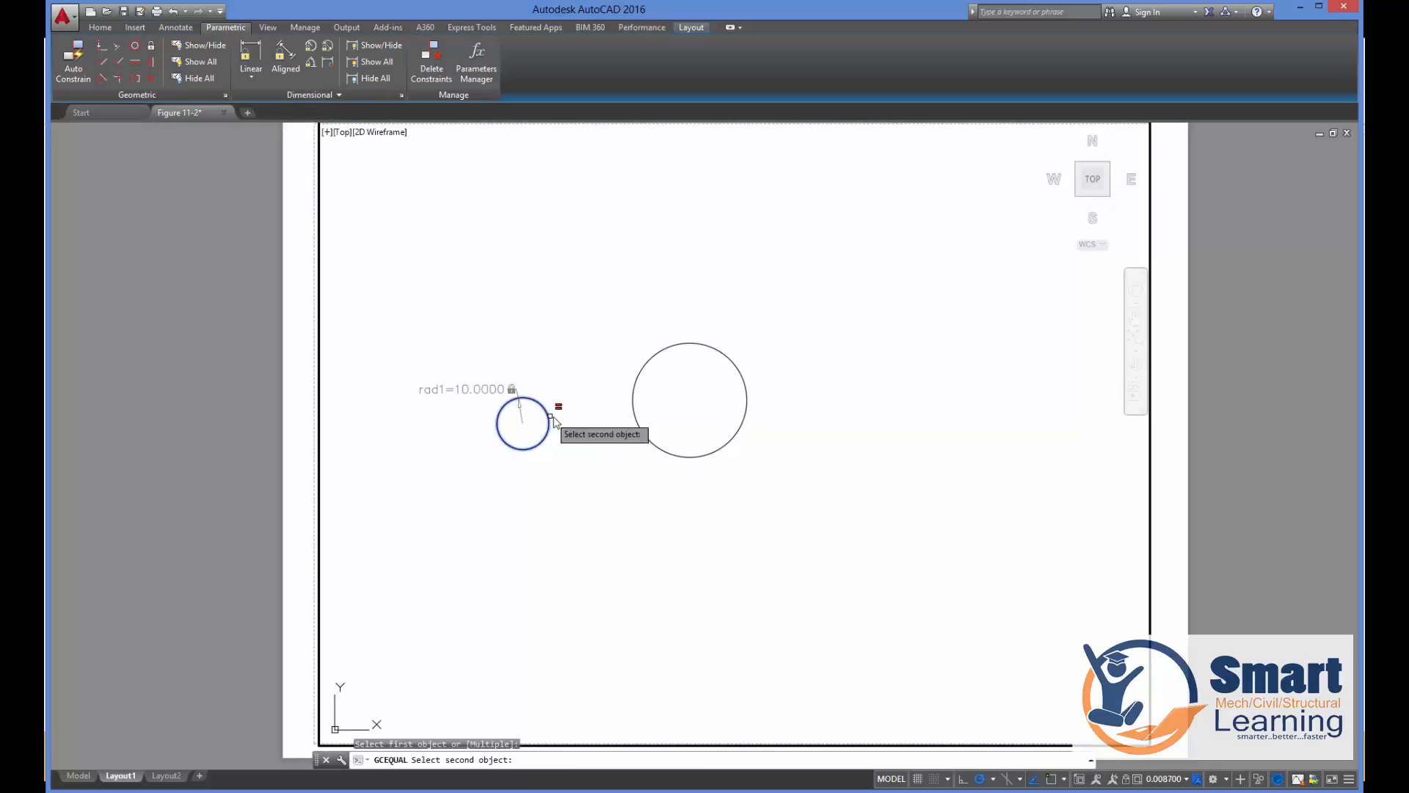
{"action": "left_click", "coordinate": [634, 406]}
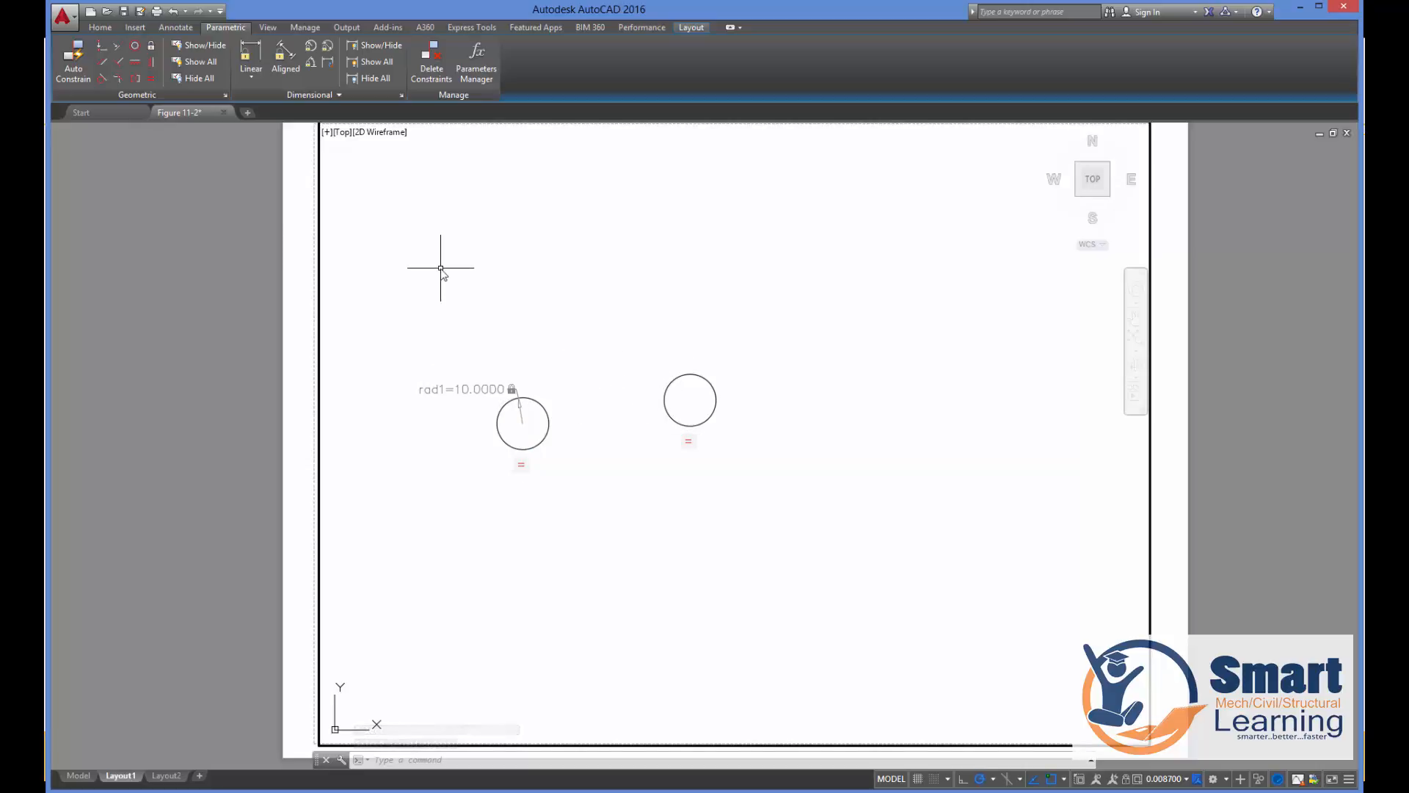
Draw a short horizontal line below the left circle and a longer, slightly sloped line below the right circle.
{"action": "type", "text": "l"}
{"action": "key", "text": "Return"}
{"action": "left_click", "coordinate": [592, 560]}
{"action": "key", "text": "Return"}
{"action": "key", "text": "Return"}
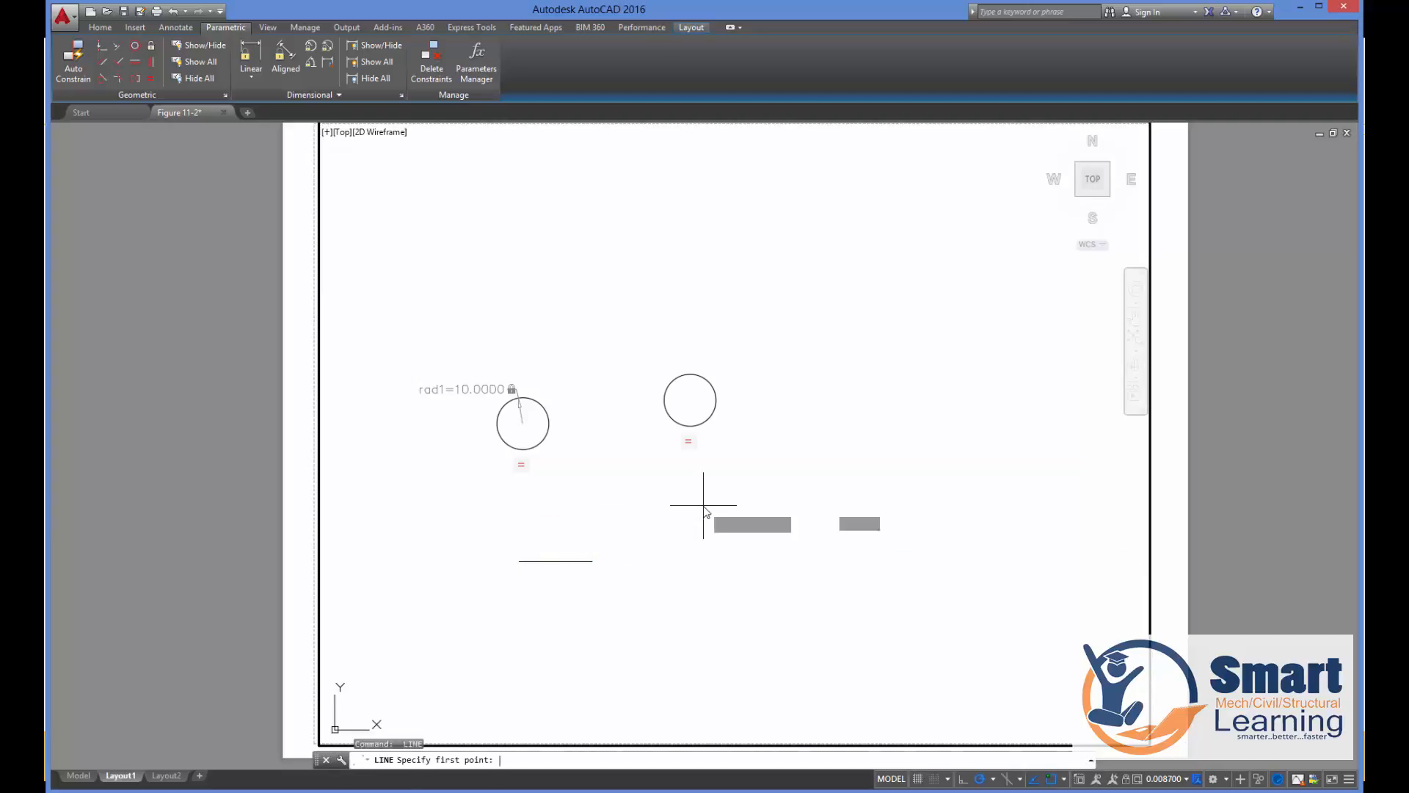
{"action": "left_click", "coordinate": [703, 504]}
{"action": "left_click", "coordinate": [889, 498]}
{"action": "key", "text": "Return"}
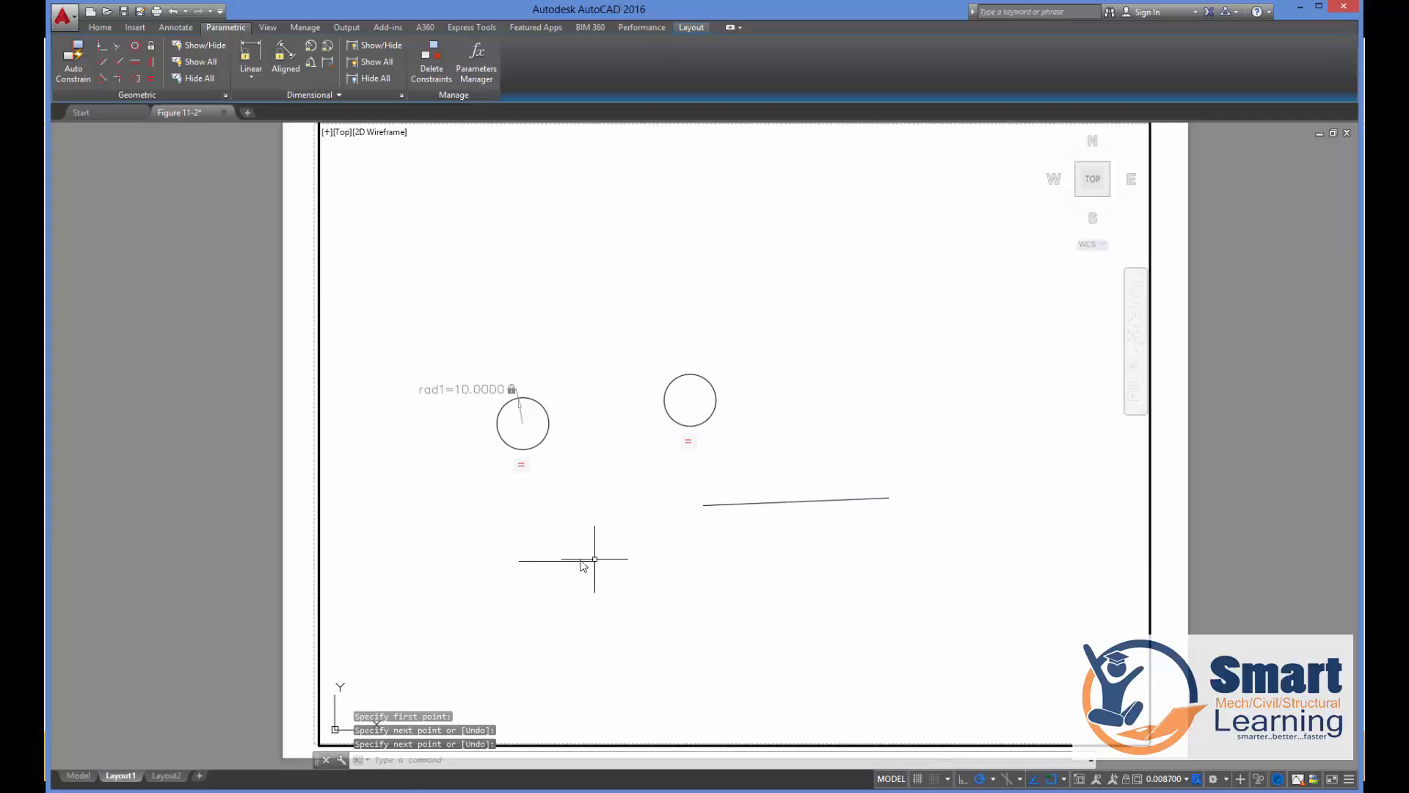
Apply a linear dimensional constraint of 15 between the short horizontal line's midpoint and its left endpoint.
{"action": "left_click", "coordinate": [251, 55]}
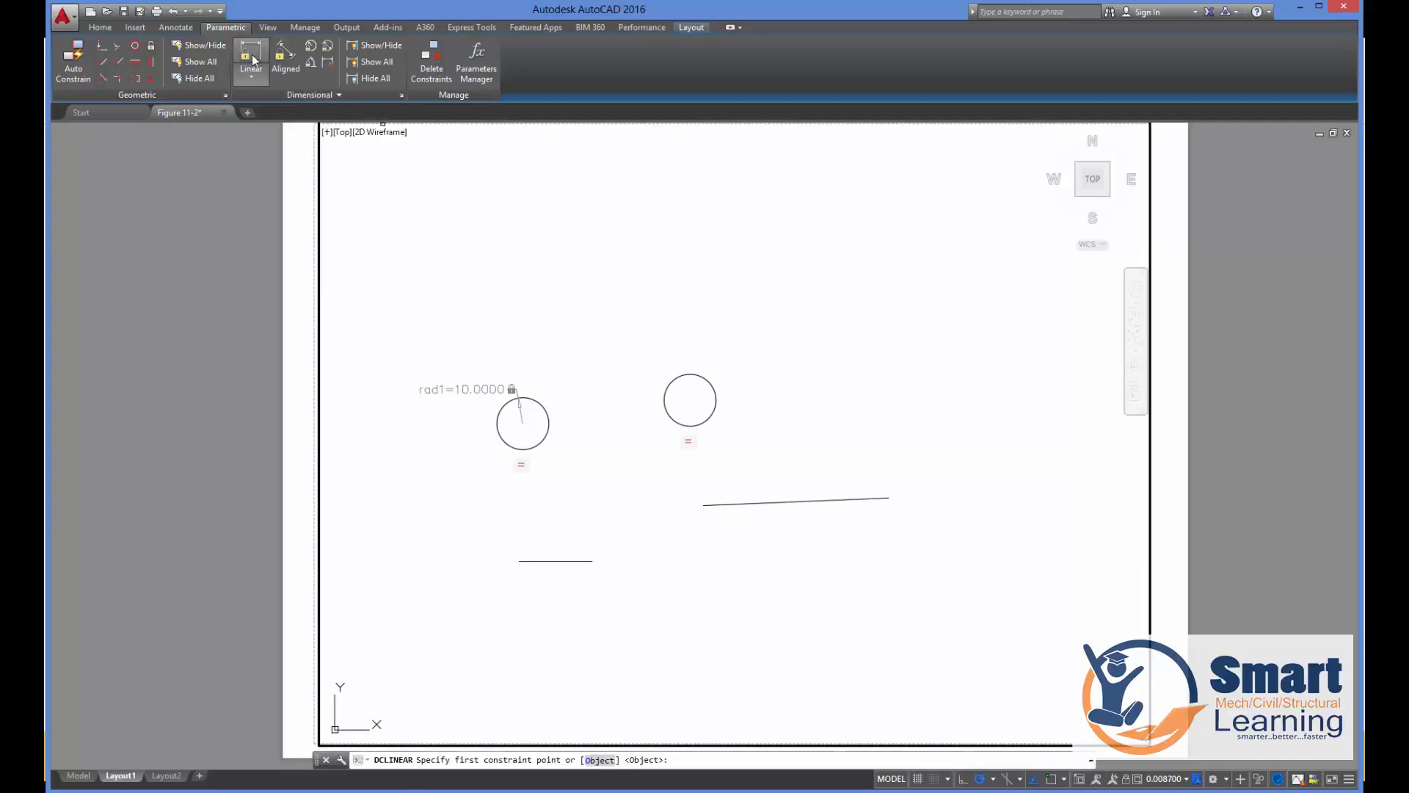
{"action": "left_click", "coordinate": [556, 561]}
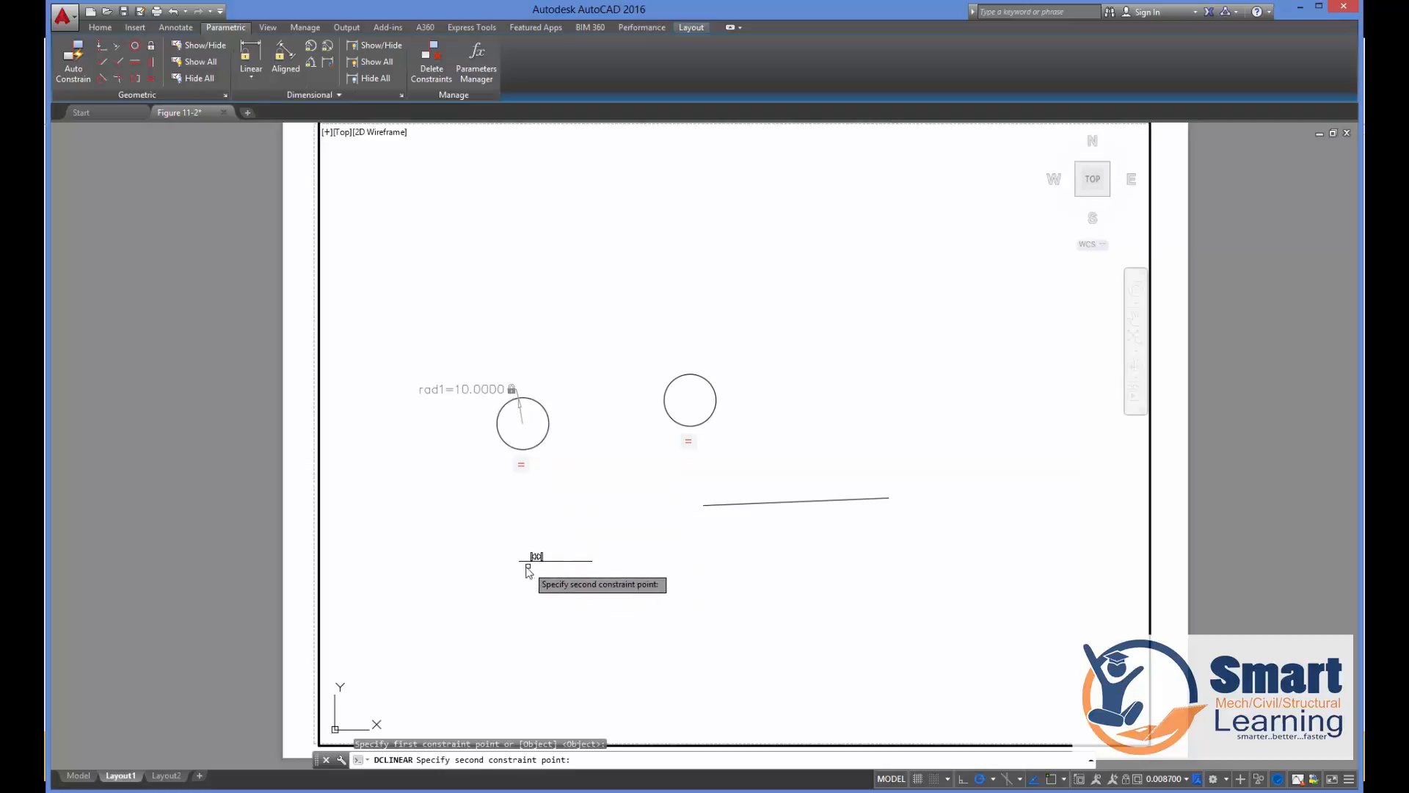
{"action": "left_click", "coordinate": [592, 561]}
{"action": "left_click", "coordinate": [592, 562]}
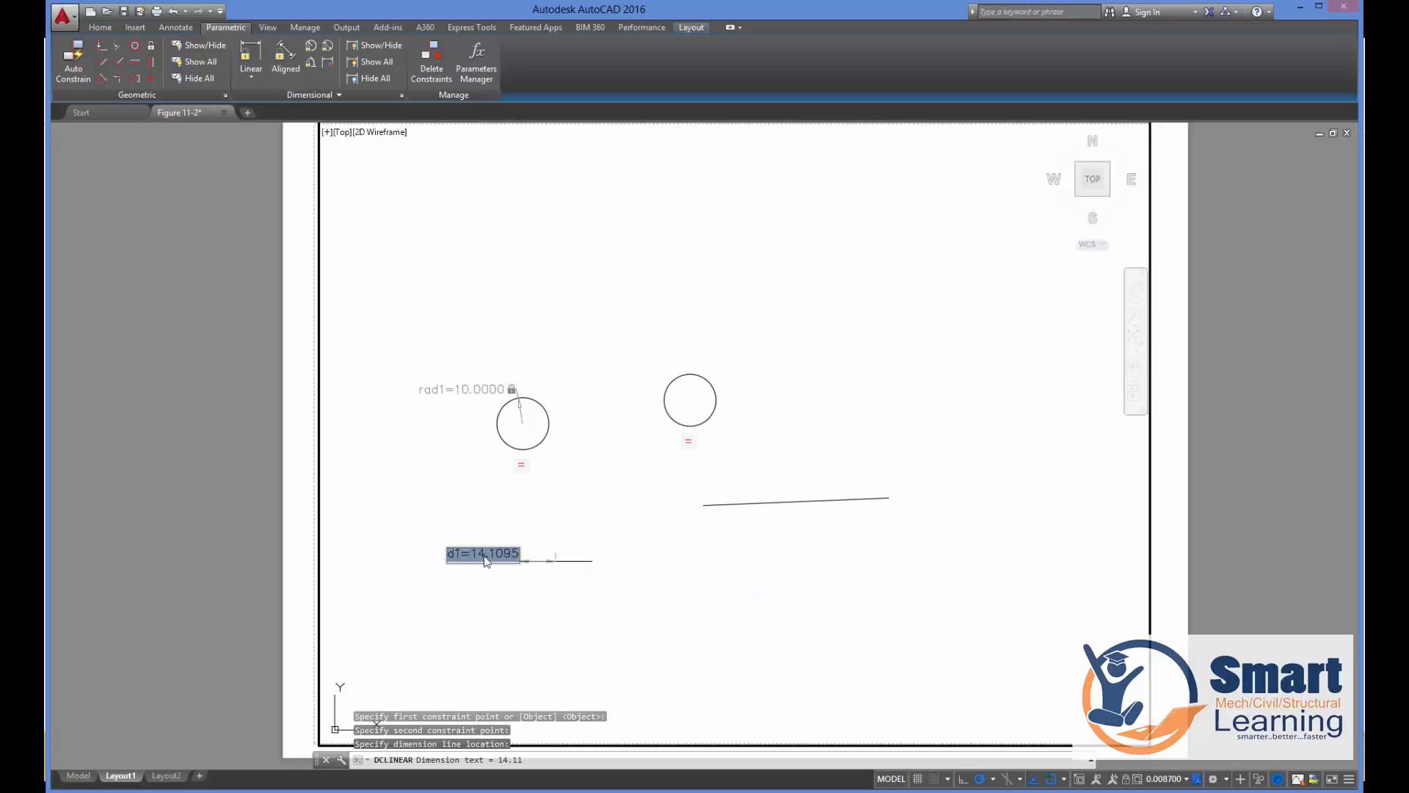
{"action": "type", "text": "d1=15"}
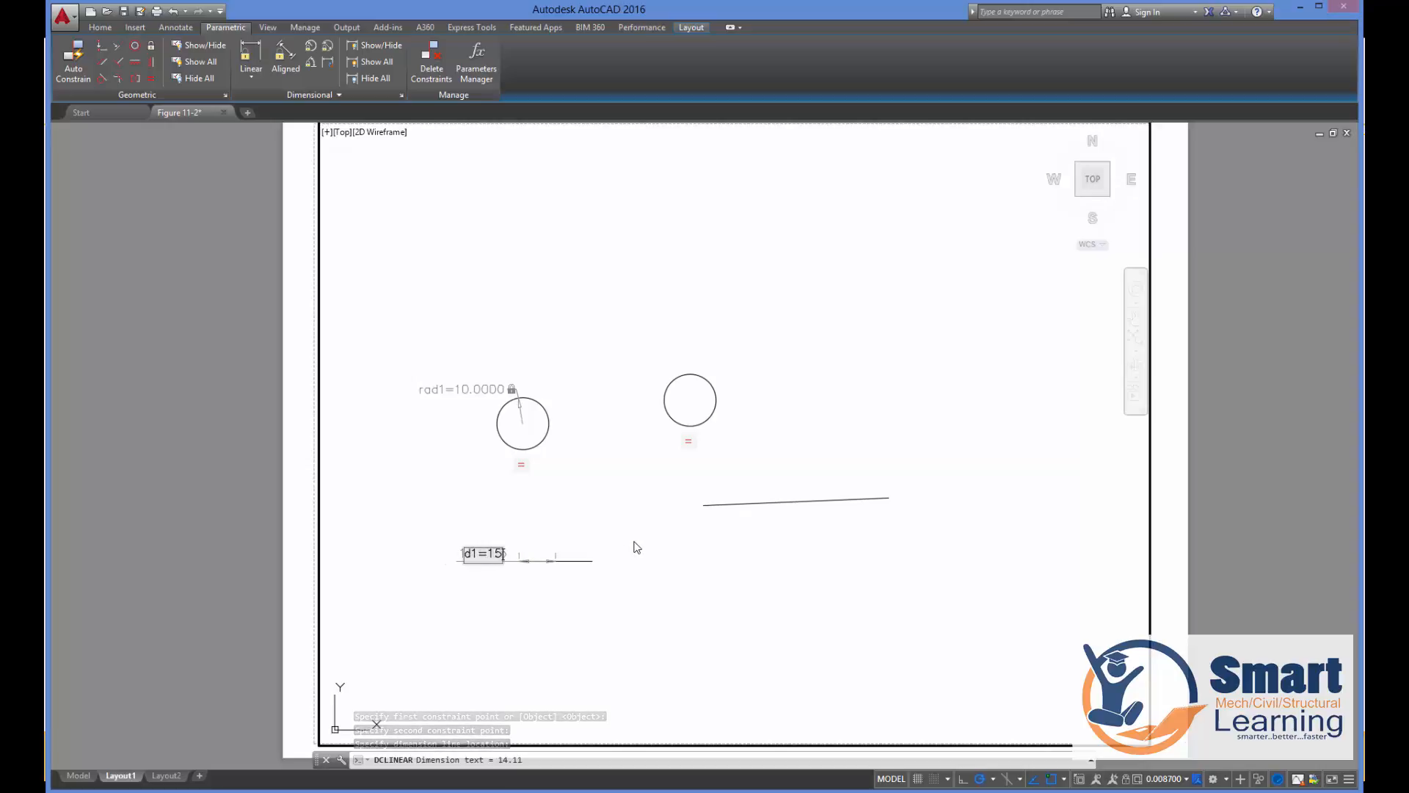
{"action": "key", "text": "Return"}
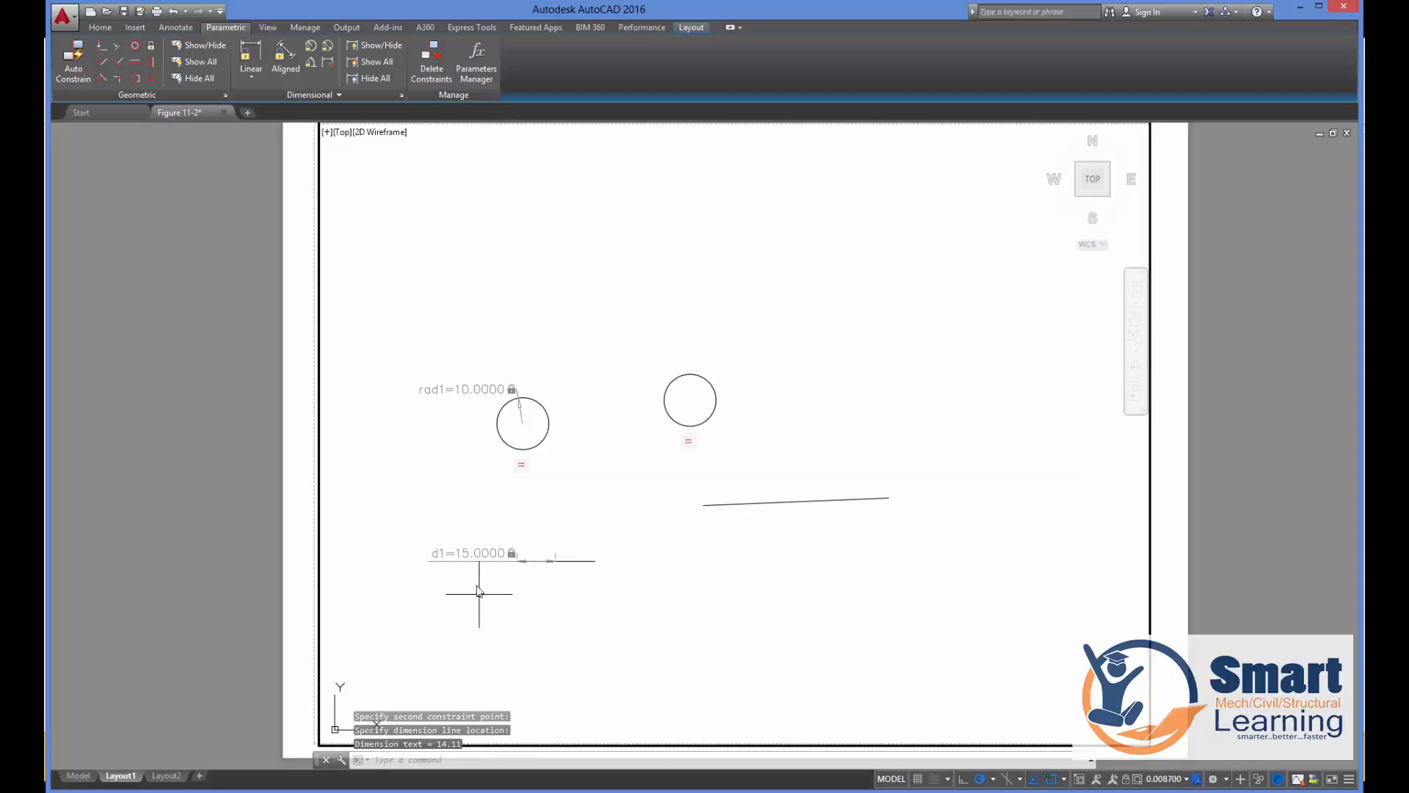
Move the linear dimensional constraint of 15 down so that it sits below the short horizontal line.
{"action": "left_click", "coordinate": [479, 560]}
{"action": "key", "text": "Escape"}
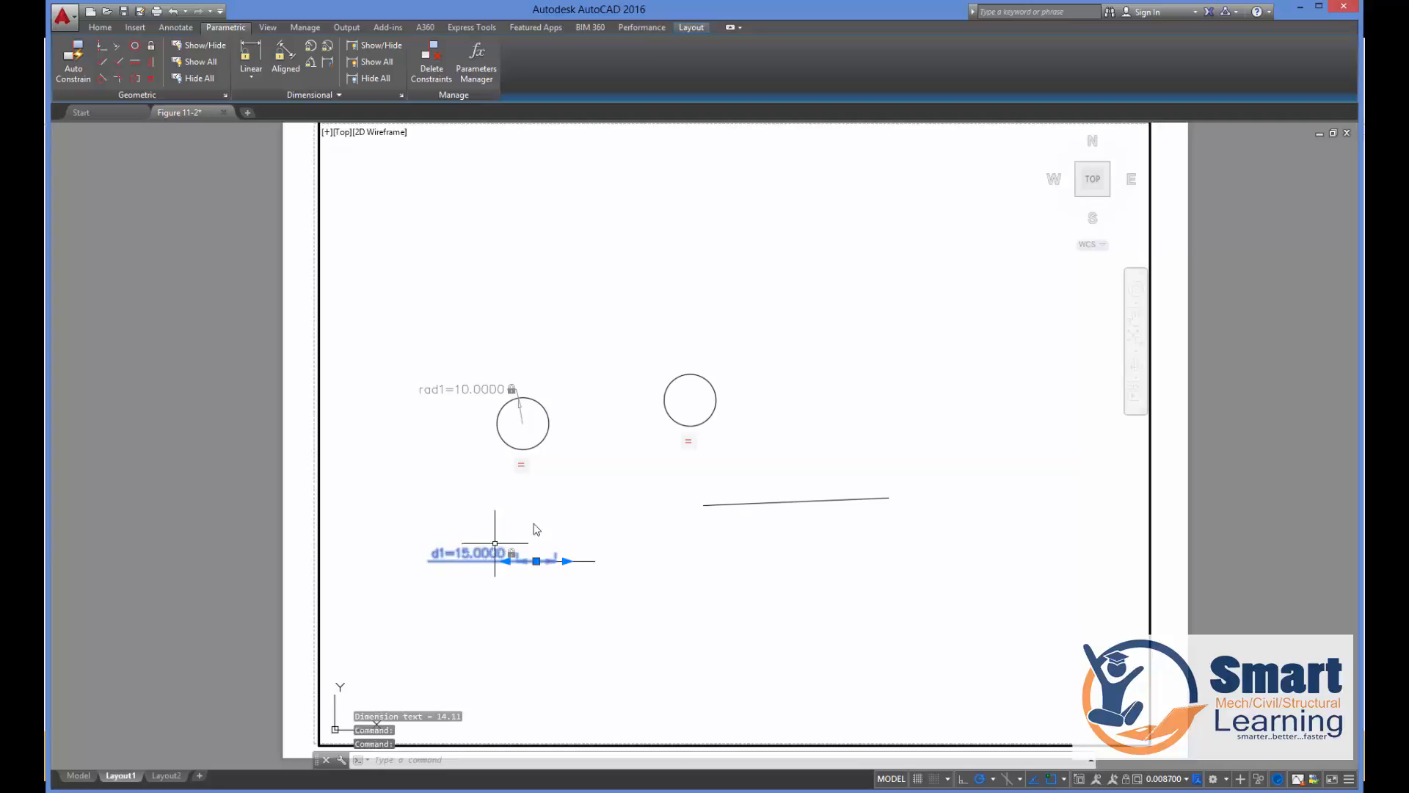
{"action": "left_click", "coordinate": [493, 561]}
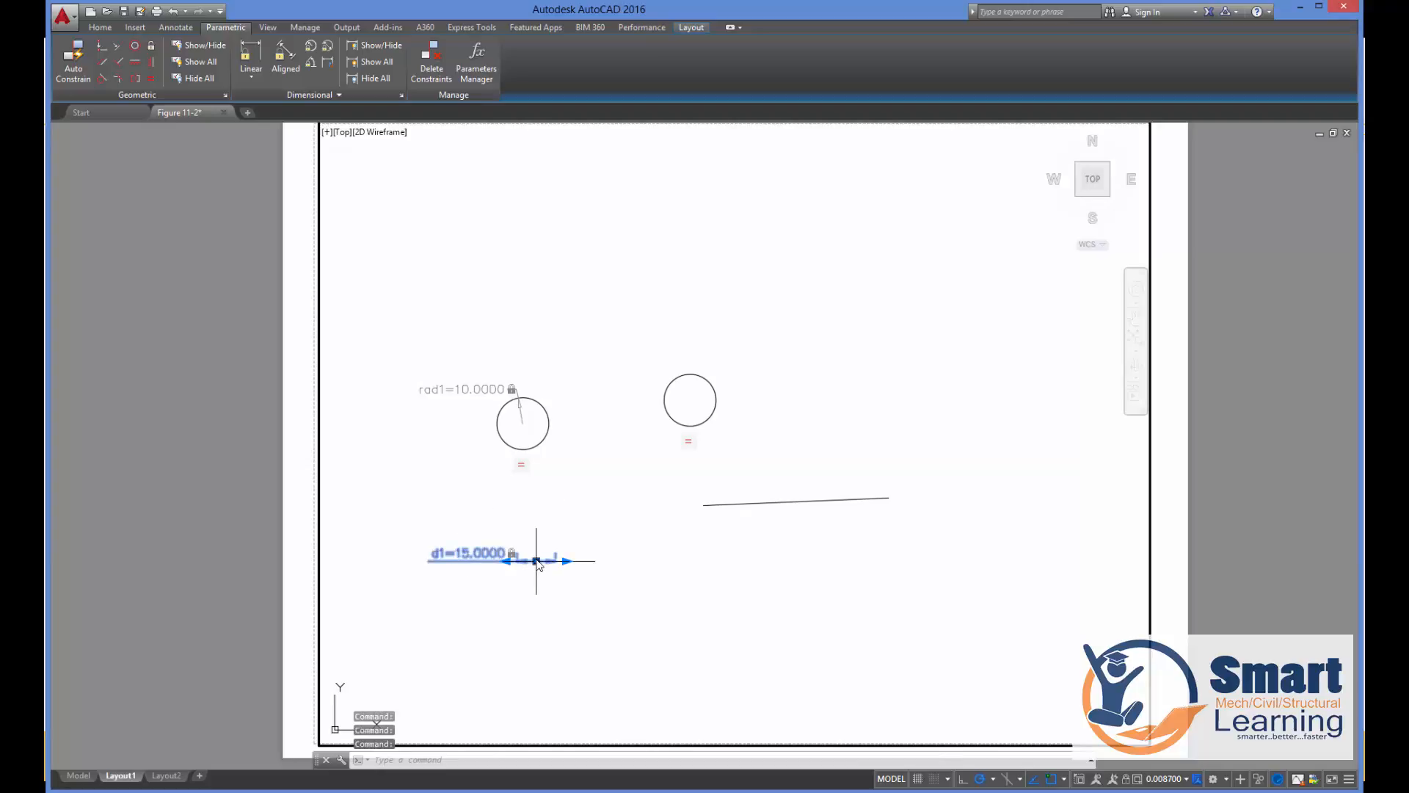
{"action": "left_click", "coordinate": [536, 561]}
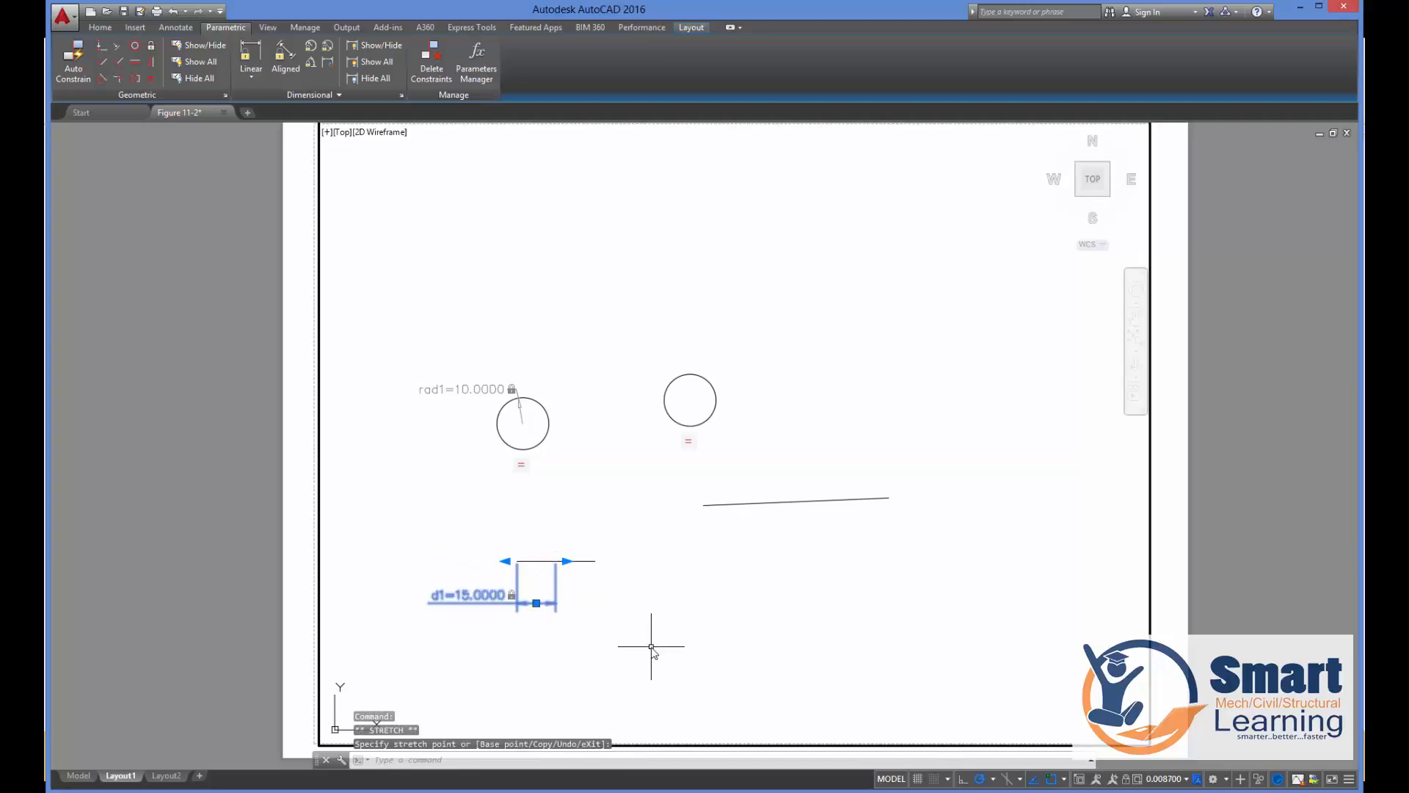
{"action": "key", "text": "Escape"}
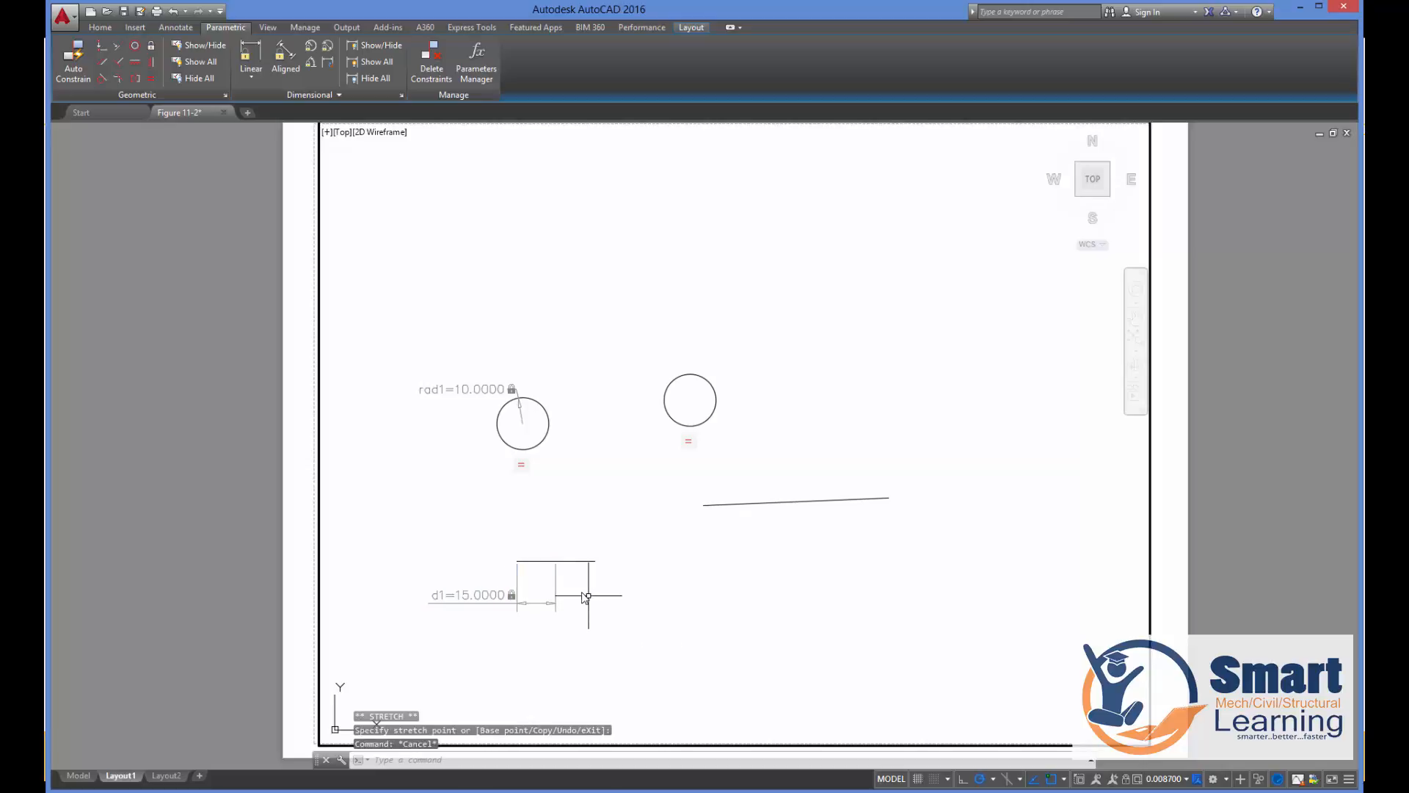
Delete the linear dimensional constraint of 15 from the short horizontal line.
{"action": "left_click", "coordinate": [558, 580]}
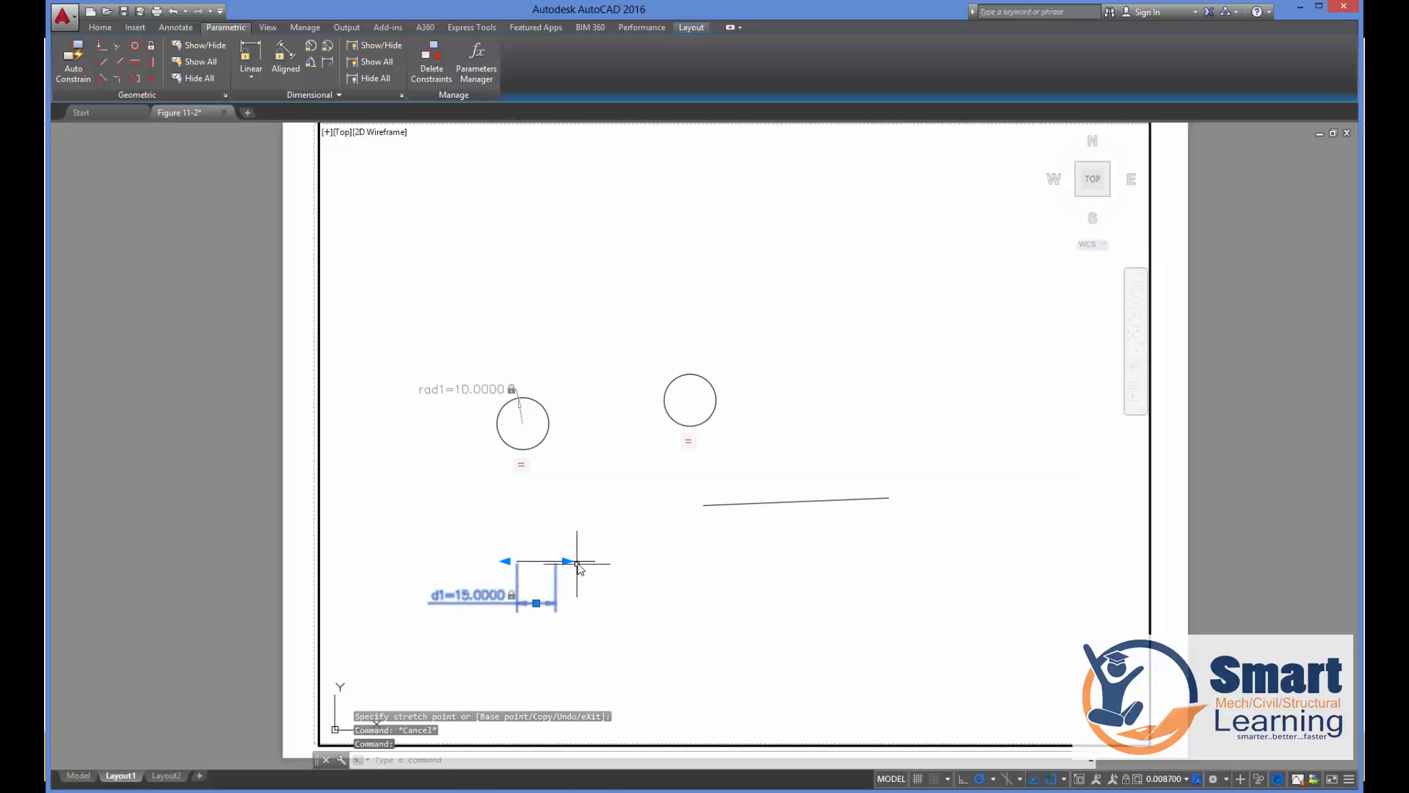
{"action": "left_click", "coordinate": [482, 629]}
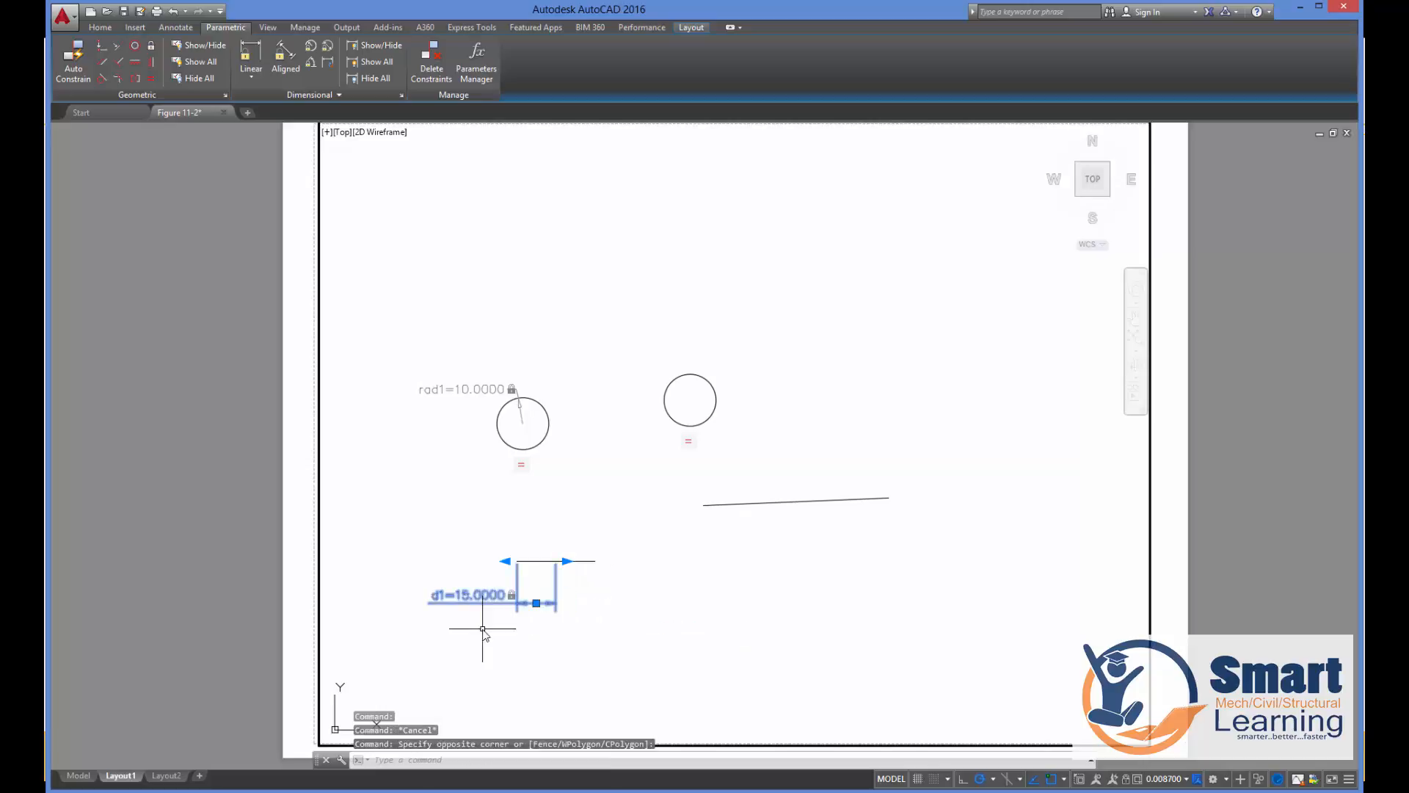
{"action": "key", "text": "Delete"}
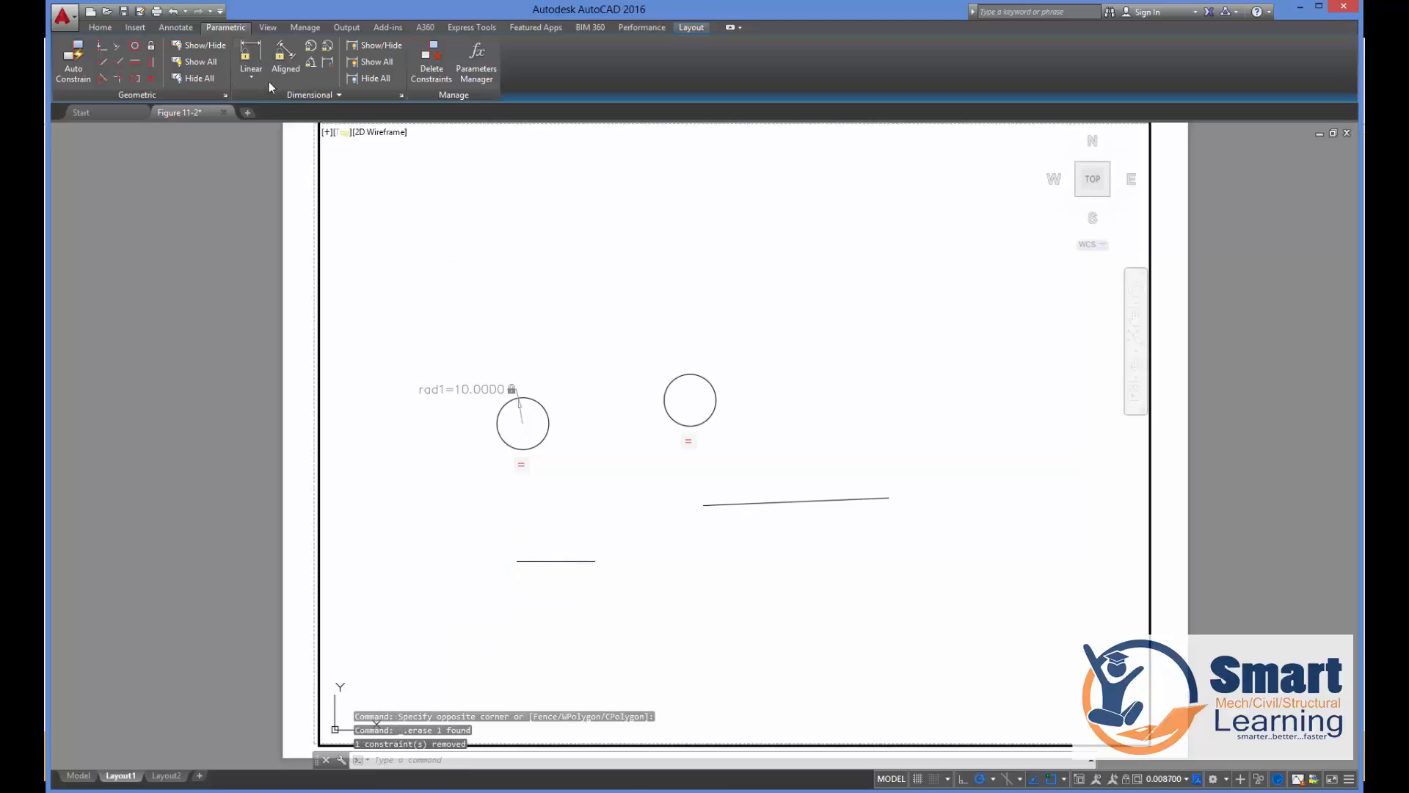
Apply a linear dimensional constraint between both endpoints of the short horizontal line, keeping its current length and placing the dimension below it.
{"action": "left_click", "coordinate": [258, 56]}
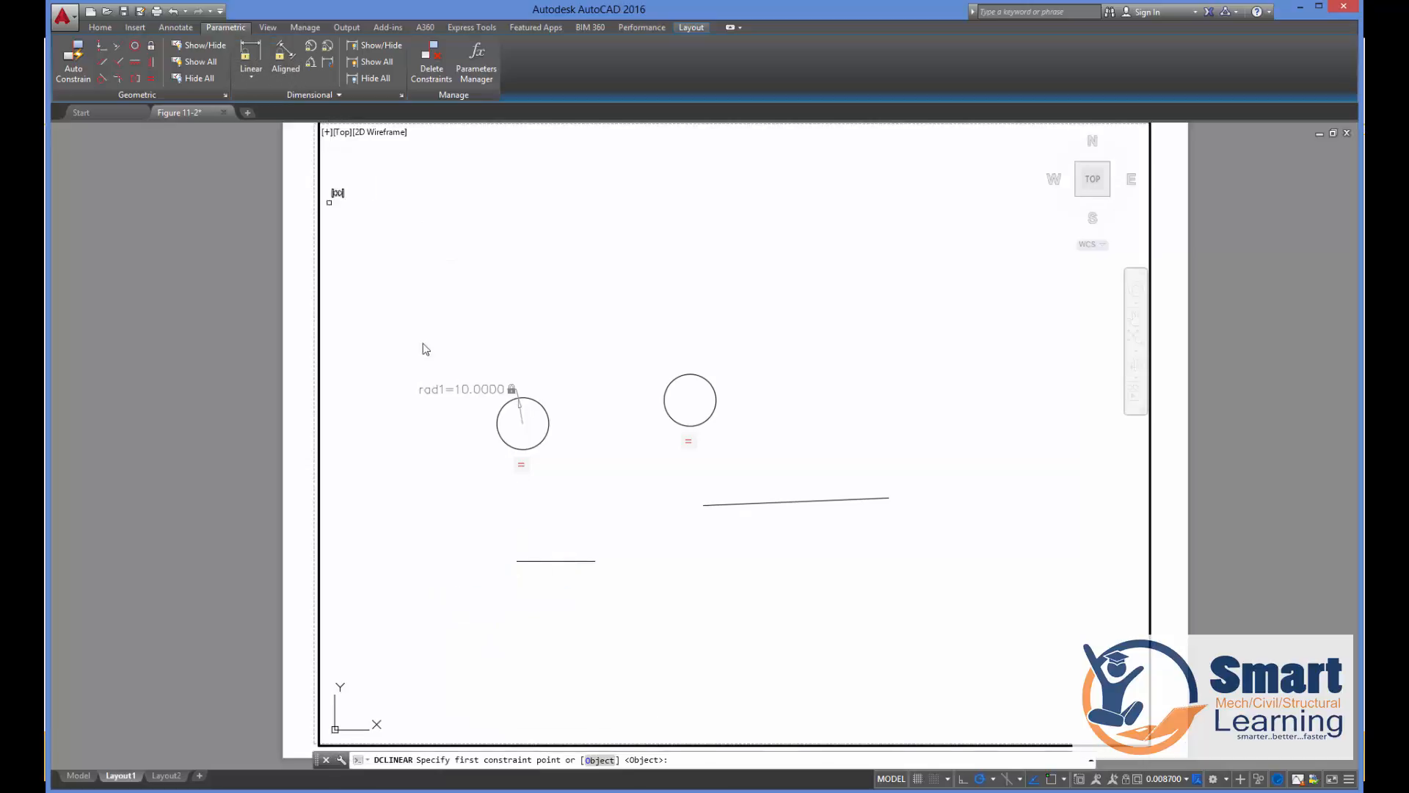
{"action": "left_click", "coordinate": [518, 562]}
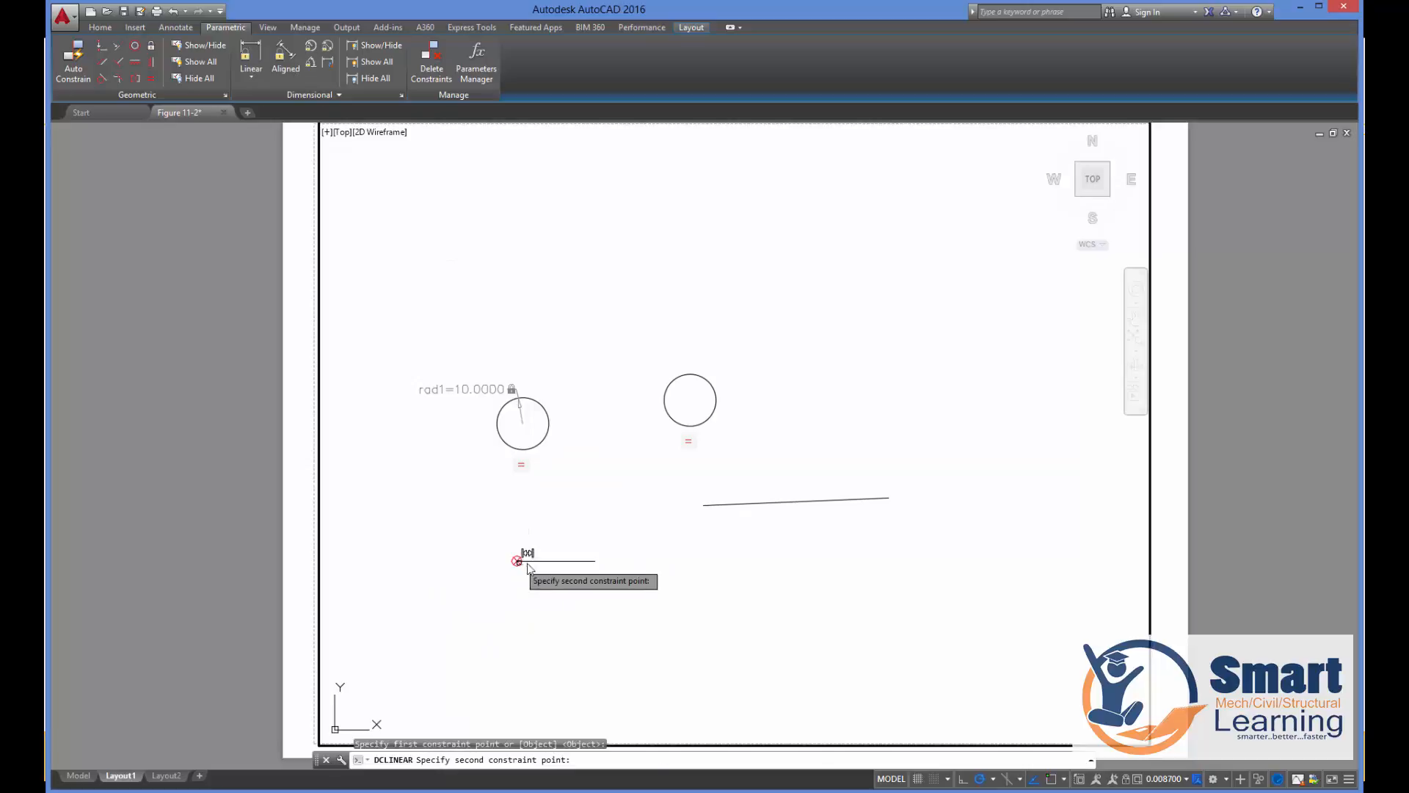
{"action": "left_click", "coordinate": [595, 561]}
{"action": "left_click", "coordinate": [693, 598]}
{"action": "key", "text": "Return"}
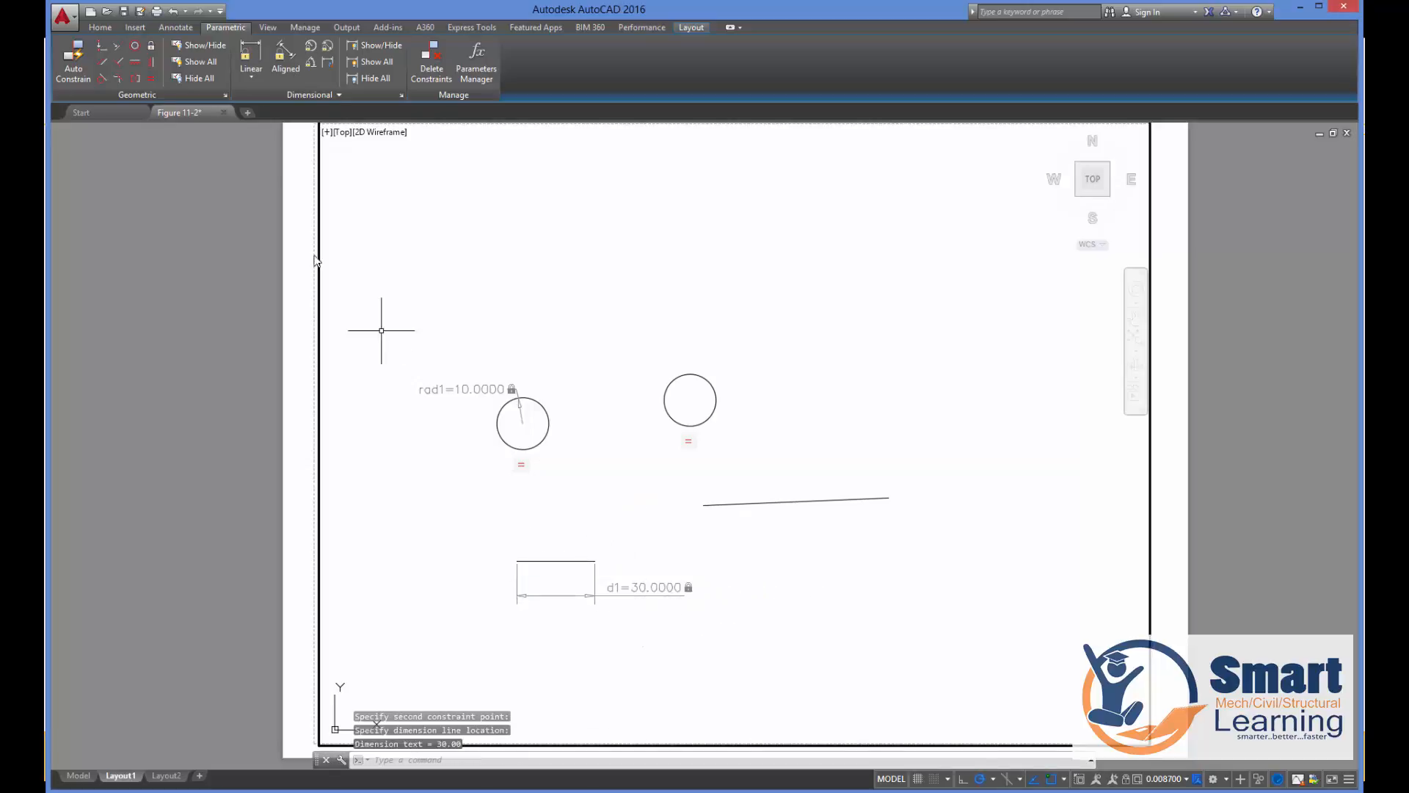
Apply an Equal constraint so that the sloped line matches the length of the short horizontal line.
{"action": "left_click", "coordinate": [151, 78]}
{"action": "left_click", "coordinate": [576, 561]}
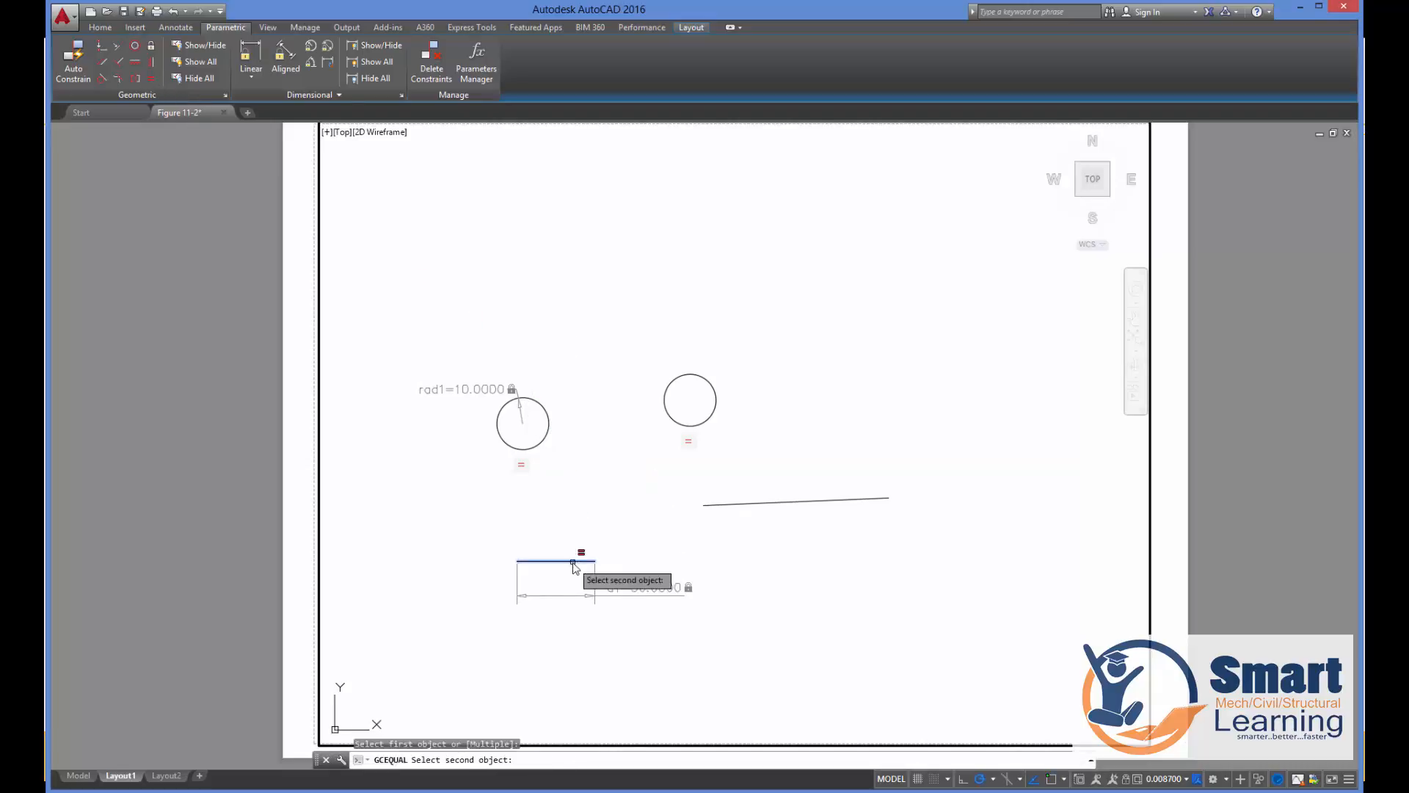
{"action": "left_click", "coordinate": [734, 508]}
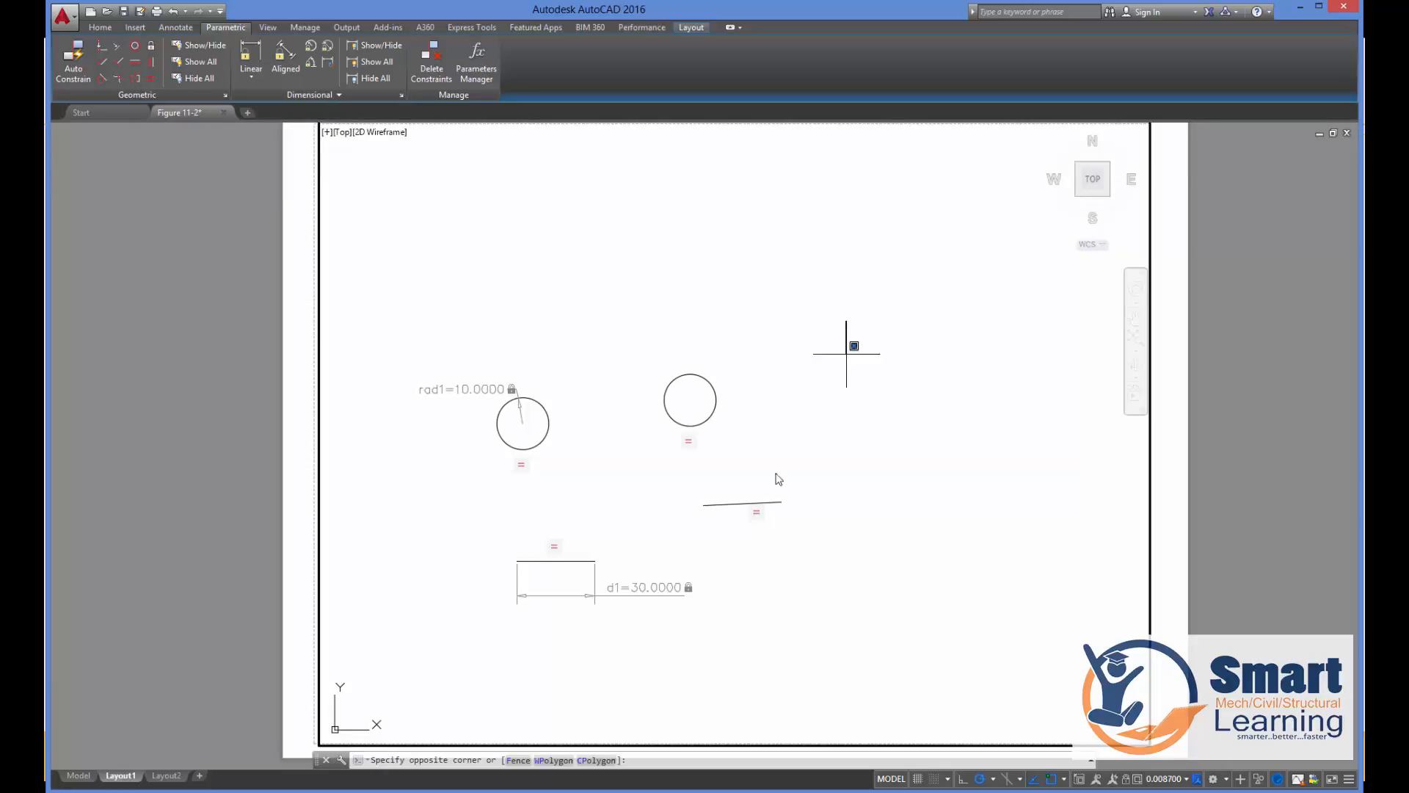
Erase both circles, both lines and their constraints to empty the sheet.
{"action": "left_click", "coordinate": [844, 340]}
{"action": "left_click", "coordinate": [477, 697]}
{"action": "key", "text": "Delete"}
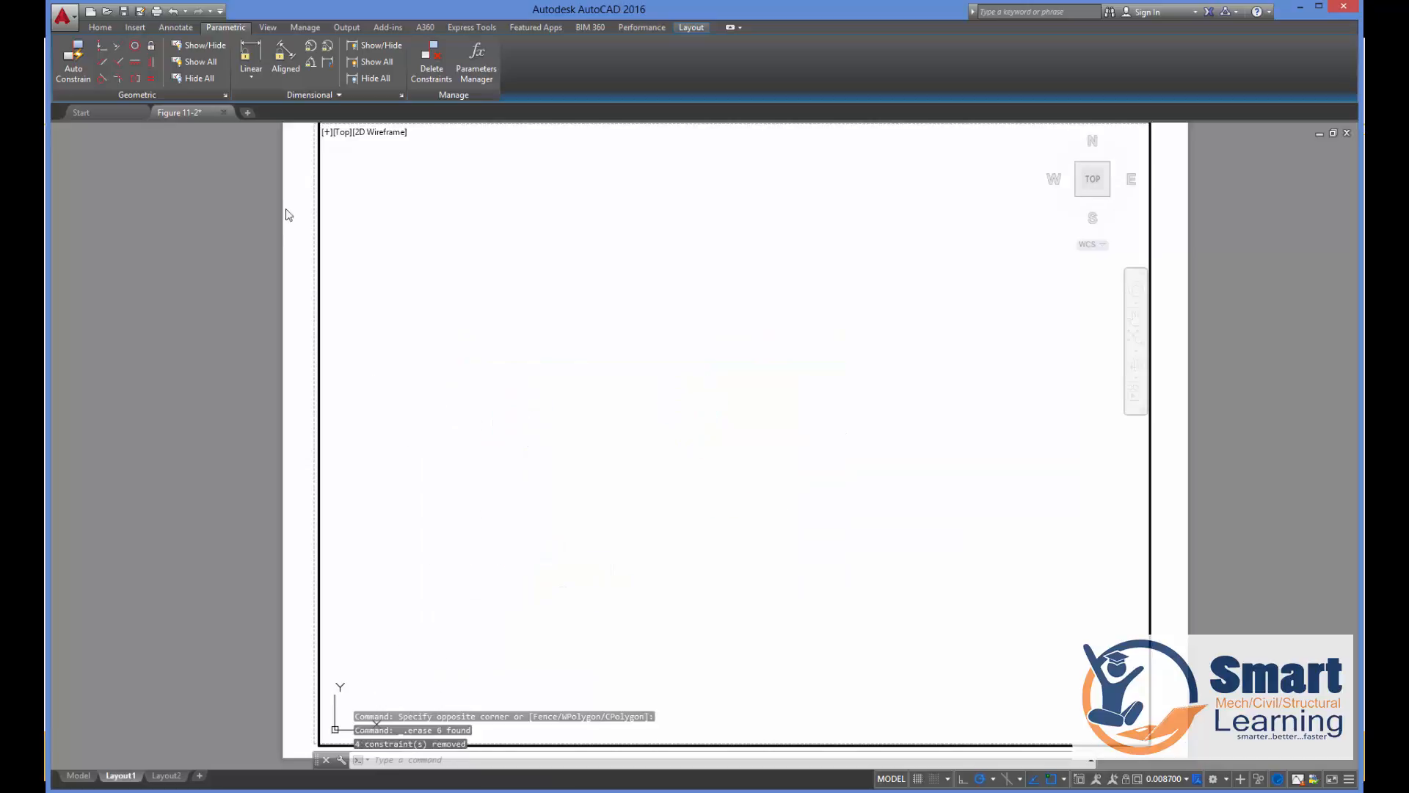
Draw a long vertical line near the middle of the sheet.
{"action": "type", "text": "l"}
{"action": "key", "text": "Return"}
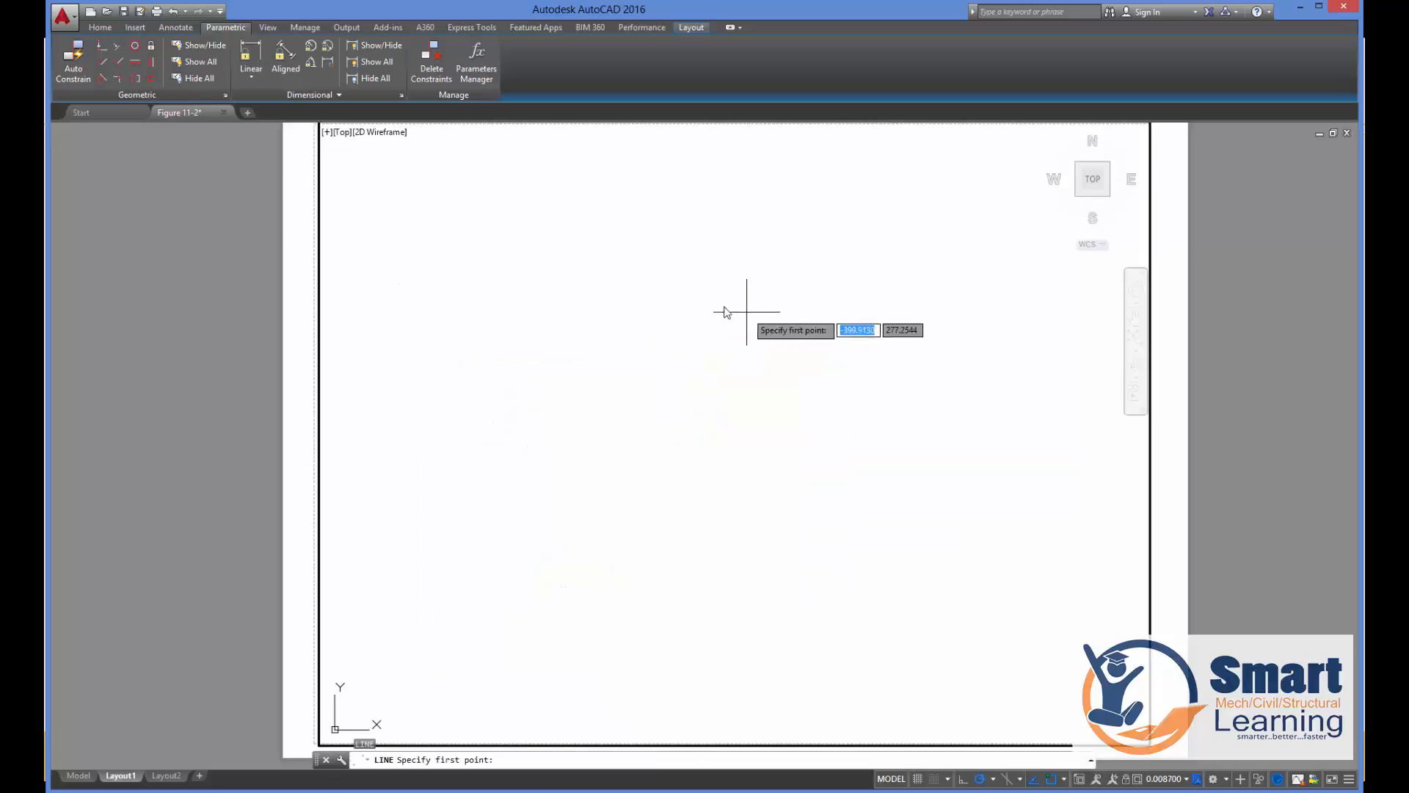
{"action": "left_click", "coordinate": [709, 296]}
{"action": "key", "text": "Return"}
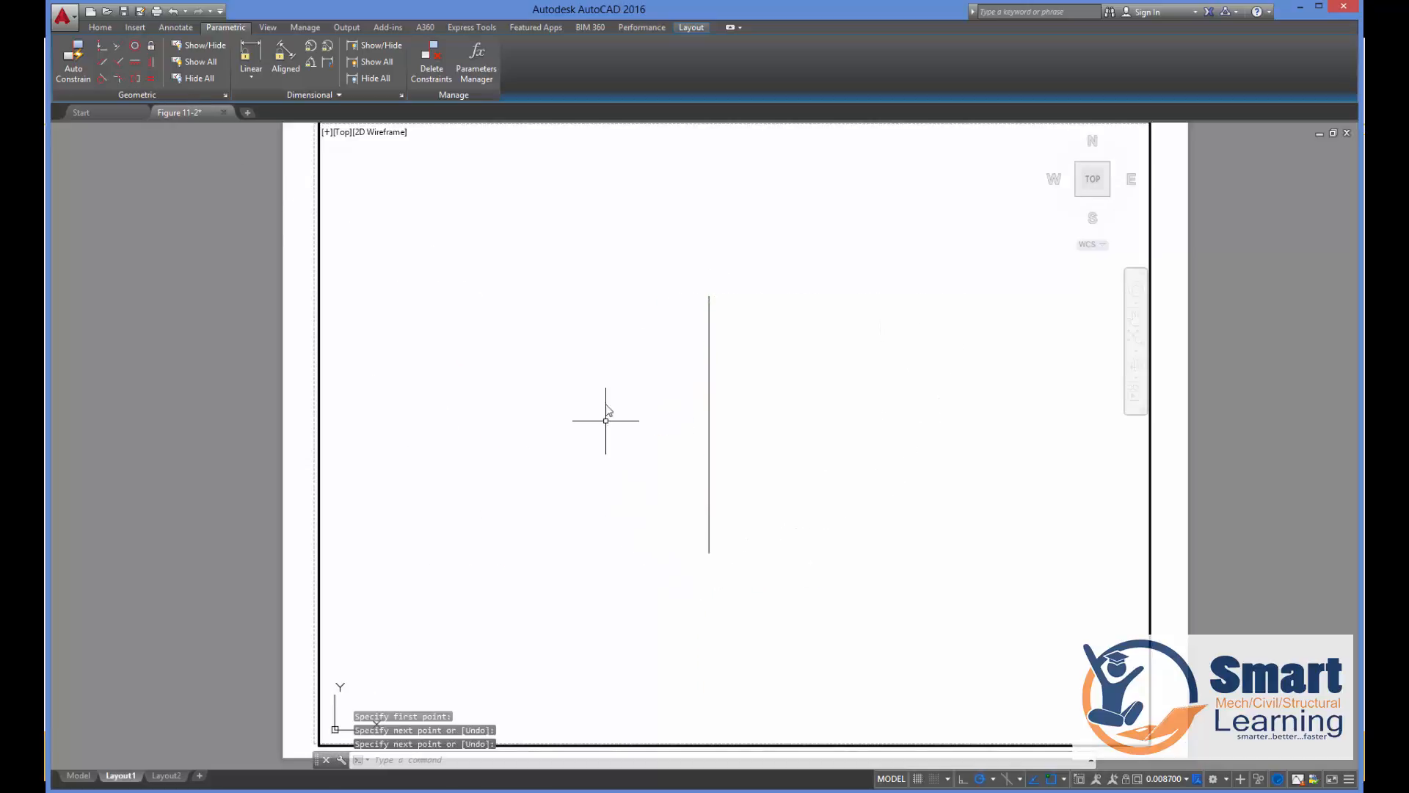
Draw a steep slanted line left of the vertical line and a gently downward-sloping line right of it.
{"action": "key", "text": "Return"}
{"action": "left_click", "coordinate": [639, 336]}
{"action": "left_click", "coordinate": [531, 499]}
{"action": "key", "text": "Return"}
{"action": "key", "text": "Return"}
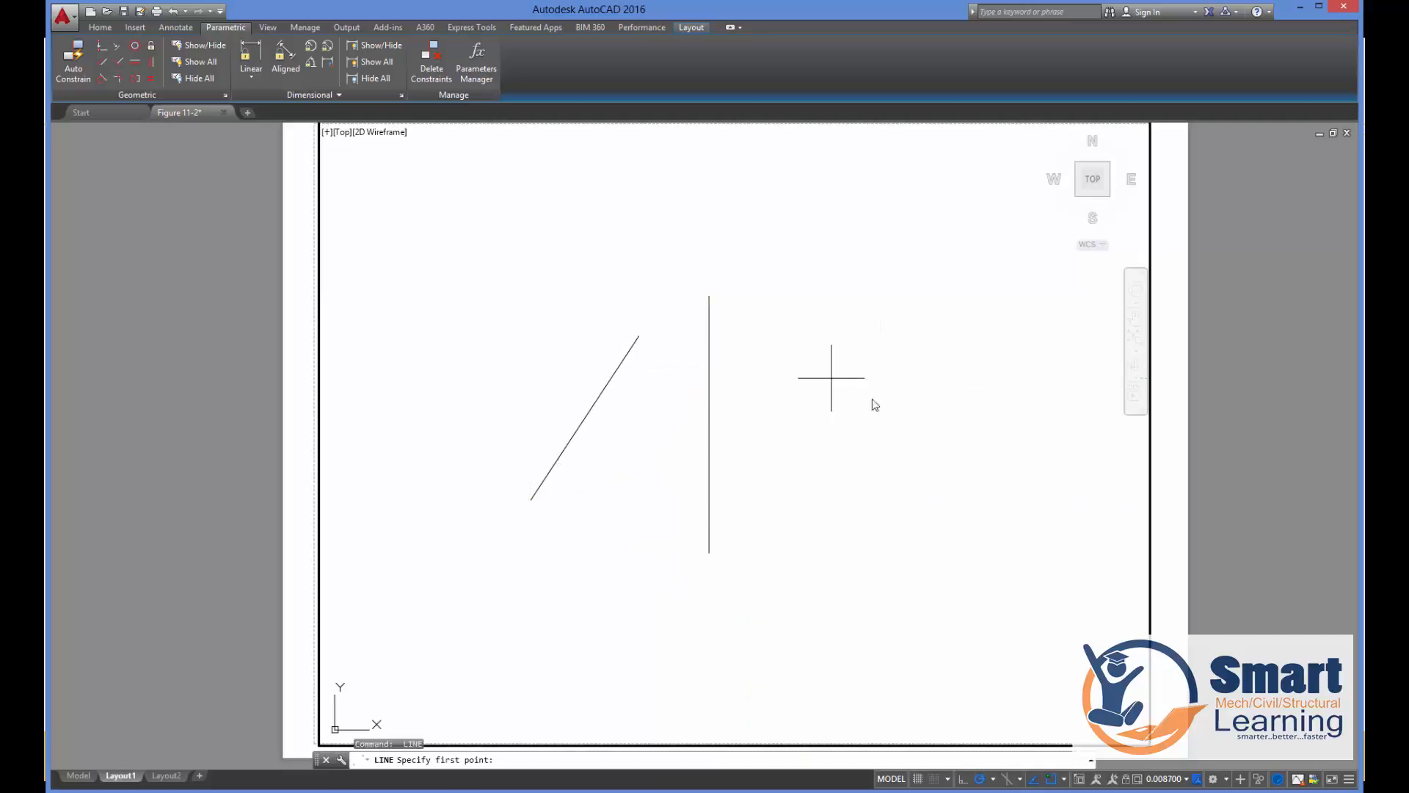
{"action": "left_click", "coordinate": [831, 378]}
{"action": "left_click", "coordinate": [989, 424]}
{"action": "key", "text": "Return"}
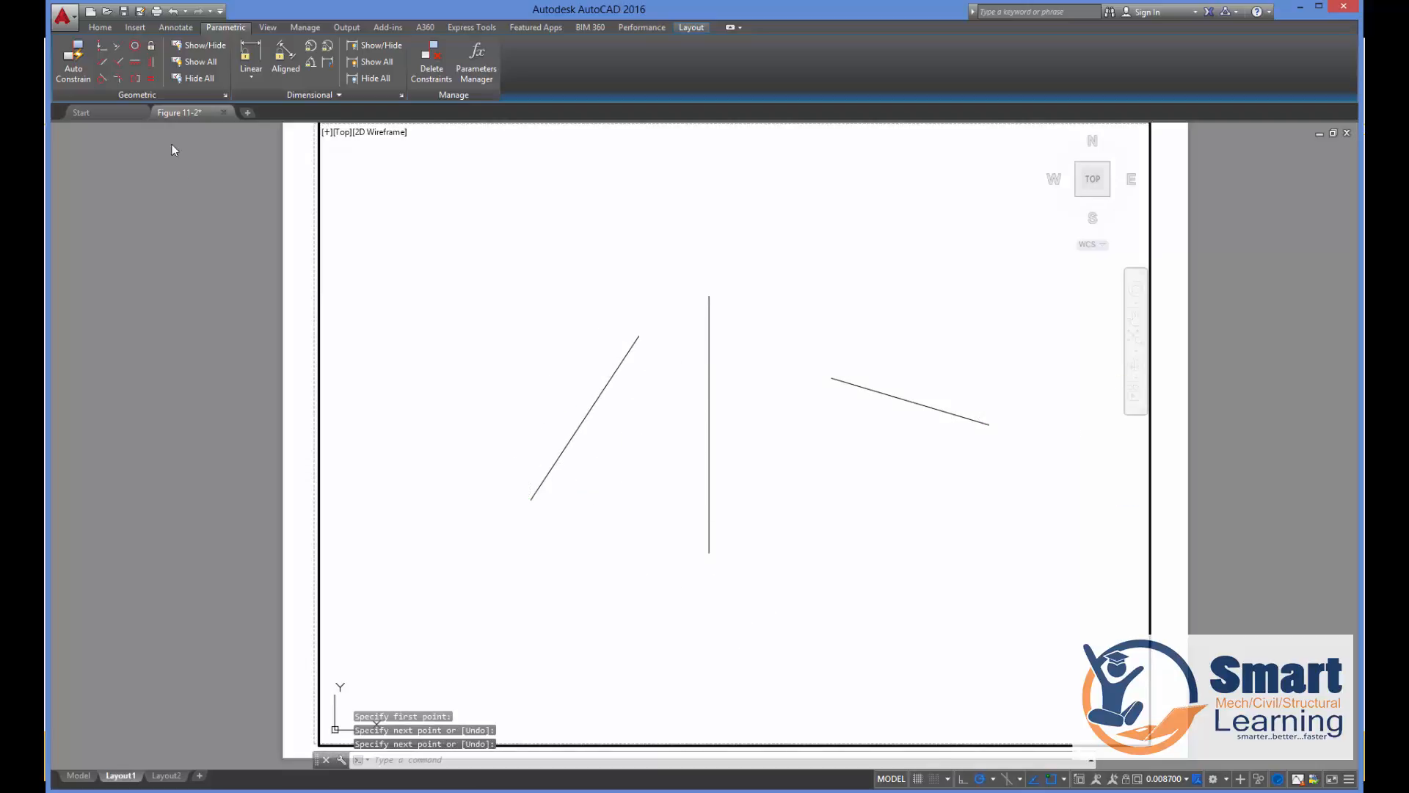
Apply a Symmetric constraint to the left and right slanted lines, using the vertical line as the symmetry line.
{"action": "left_click", "coordinate": [138, 76]}
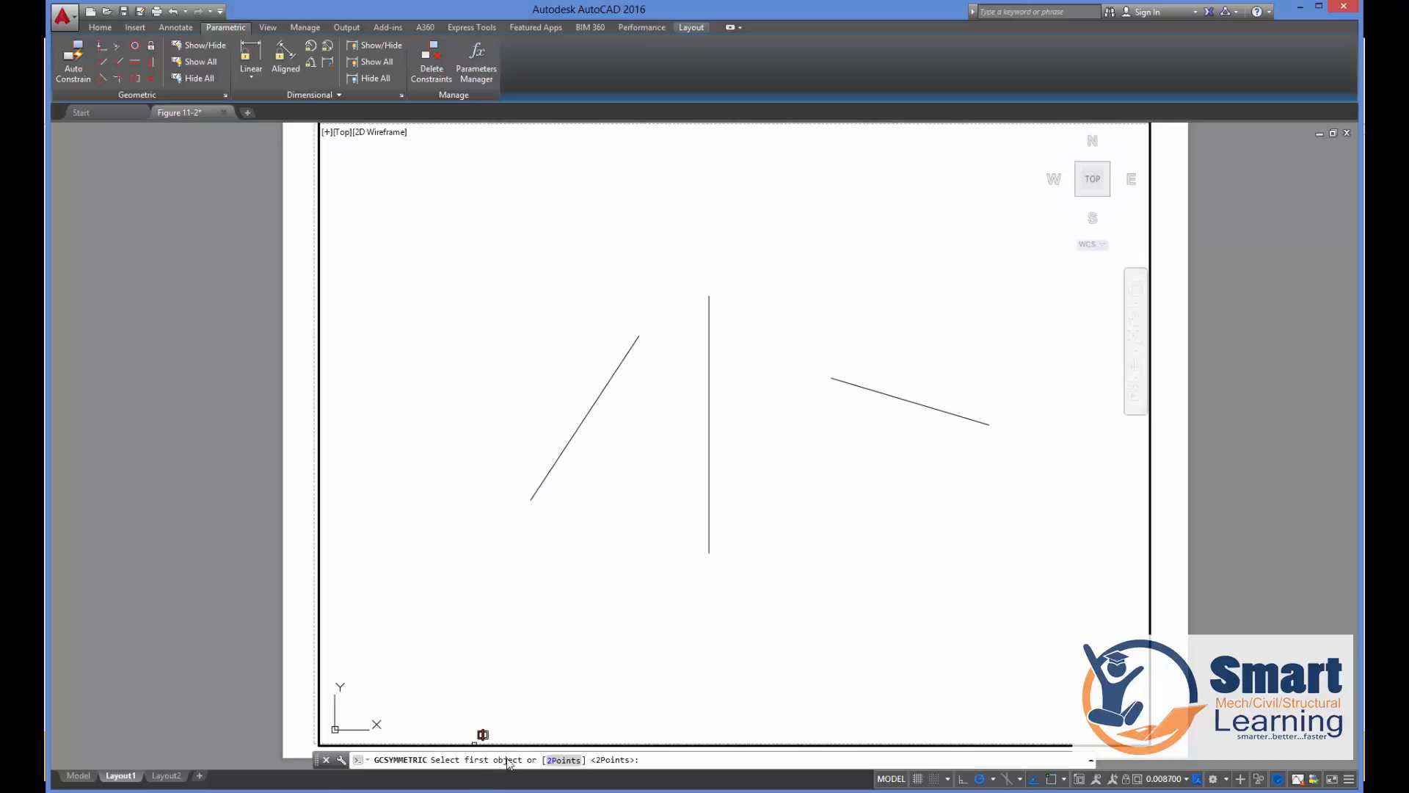
{"action": "left_click", "coordinate": [576, 433]}
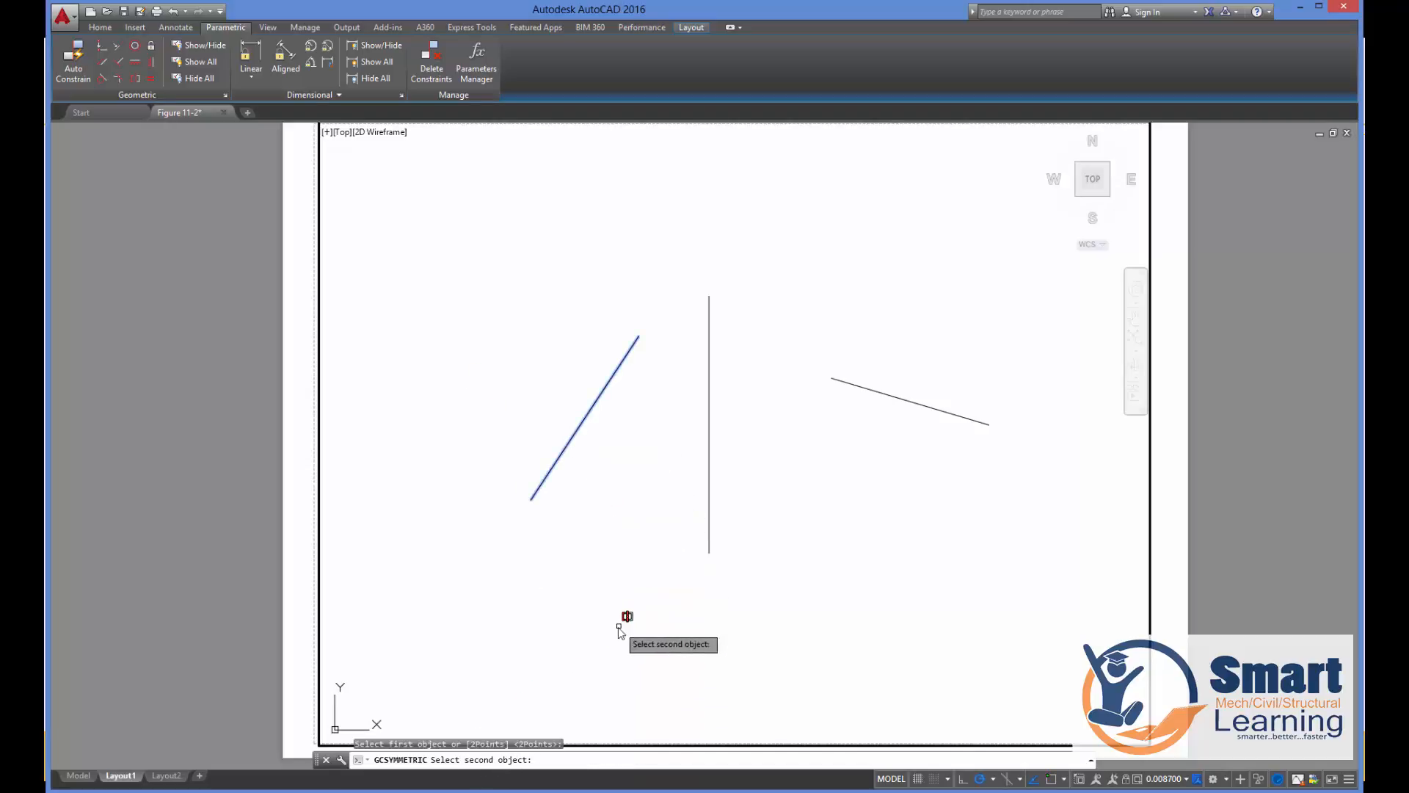
{"action": "left_click", "coordinate": [935, 411]}
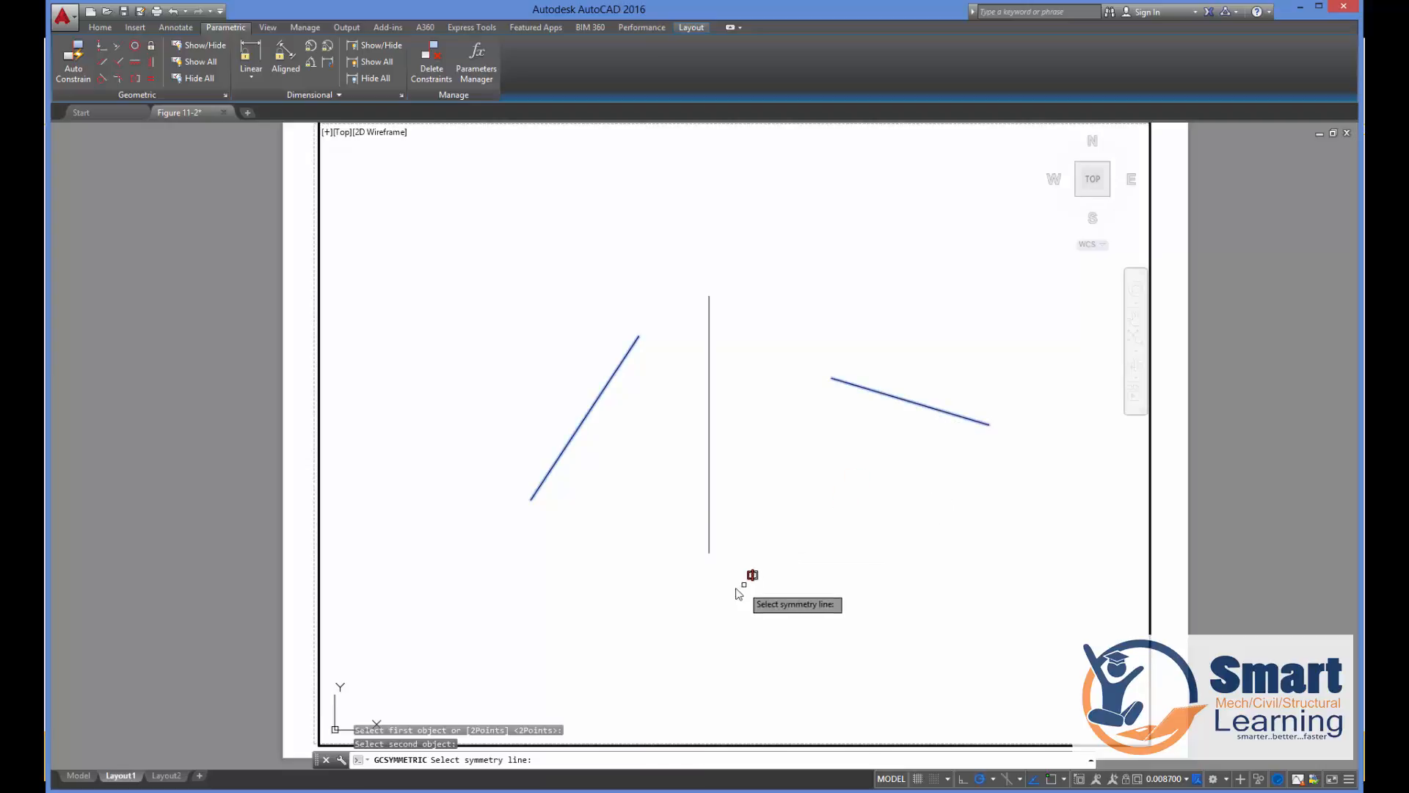
{"action": "left_click", "coordinate": [710, 540]}
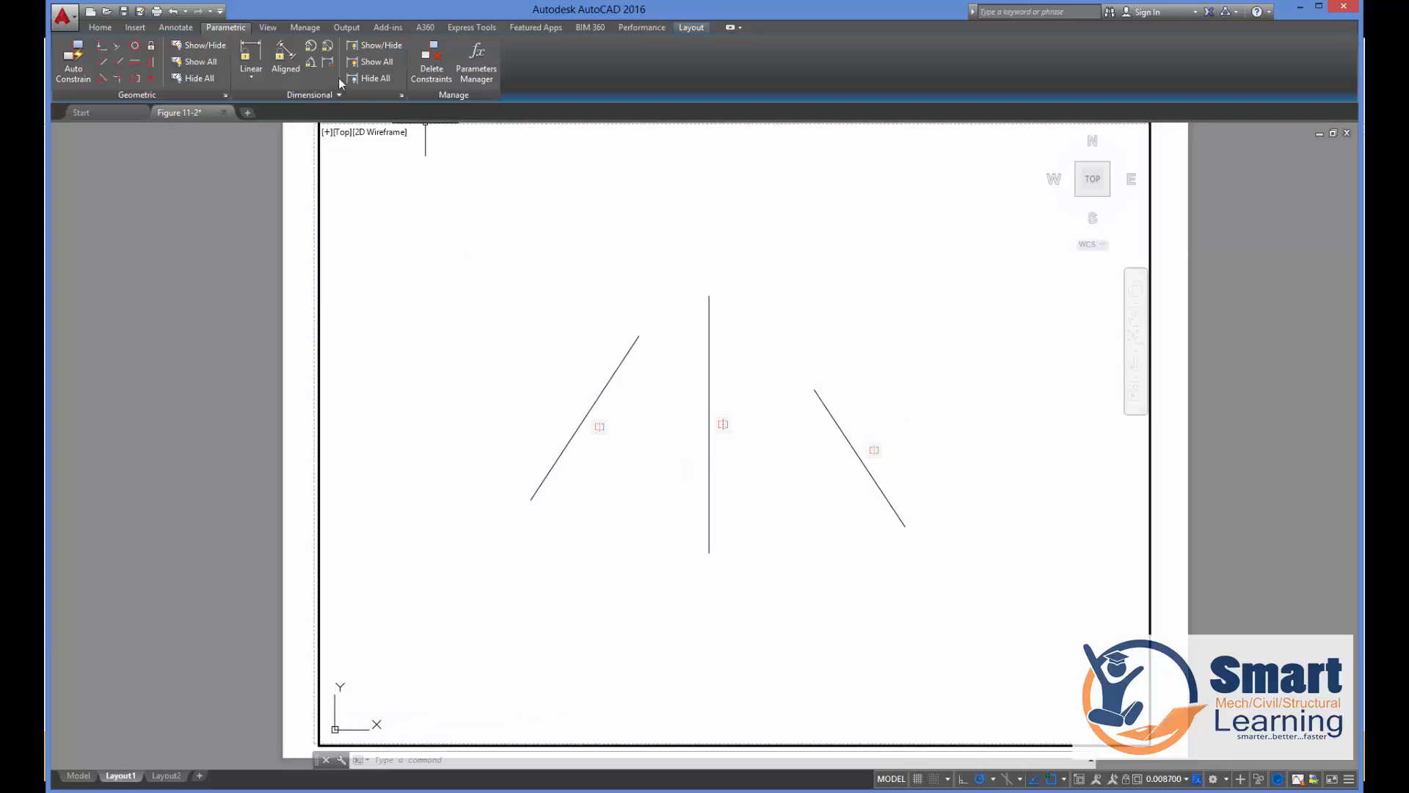
Apply an angular dimensional constraint between the left slanted line and the vertical line, keeping the current angle.
{"action": "left_click", "coordinate": [312, 48]}
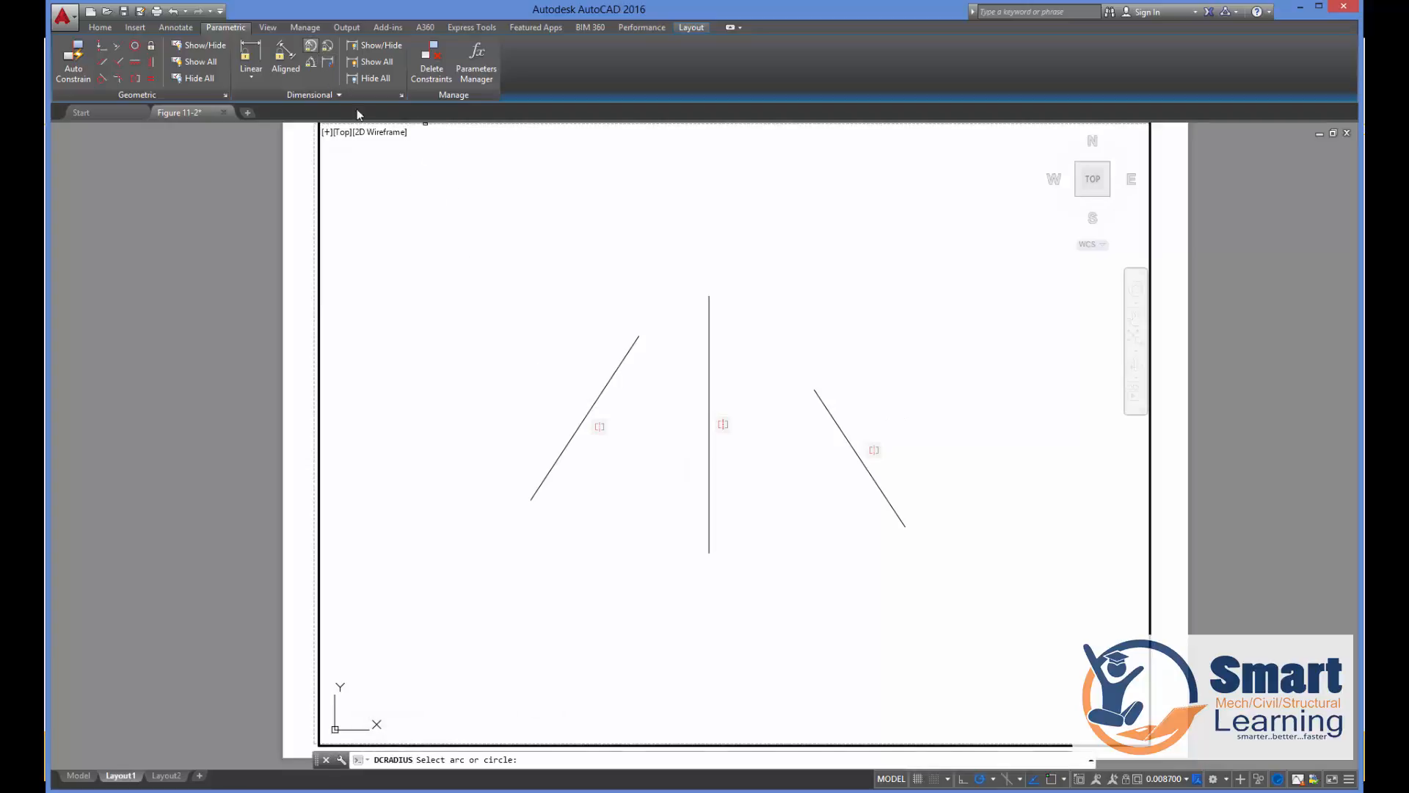
{"action": "left_click", "coordinate": [285, 58]}
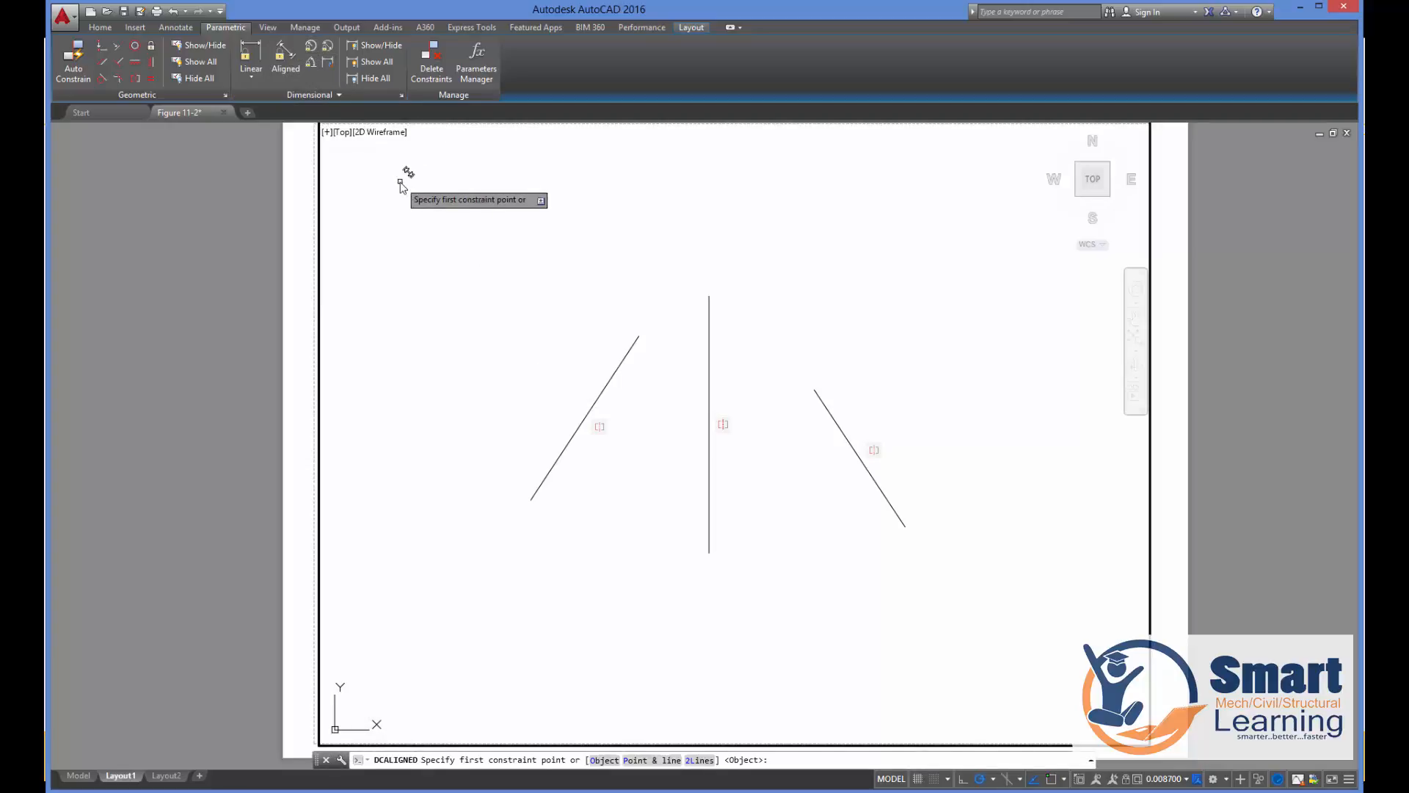
{"action": "left_click", "coordinate": [313, 63]}
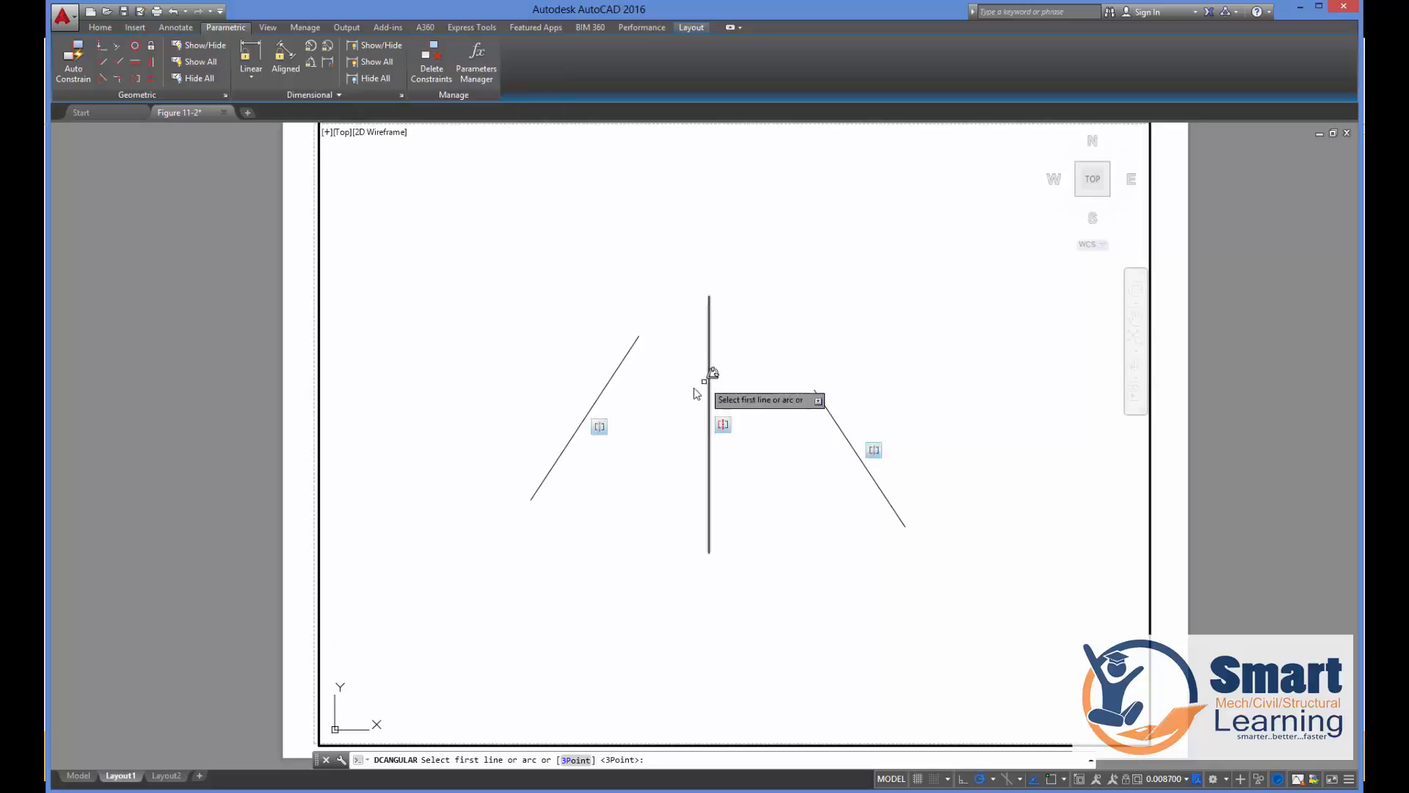
{"action": "left_click", "coordinate": [608, 382]}
{"action": "left_click", "coordinate": [709, 451]}
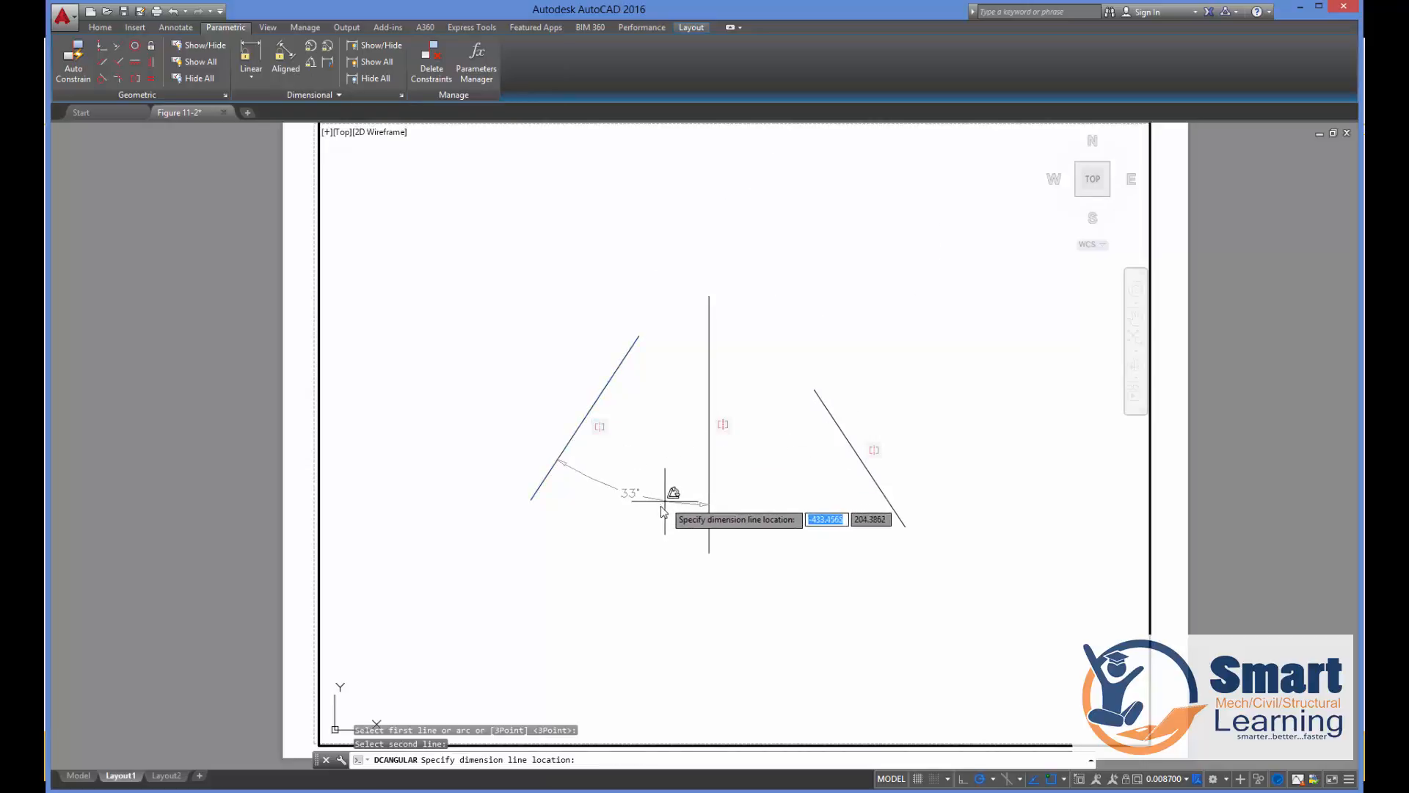
{"action": "left_click", "coordinate": [663, 514]}
{"action": "key", "text": "Return"}
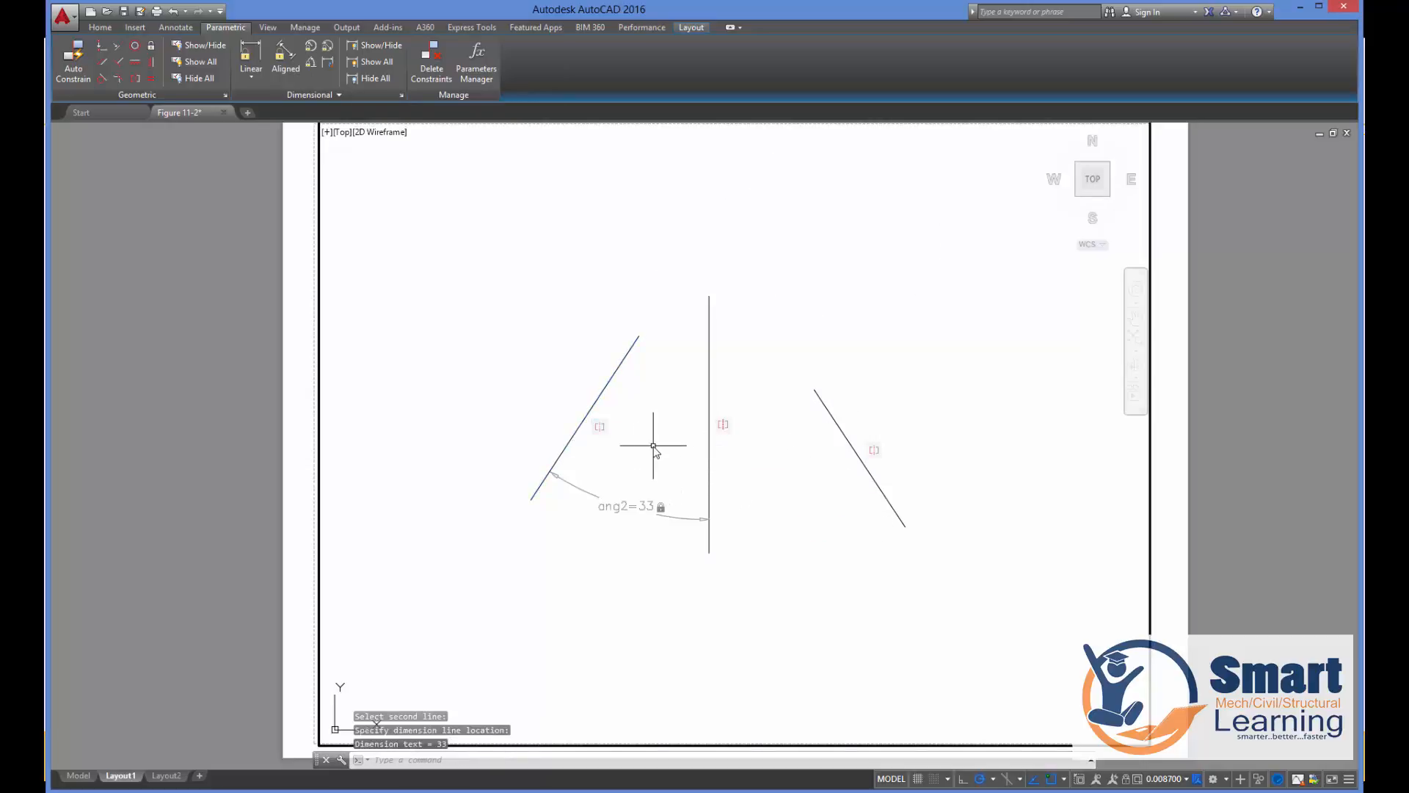
Try to apply an angular dimensional constraint between the vertical line and the right slanted line.
{"action": "left_click", "coordinate": [308, 63]}
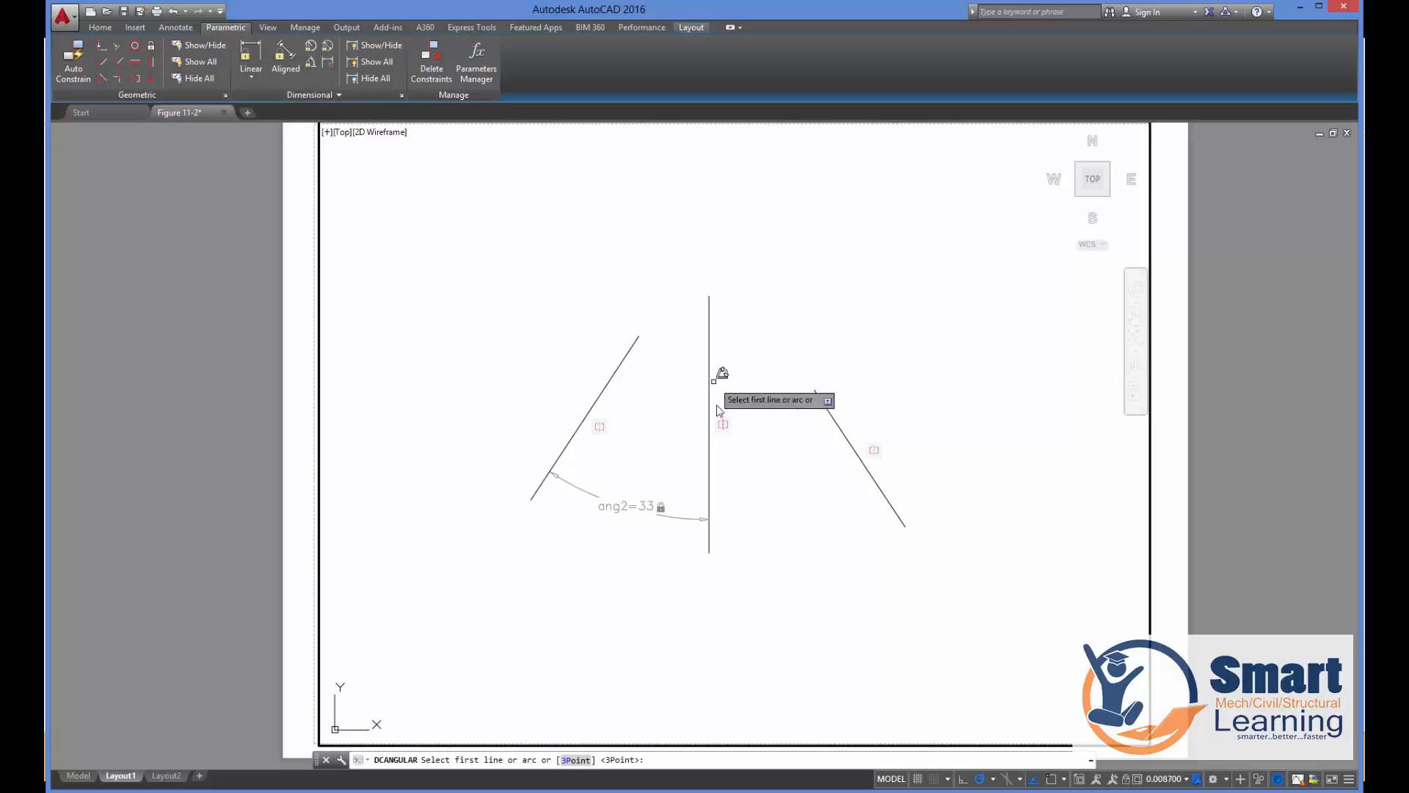
{"action": "left_click", "coordinate": [709, 454]}
{"action": "left_click", "coordinate": [858, 460]}
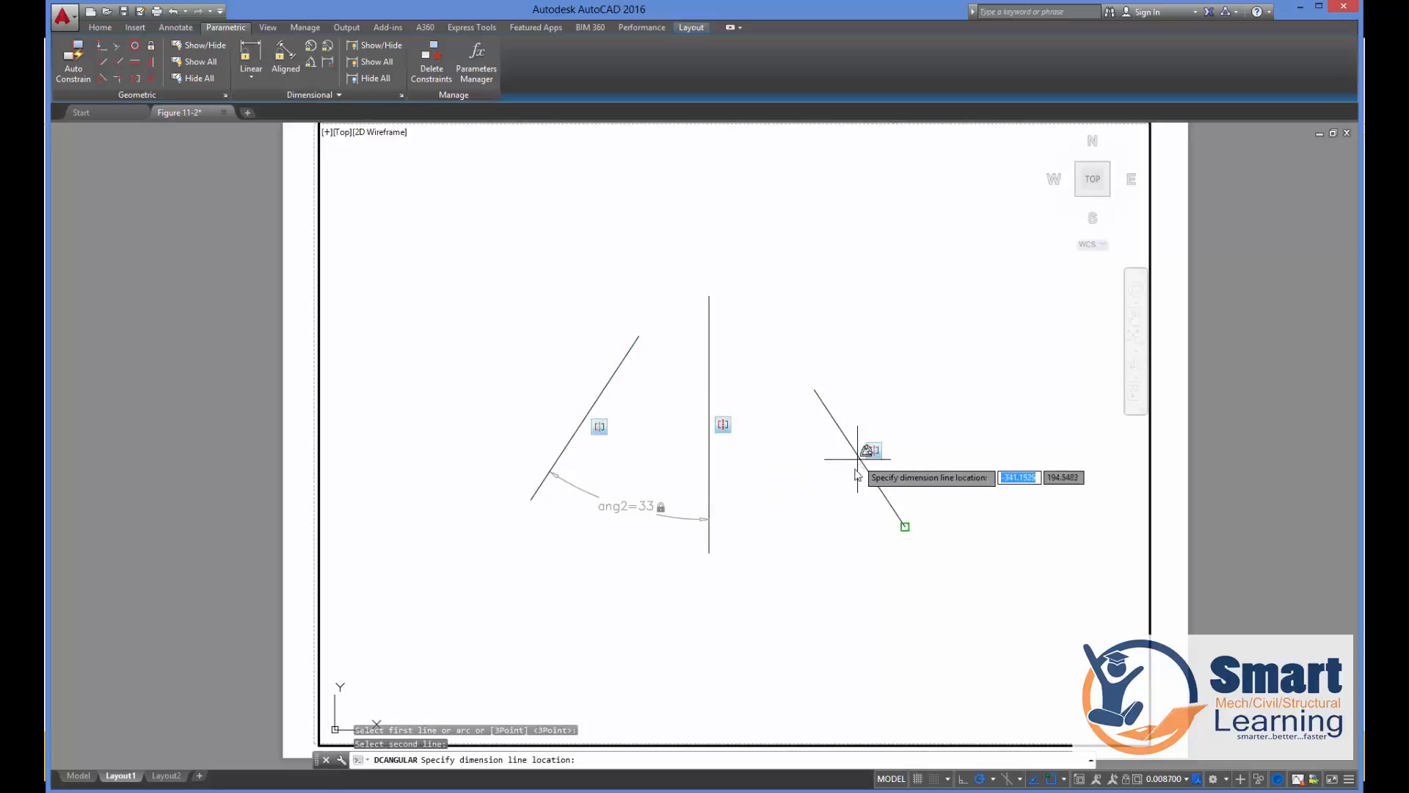
{"action": "left_click", "coordinate": [842, 502]}
{"action": "key", "text": "Return"}
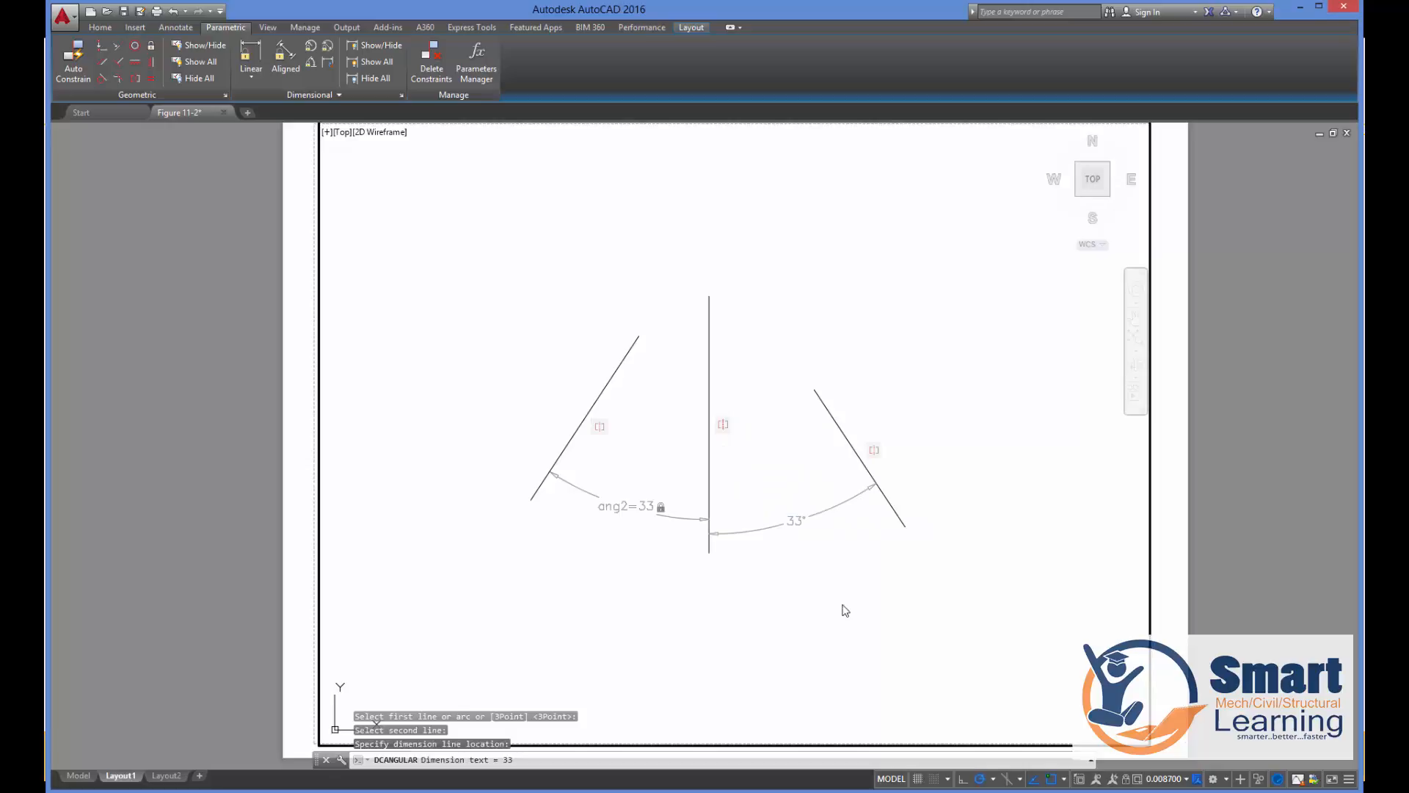
{"action": "left_click", "coordinate": [849, 454]}
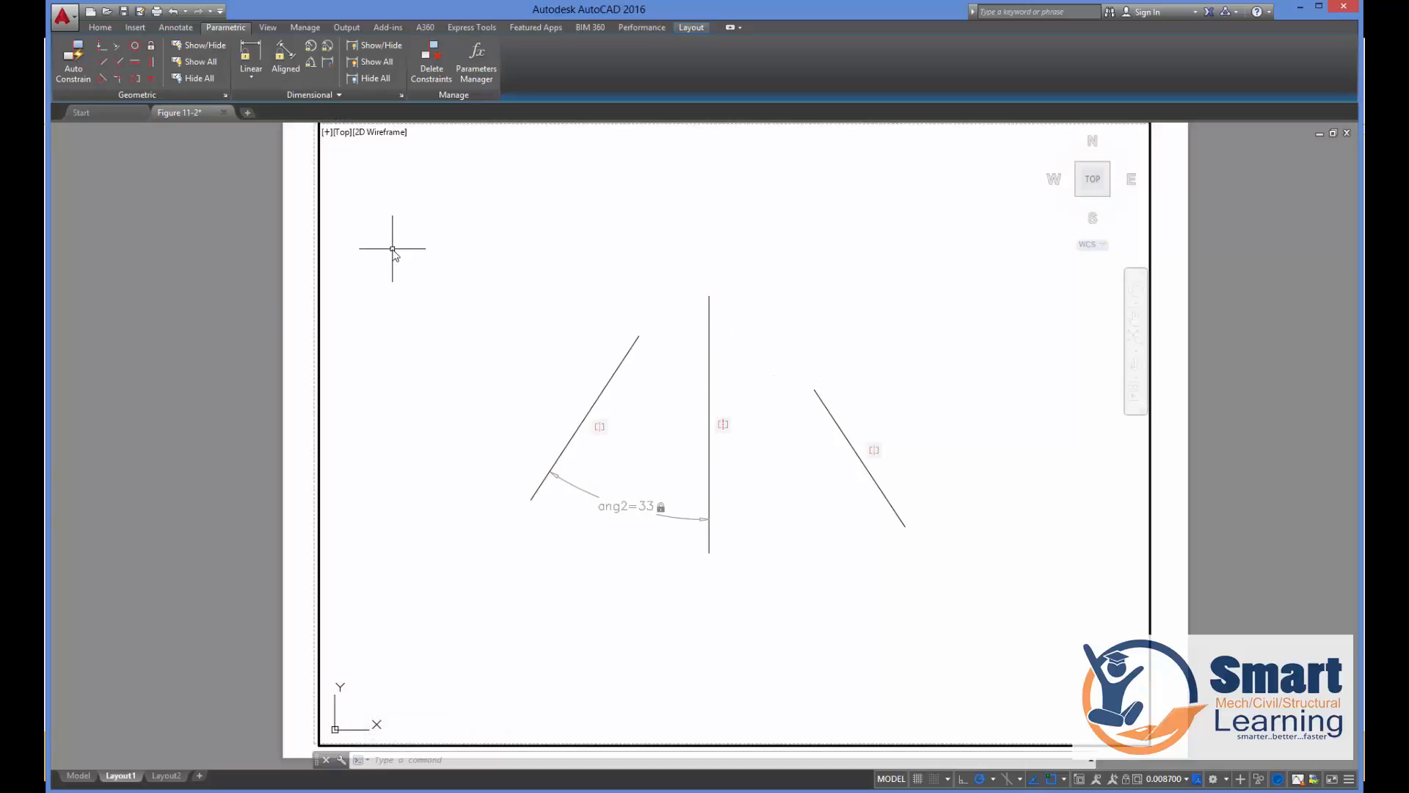
Draw a horizontal line crossing the vertical line near its upper end, above both slanted lines.
{"action": "type", "text": "l"}
{"action": "key", "text": "Return"}
{"action": "left_click", "coordinate": [627, 273]}
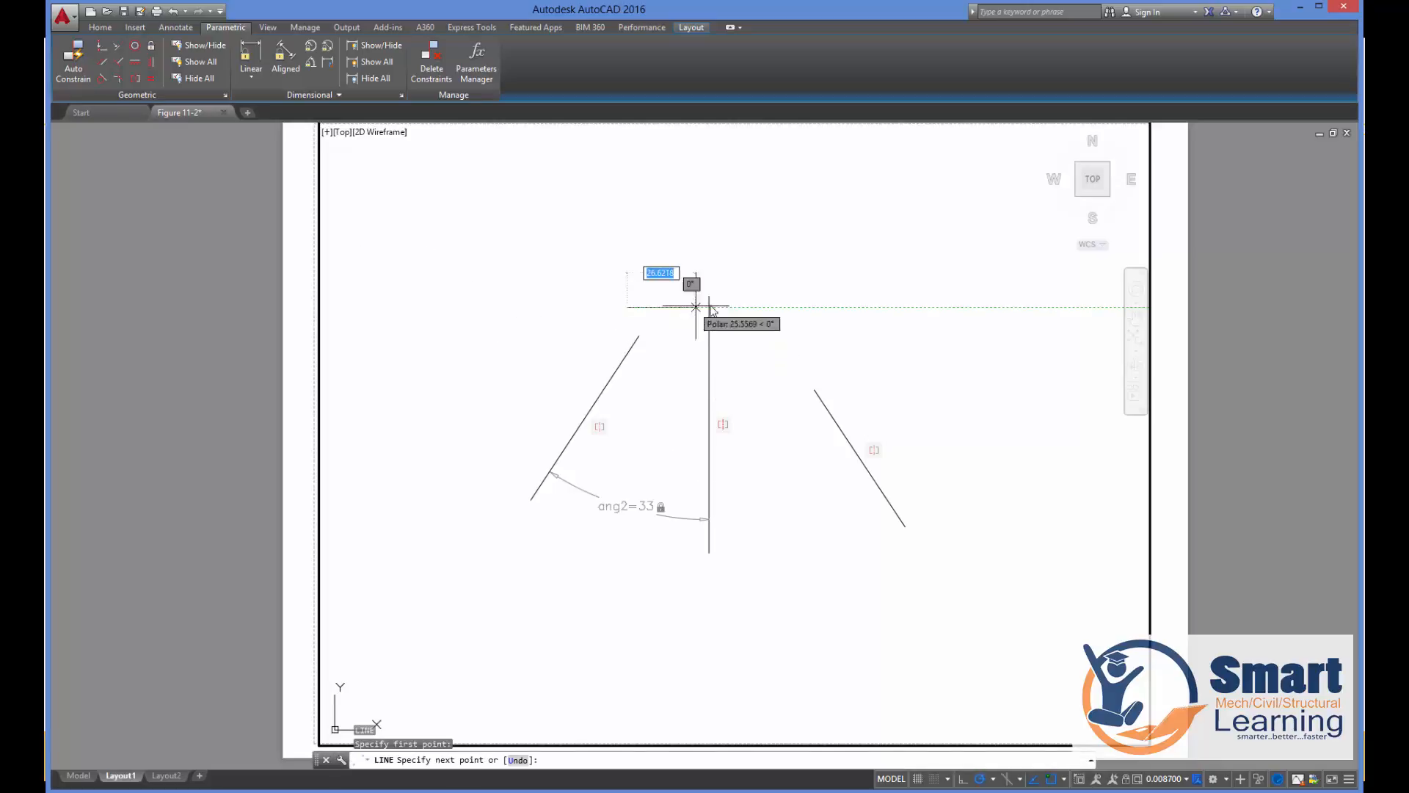
{"action": "left_click", "coordinate": [831, 307]}
{"action": "key", "text": "Return"}
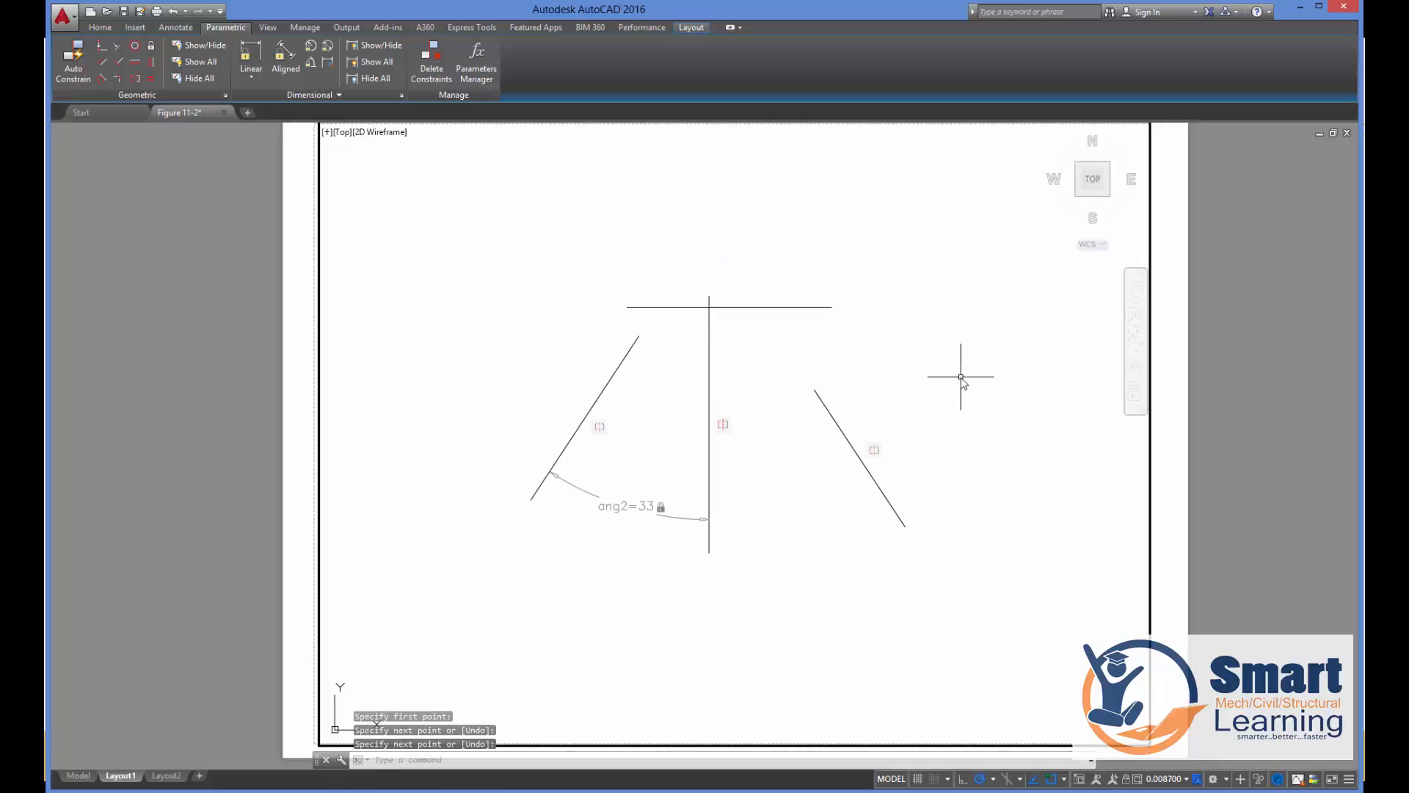
Extend the upper ends of both slanted lines to the horizontal line.
{"action": "type", "text": "ex"}
{"action": "key", "text": "Return"}
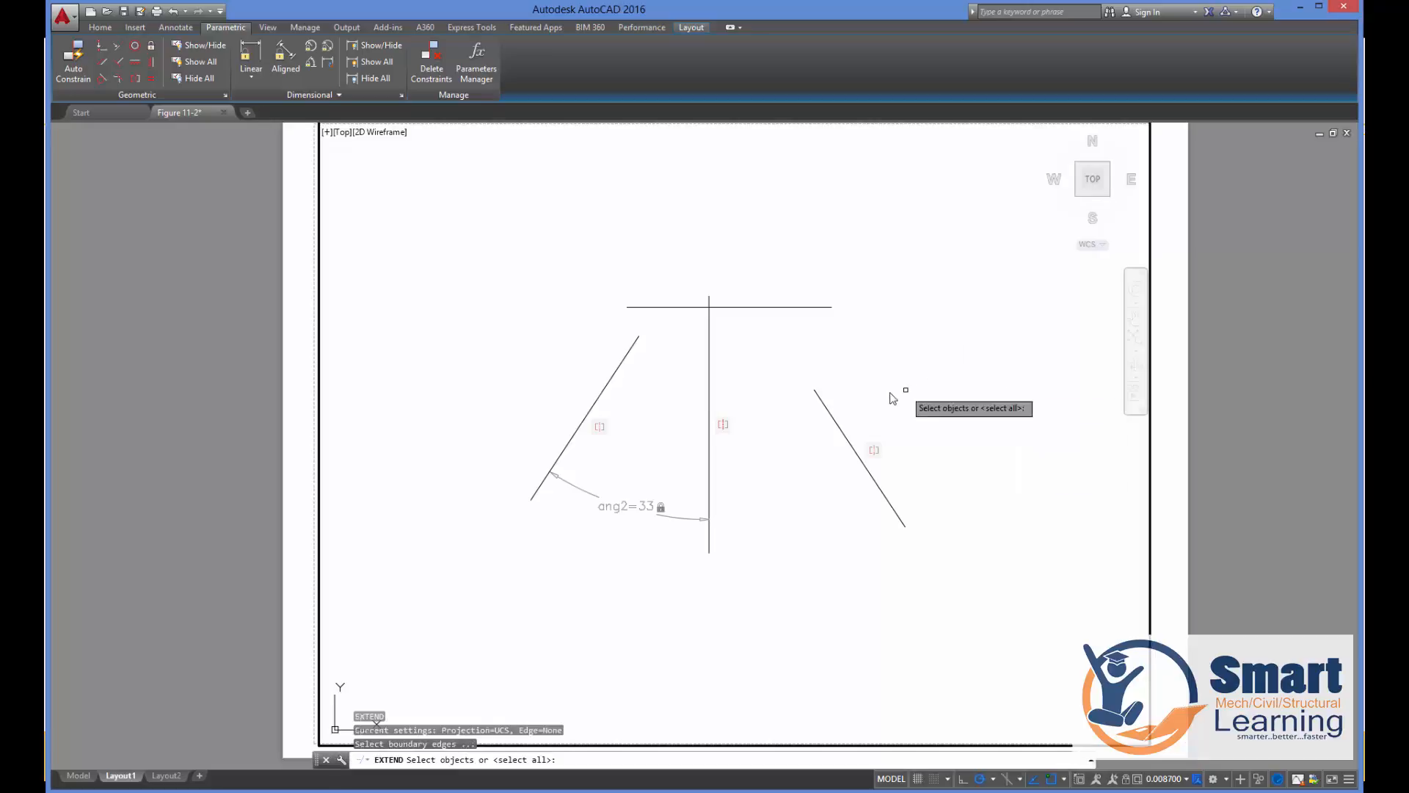
{"action": "key", "text": "Return"}
{"action": "left_click", "coordinate": [822, 404]}
{"action": "left_click", "coordinate": [634, 345]}
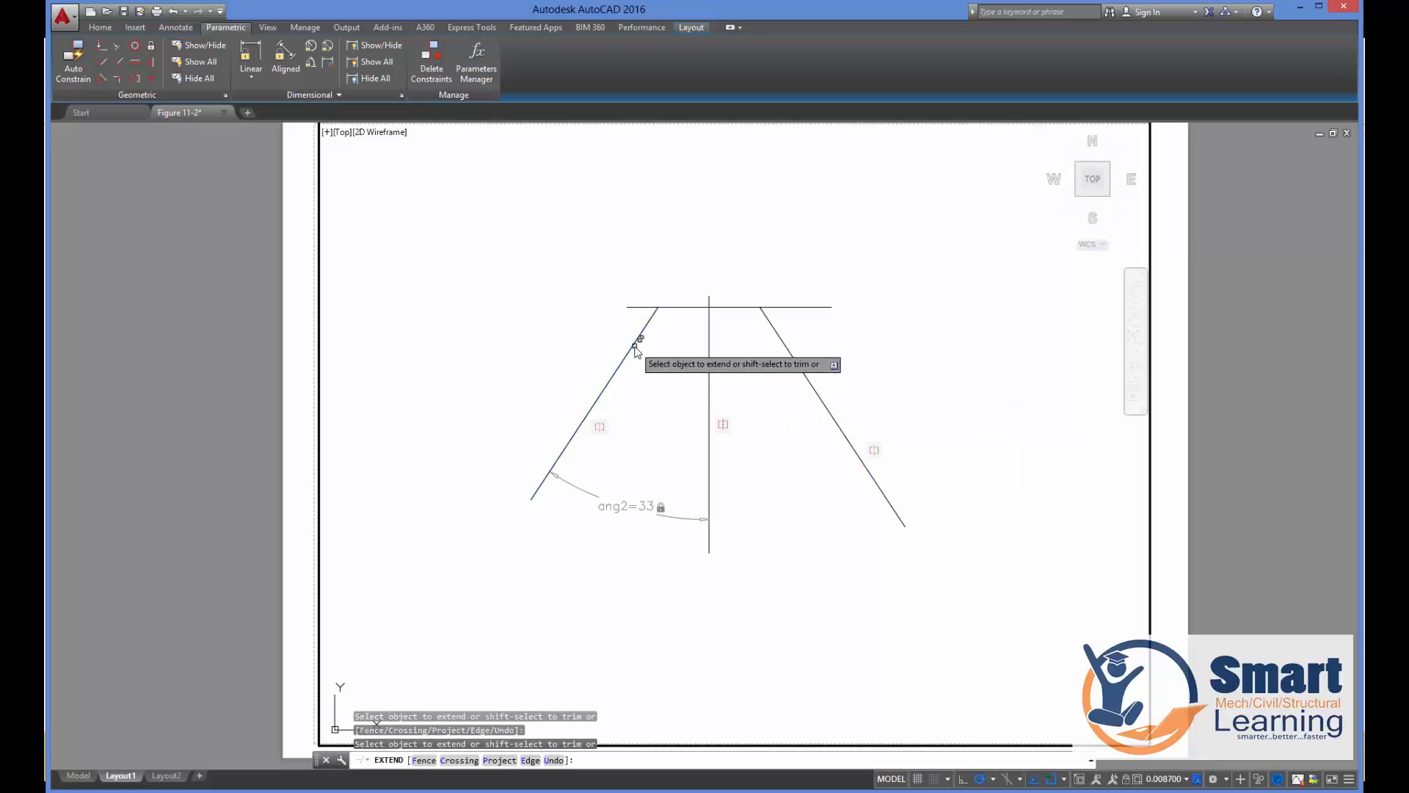
{"action": "key", "text": "Return"}
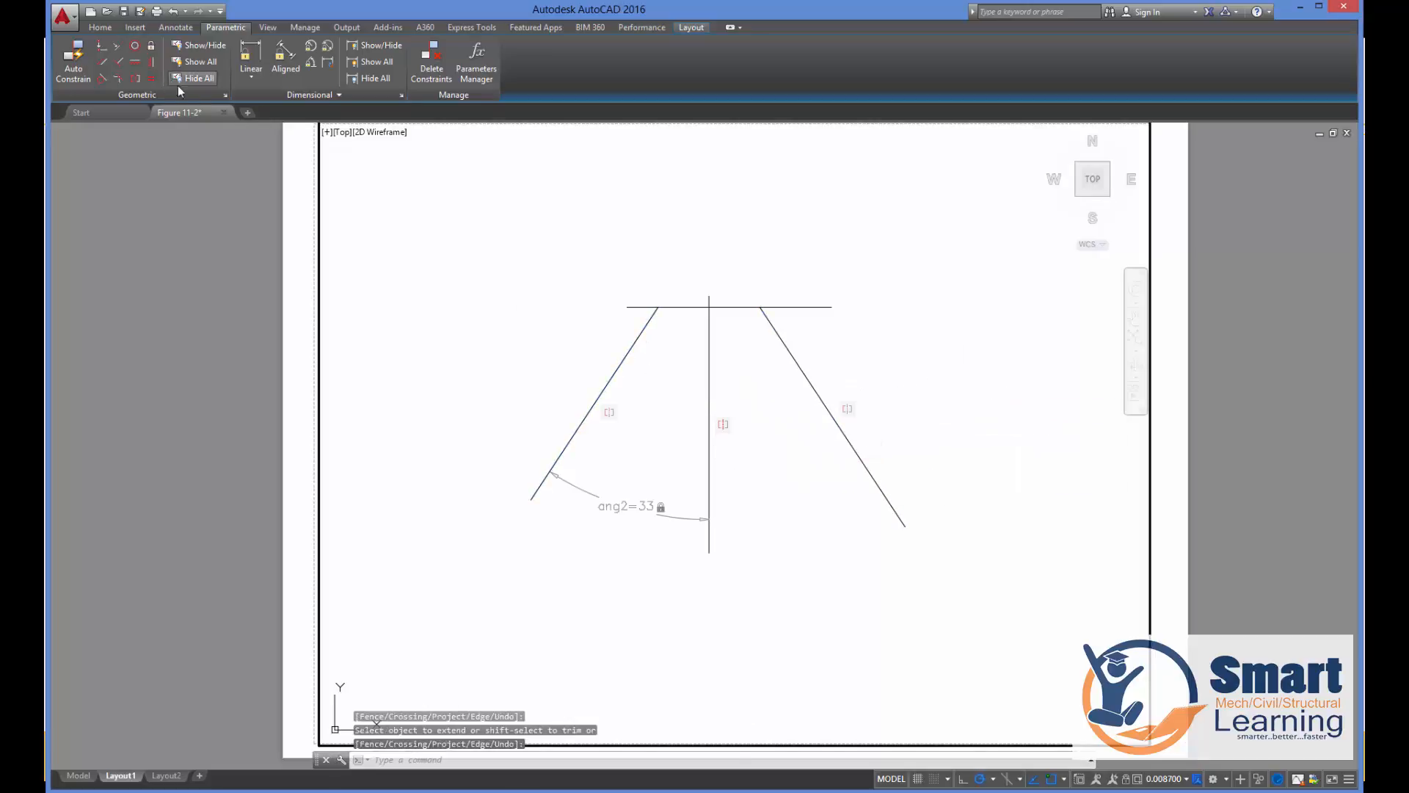
Draw two horizontal lines from the vertical line's lower end, one each way, reaching beyond both slanted lines.
{"action": "type", "text": "l"}
{"action": "key", "text": "Return"}
{"action": "left_click", "coordinate": [708, 552]}
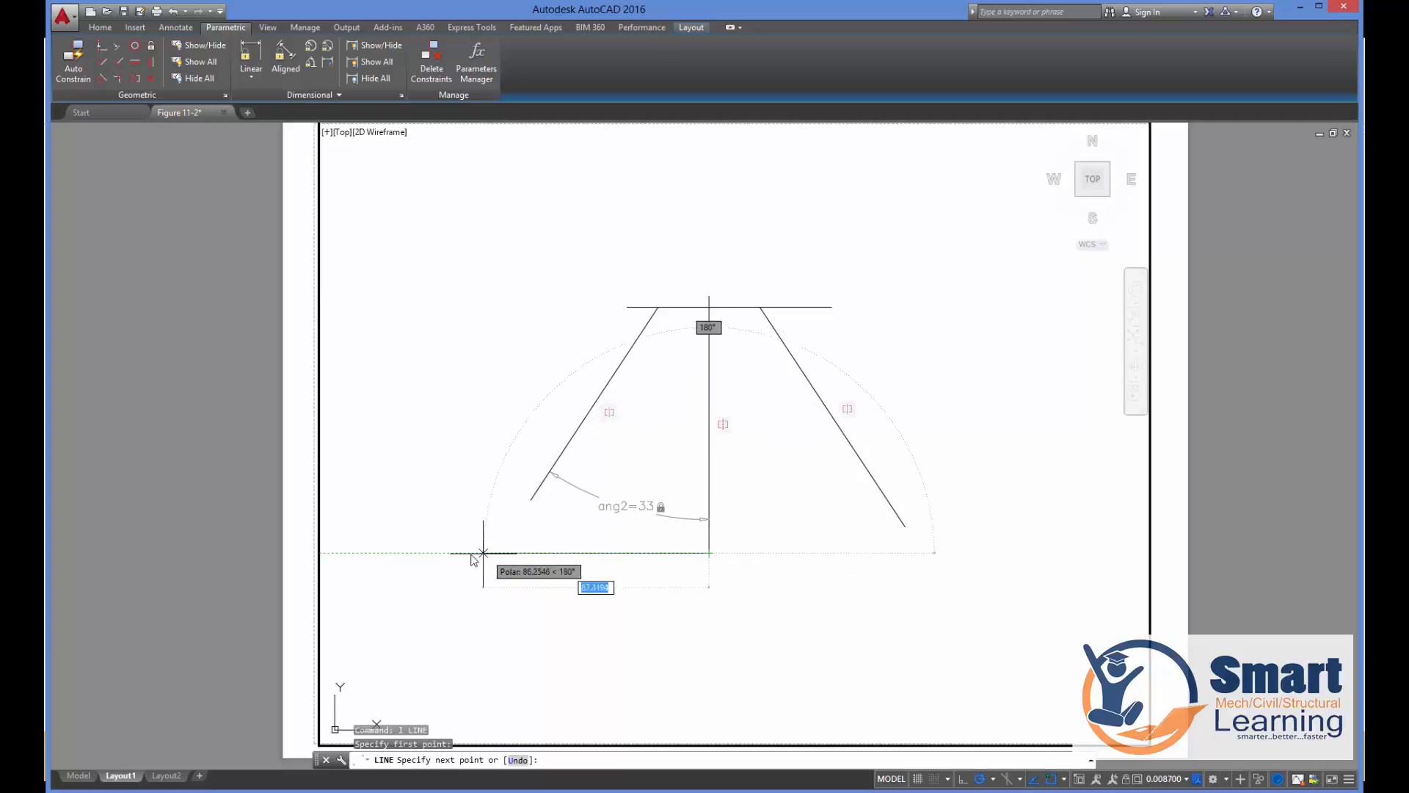
{"action": "left_click", "coordinate": [446, 552]}
{"action": "key", "text": "Return"}
{"action": "key", "text": "Return"}
{"action": "left_click", "coordinate": [708, 552]}
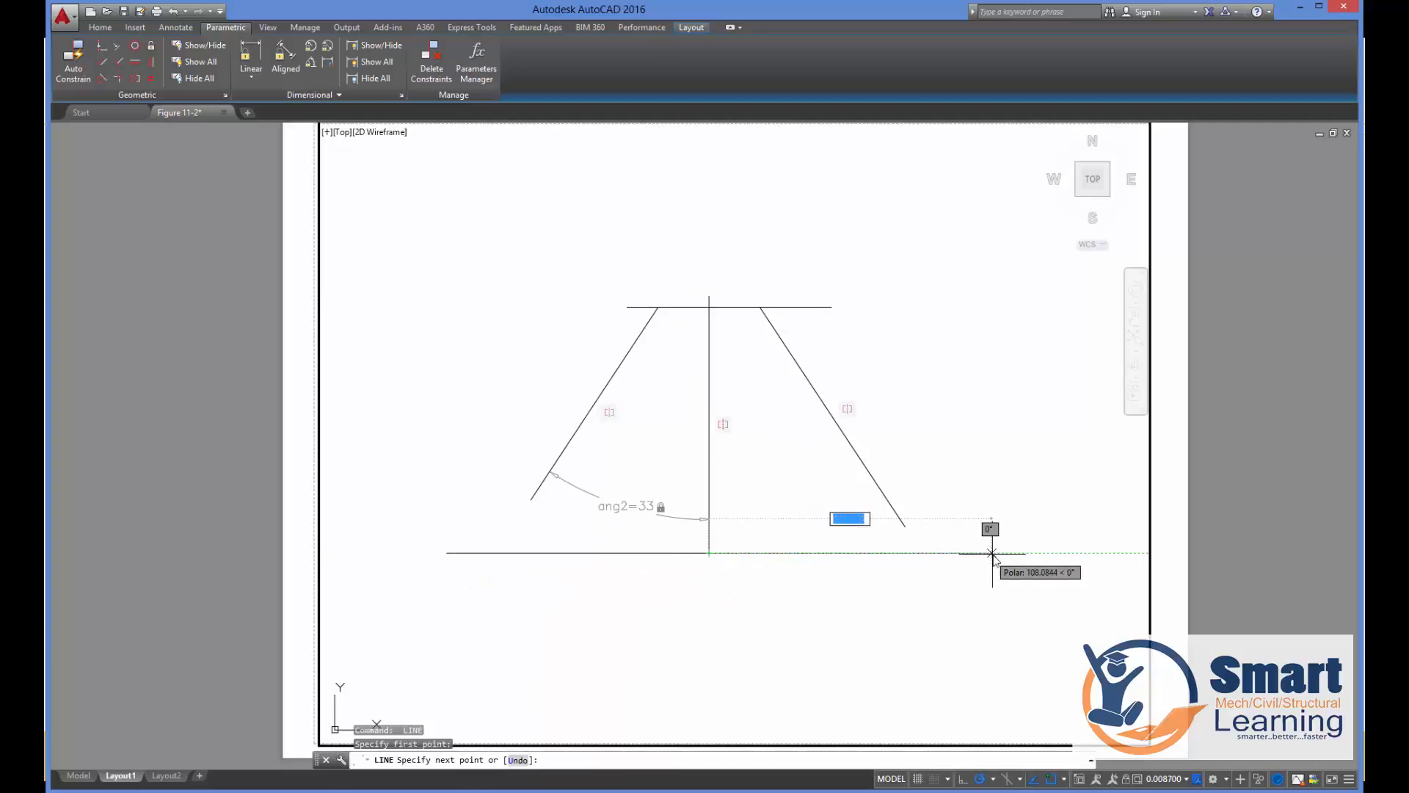
{"action": "left_click", "coordinate": [993, 552]}
{"action": "key", "text": "Return"}
Extend the lower ends of both slanted lines down to the bottom horizontal lines.
{"action": "type", "text": "ex"}
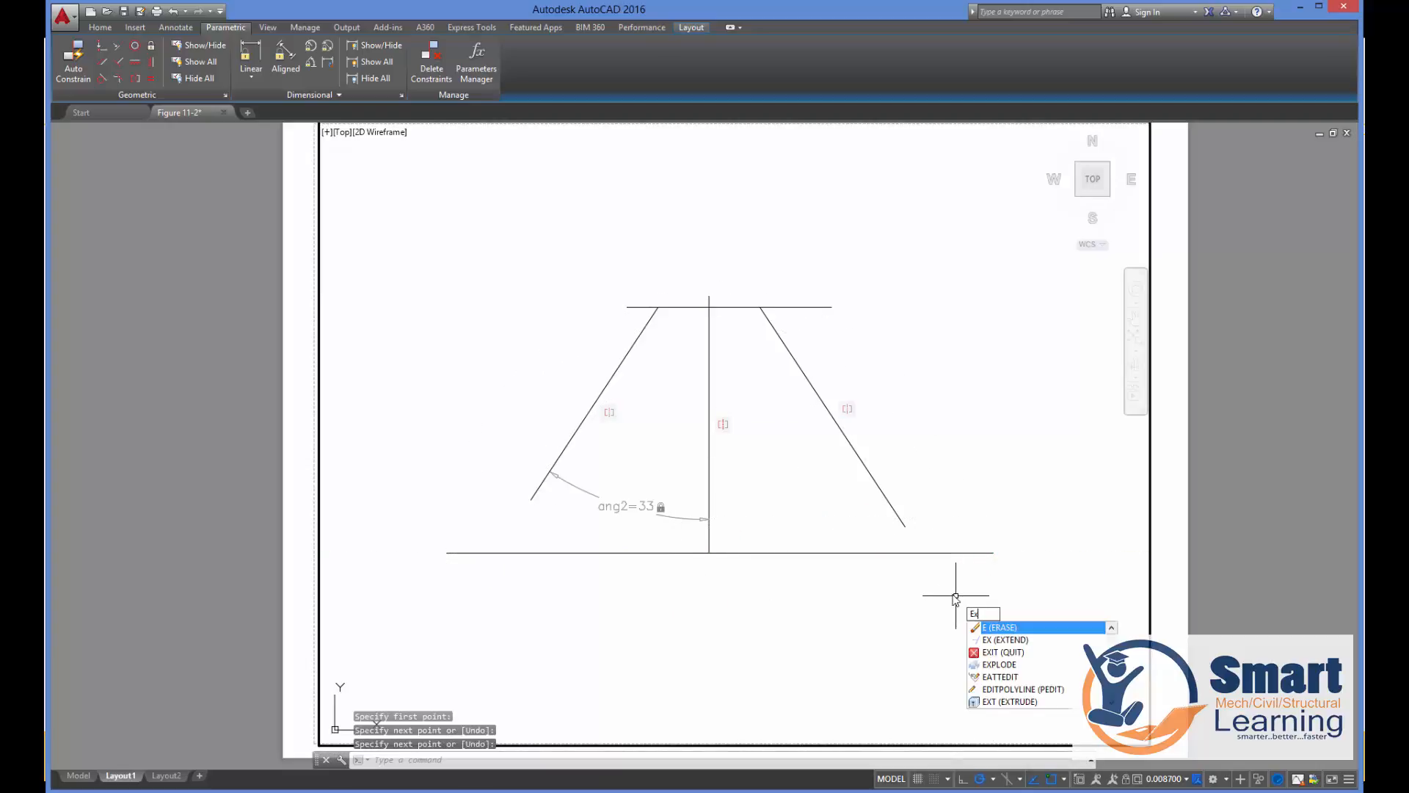
{"action": "key", "text": "Return"}
{"action": "key", "text": "Return"}
{"action": "left_click", "coordinate": [893, 512]}
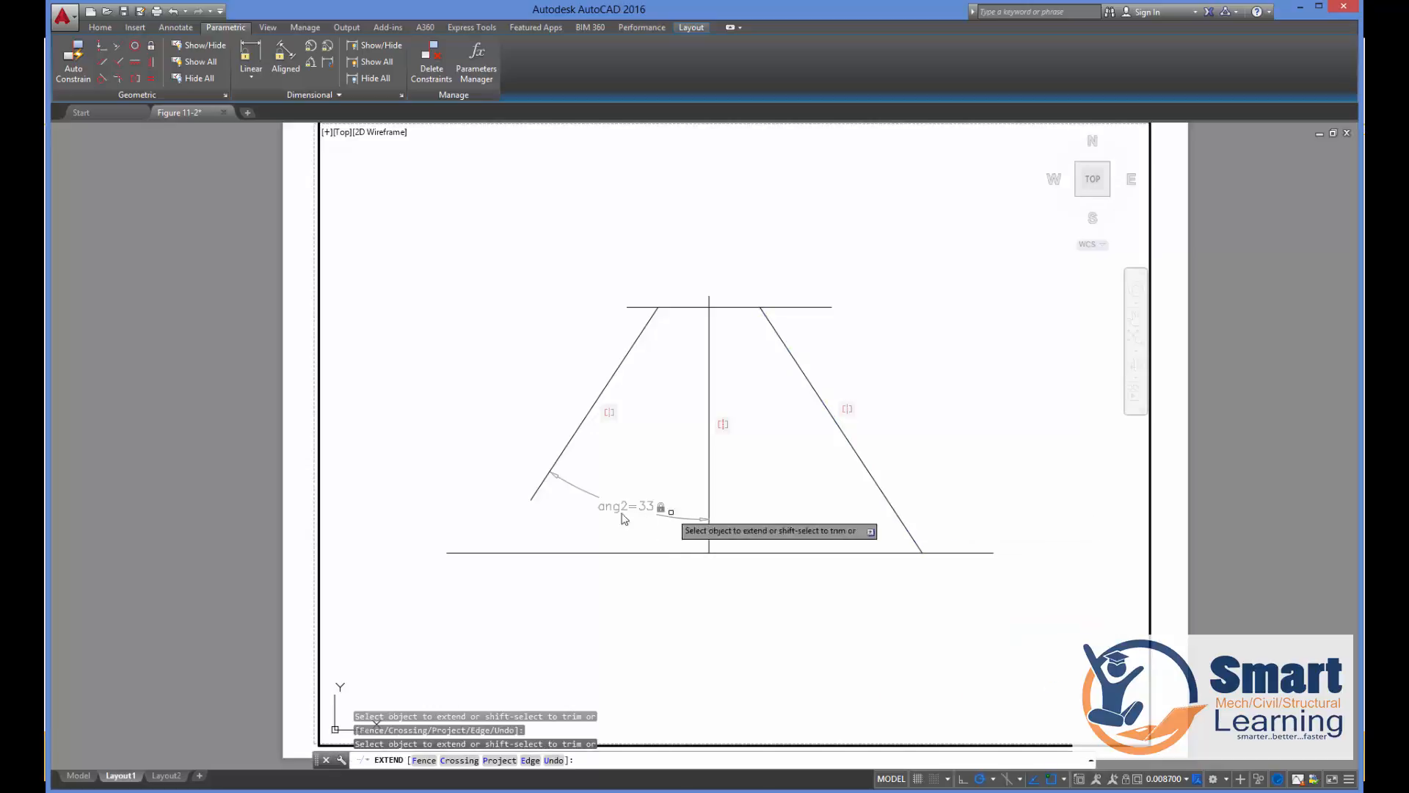
{"action": "left_click", "coordinate": [541, 485]}
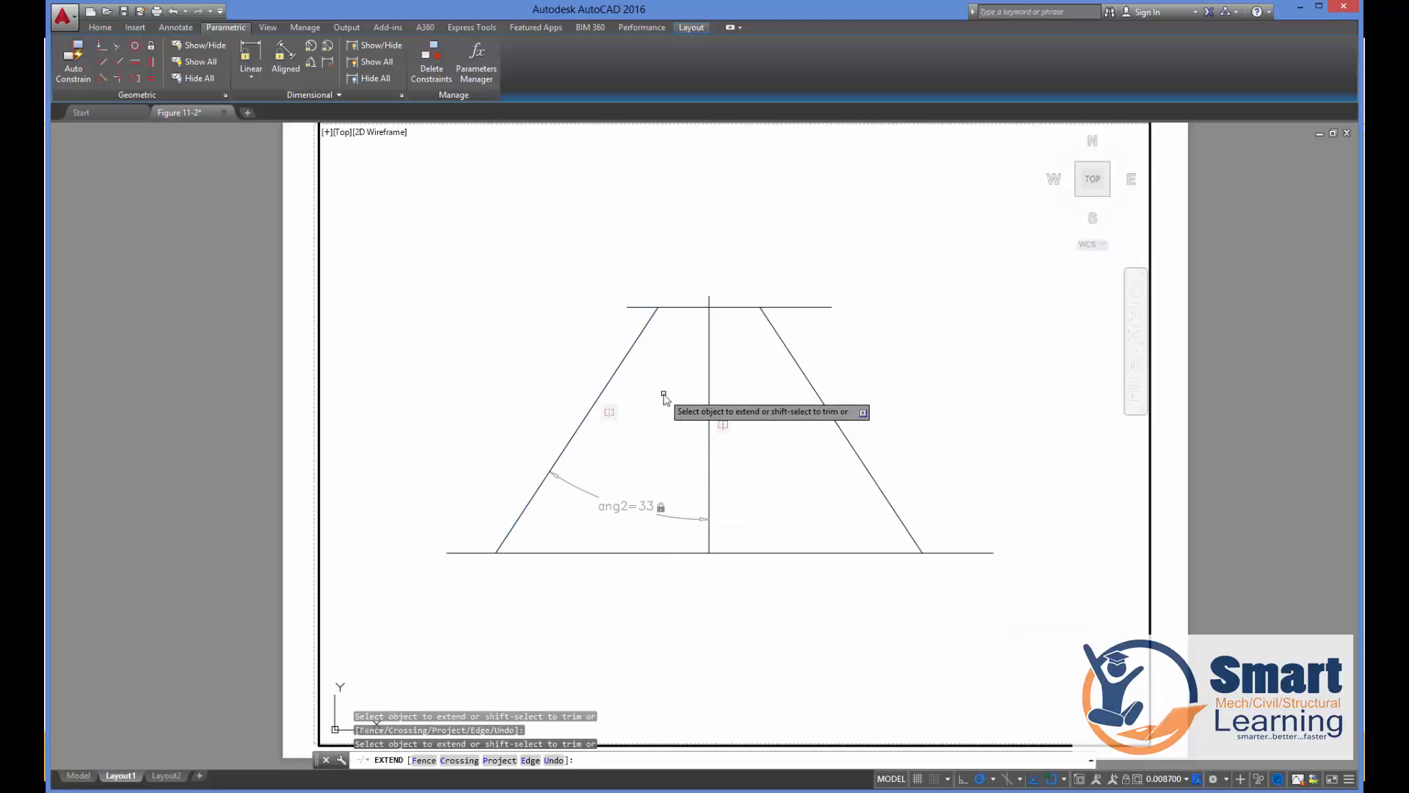
Trim the overhanging ends of the upper and lower horizontal lines outside the two slanted lines.
{"action": "left_click", "coordinate": [631, 306], "text": "shift"}
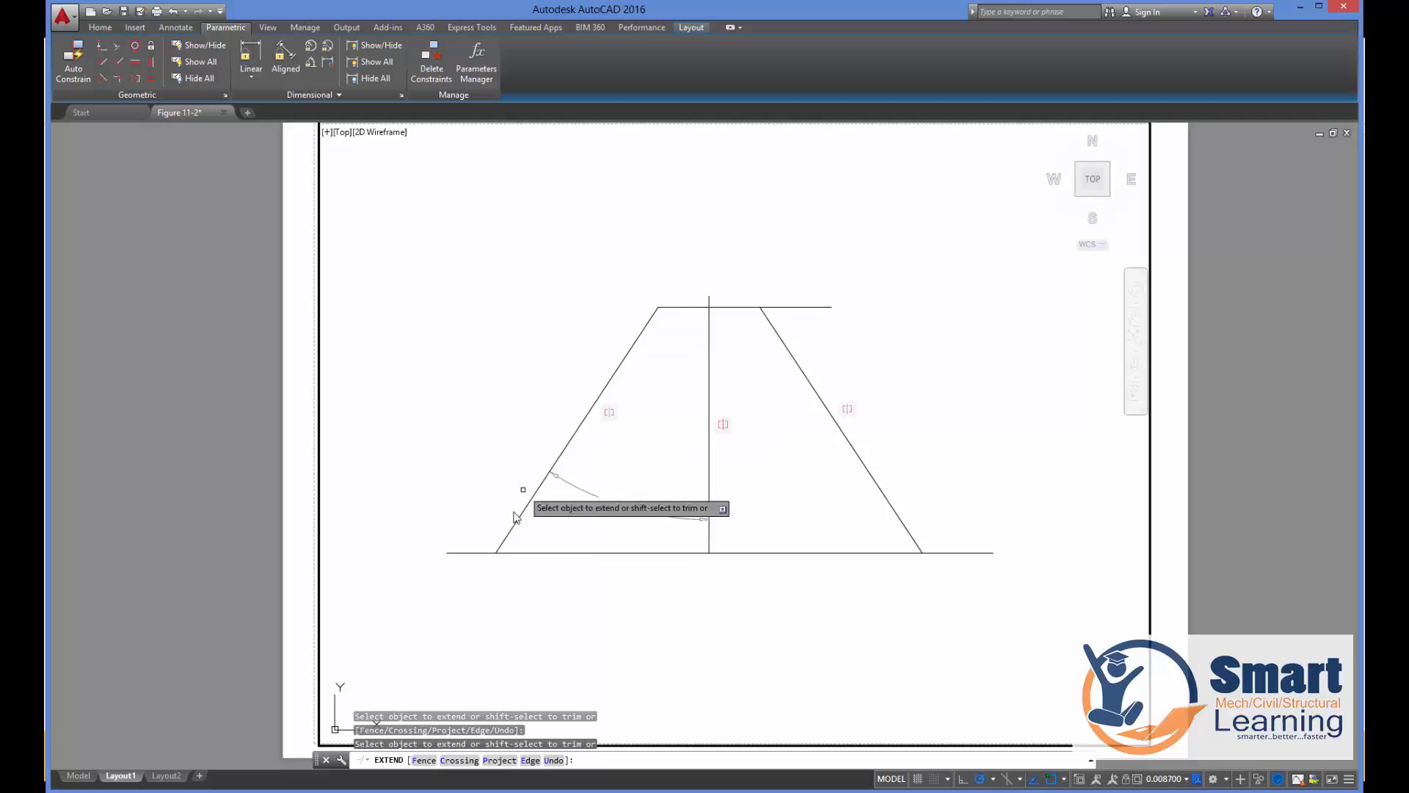
{"action": "left_click", "coordinate": [477, 552], "text": "shift"}
{"action": "left_click", "coordinate": [950, 553], "text": "shift"}
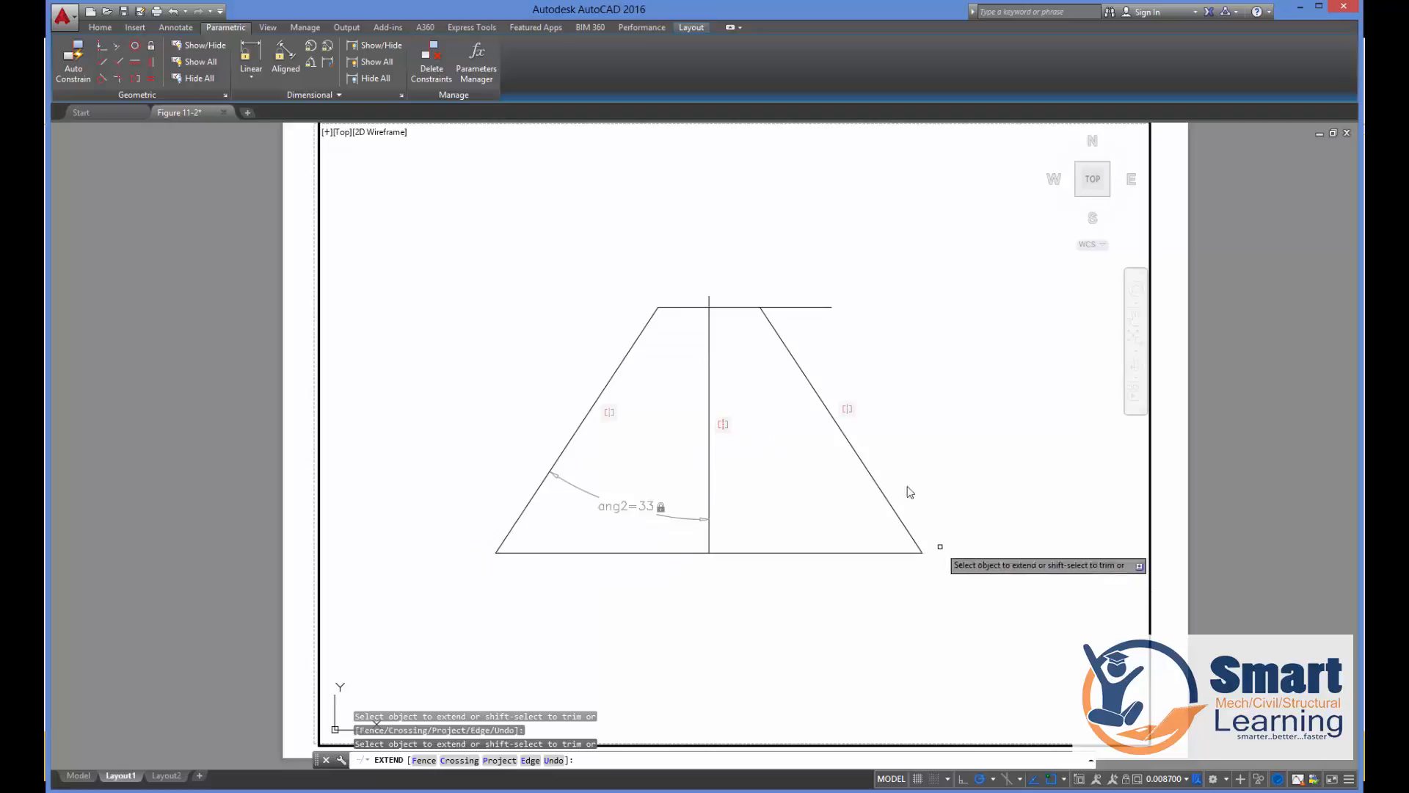
{"action": "left_click", "coordinate": [789, 306], "text": "shift"}
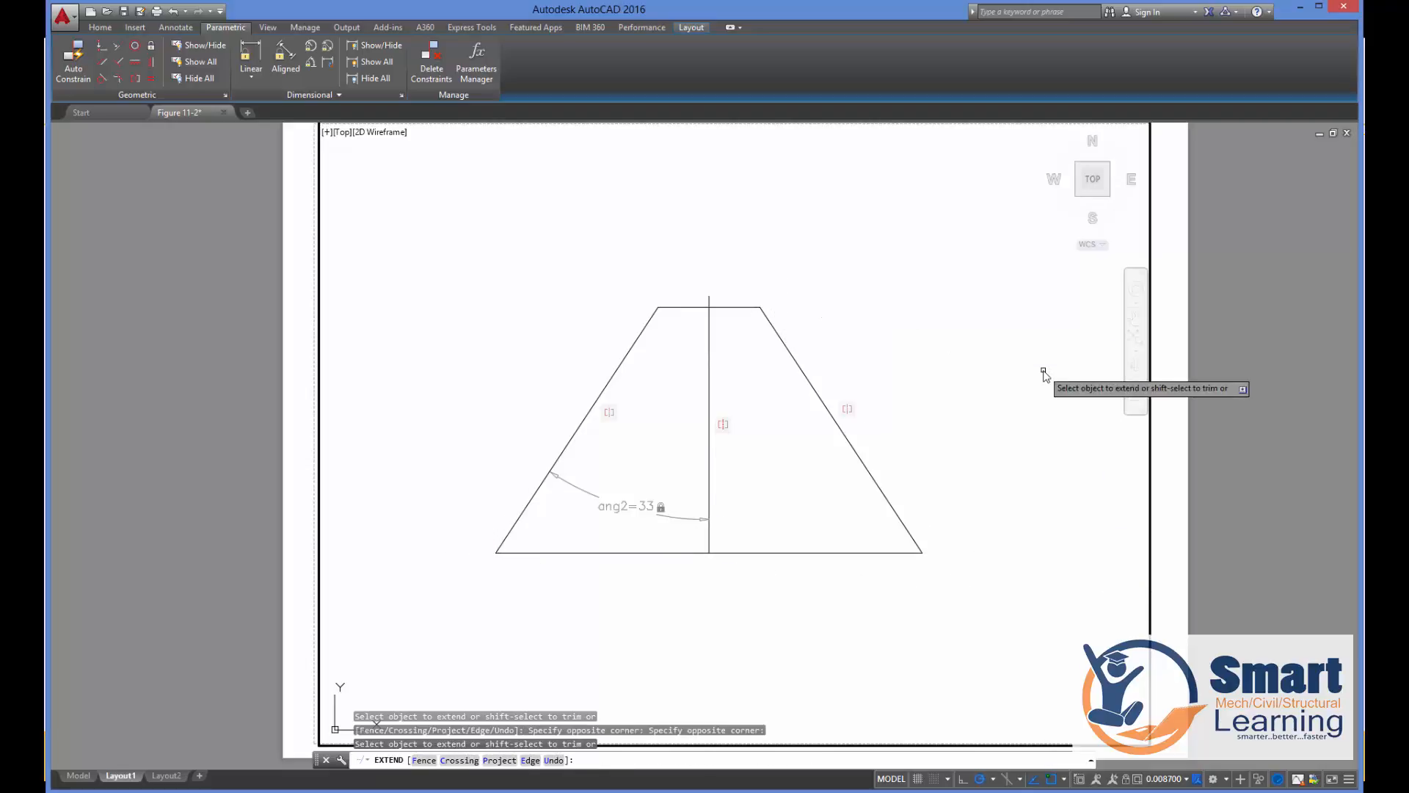
{"action": "key", "text": "Escape"}
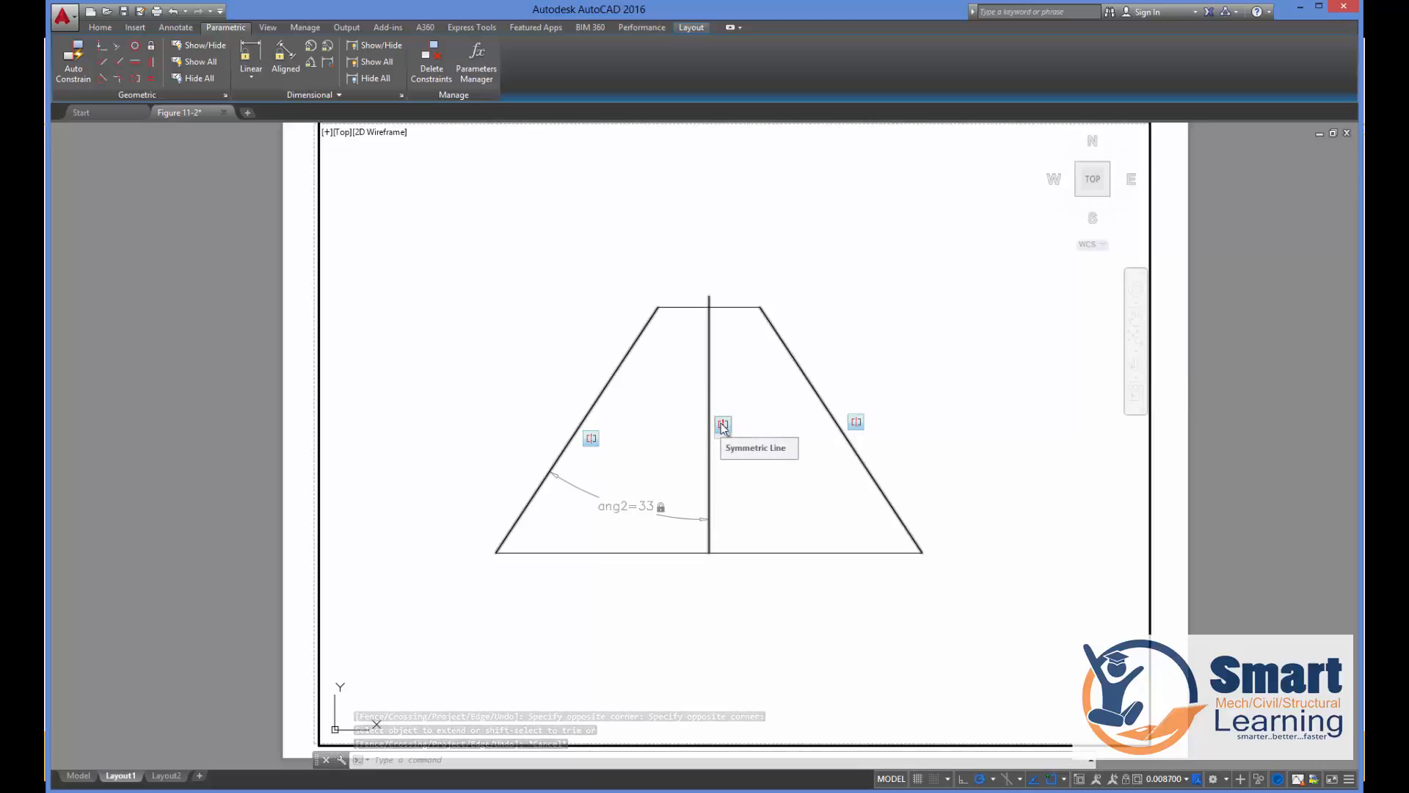
Try stretching the right slanted line's lower endpoint outward, and undo the stretch.
{"action": "left_click", "coordinate": [920, 543]}
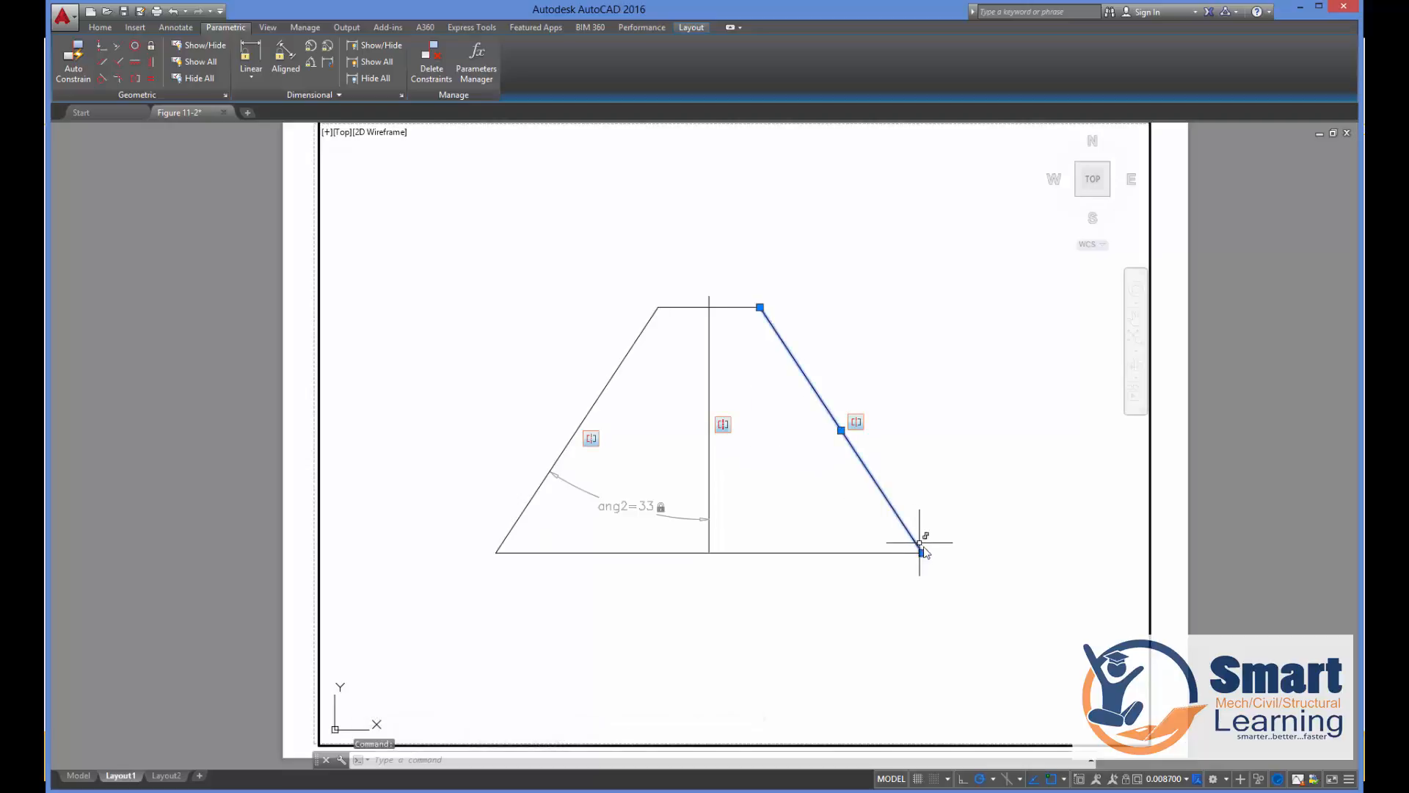
{"action": "left_click", "coordinate": [964, 552]}
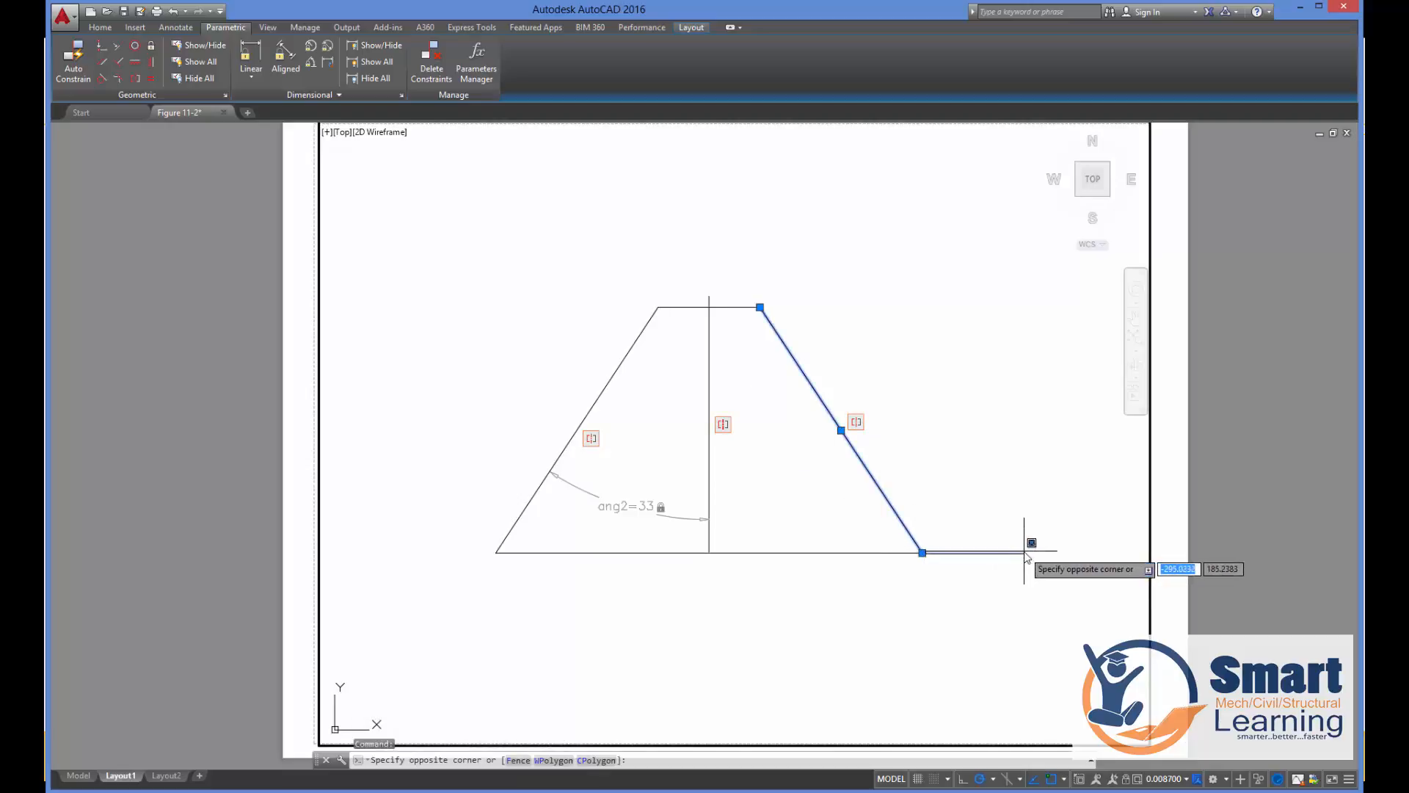
{"action": "left_click", "coordinate": [921, 552]}
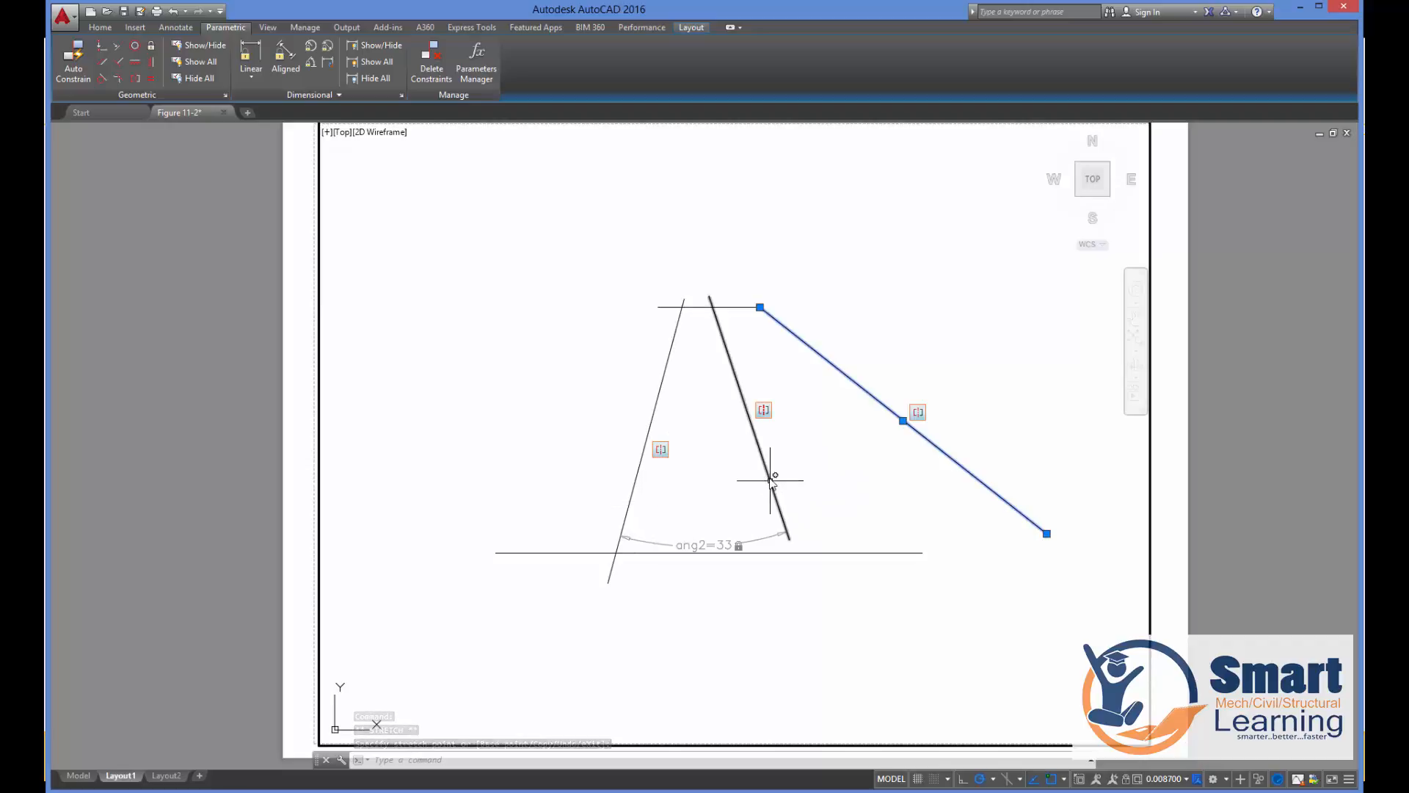
{"action": "key", "text": "ctrl+z"}
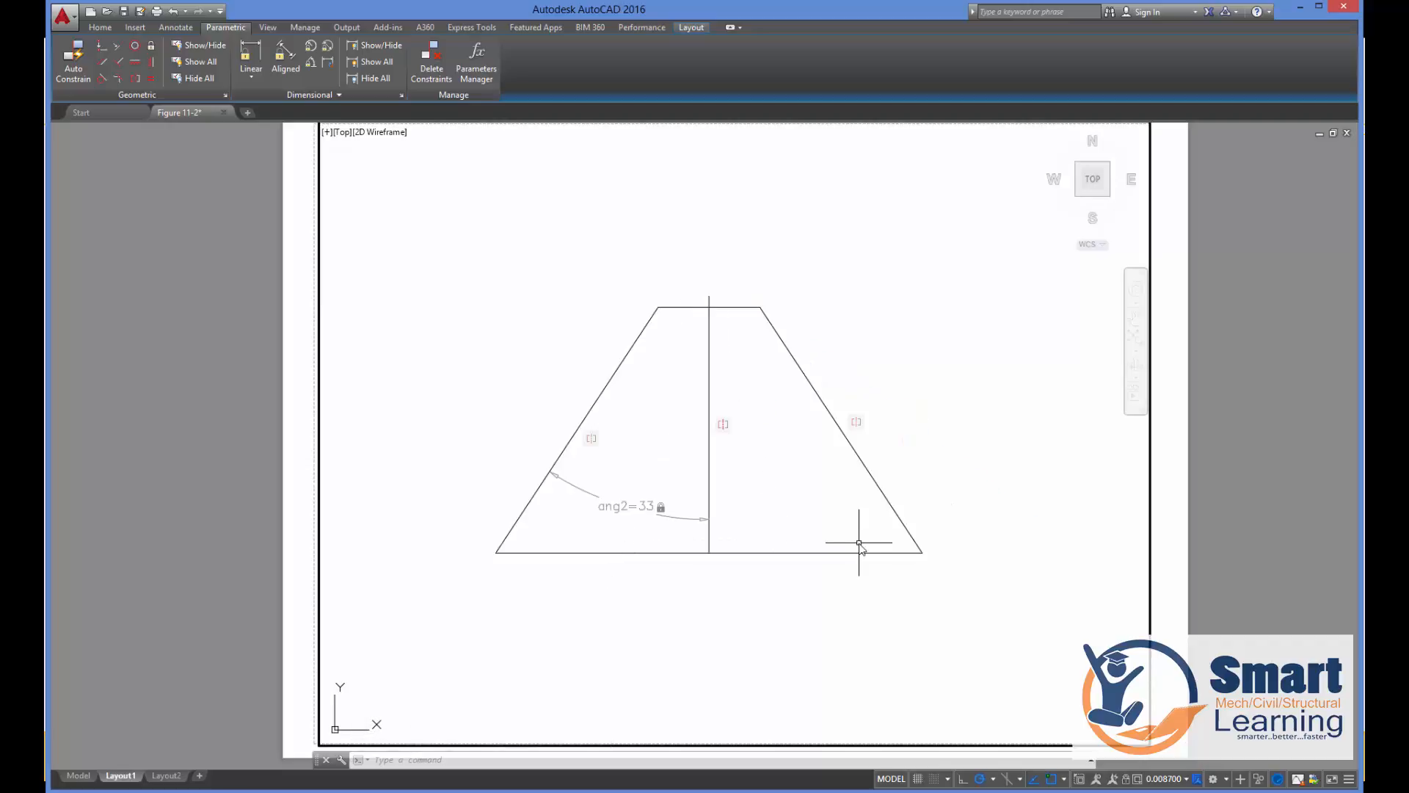
Apply a Fix constraint to the vertical symmetry line at its midpoint.
{"action": "left_click", "coordinate": [724, 488]}
{"action": "left_click", "coordinate": [689, 486]}
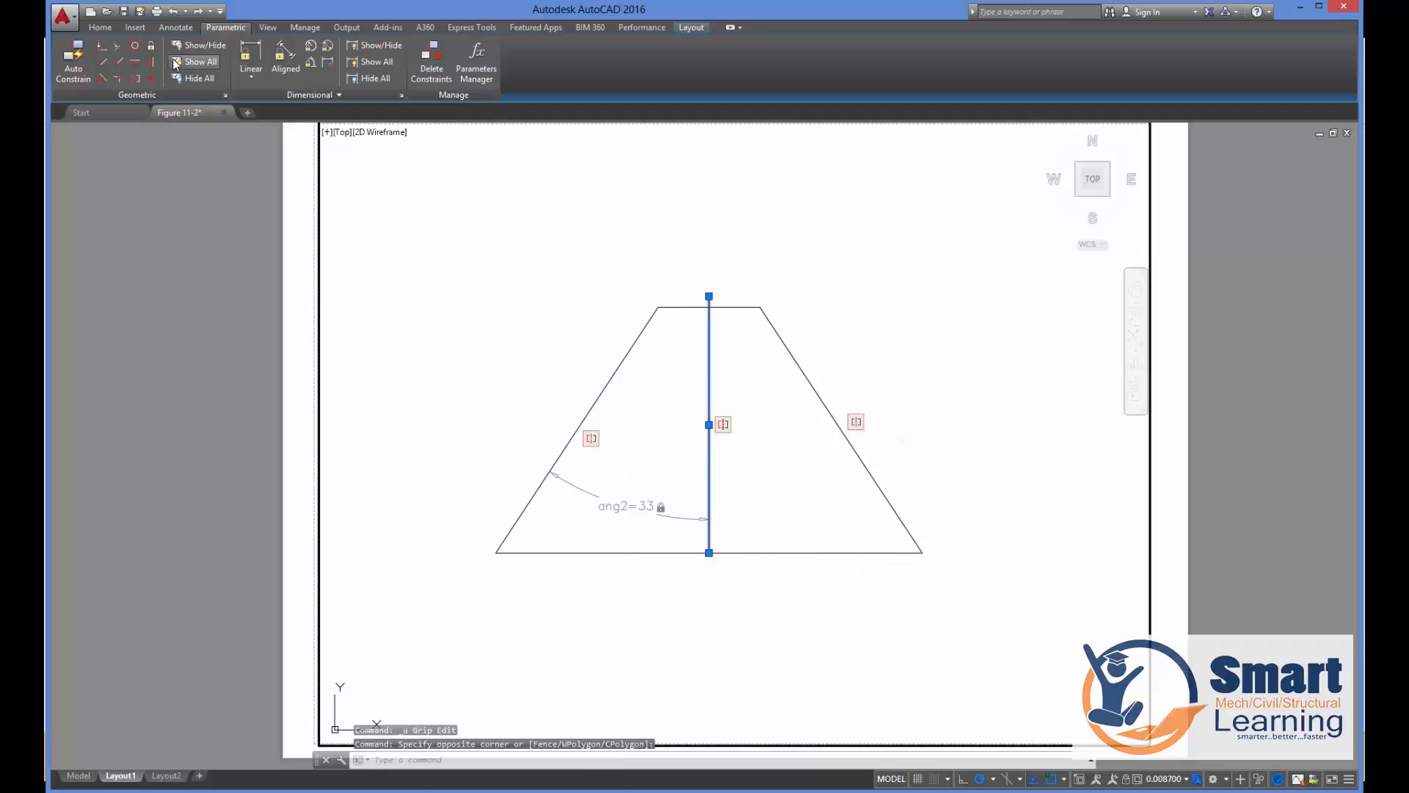
{"action": "left_click", "coordinate": [151, 45]}
{"action": "left_click", "coordinate": [709, 457]}
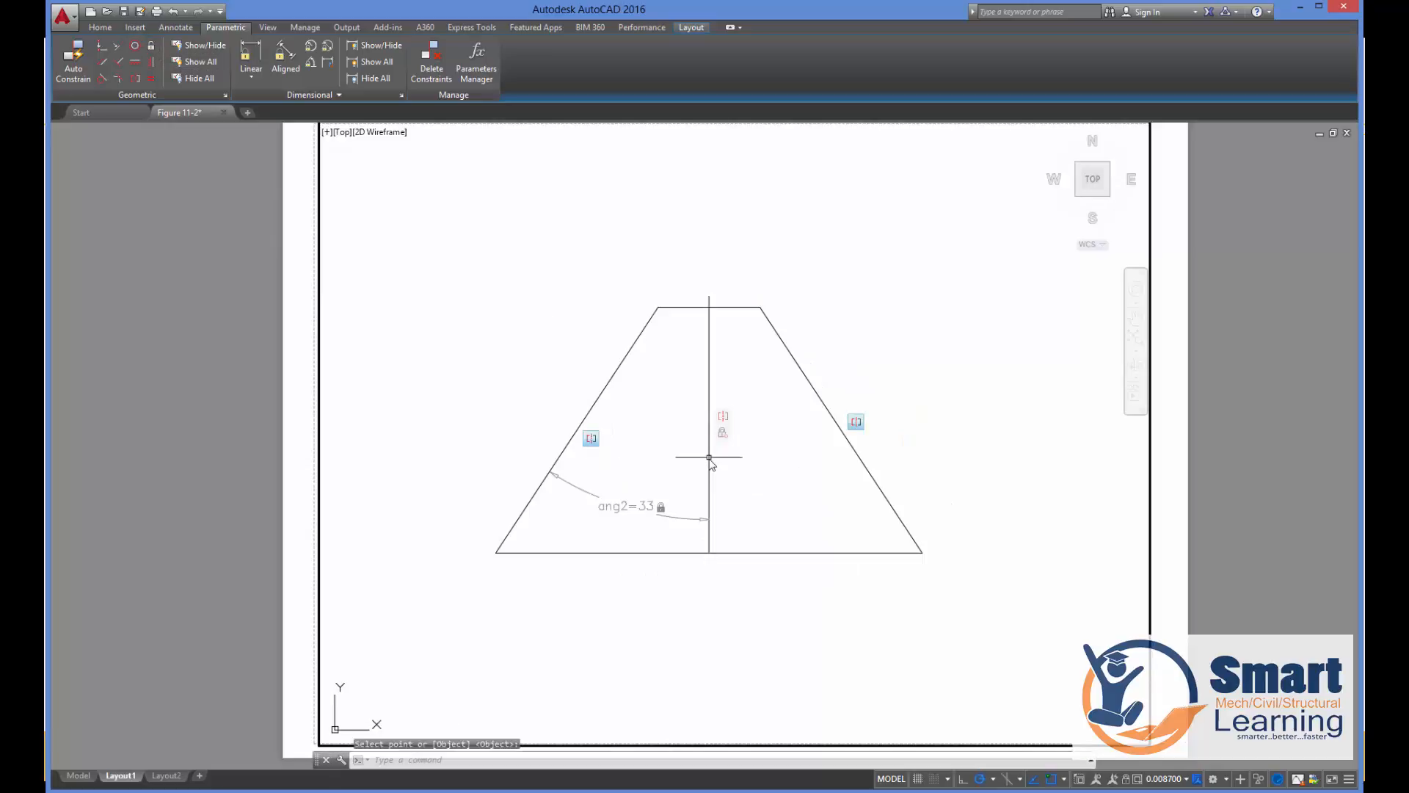
Stretch the upper endpoint of the right slanted line outward to test the symmetric and fix constraints.
{"action": "left_click", "coordinate": [769, 330]}
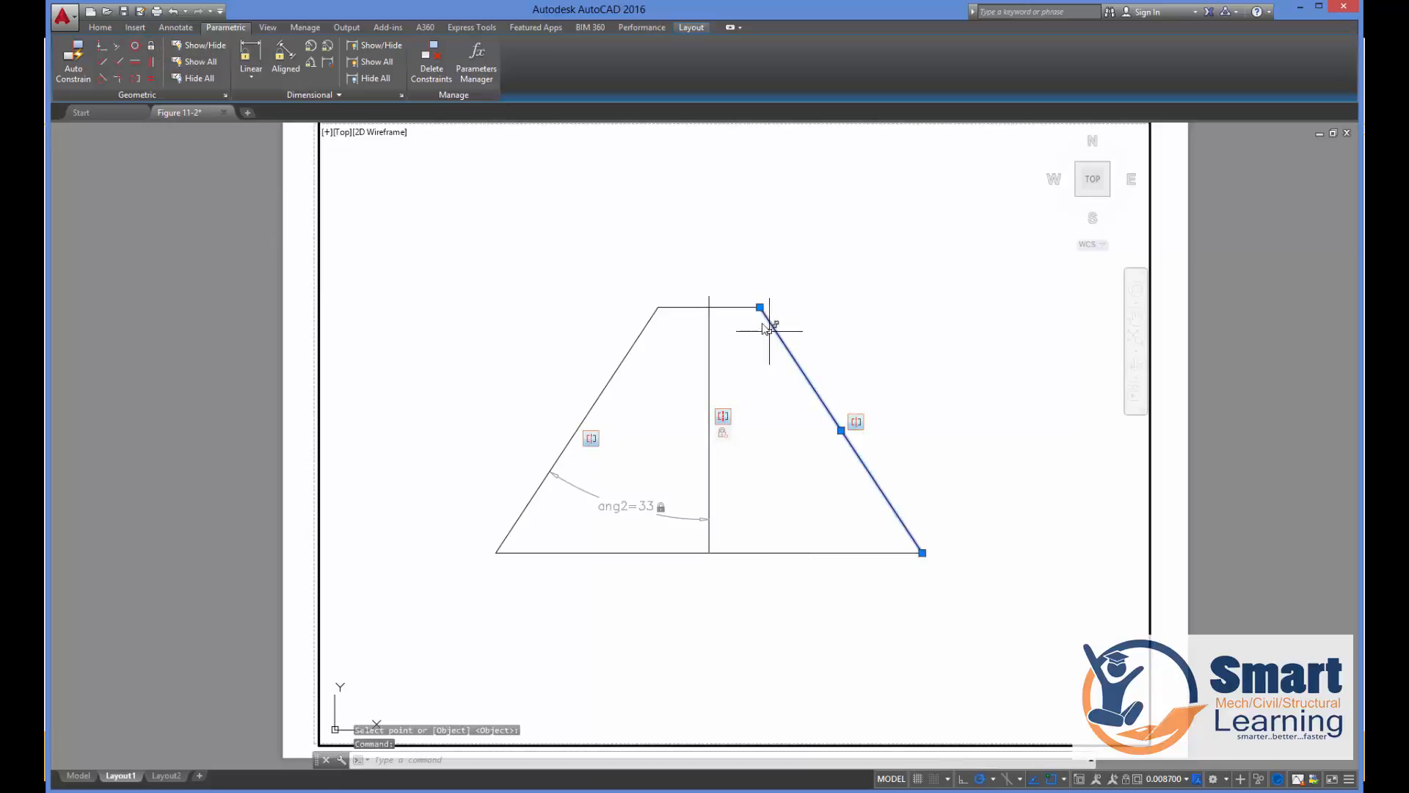
{"action": "left_click", "coordinate": [759, 307]}
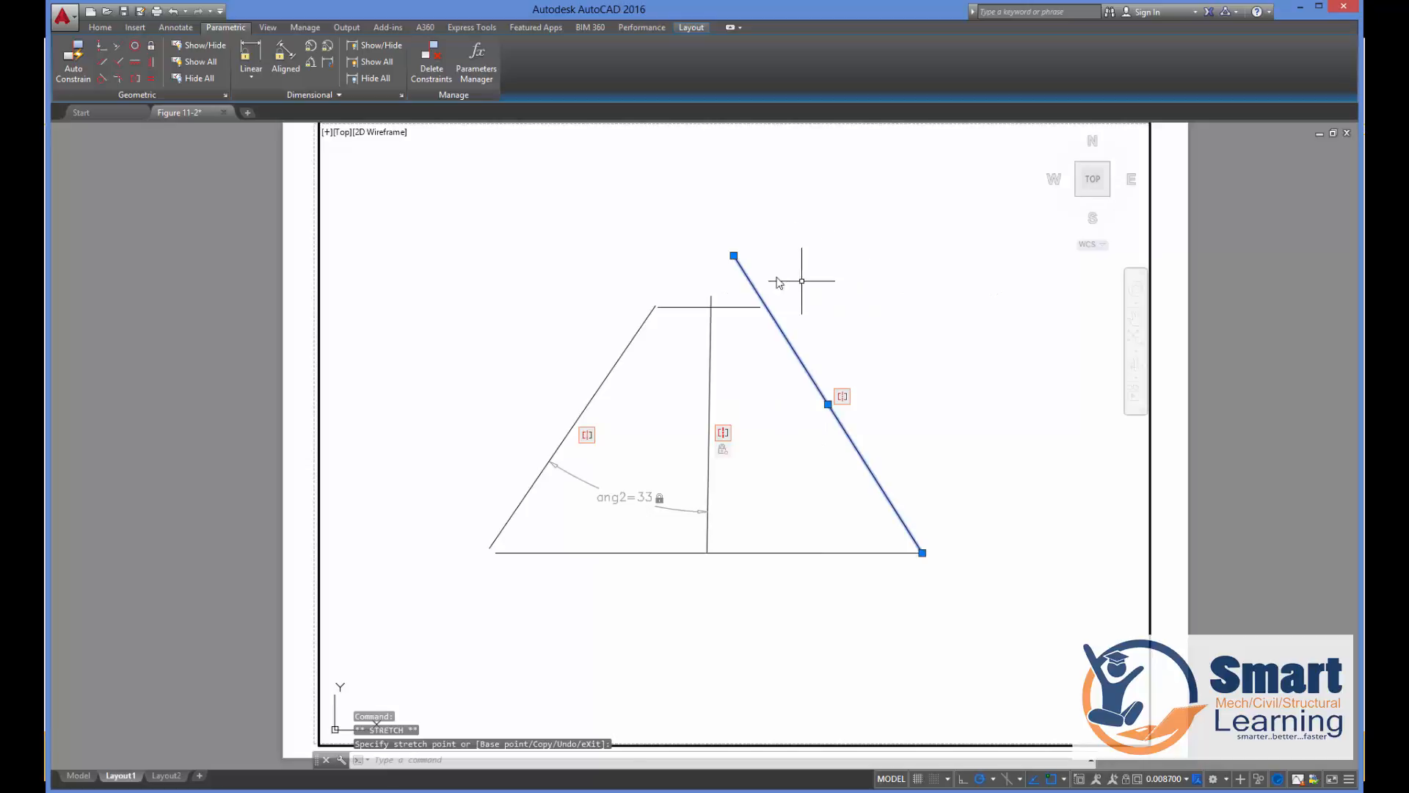
{"action": "left_click", "coordinate": [874, 239]}
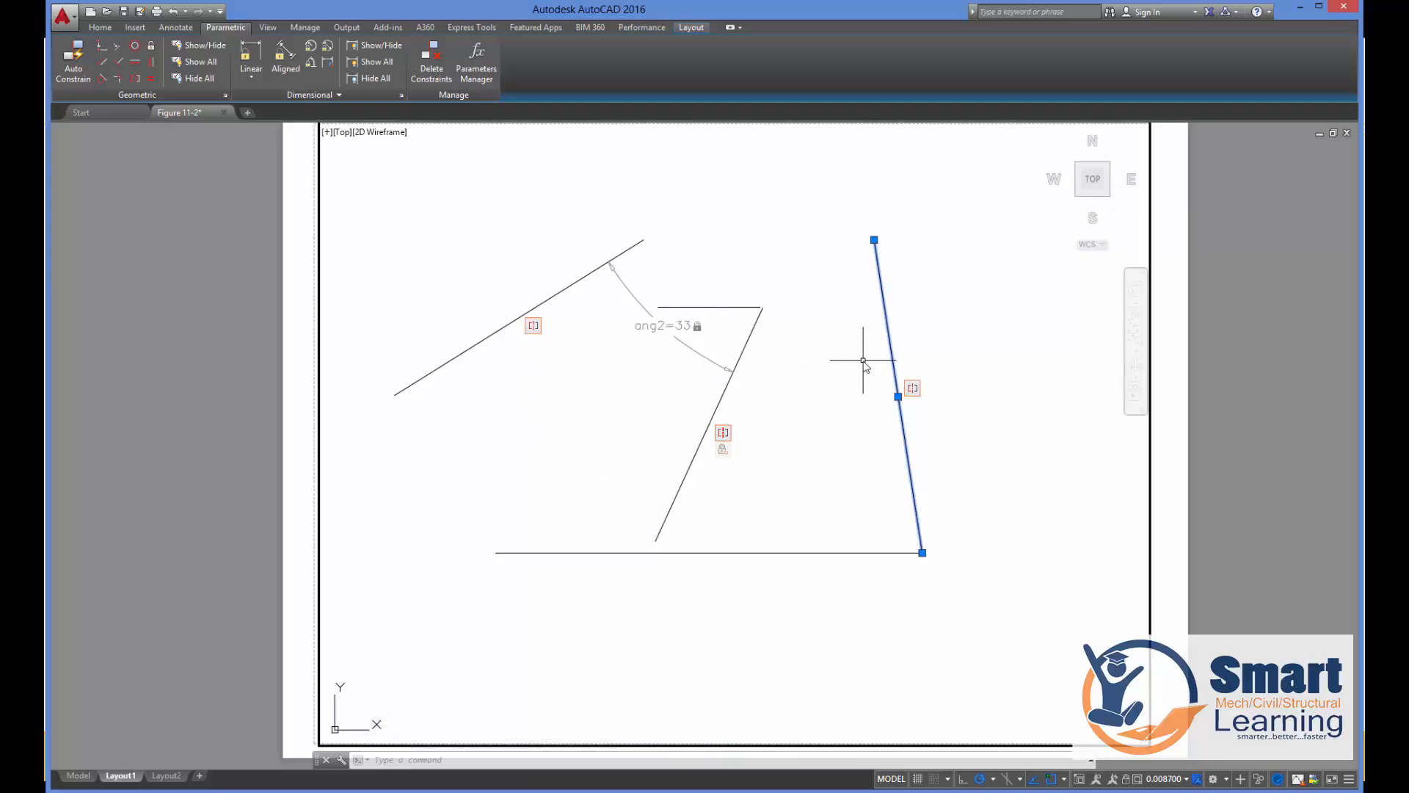
Preview an angular dimensional constraint between the middle line and the right slanted line to check their angle.
{"action": "left_click", "coordinate": [310, 61]}
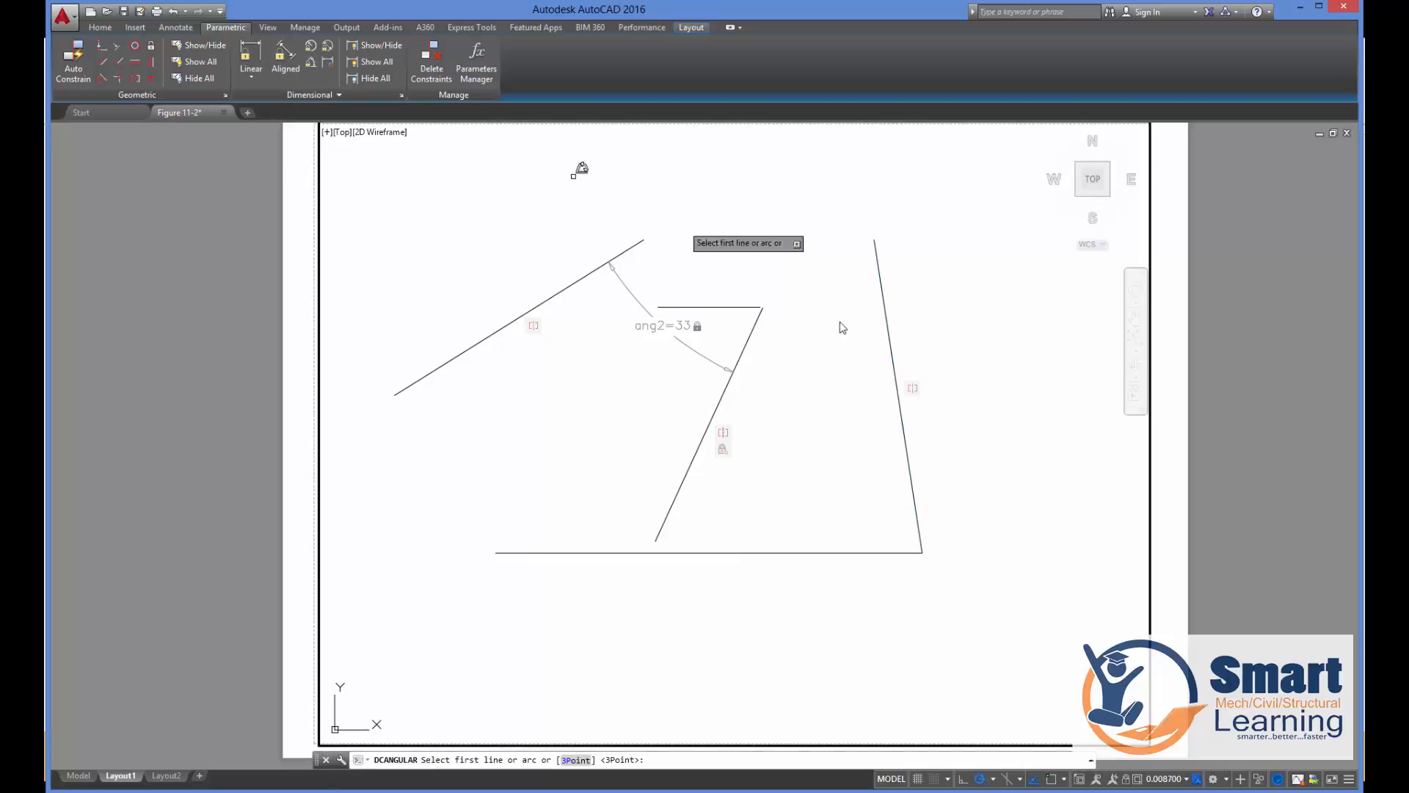
{"action": "double_click", "coordinate": [747, 351]}
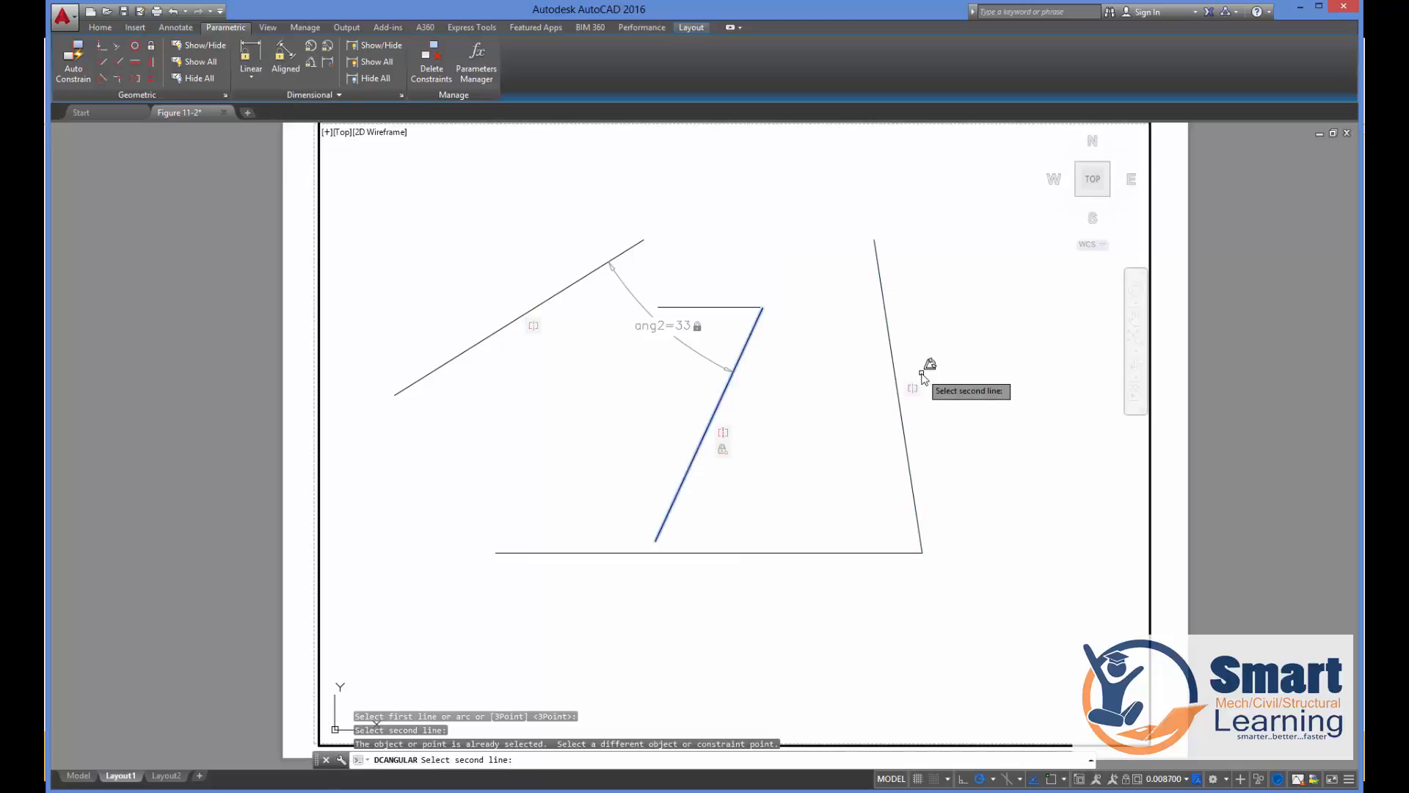
{"action": "left_click", "coordinate": [896, 374]}
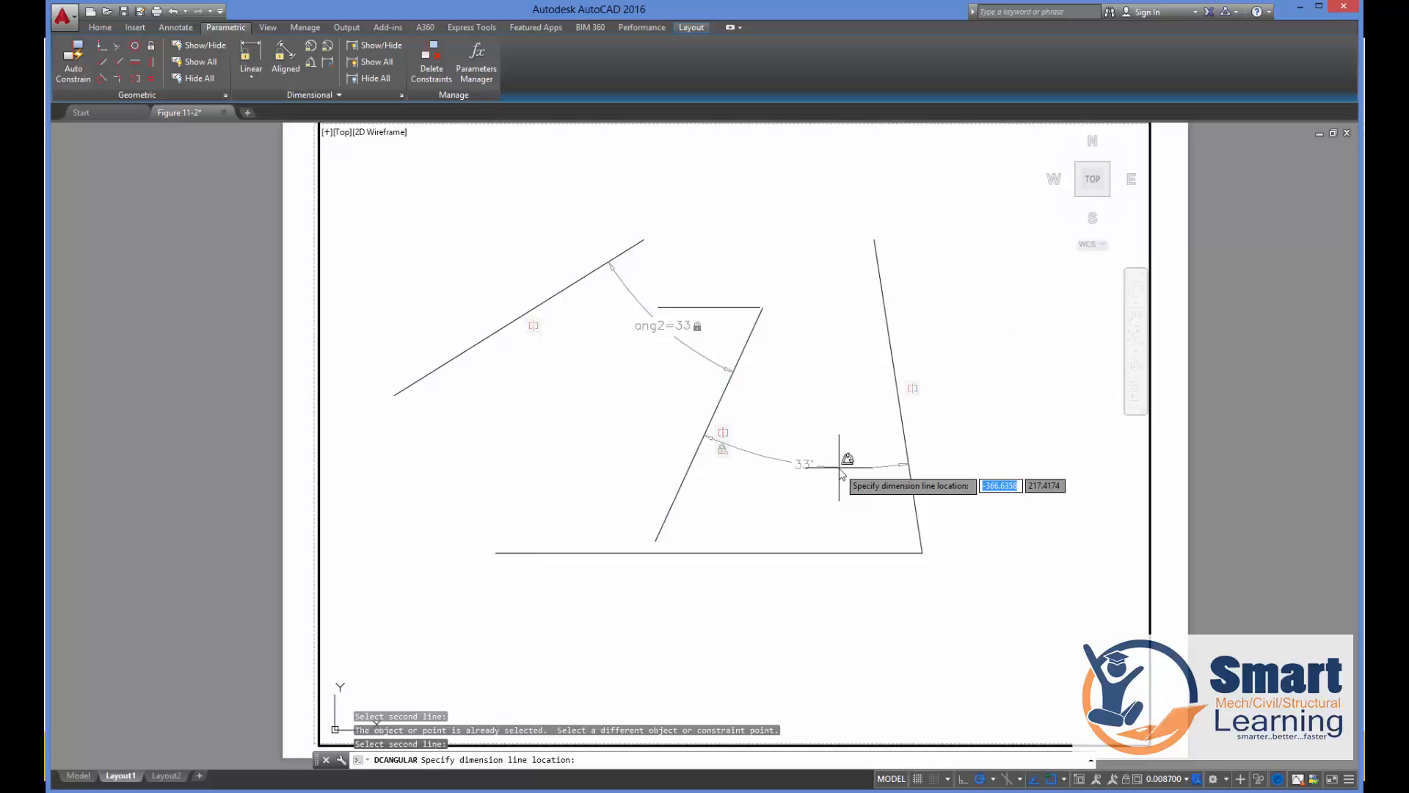
{"action": "key", "text": "Escape"}
{"action": "key", "text": "Escape"}
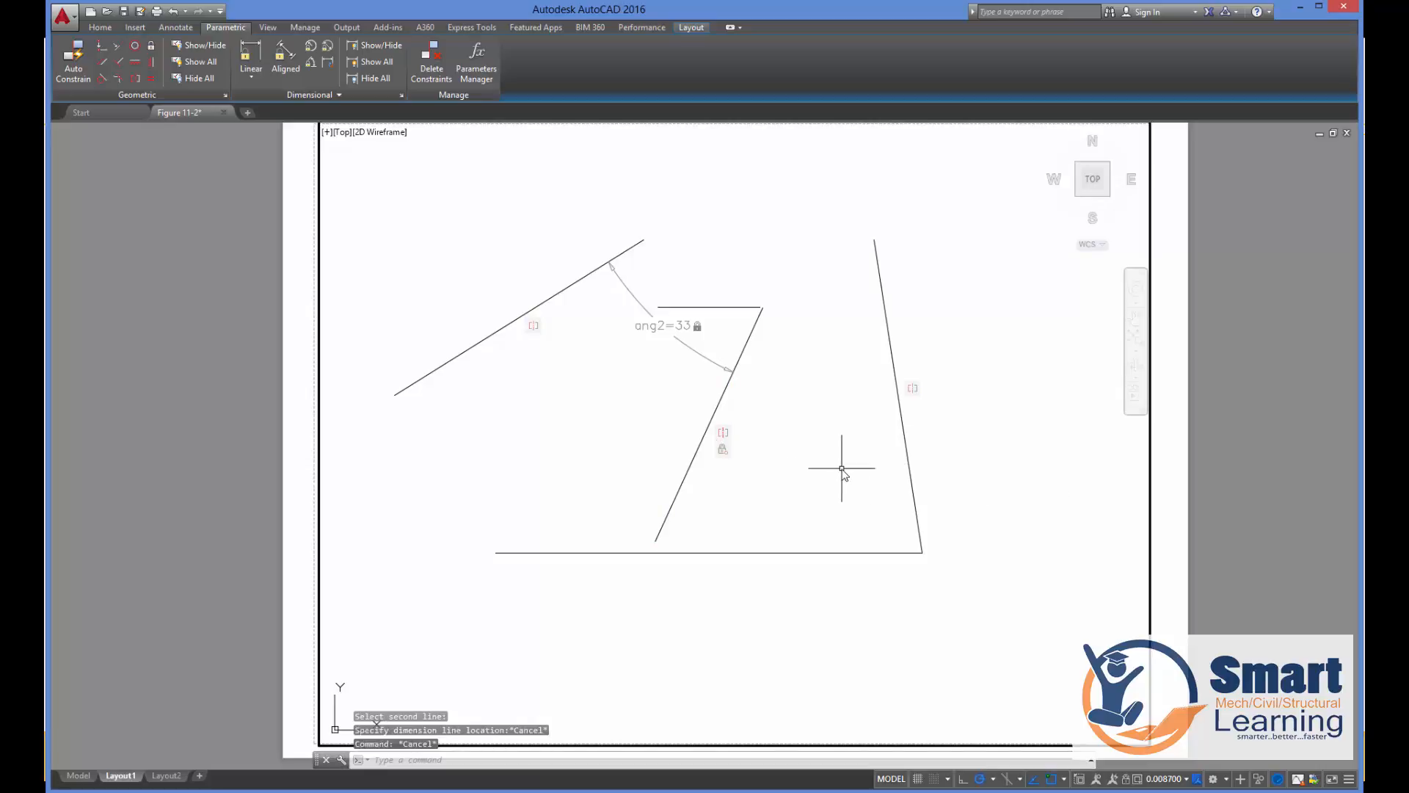
Undo the last stretch of the right slanted line and erase the whole figure with its constraints.
{"action": "key", "text": "ctrl+z"}
{"action": "key", "text": "ctrl+z"}
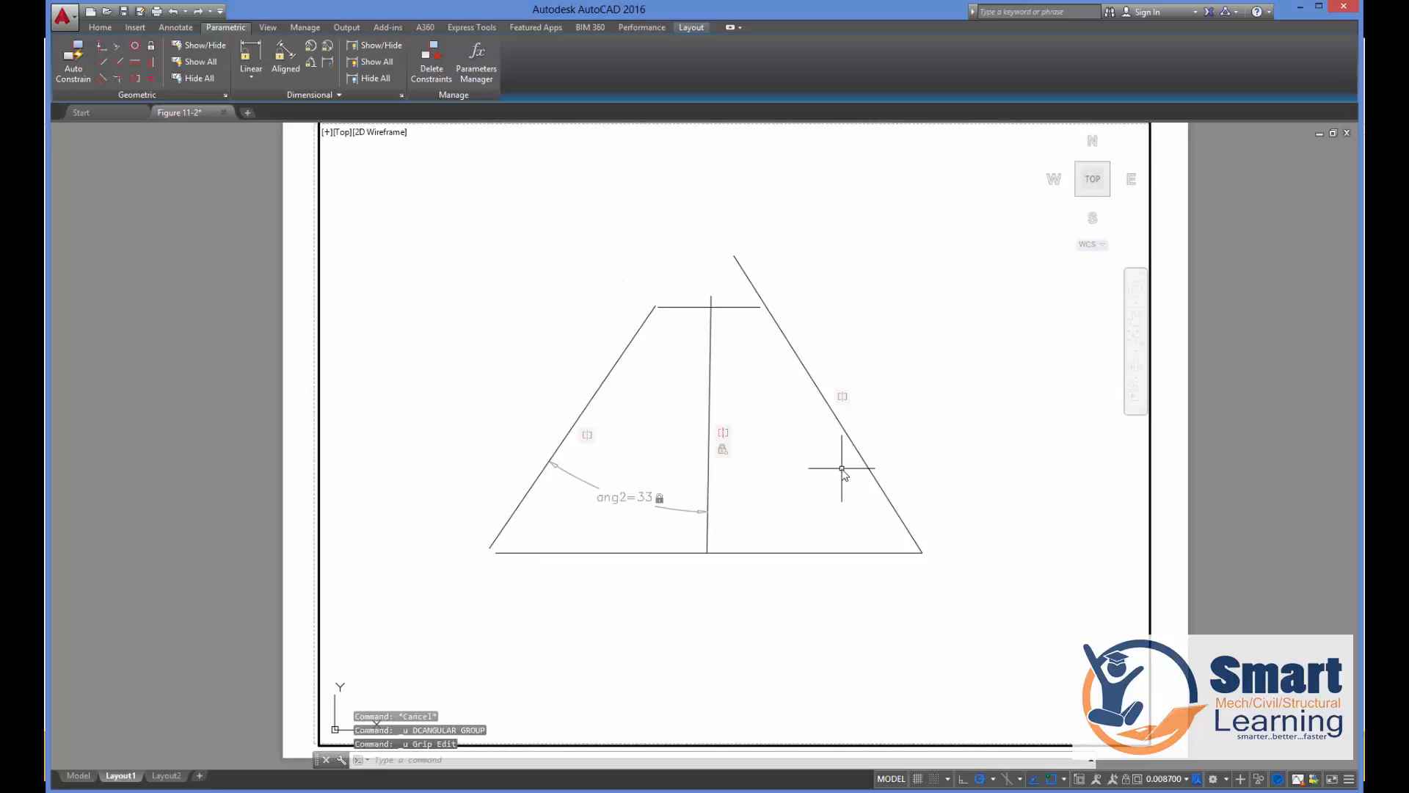
{"action": "left_click", "coordinate": [927, 266]}
{"action": "left_click", "coordinate": [484, 649]}
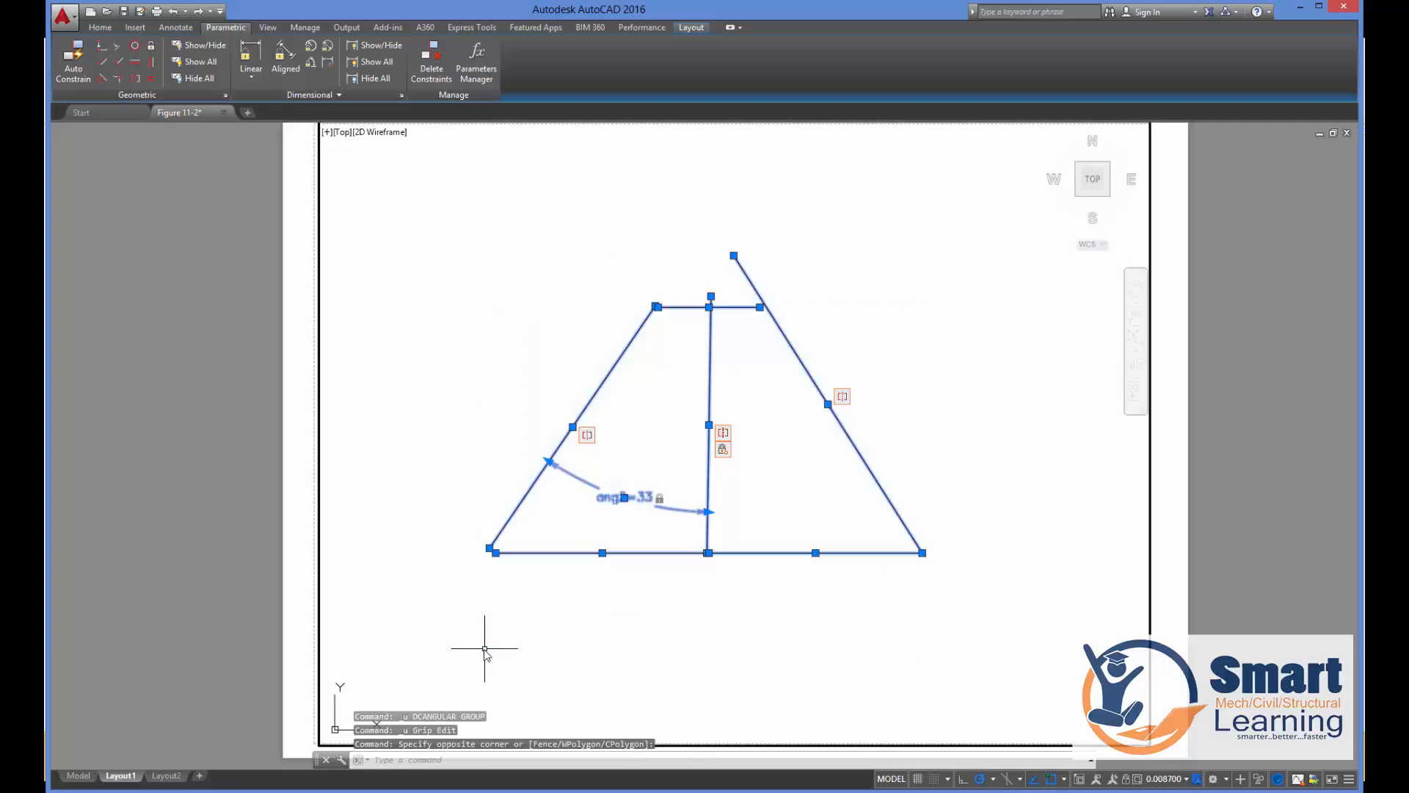
{"action": "key", "text": "Delete"}
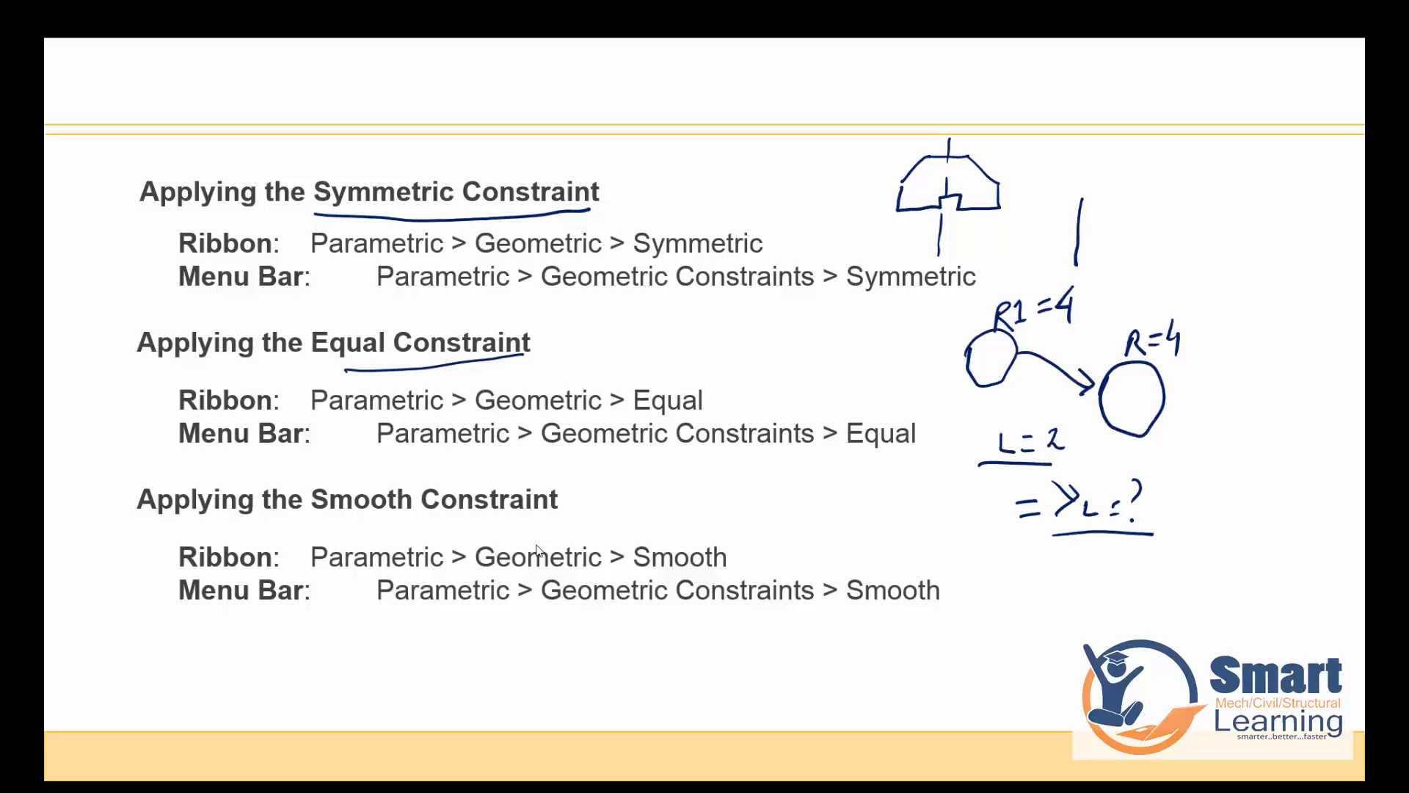
{"action": "left_click", "coordinate": [481, 571]}
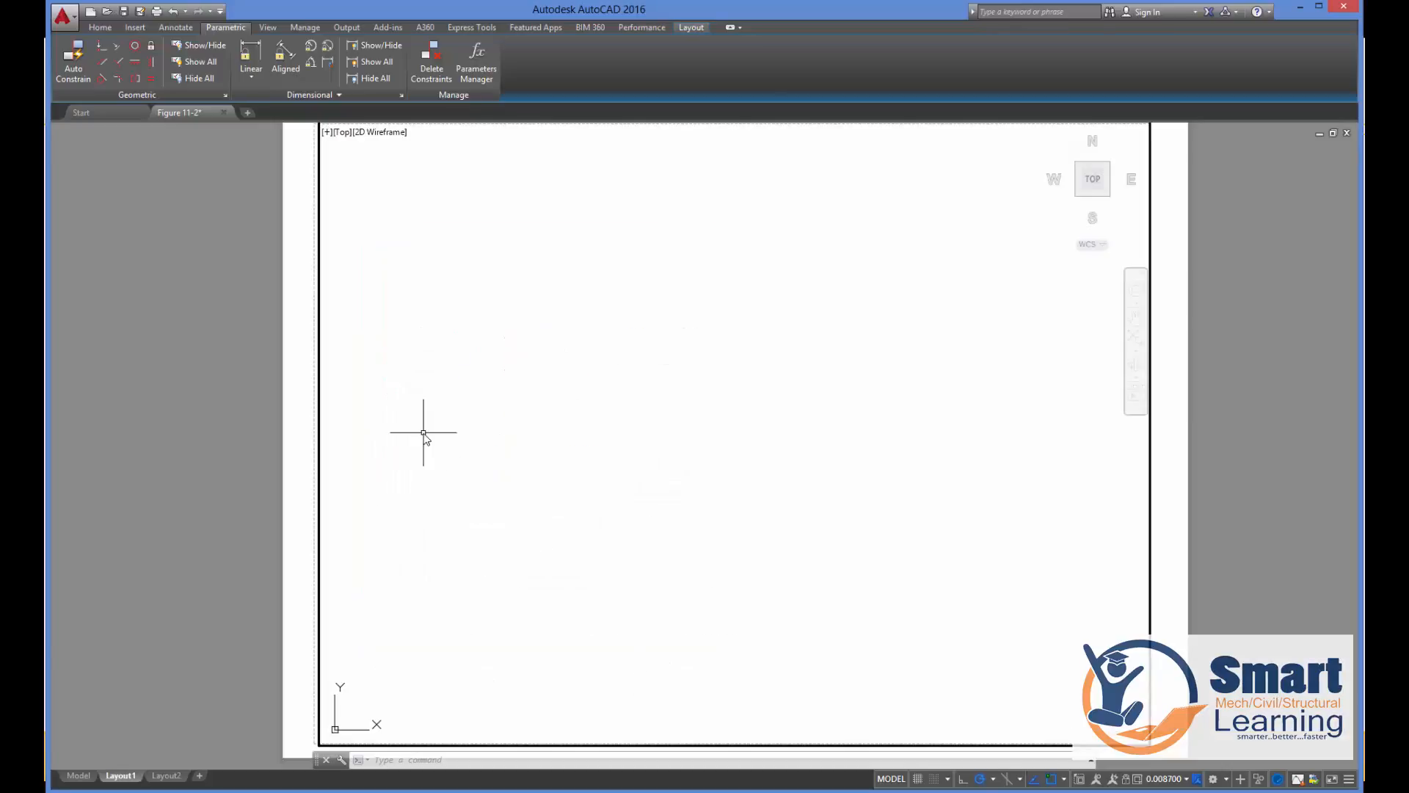
Draw a wavy spline through six fit points across the left and middle of the empty sheet.
{"action": "type", "text": "sp"}
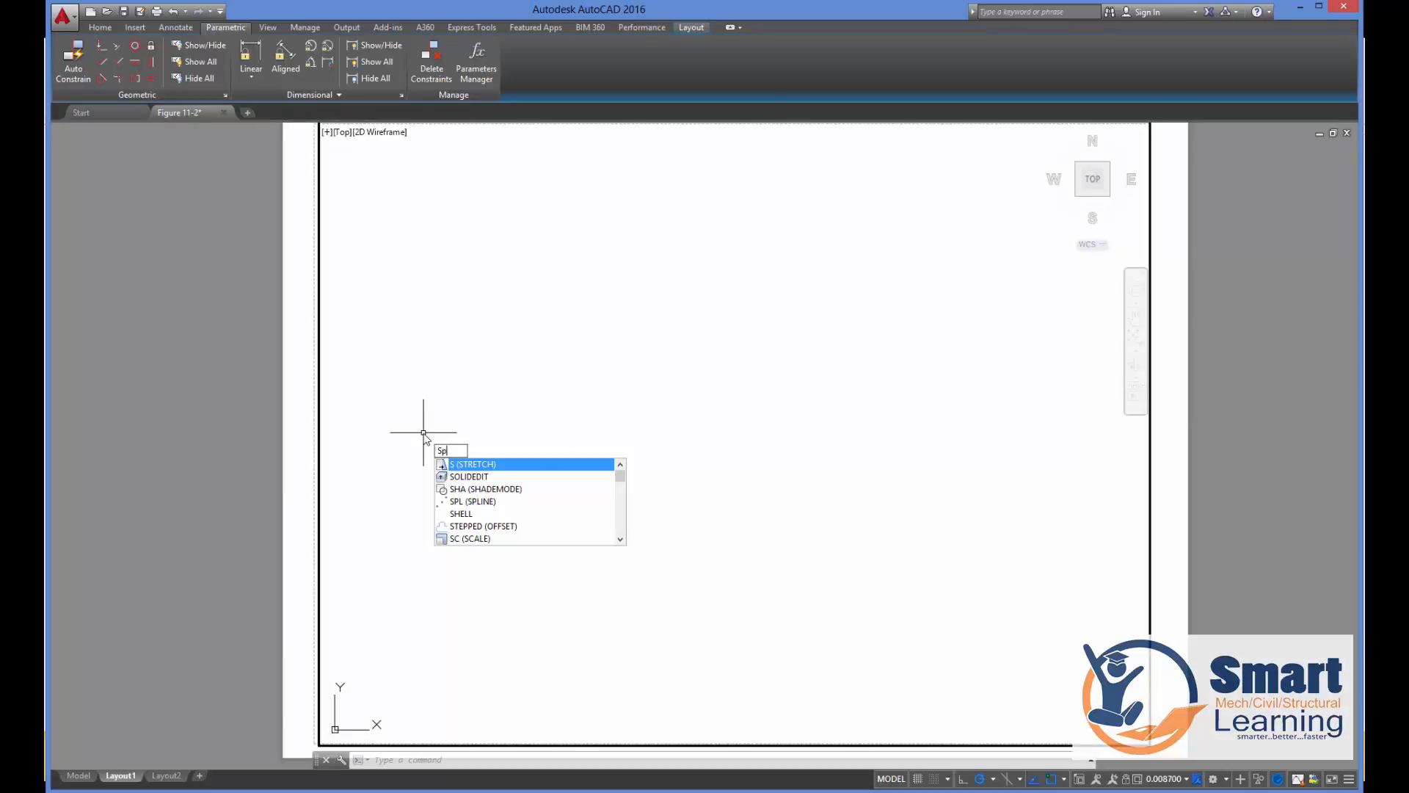
{"action": "type", "text": "l"}
{"action": "key", "text": "Return"}
{"action": "left_click", "coordinate": [409, 473]}
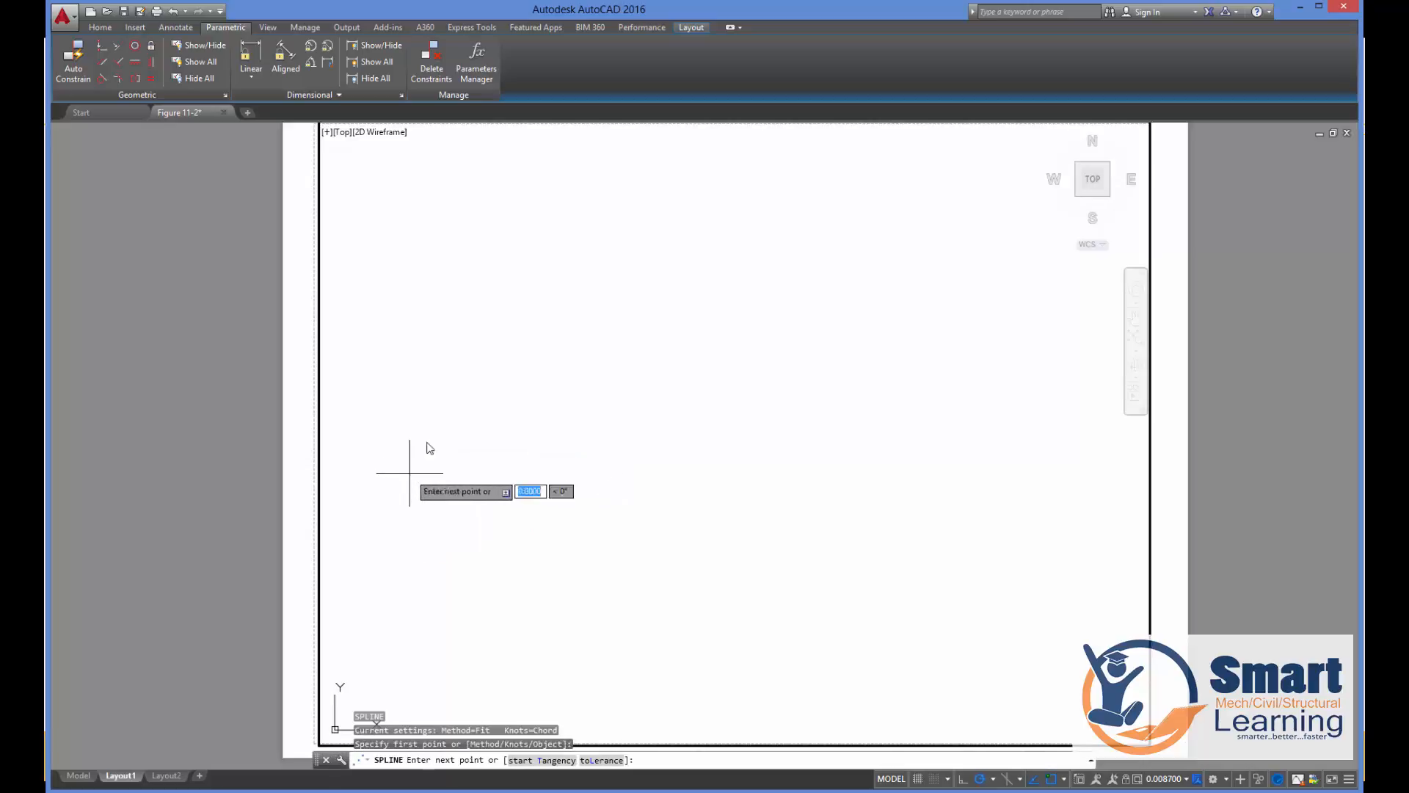
{"action": "left_click", "coordinate": [472, 389]}
{"action": "left_click", "coordinate": [568, 435]}
{"action": "left_click", "coordinate": [689, 388]}
{"action": "left_click", "coordinate": [798, 345]}
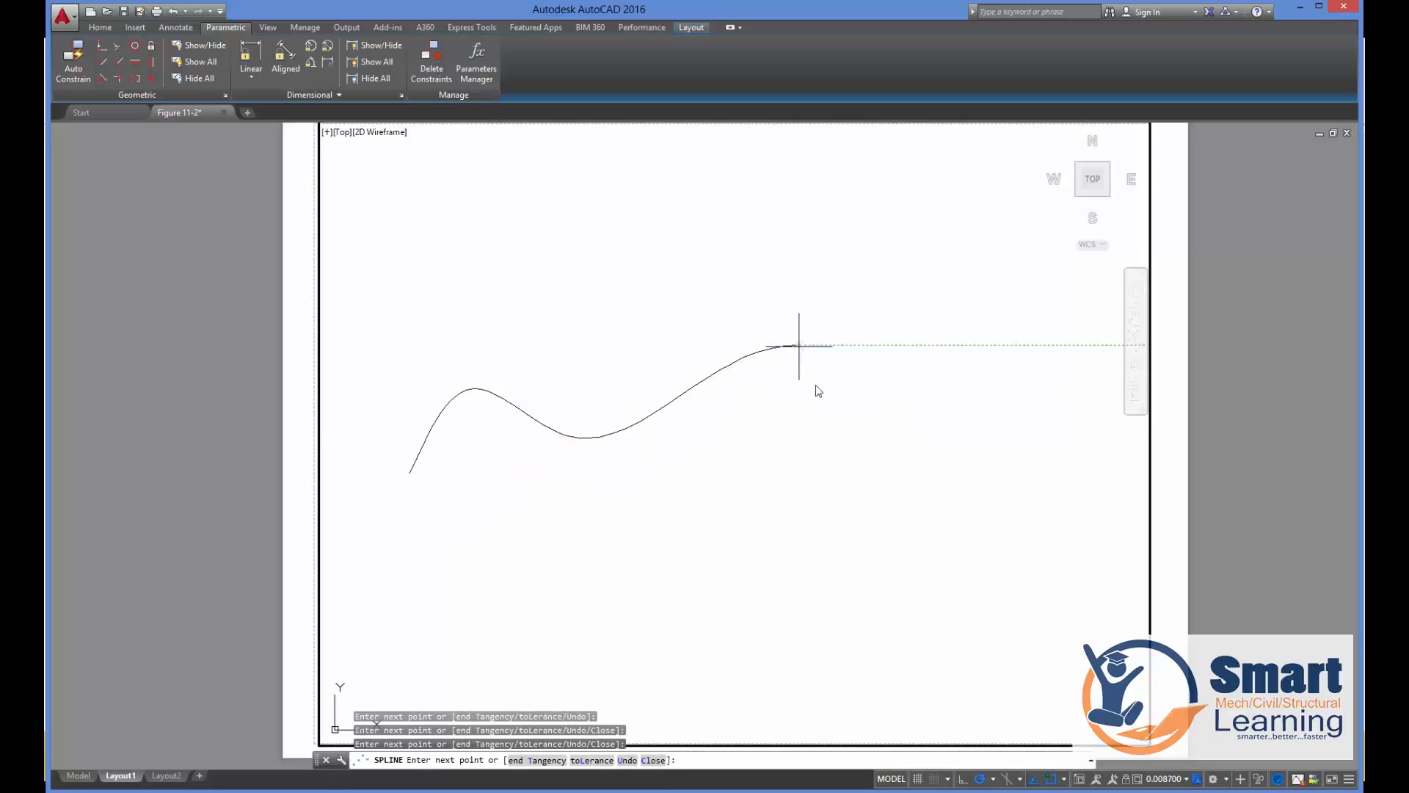
{"action": "left_click", "coordinate": [822, 394]}
{"action": "key", "text": "Return"}
Draw a second six-point spline to the right, starting below the first spline's right end without touching it.
{"action": "key", "text": "Return"}
{"action": "left_click", "coordinate": [772, 489]}
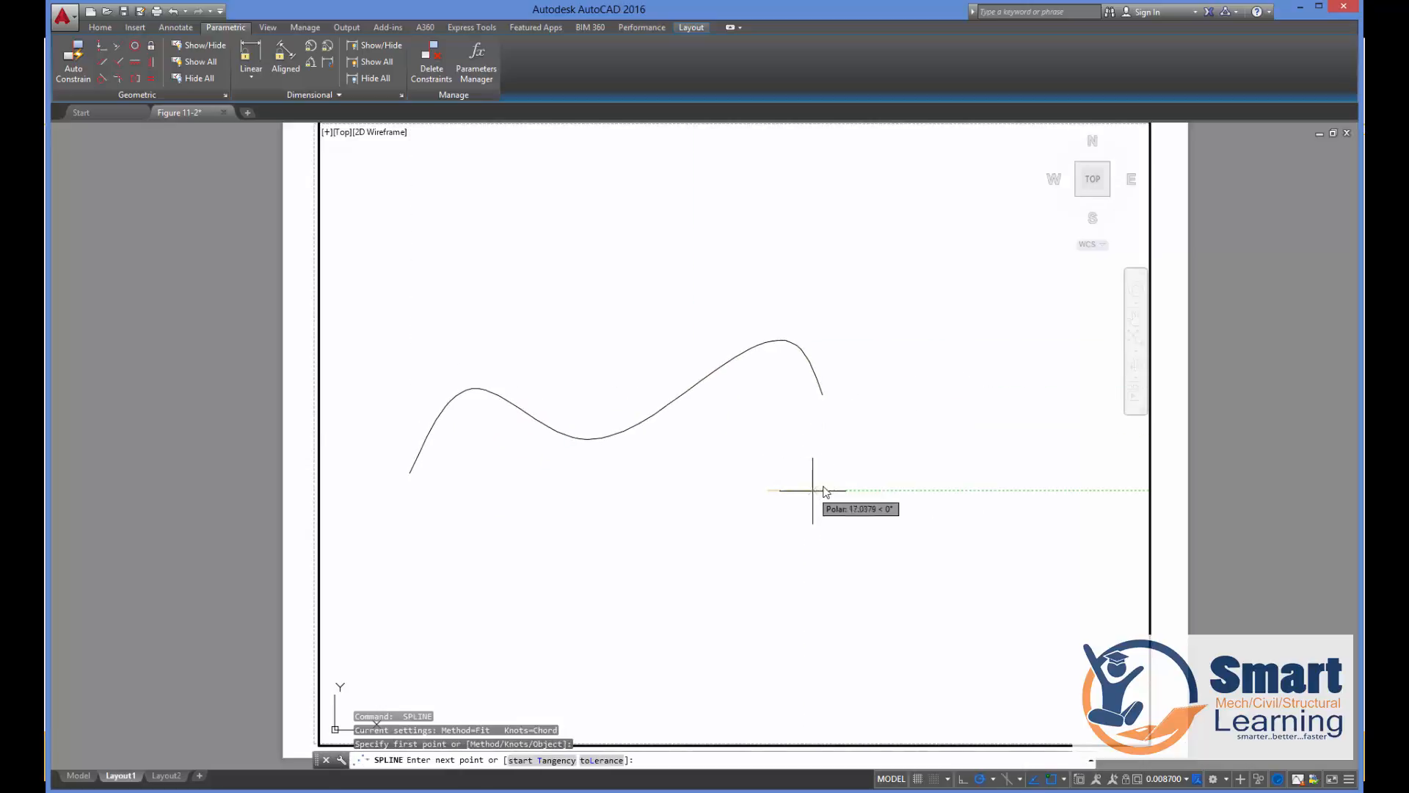
{"action": "left_click", "coordinate": [841, 478]}
{"action": "left_click", "coordinate": [888, 373]}
{"action": "left_click", "coordinate": [976, 360]}
{"action": "left_click", "coordinate": [1022, 427]}
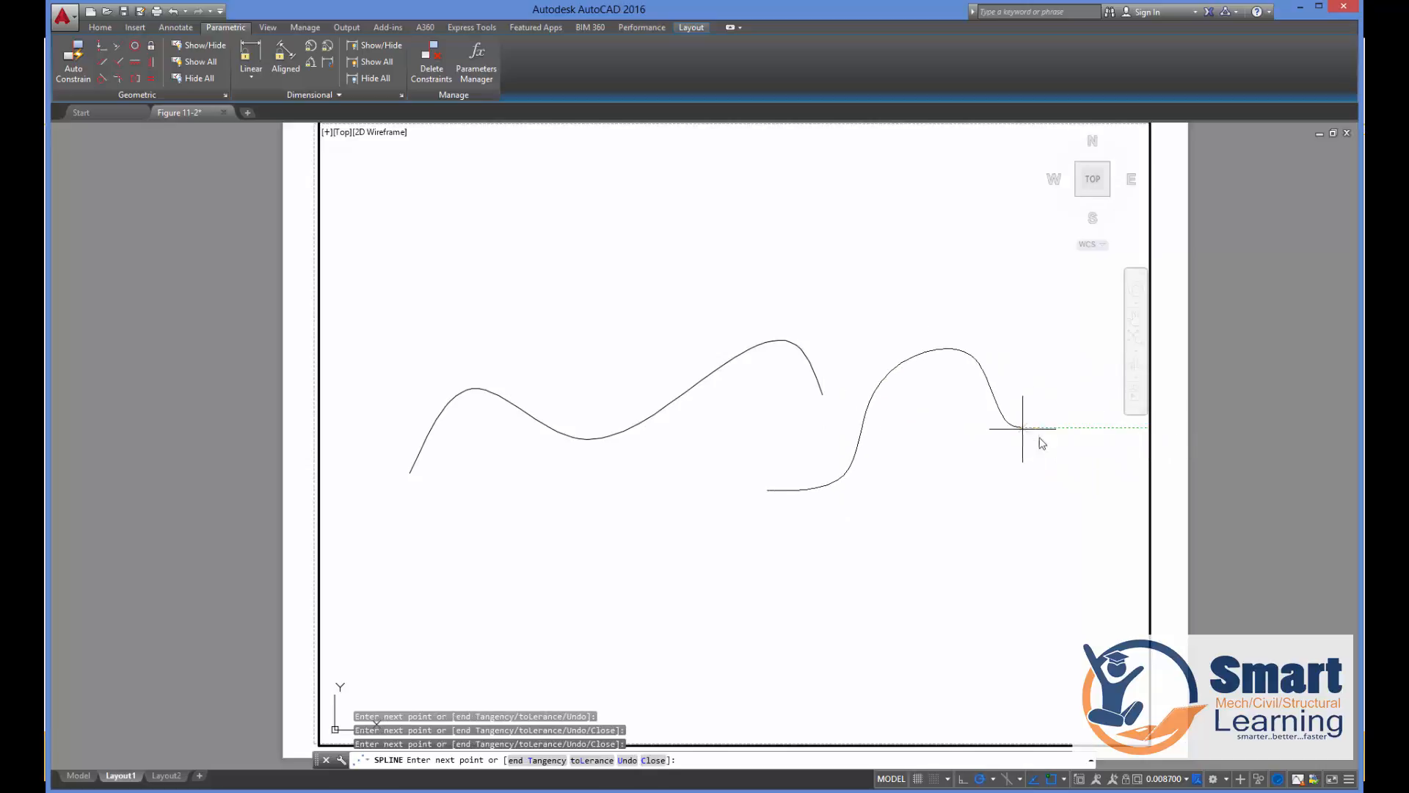
{"action": "left_click", "coordinate": [1099, 427]}
{"action": "key", "text": "Return"}
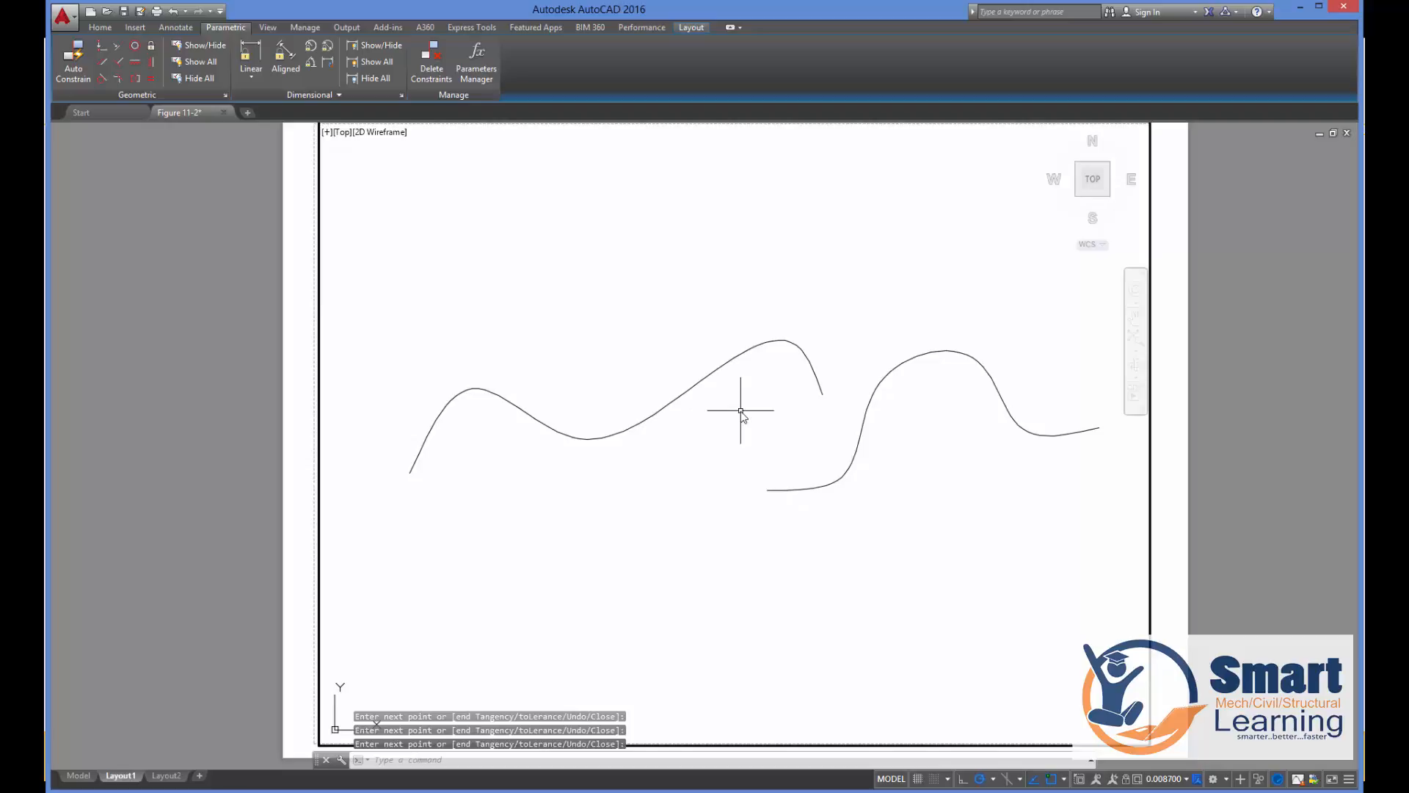
Apply a Smooth constraint between the first spline's right end and the second spline's left end.
{"action": "left_click", "coordinate": [116, 81]}
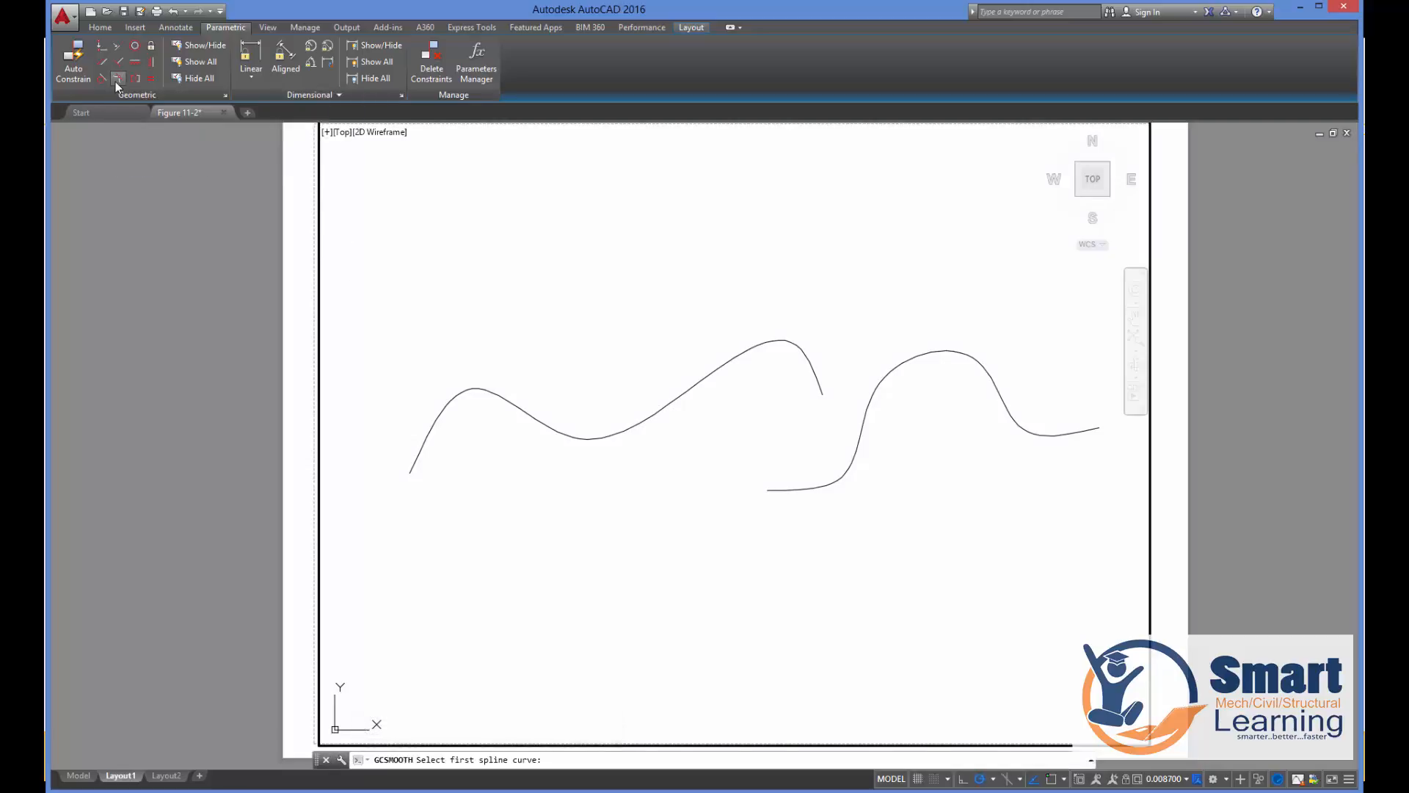
{"action": "left_click", "coordinate": [825, 394]}
{"action": "left_click", "coordinate": [777, 490]}
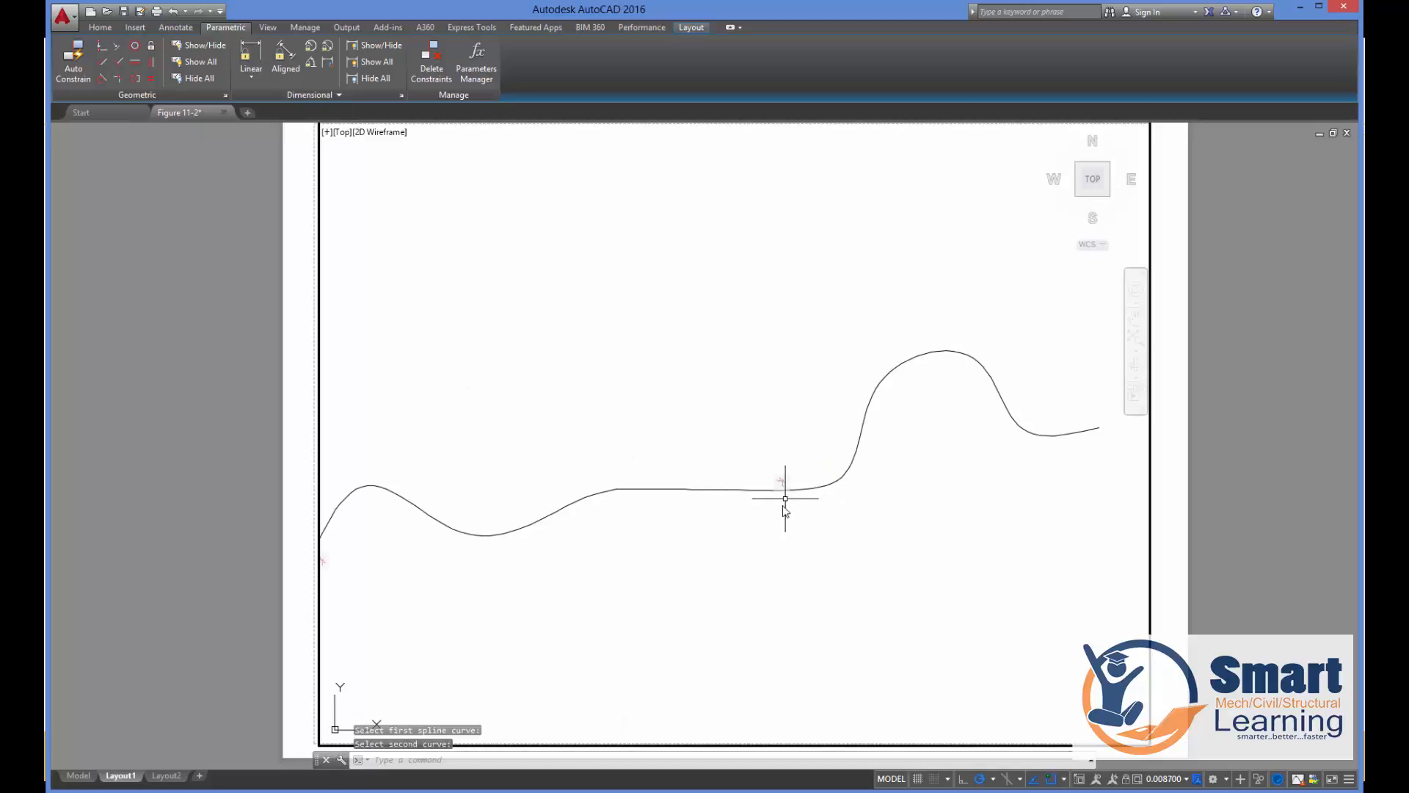
{"action": "middle_click_drag", "start_coordinate": [802, 554], "coordinate": [891, 458]}
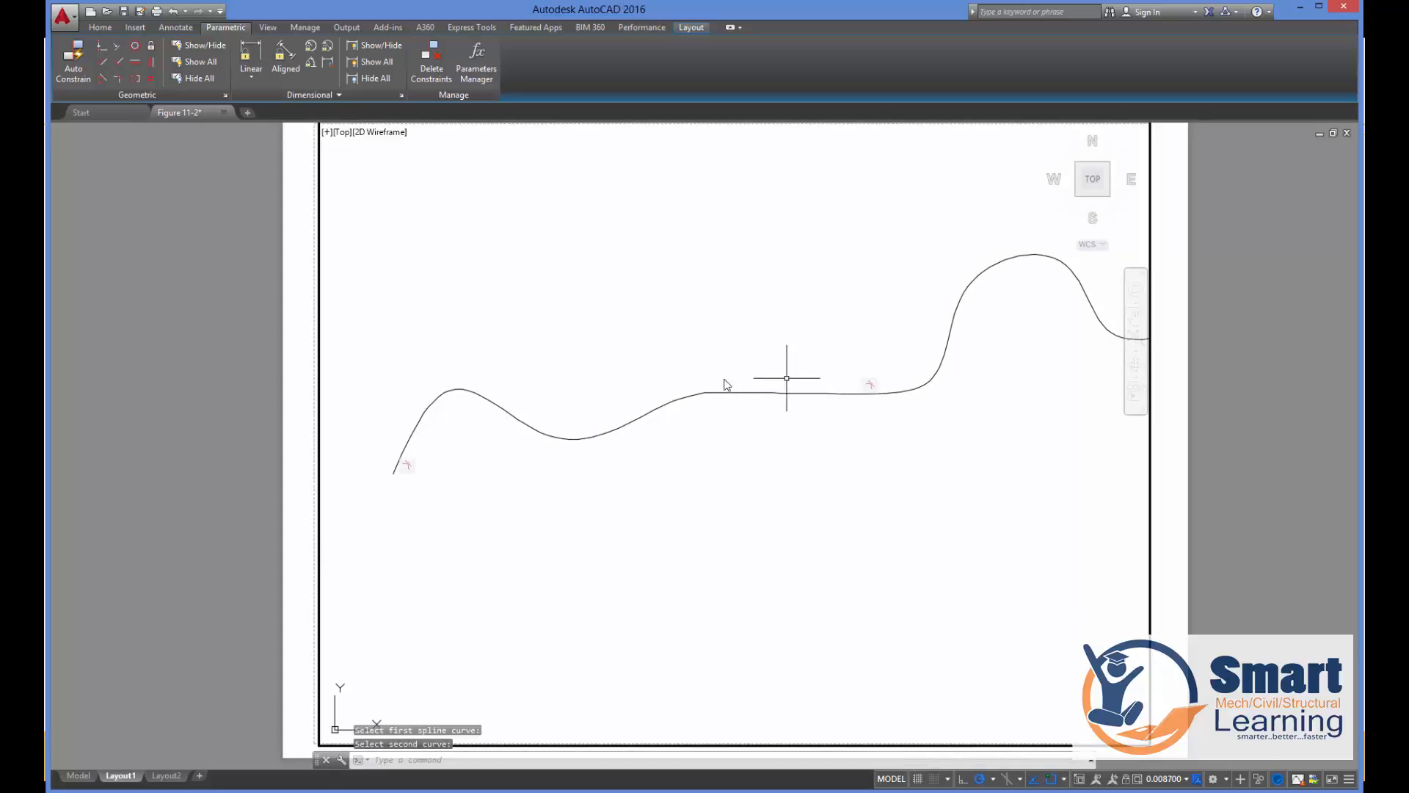
Try to apply AutoConstrain to the two smoothly joined splines.
{"action": "left_click", "coordinate": [653, 407]}
{"action": "left_click", "coordinate": [925, 383]}
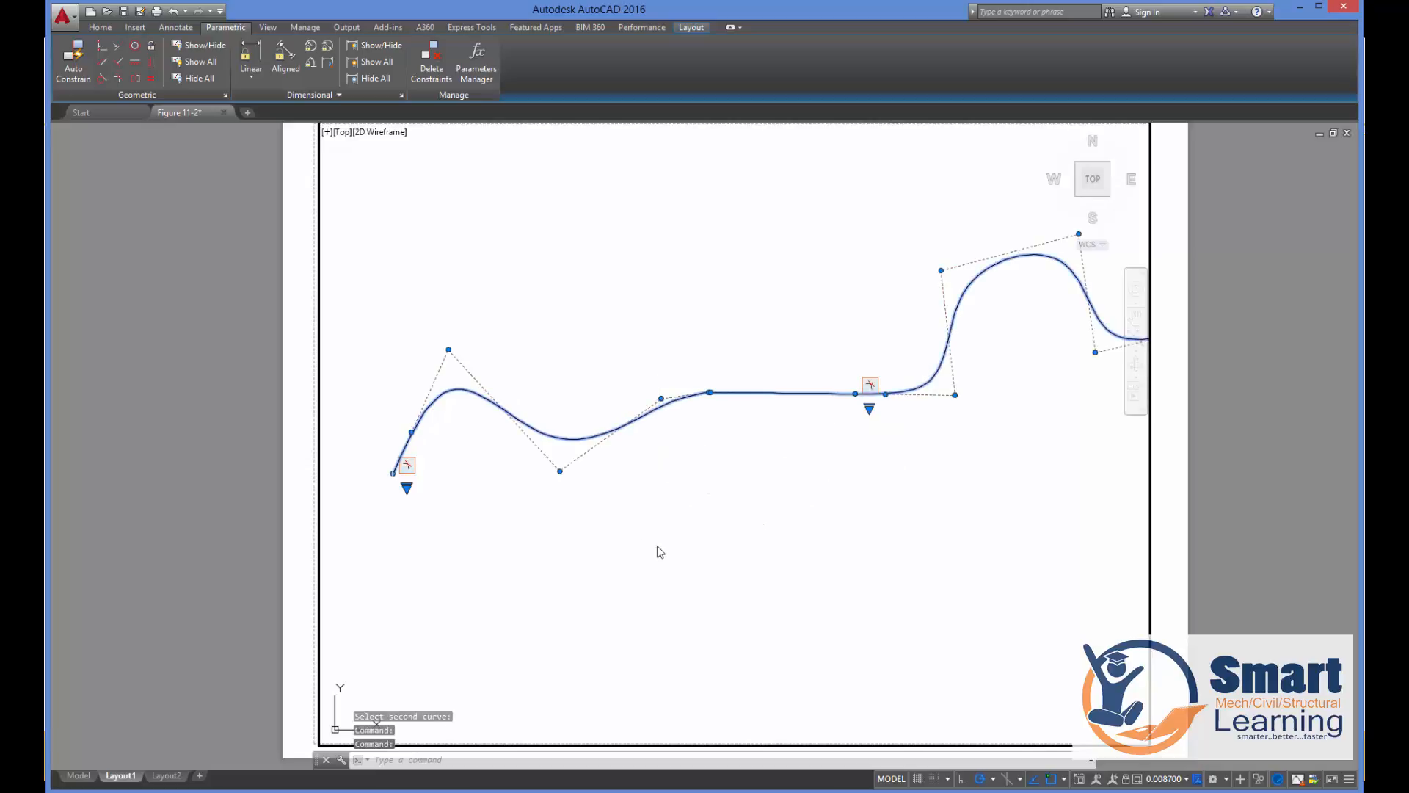
{"action": "mouse_move", "coordinate": [659, 552]}
{"action": "middle_mouse_down"}
{"action": "mouse_move", "coordinate": [598, 582]}
{"action": "mouse_move", "coordinate": [627, 579]}
{"action": "middle_mouse_up"}
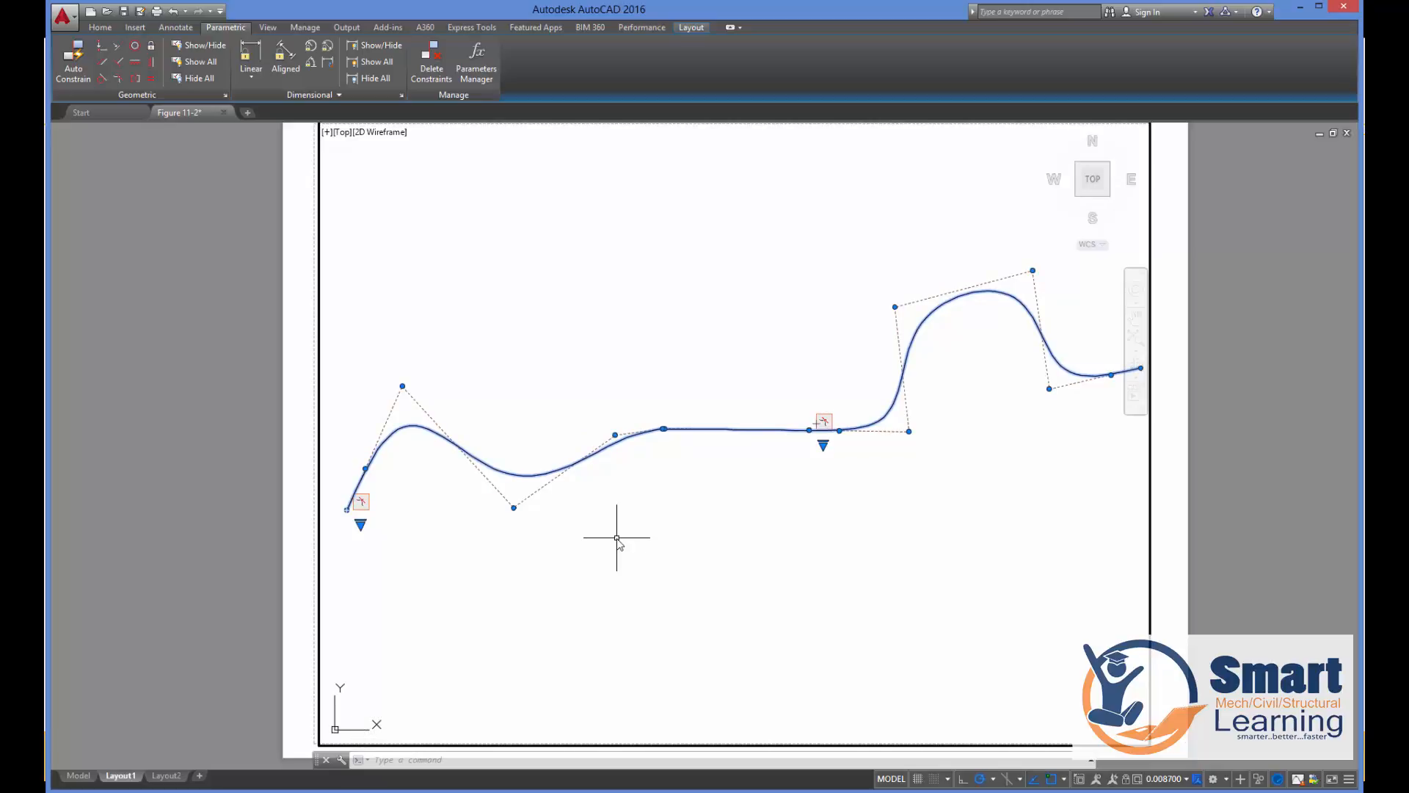
{"action": "left_click", "coordinate": [77, 82]}
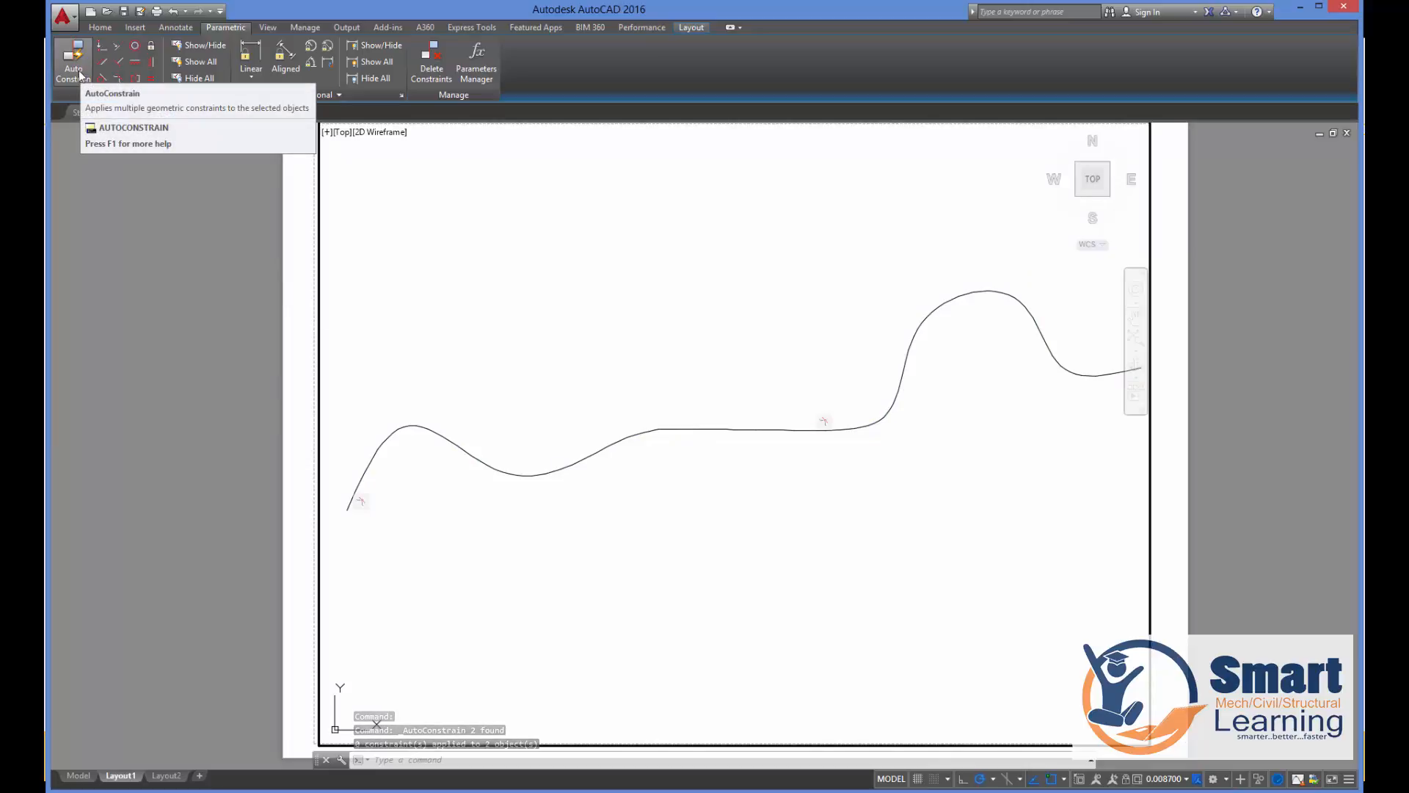
Erase both splines together with their smooth constraint.
{"action": "scroll", "coordinate": [603, 325], "scroll_direction": "down", "scroll_amount": 4}
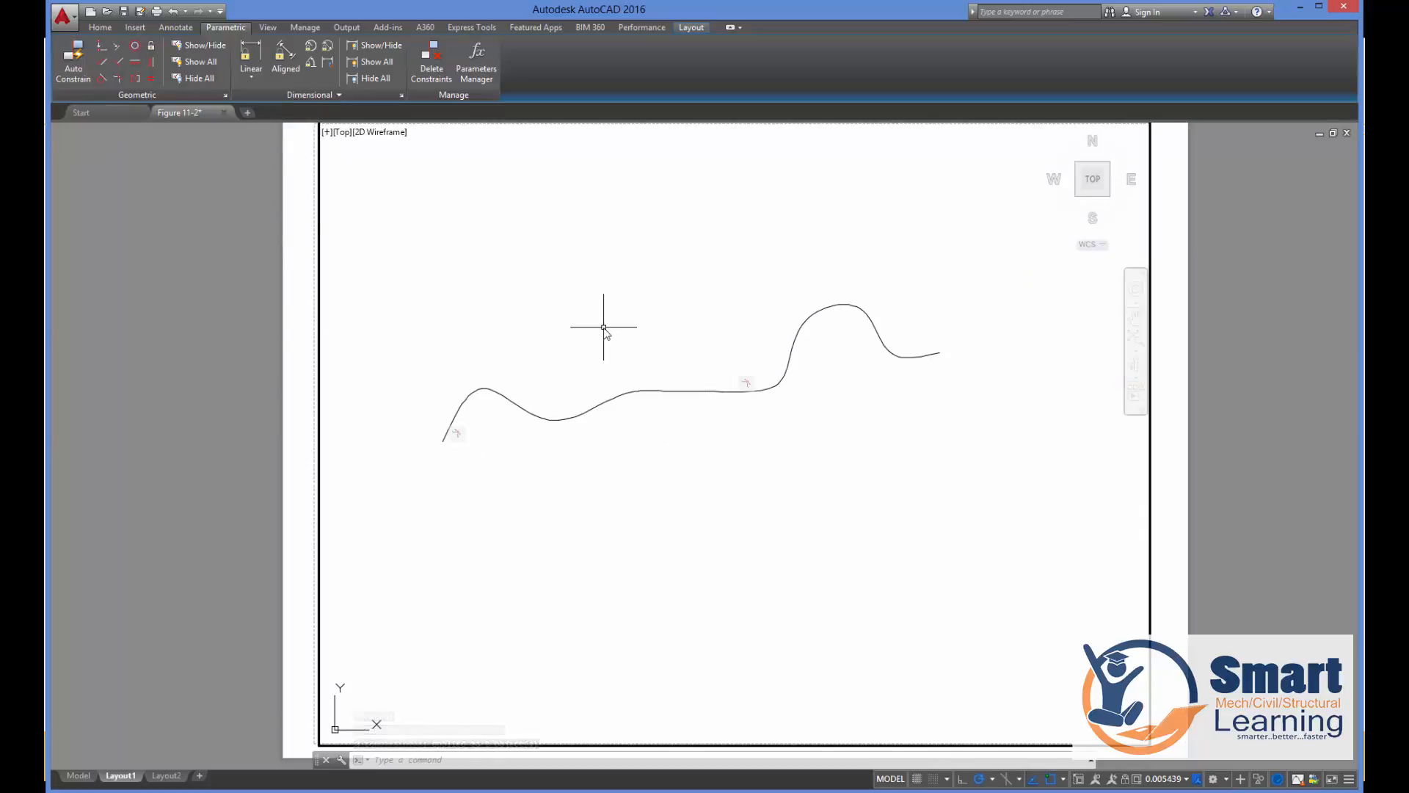
{"action": "left_click", "coordinate": [873, 277]}
{"action": "left_click", "coordinate": [474, 486]}
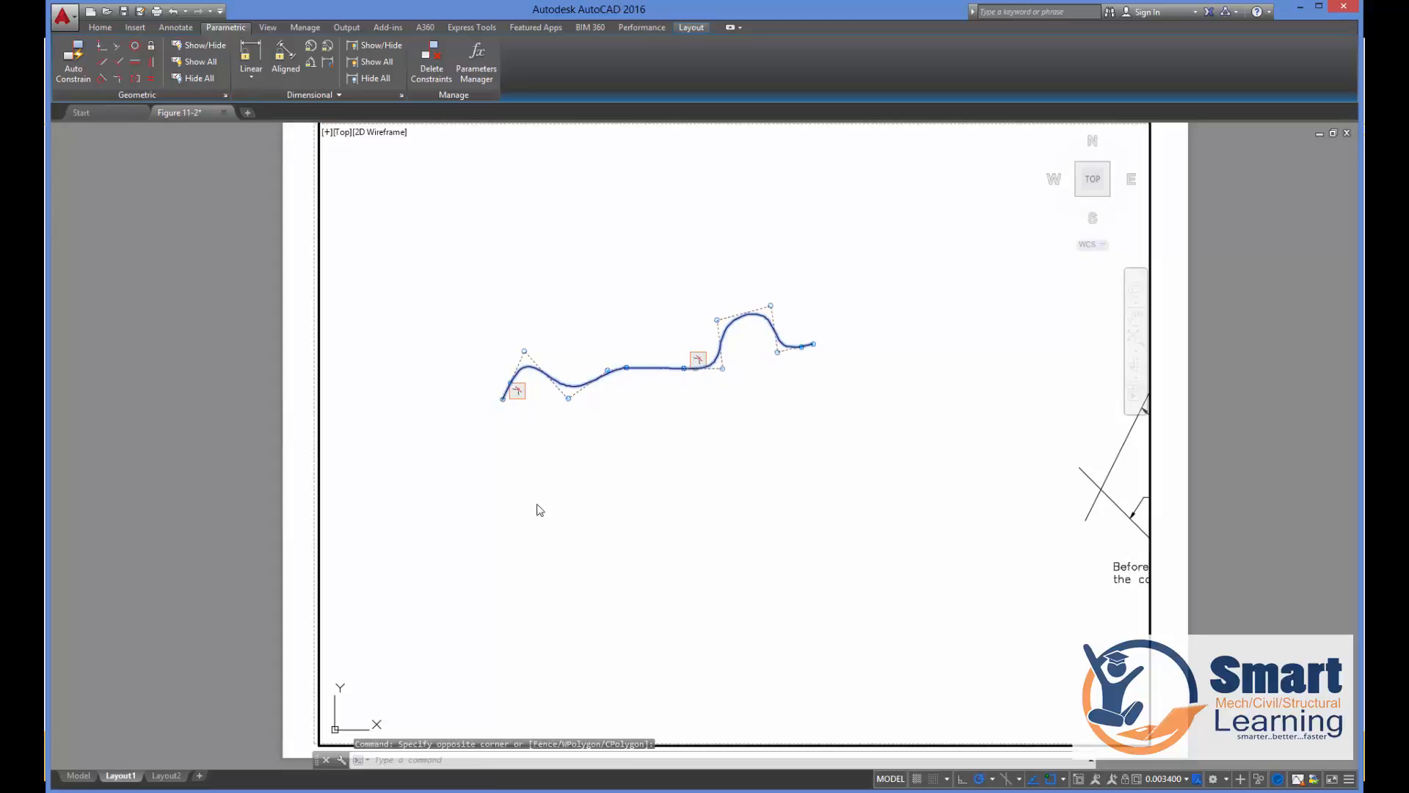
{"action": "key", "text": "Delete"}
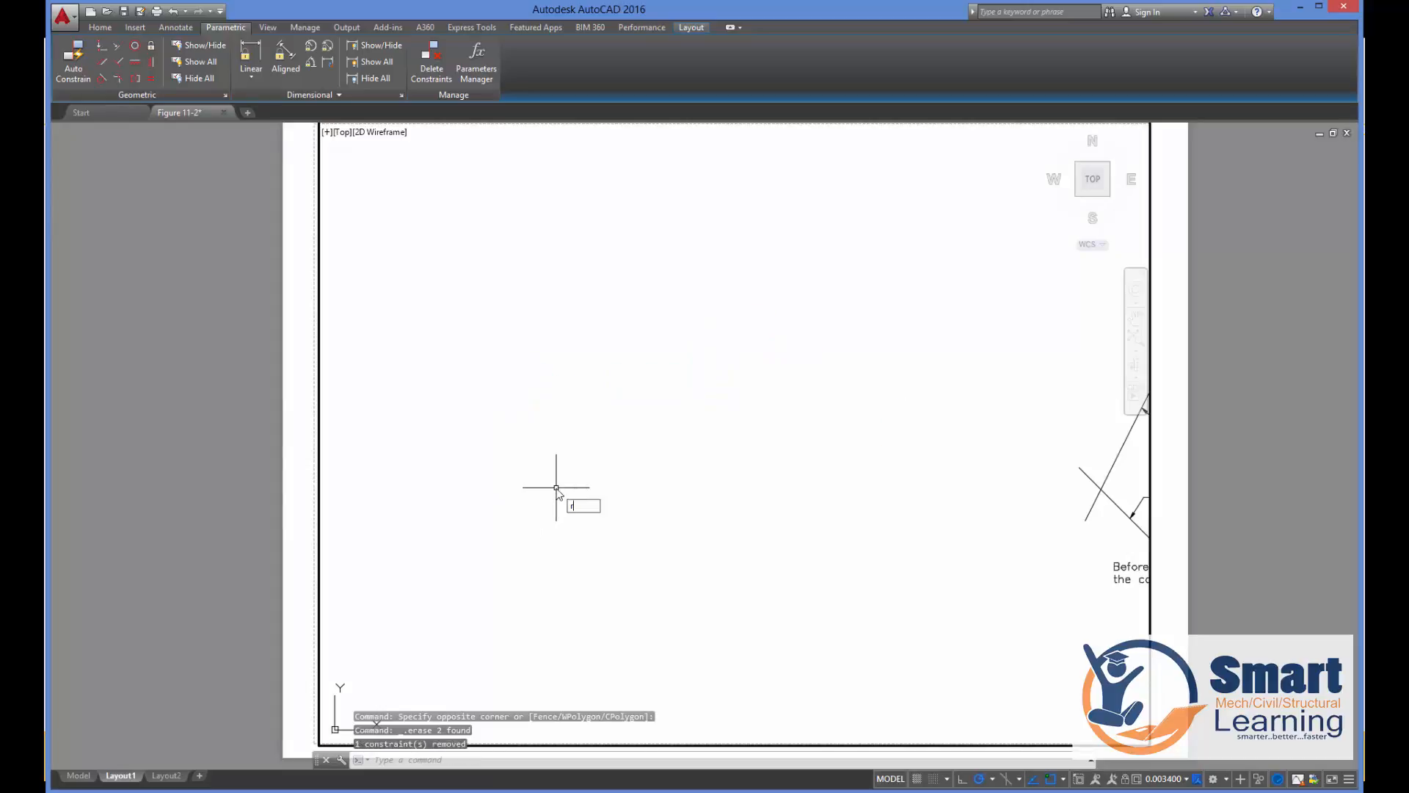
Draw a rectangle in the middle of the empty sheet and apply AutoConstrain to it.
{"action": "type", "text": "rec"}
{"action": "key", "text": "Return"}
{"action": "left_click", "coordinate": [573, 353]}
{"action": "left_click", "coordinate": [777, 501]}
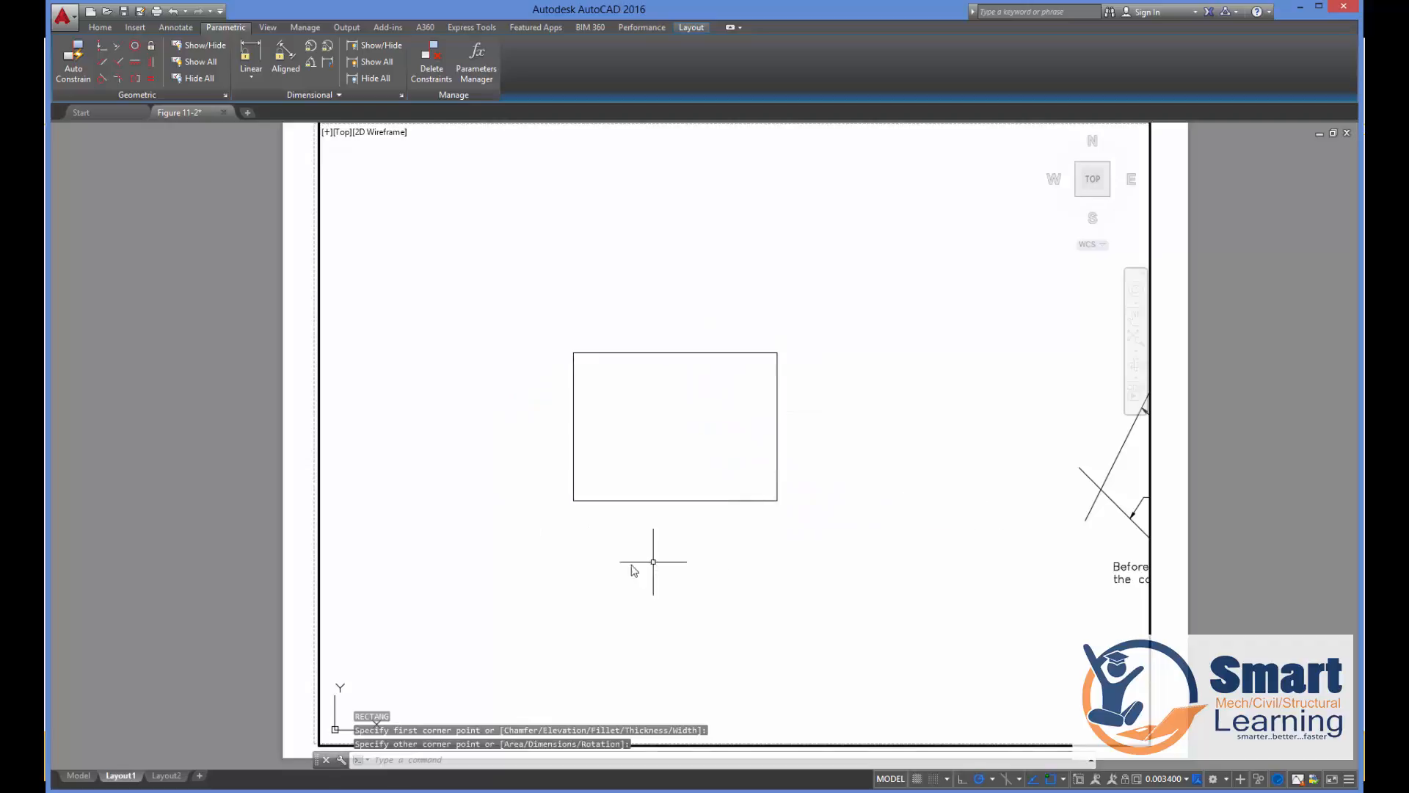
{"action": "left_click", "coordinate": [884, 286]}
{"action": "left_click", "coordinate": [482, 603]}
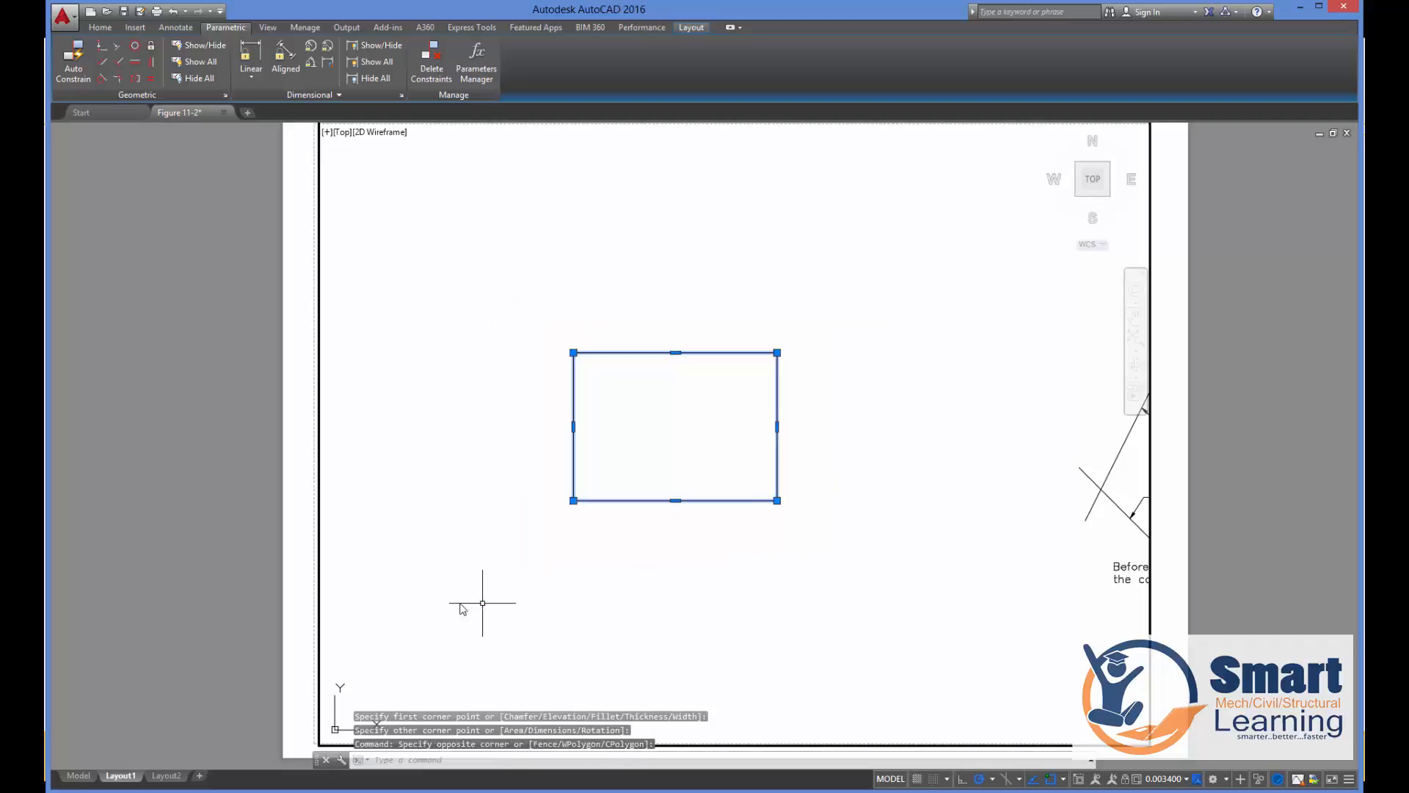
{"action": "left_click", "coordinate": [84, 87]}
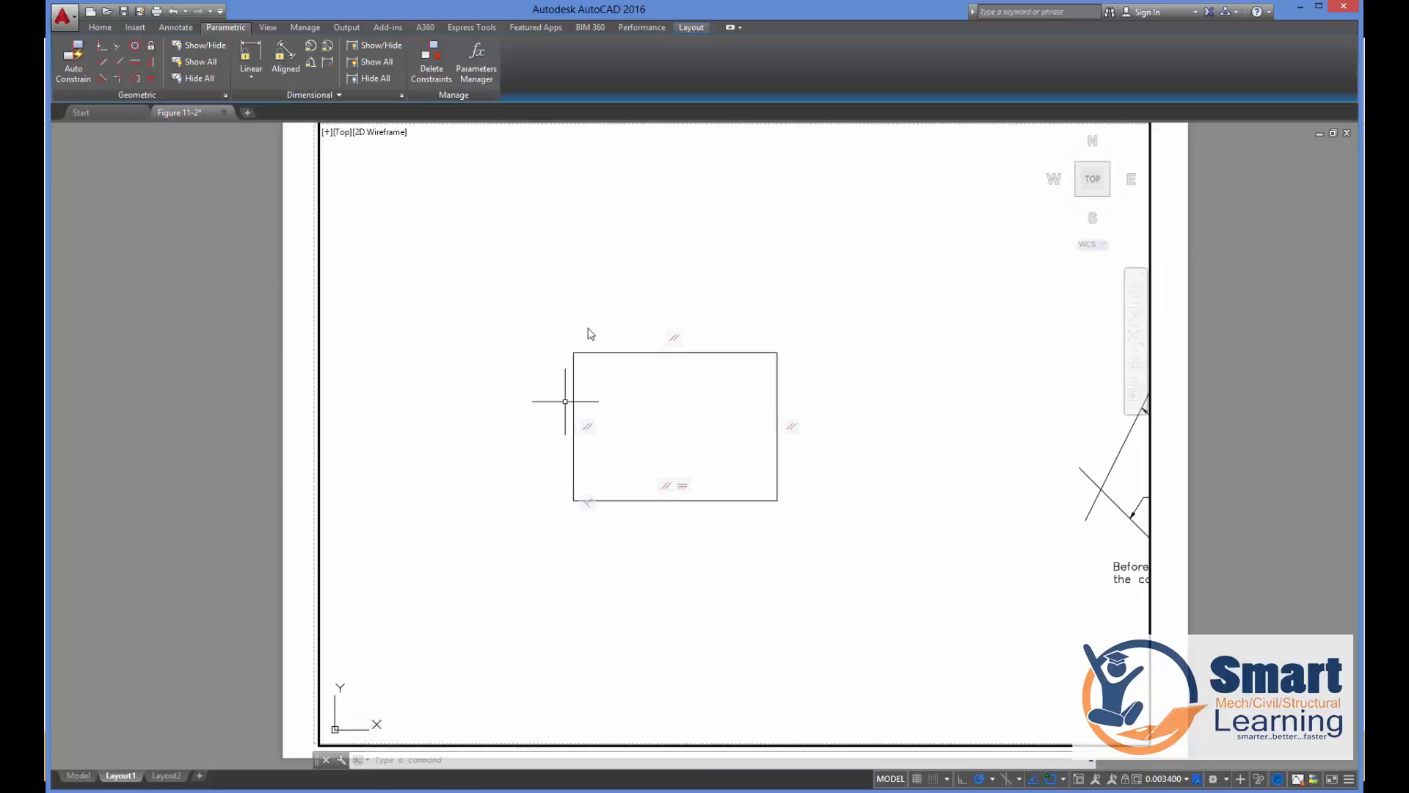
Draw three concentric circles above and beyond the rectangle, with radii of about 71 and 126 plus a smaller innermost one.
{"action": "middle_click_drag", "start_coordinate": [733, 560], "coordinate": [543, 587]}
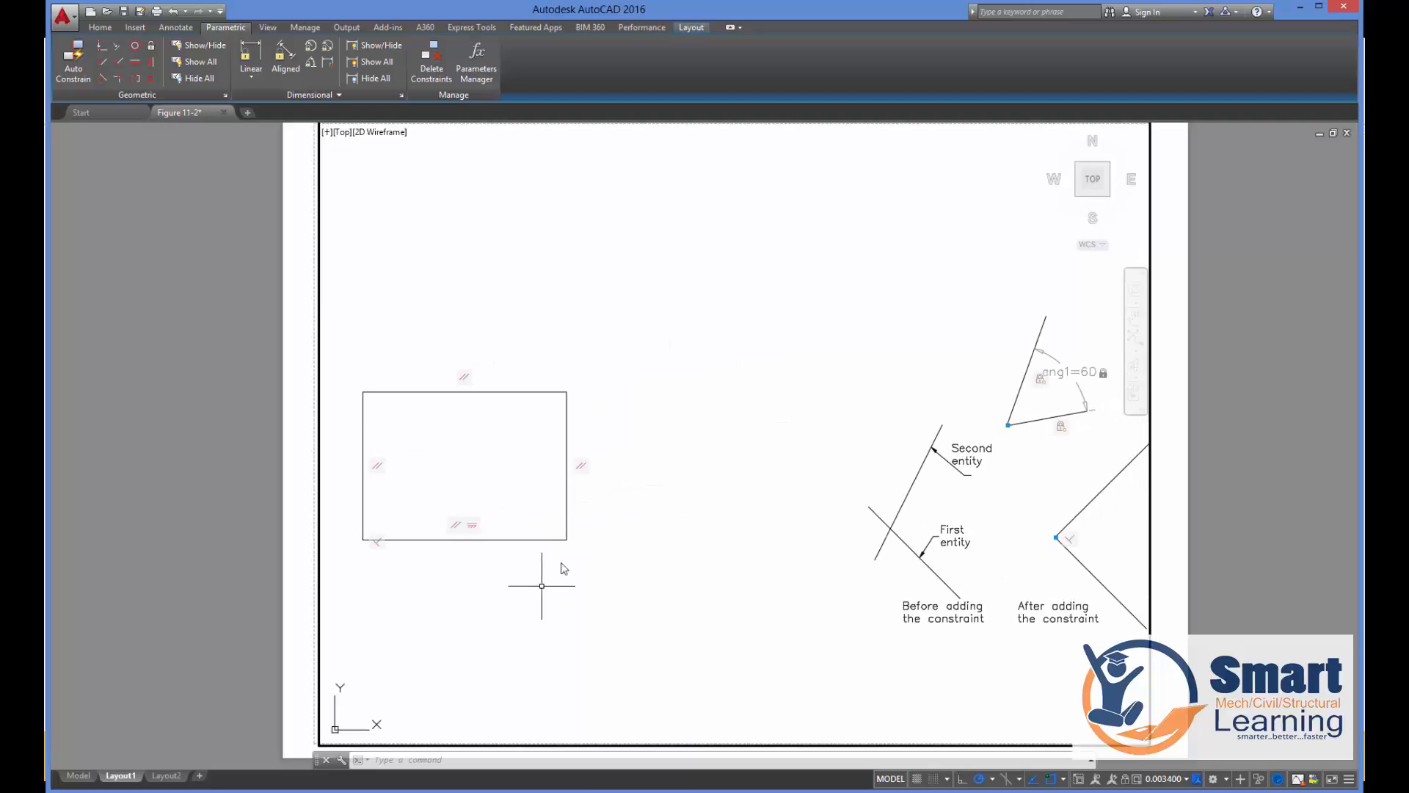
{"action": "type", "text": "c"}
{"action": "key", "text": "Return"}
{"action": "left_click", "coordinate": [707, 311]}
{"action": "left_click", "coordinate": [708, 383]}
{"action": "key", "text": "Return"}
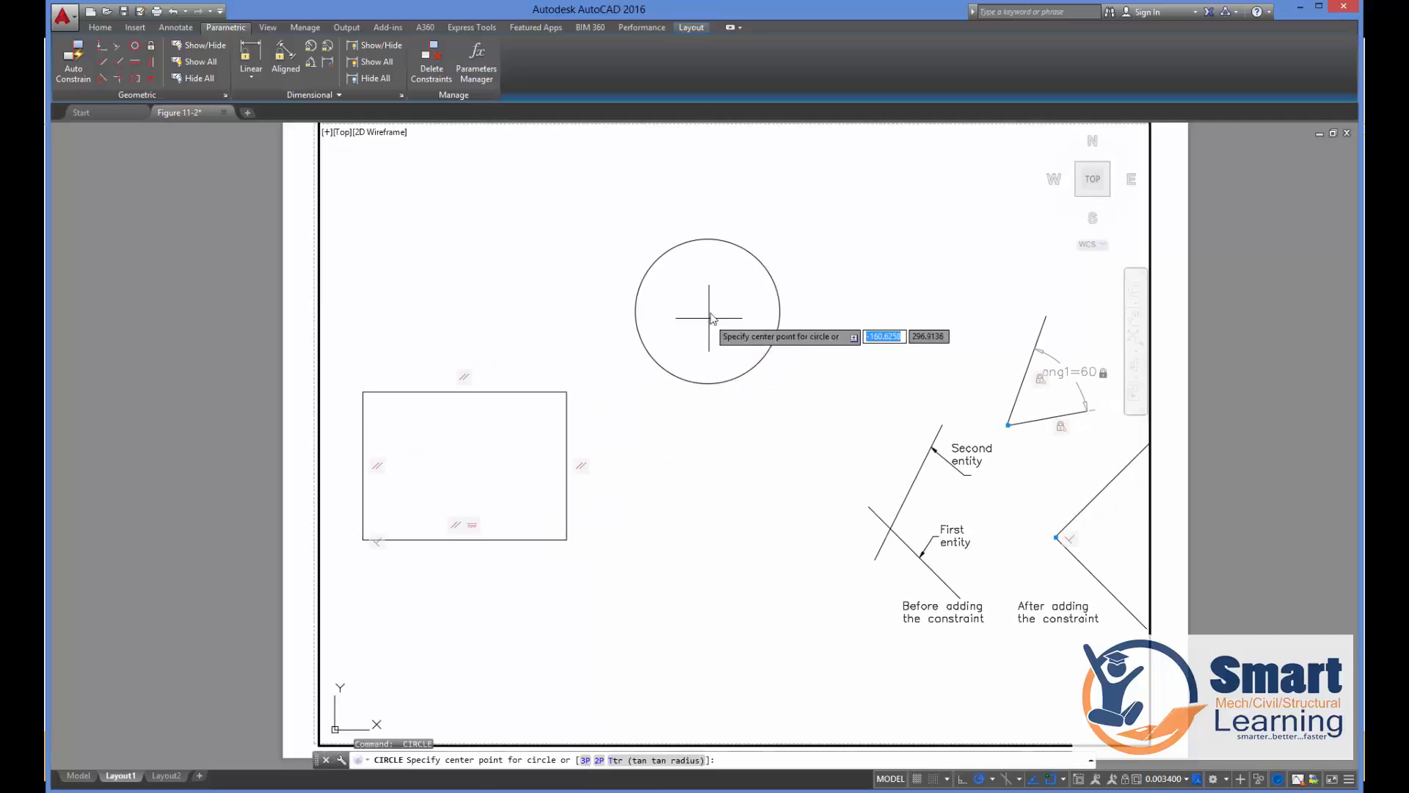
{"action": "left_click", "coordinate": [707, 311]}
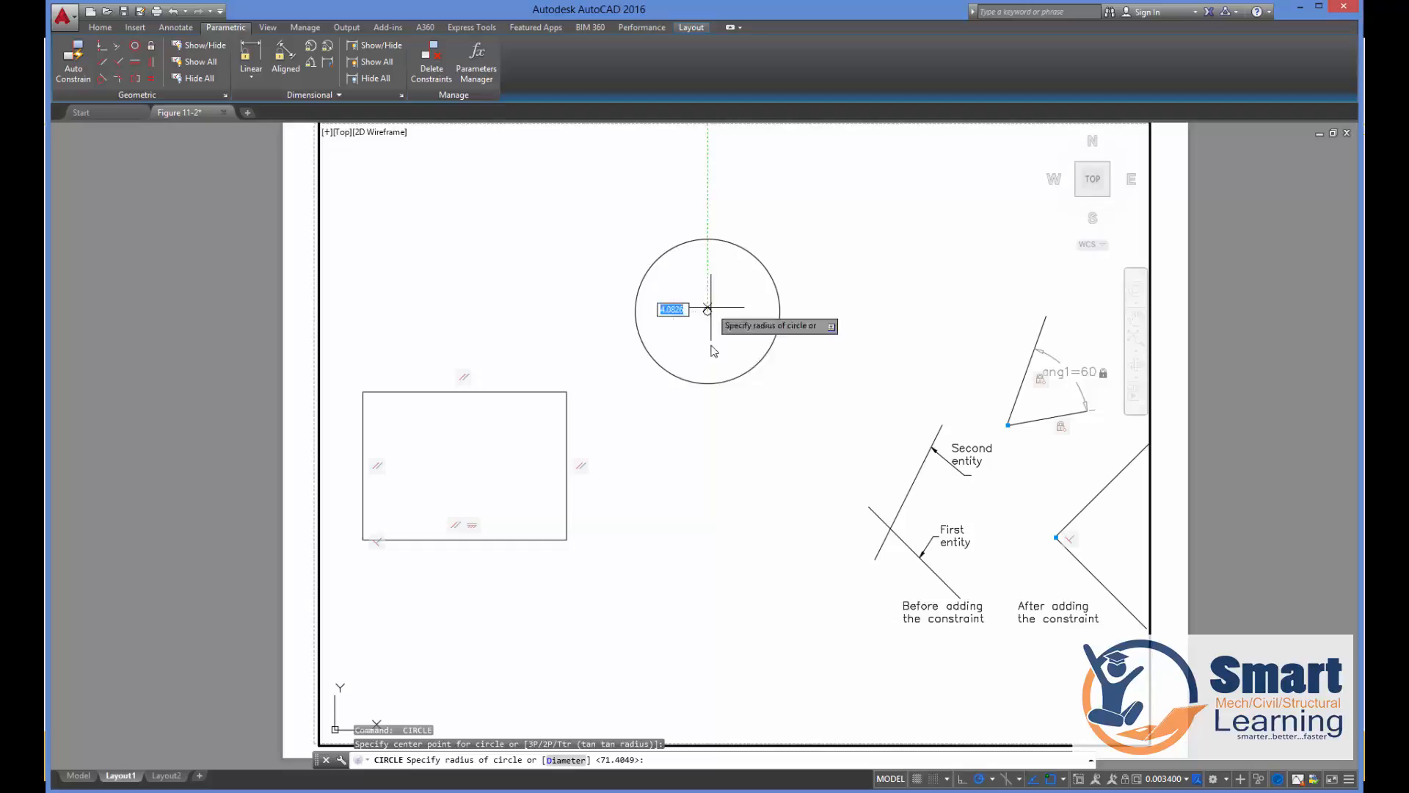
{"action": "left_click", "coordinate": [702, 438]}
{"action": "key", "text": "Return"}
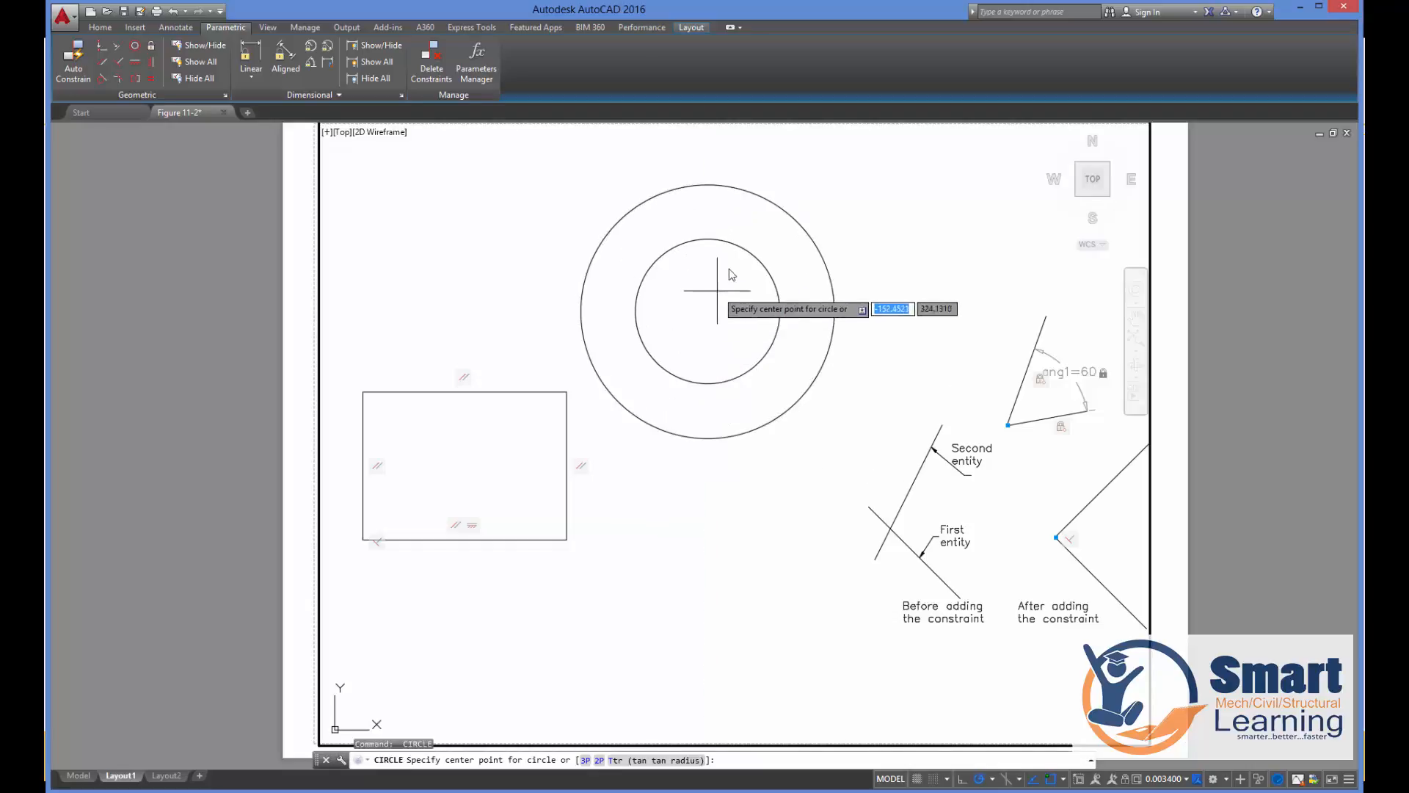
{"action": "left_click", "coordinate": [707, 311]}
{"action": "left_click", "coordinate": [707, 341]}
Stretch the innermost circle away from the other two by its centre and undo that move.
{"action": "left_click", "coordinate": [732, 329]}
{"action": "left_click", "coordinate": [707, 311]}
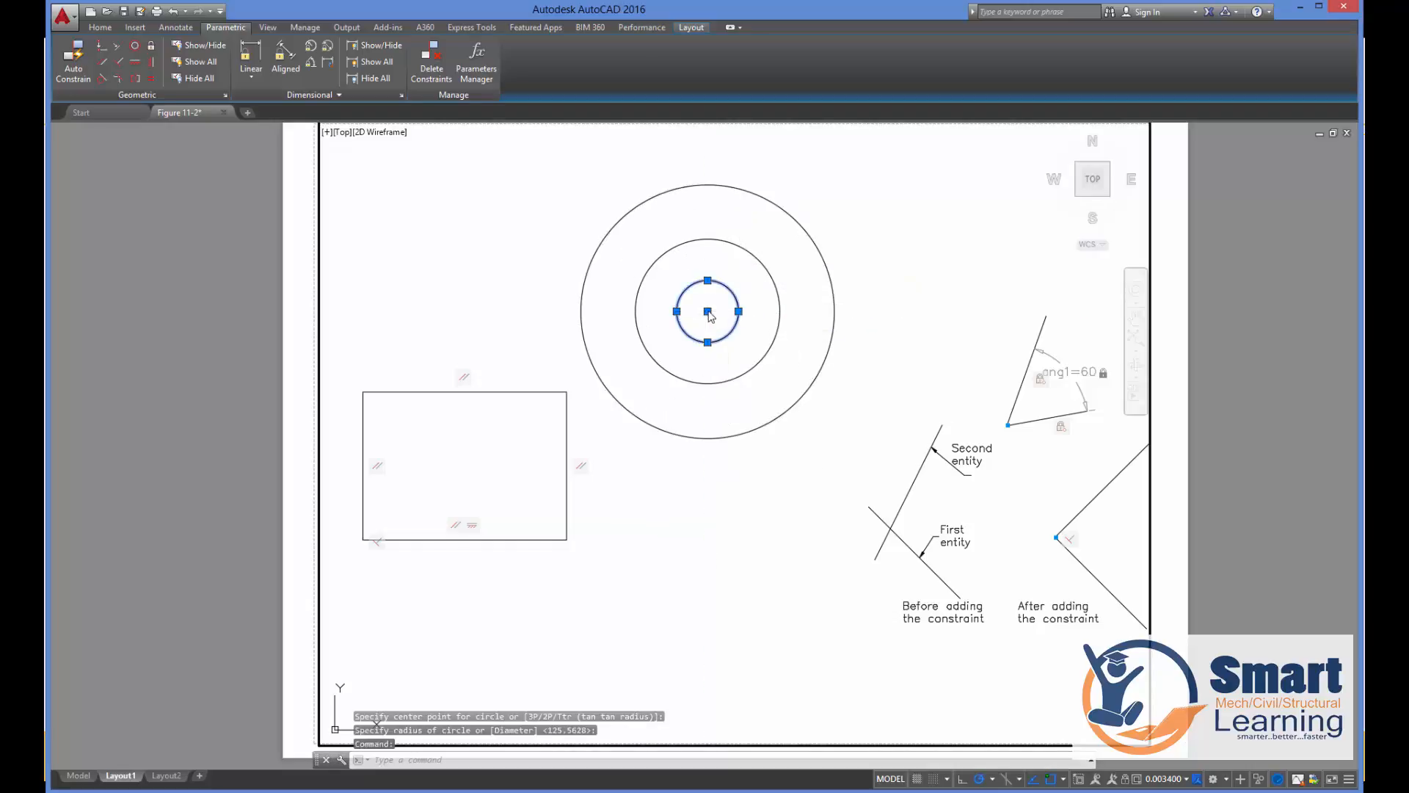
{"action": "left_click", "coordinate": [947, 255]}
{"action": "key", "text": "Escape"}
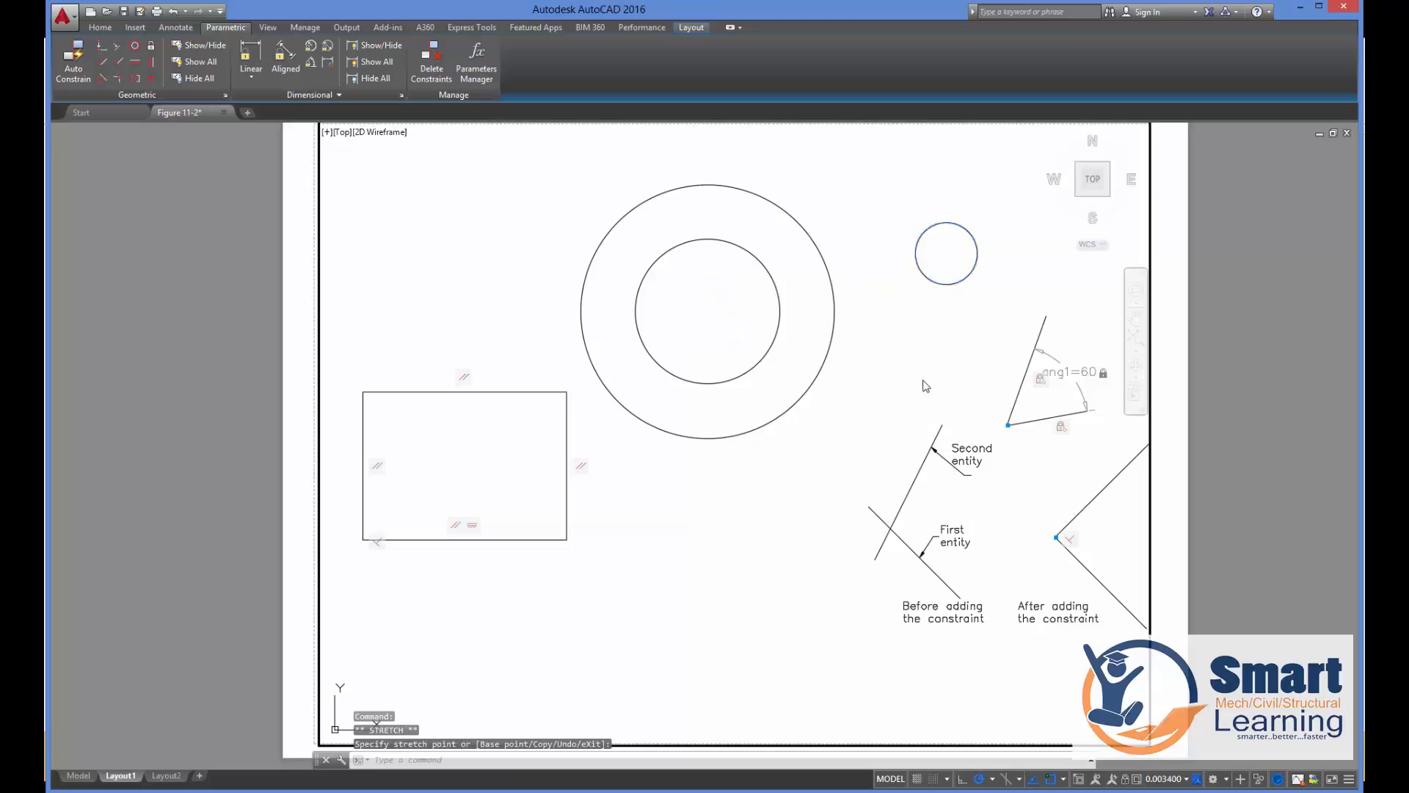
{"action": "key", "text": "ctrl+z"}
Apply AutoConstrain to all three concentric circles.
{"action": "left_click", "coordinate": [865, 271]}
{"action": "left_click", "coordinate": [663, 372]}
{"action": "left_click", "coordinate": [74, 62]}
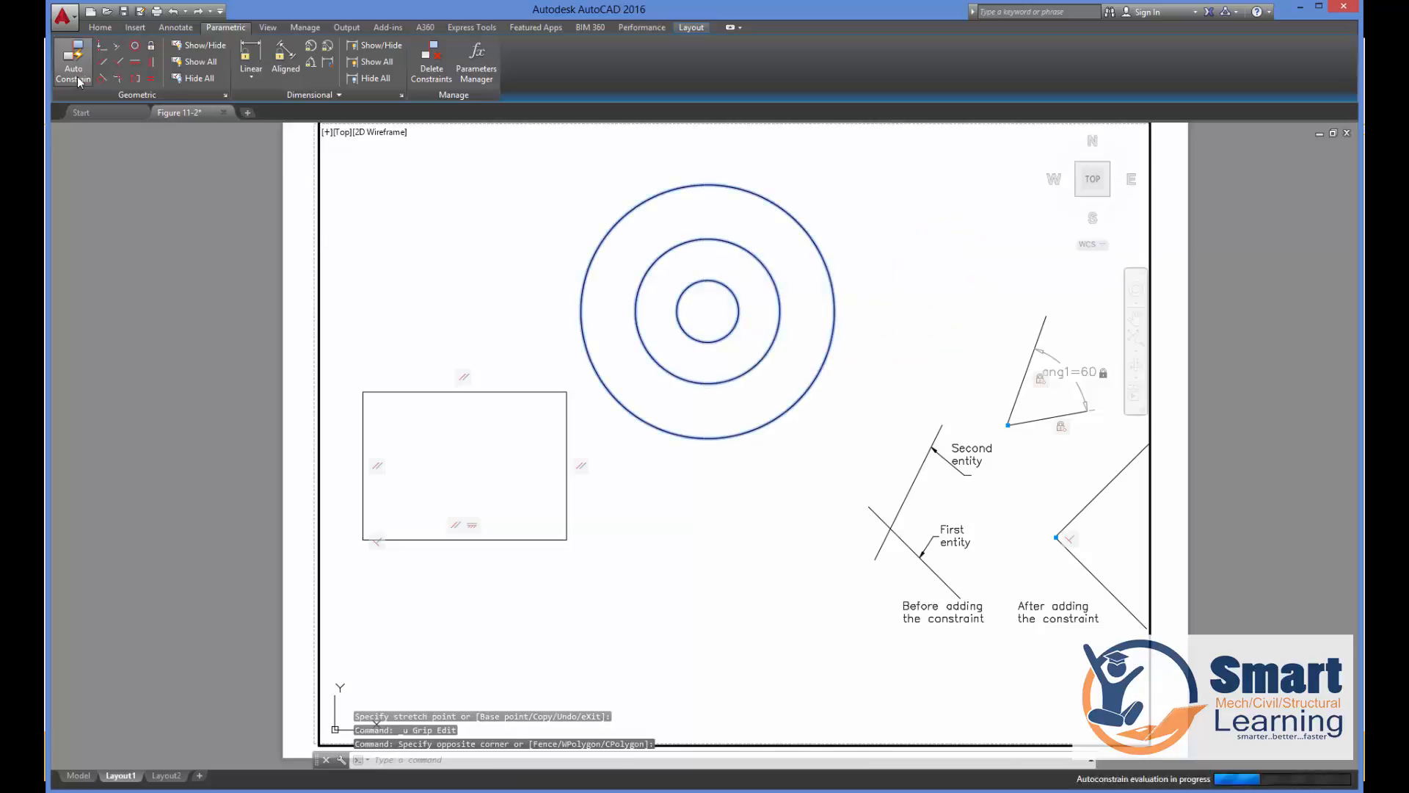
Move the innermost circle by its centre toward the upper right, and again to a place above the rectangle, to test the concentric constraints.
{"action": "left_click", "coordinate": [736, 323]}
{"action": "left_click", "coordinate": [708, 311]}
{"action": "left_click", "coordinate": [918, 250]}
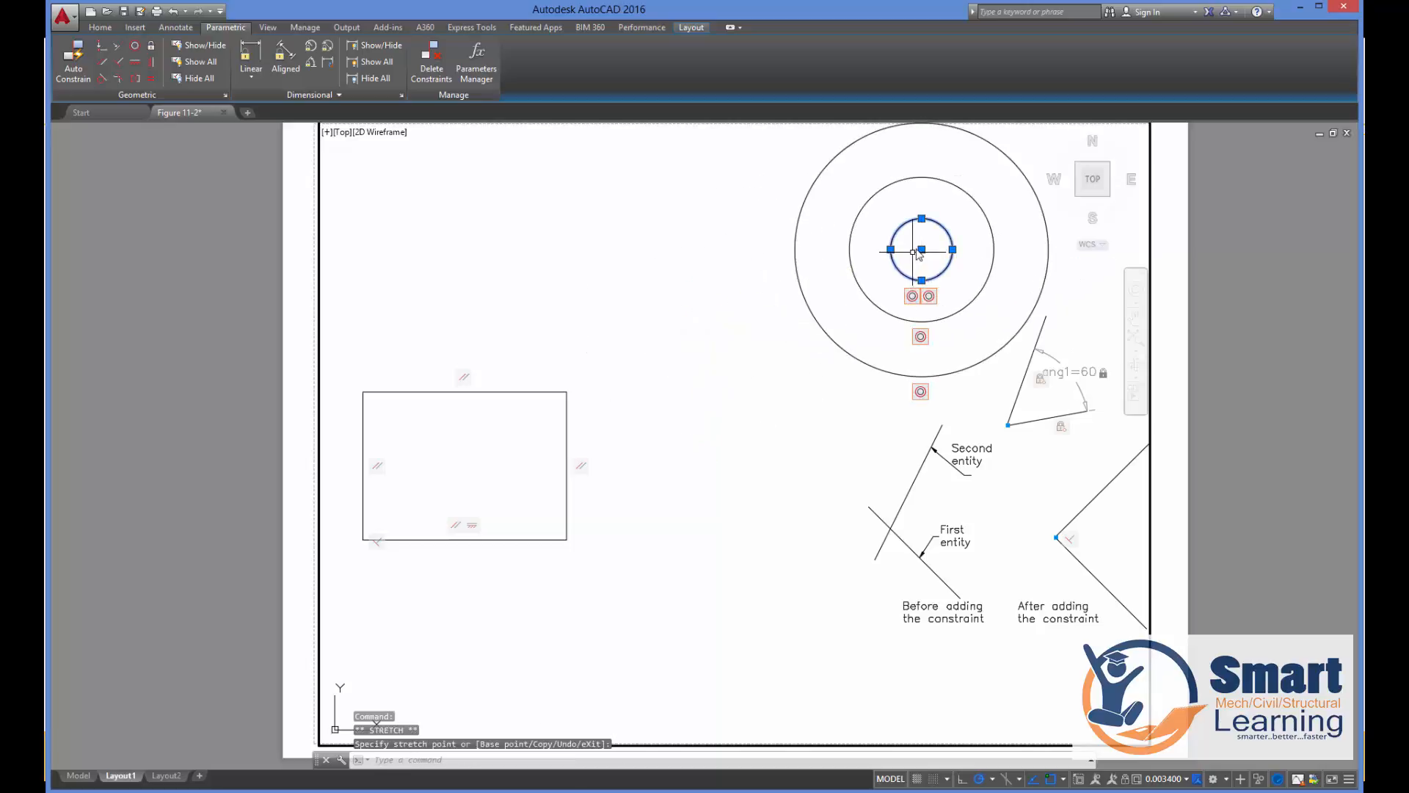
{"action": "left_click", "coordinate": [922, 250]}
{"action": "left_click", "coordinate": [534, 259]}
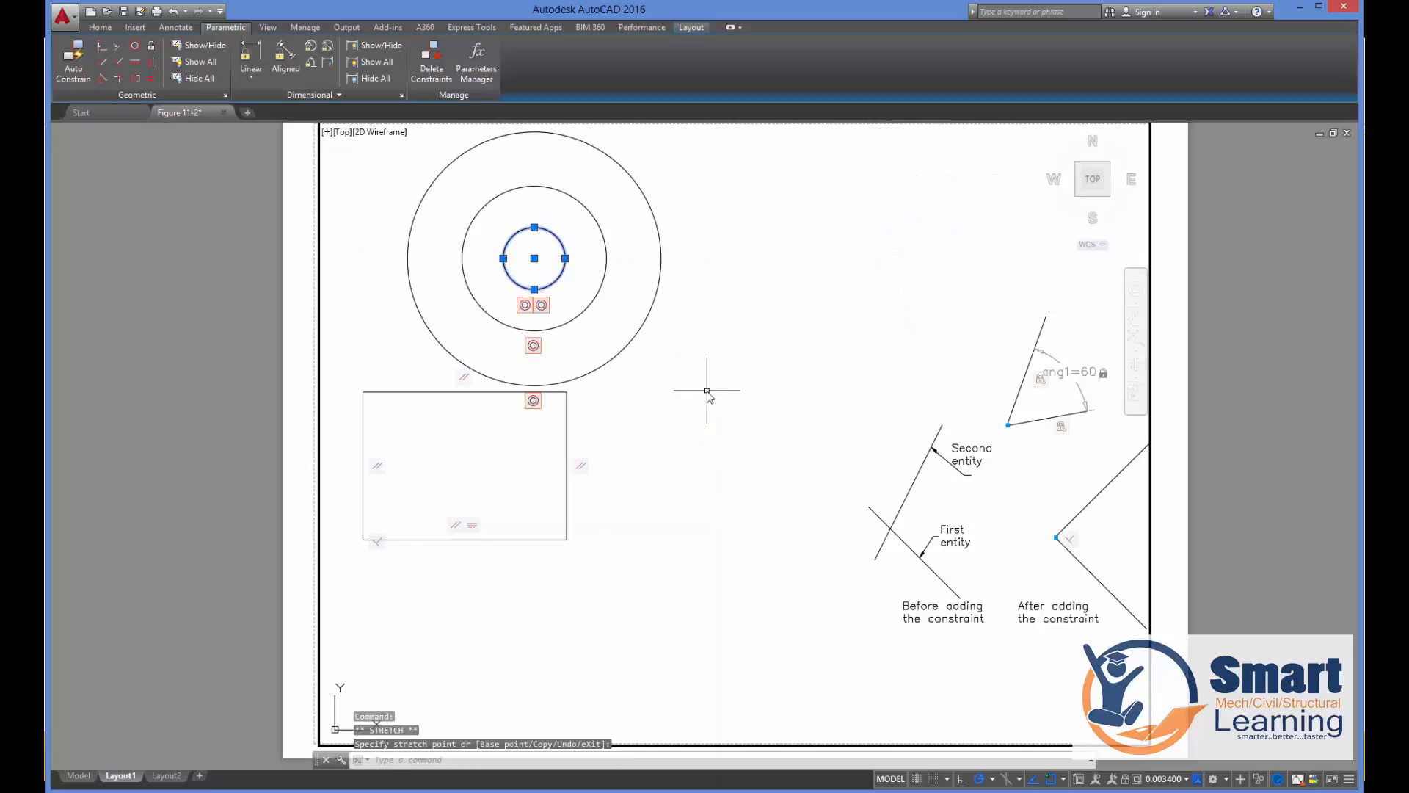
Draw a circle of about 68 radius between the rectangle and the annotated lines, and a smaller circle overlapping its underside.
{"action": "type", "text": "c"}
{"action": "key", "text": "Return"}
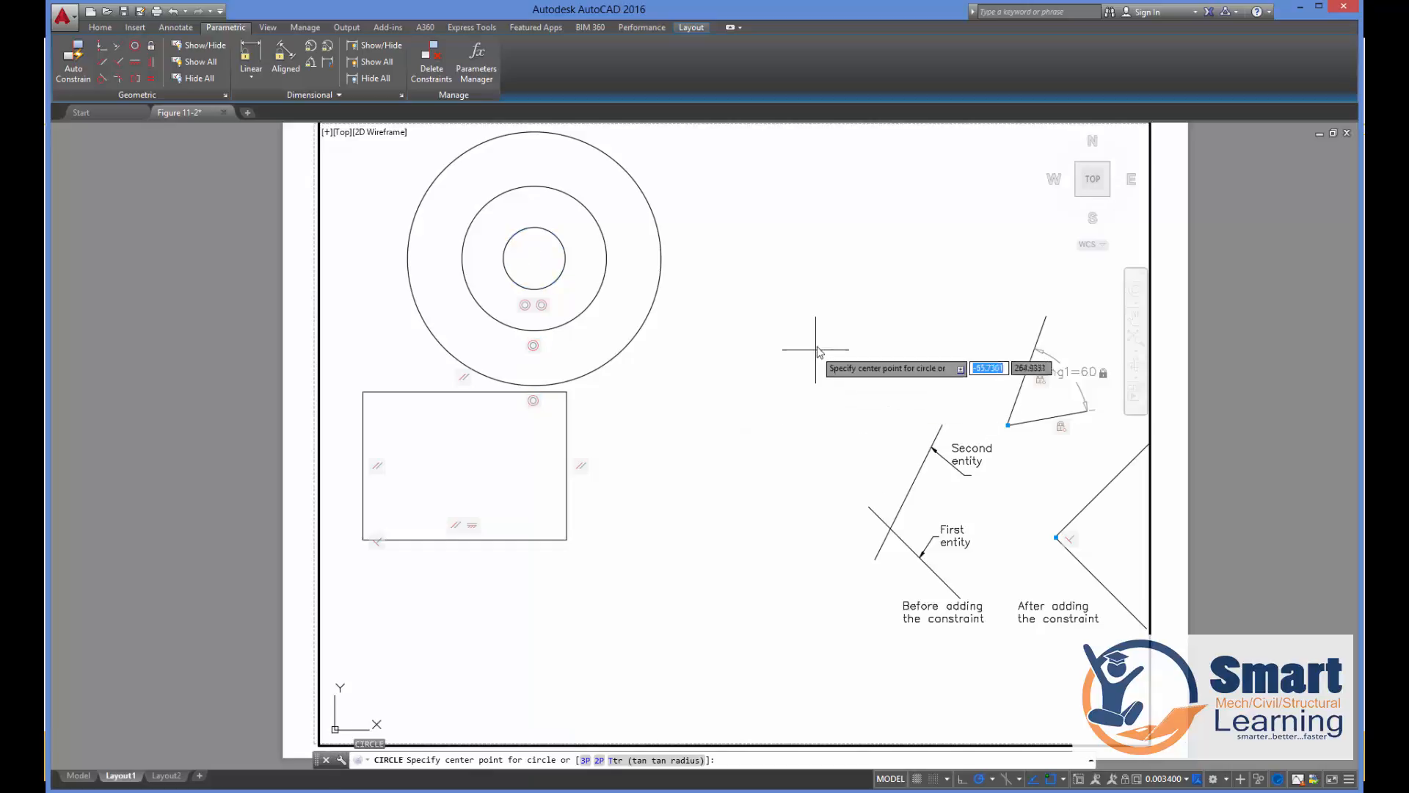
{"action": "left_click", "coordinate": [818, 343]}
{"action": "left_click", "coordinate": [787, 403]}
{"action": "key", "text": "Return"}
{"action": "left_click", "coordinate": [803, 453]}
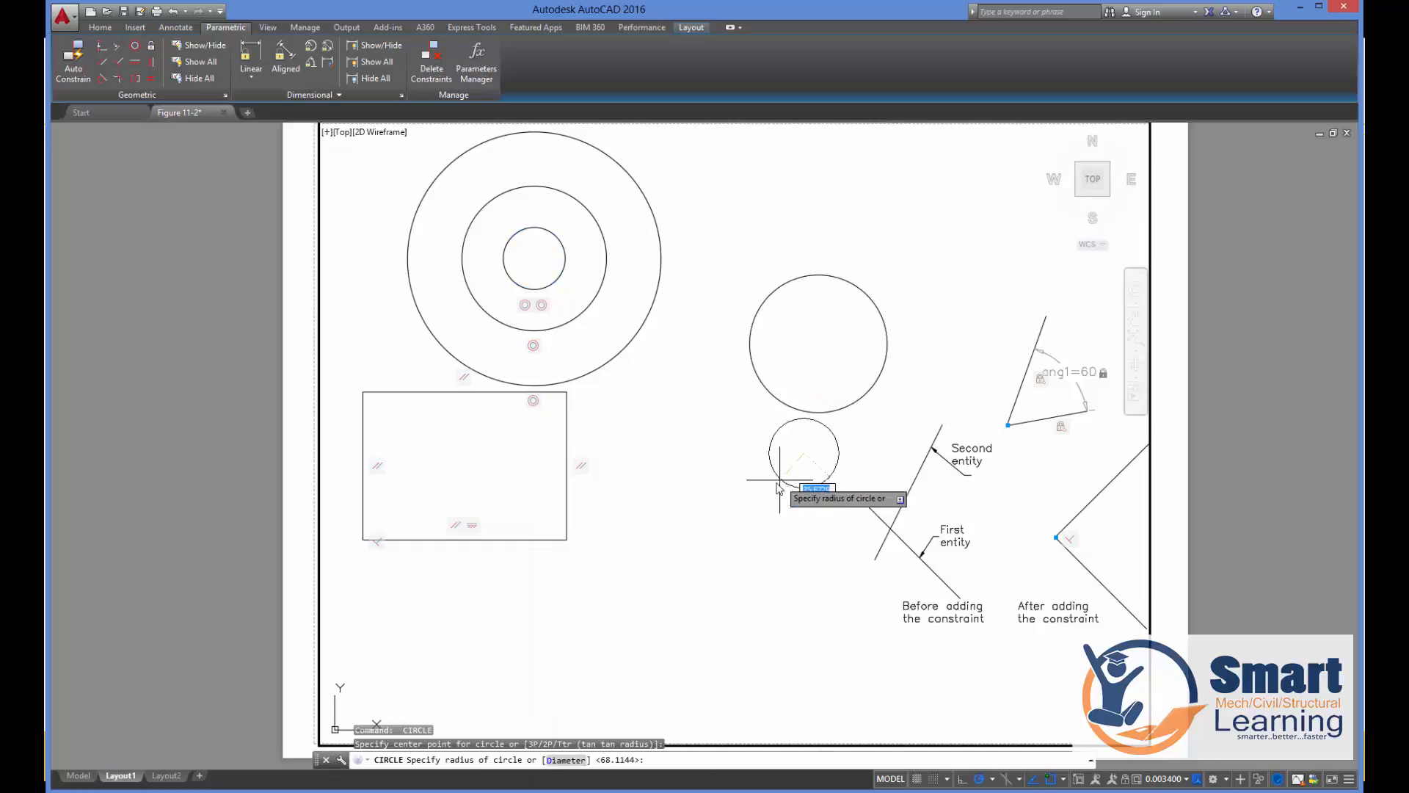
{"action": "left_click", "coordinate": [774, 491]}
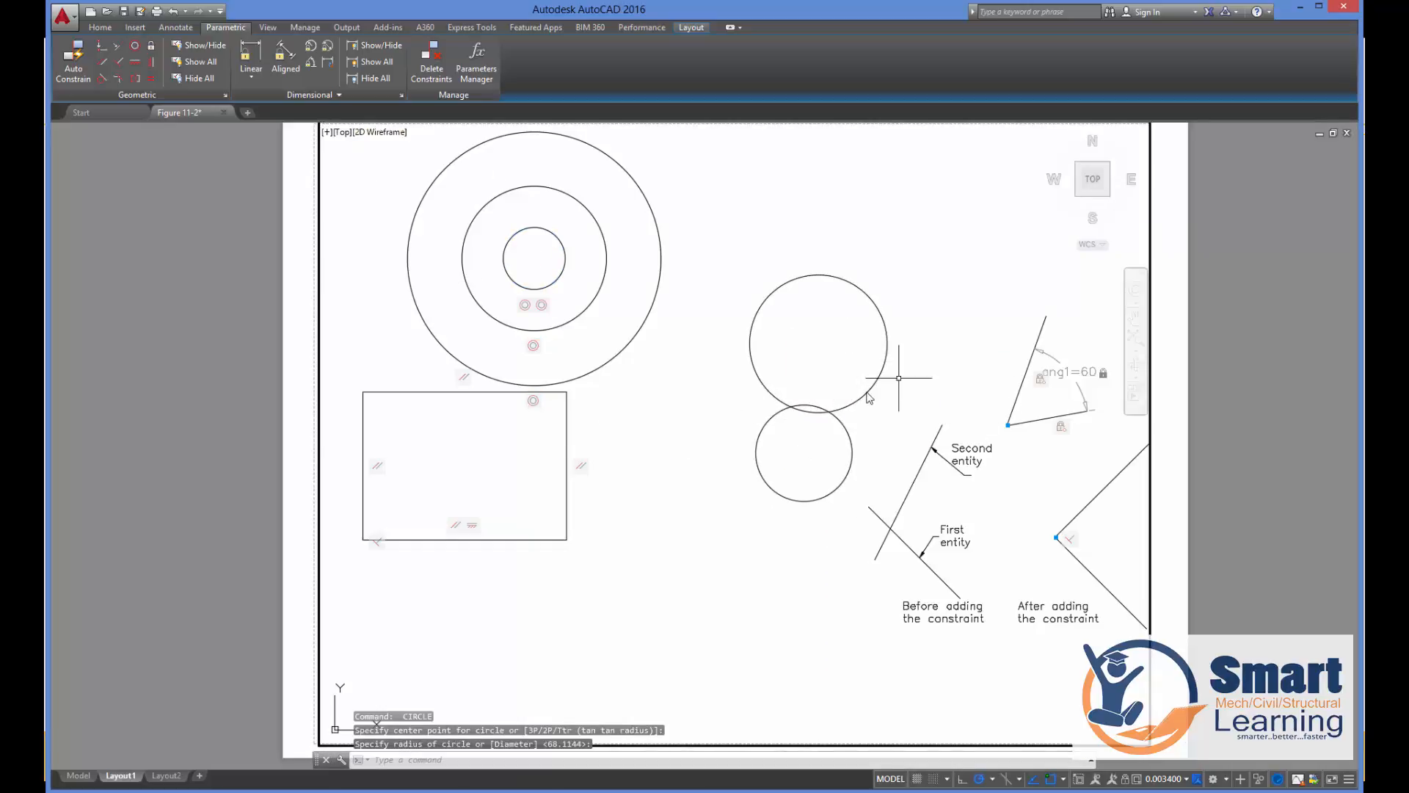
Try to apply AutoConstrain to the two overlapping circles.
{"action": "left_click", "coordinate": [856, 386]}
{"action": "left_click", "coordinate": [786, 443]}
{"action": "left_click", "coordinate": [86, 83]}
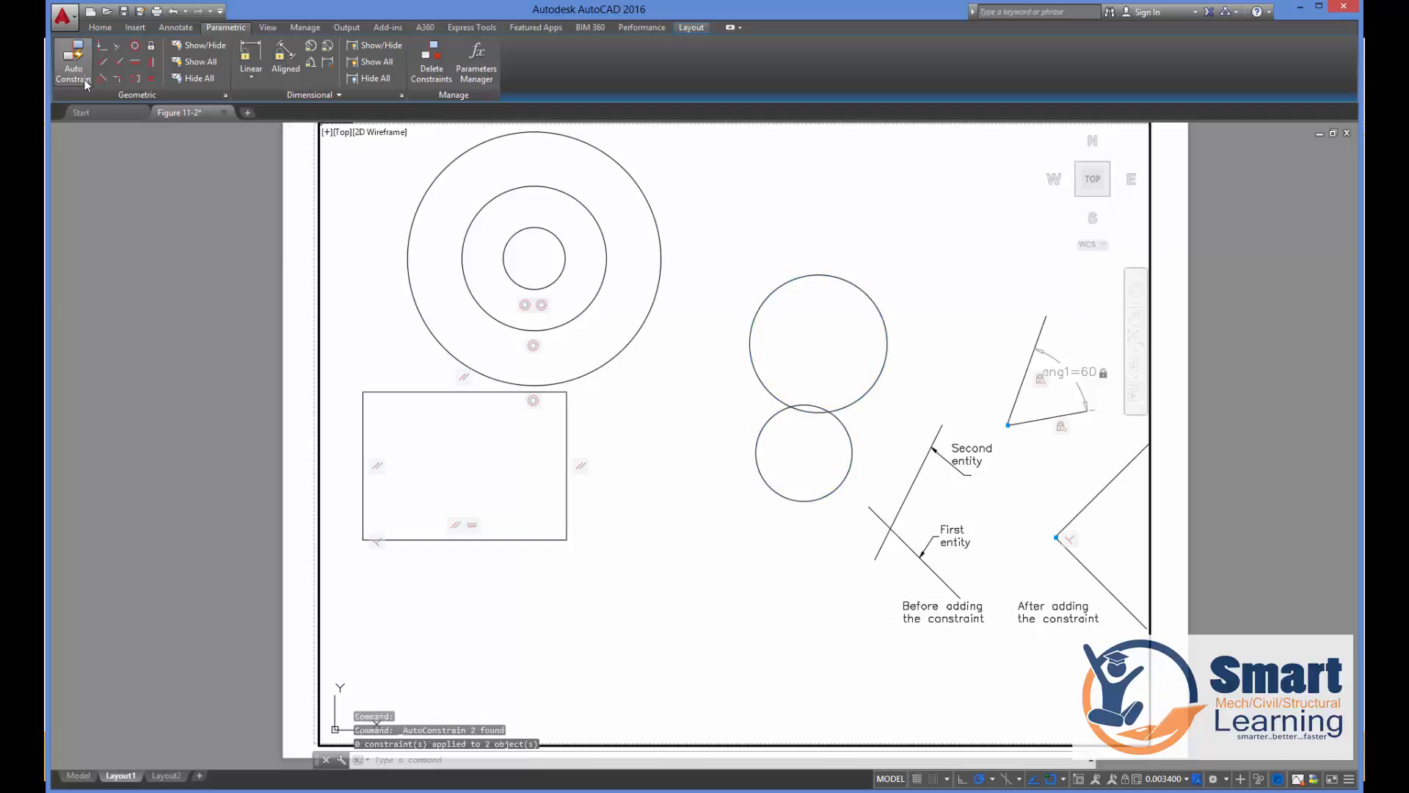
Erase the smaller lower circle of the overlapping pair.
{"action": "left_click", "coordinate": [758, 470]}
{"action": "left_click", "coordinate": [736, 497]}
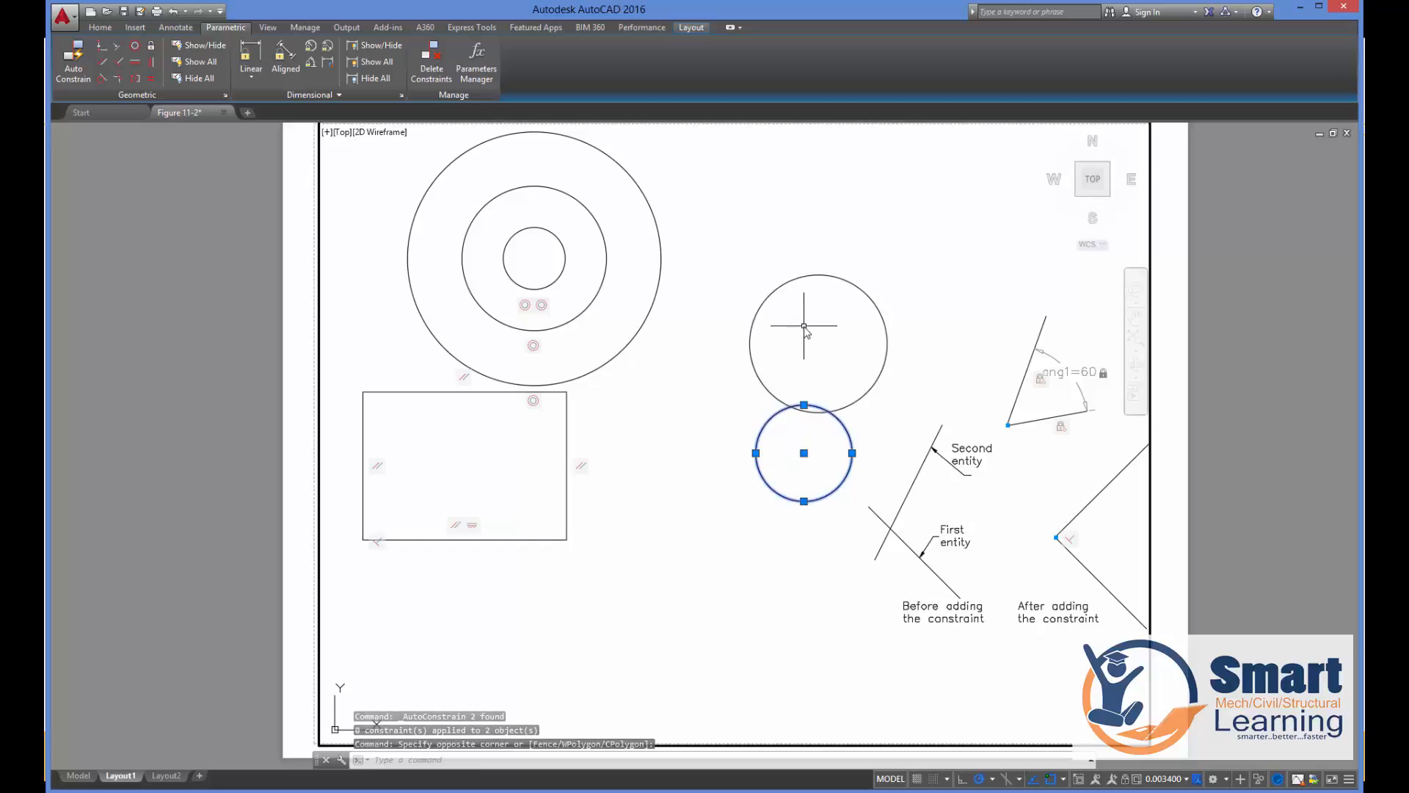
{"action": "key", "text": "Delete"}
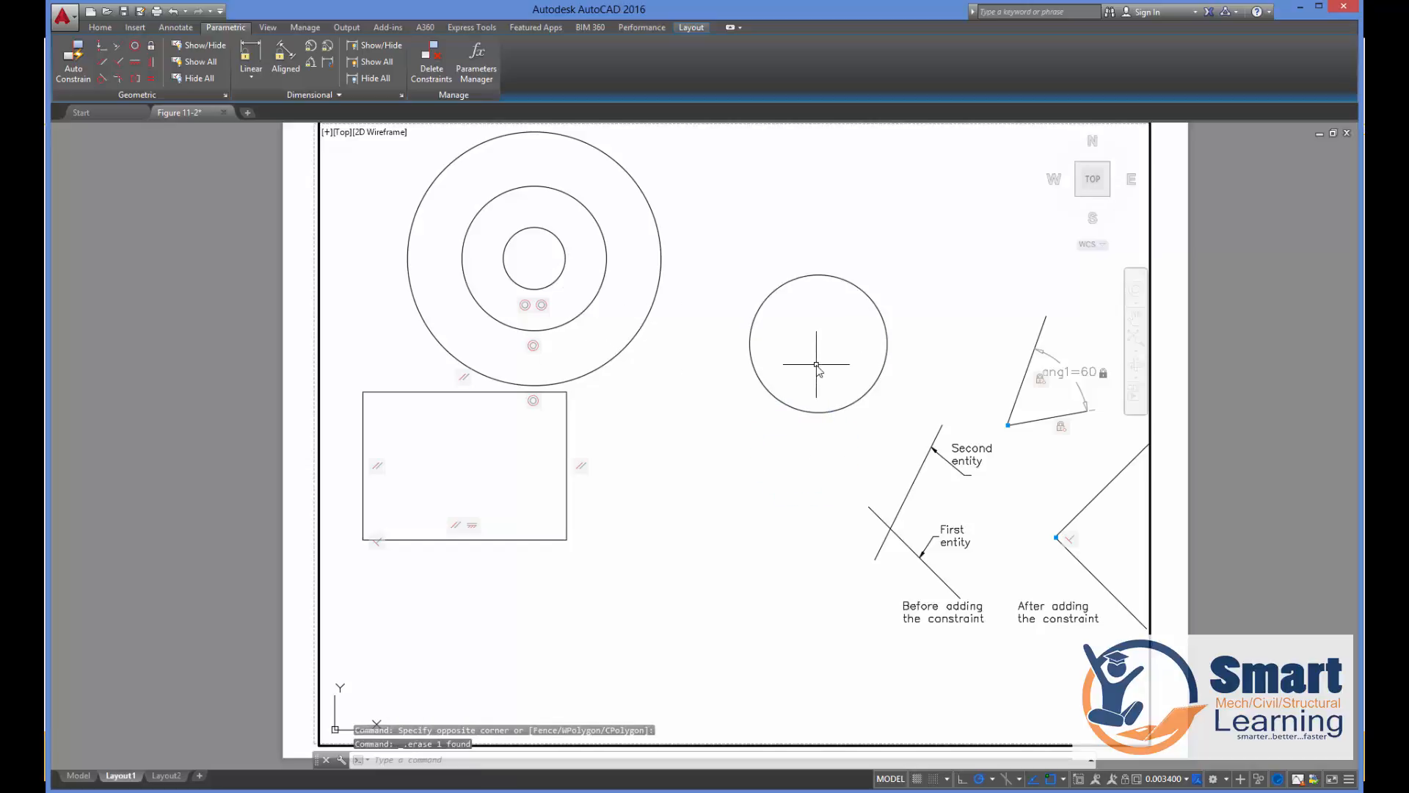
Draw a single line rising at about 16° that grazes the underside of the remaining circle.
{"action": "type", "text": "l"}
{"action": "key", "text": "Return"}
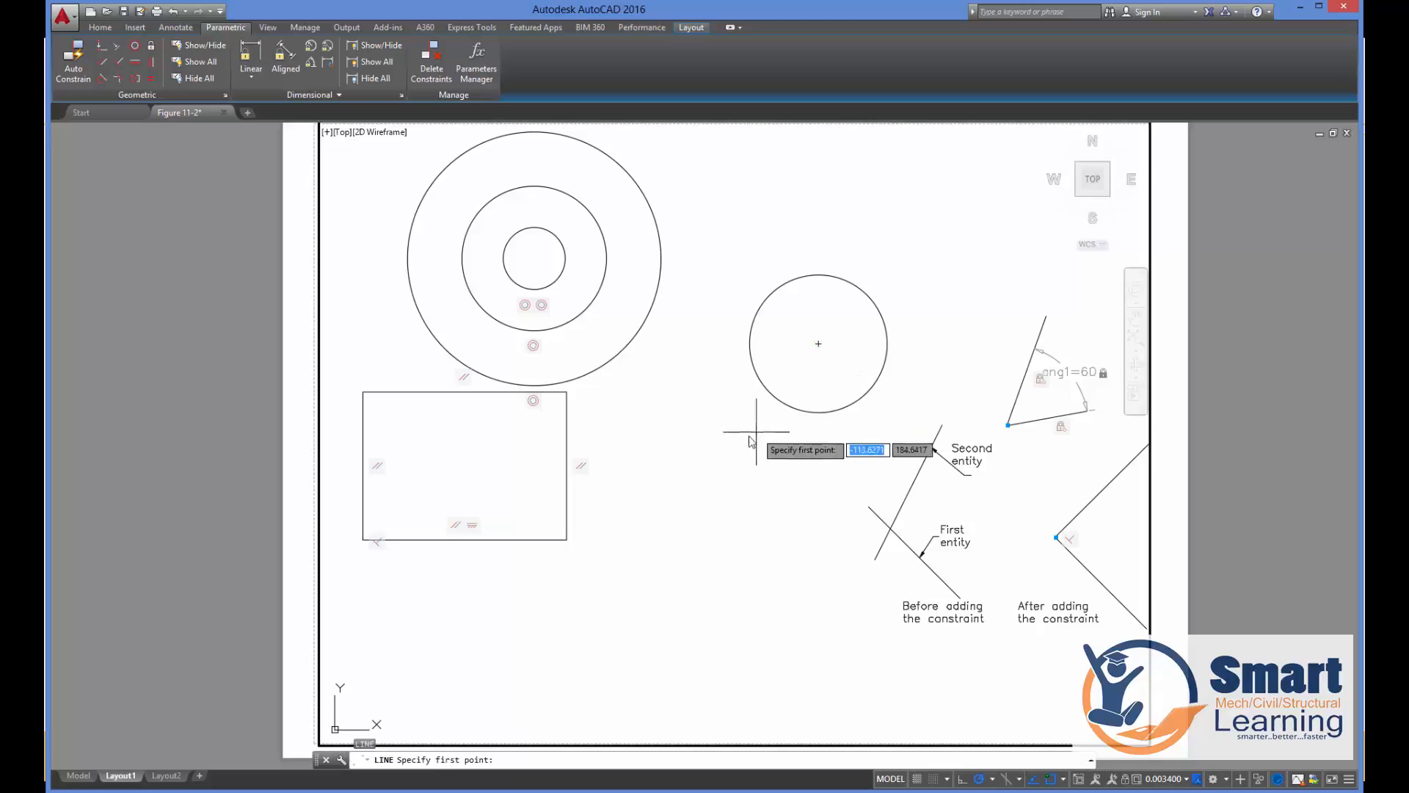
{"action": "left_click", "coordinate": [742, 438]}
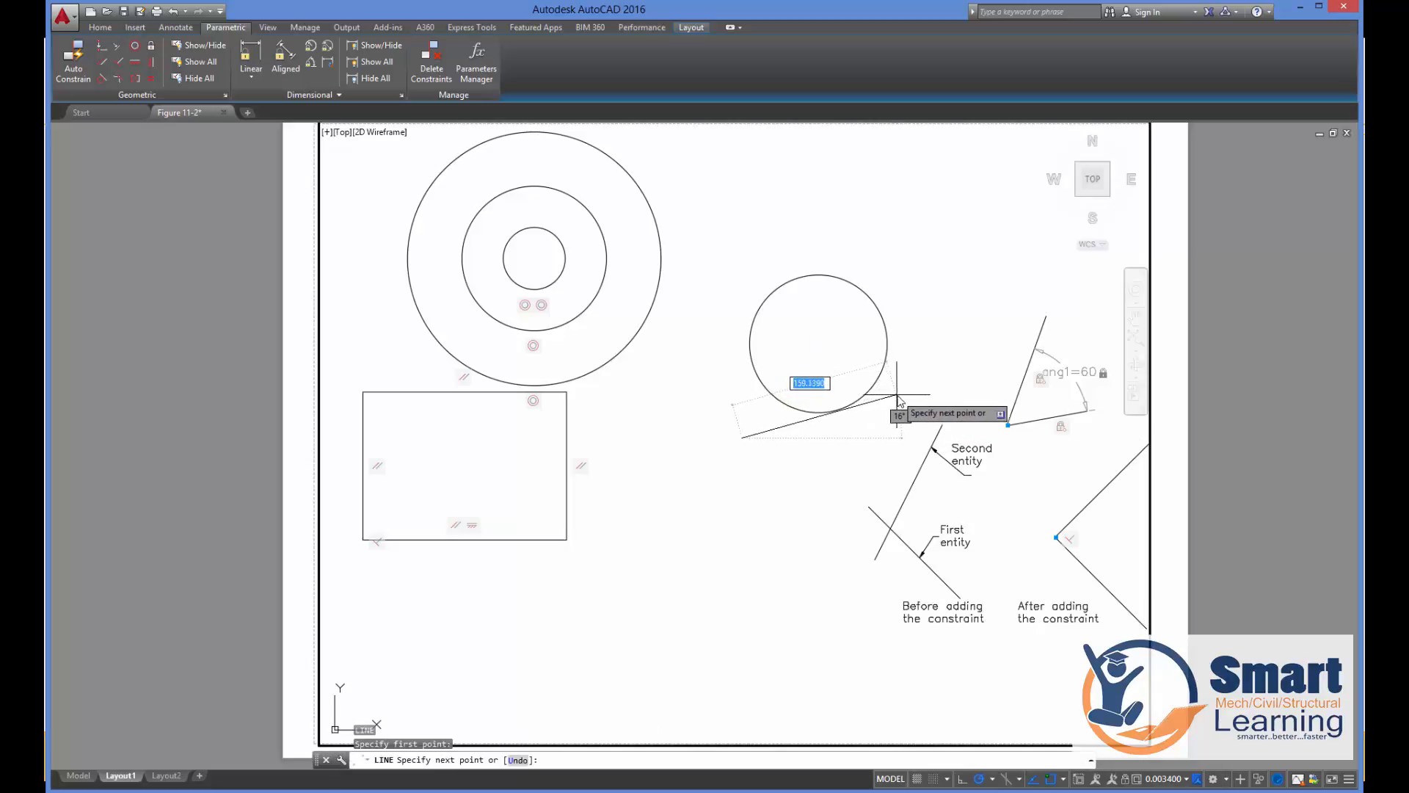
{"action": "left_click", "coordinate": [898, 395]}
{"action": "key", "text": "Return"}
Try to apply AutoConstrain to the circle and the slanted line beneath it.
{"action": "left_click", "coordinate": [813, 382]}
{"action": "left_click", "coordinate": [796, 460]}
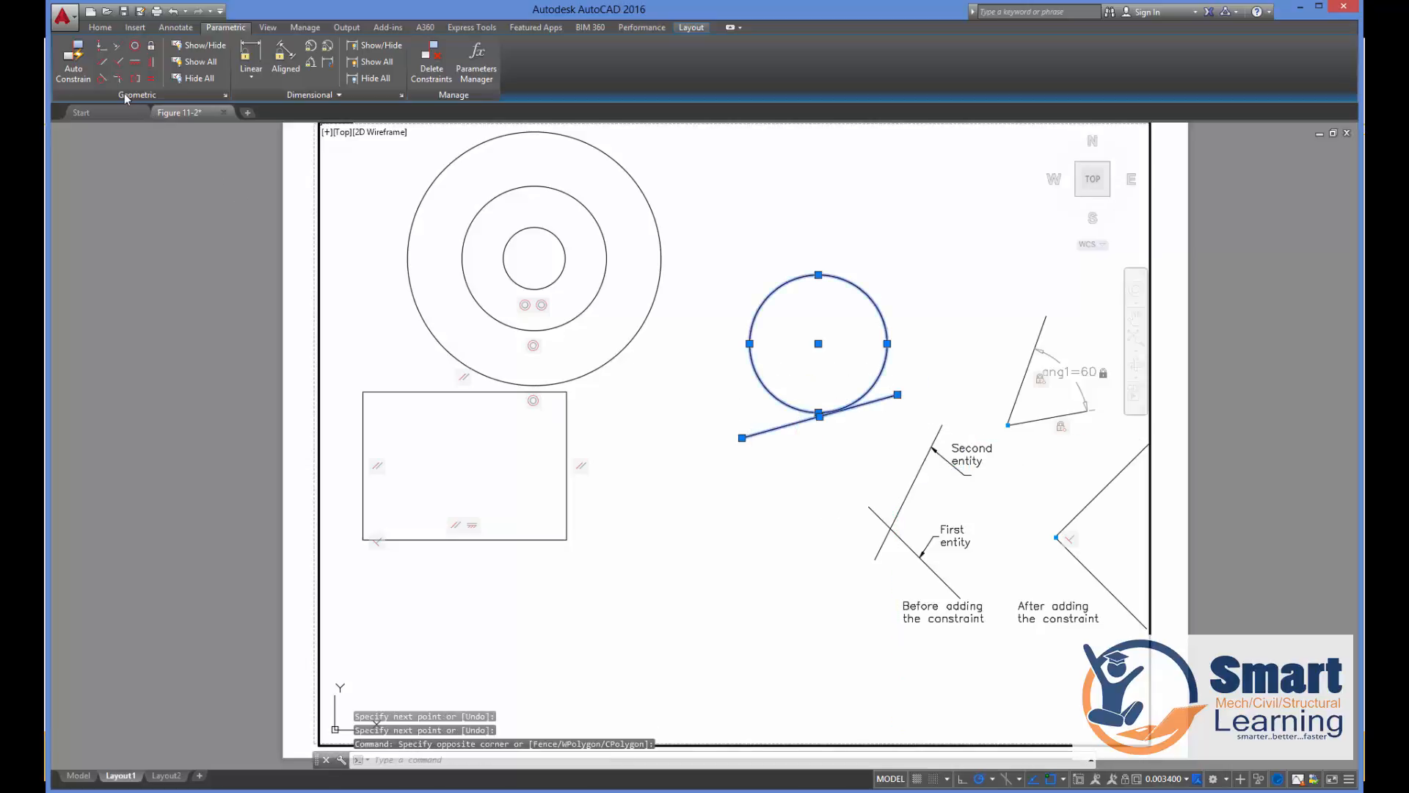
{"action": "left_click", "coordinate": [73, 56]}
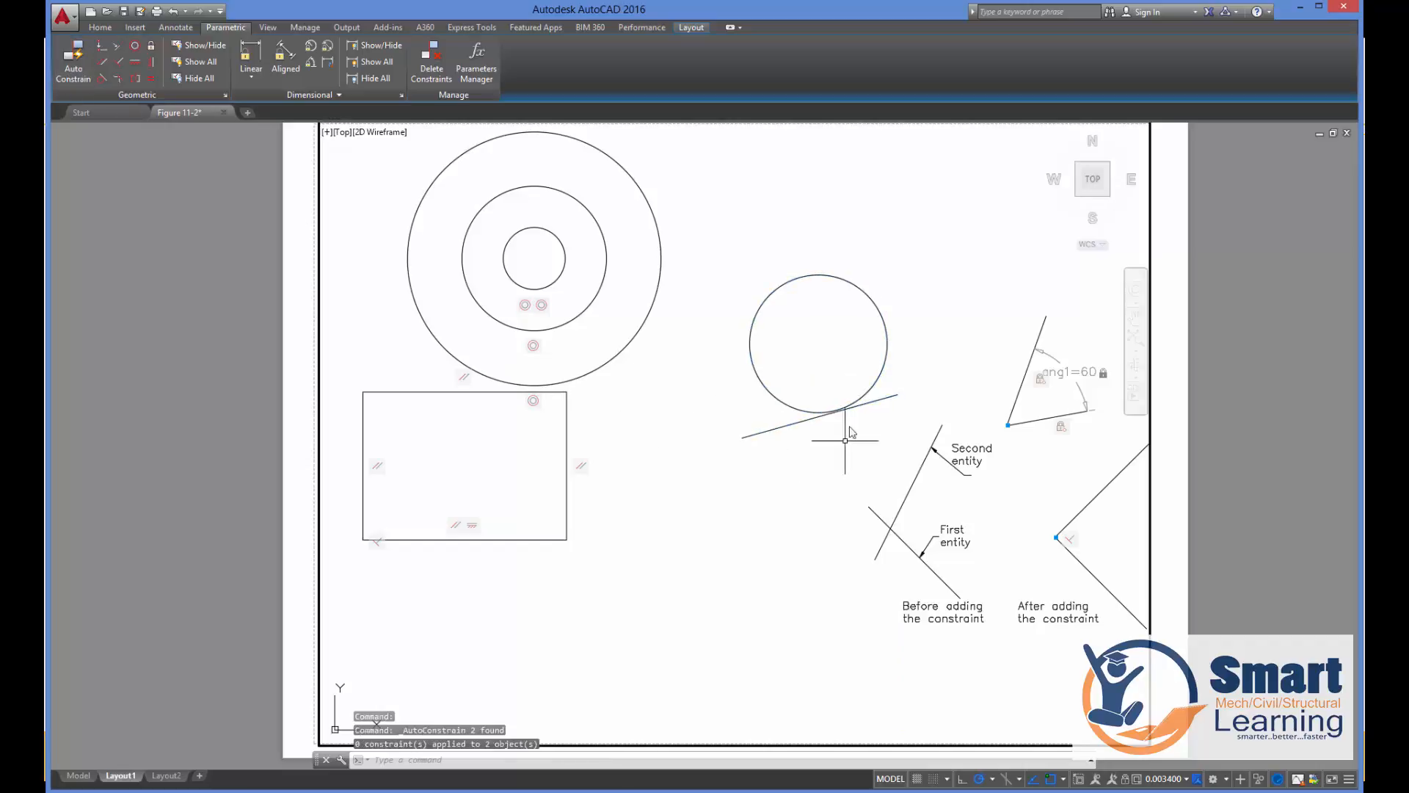
Stretch the slanted line's upper end to the centre of the circle.
{"action": "left_click", "coordinate": [867, 404]}
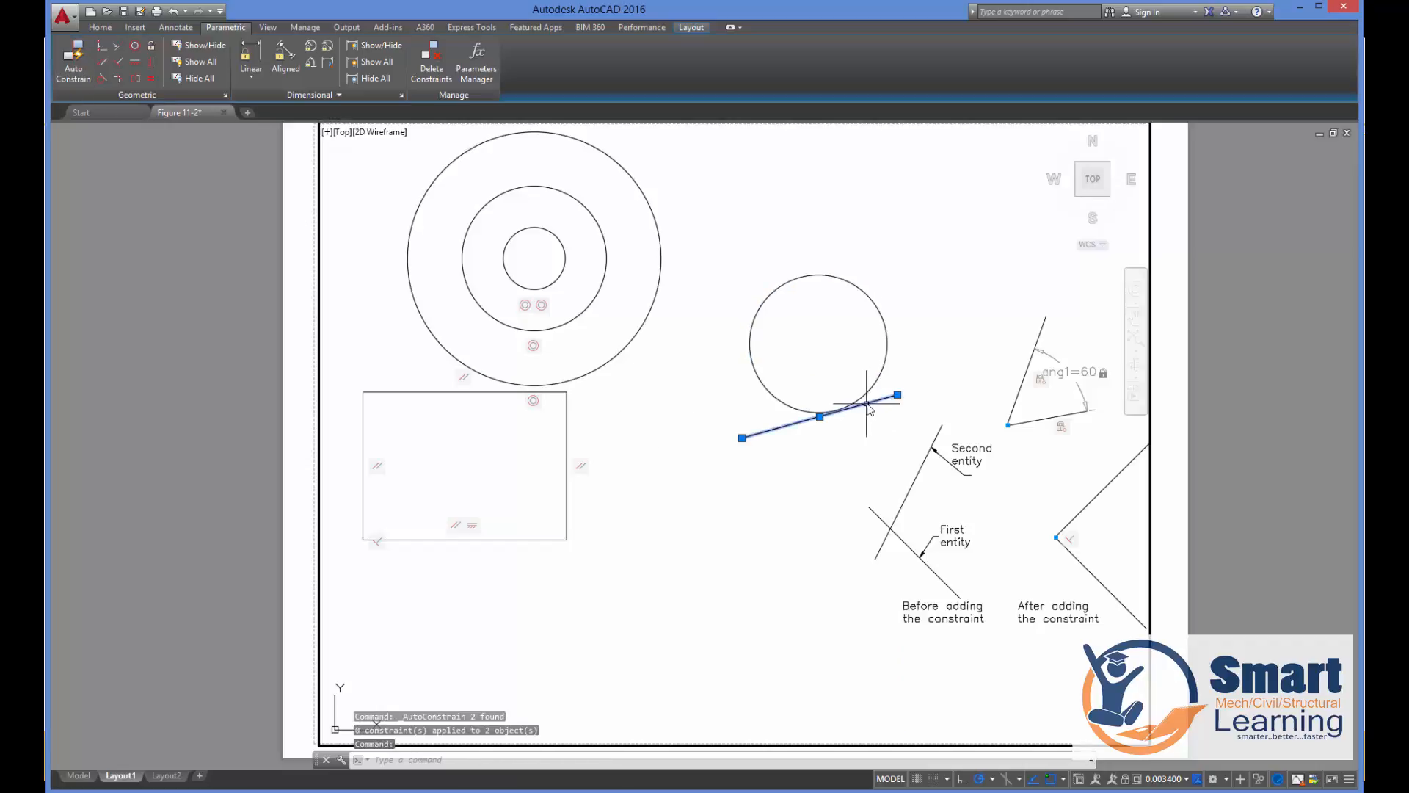
{"action": "left_click", "coordinate": [897, 395]}
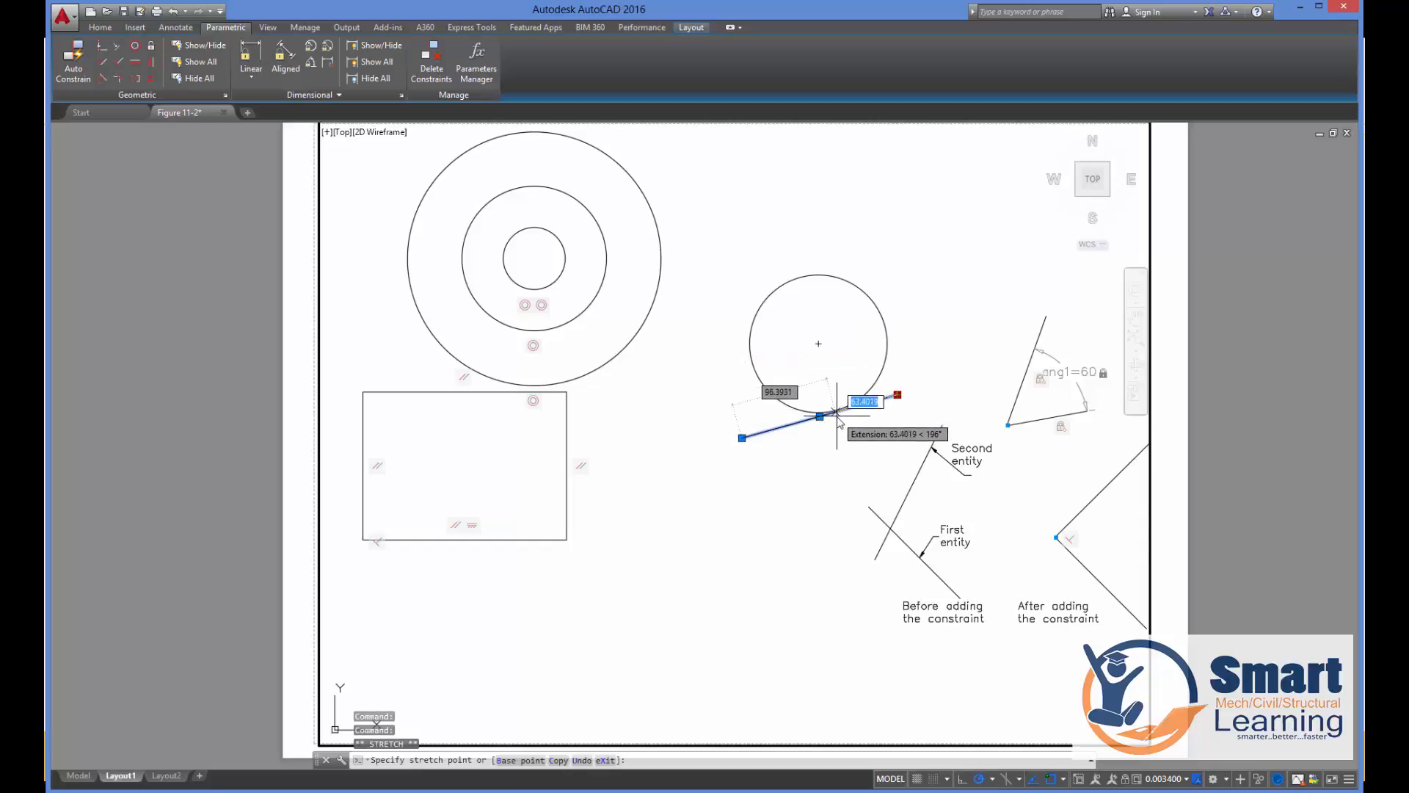
{"action": "scroll", "coordinate": [844, 411], "scroll_direction": "up", "scroll_amount": 5}
{"action": "left_click", "coordinate": [888, 366]}
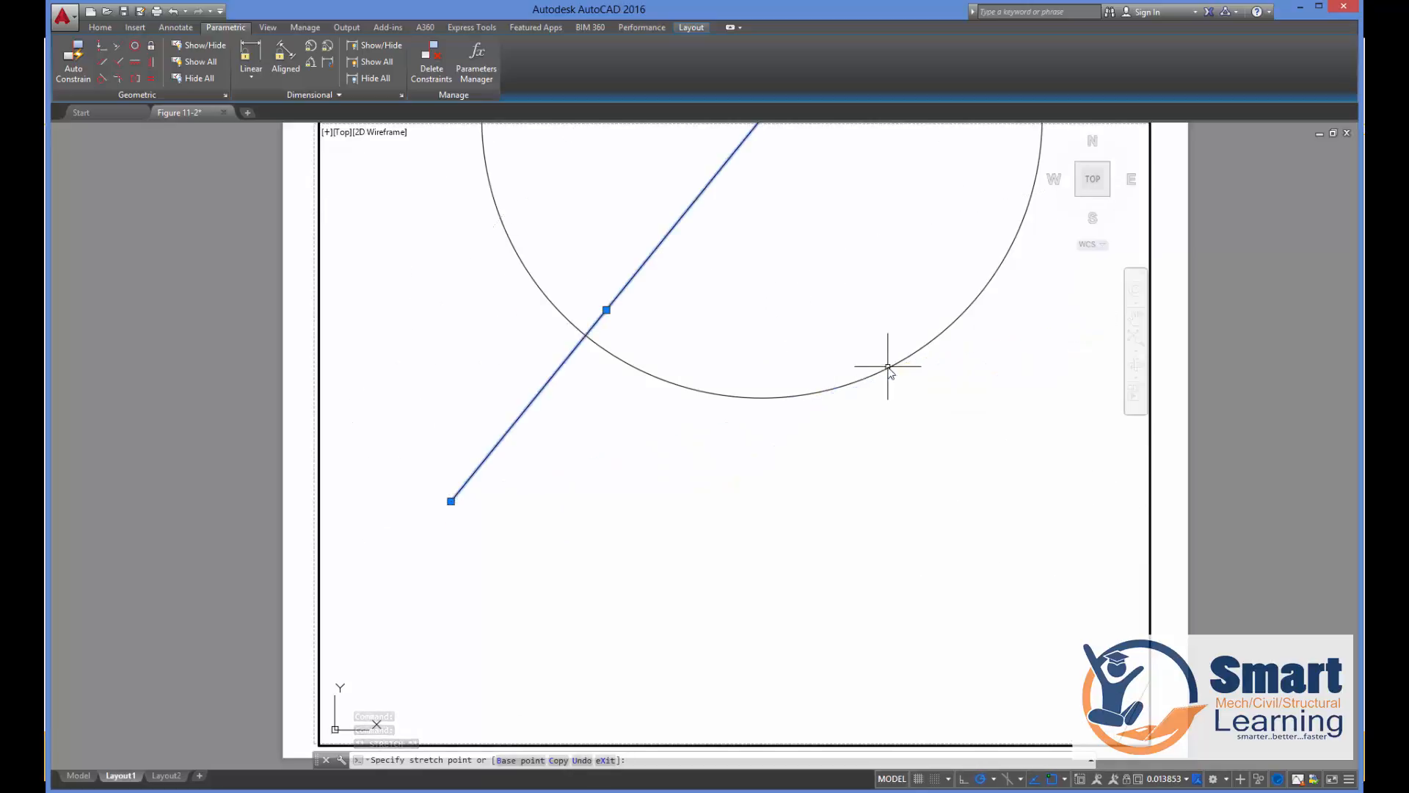
{"action": "scroll", "coordinate": [789, 421], "scroll_direction": "down", "scroll_amount": 4}
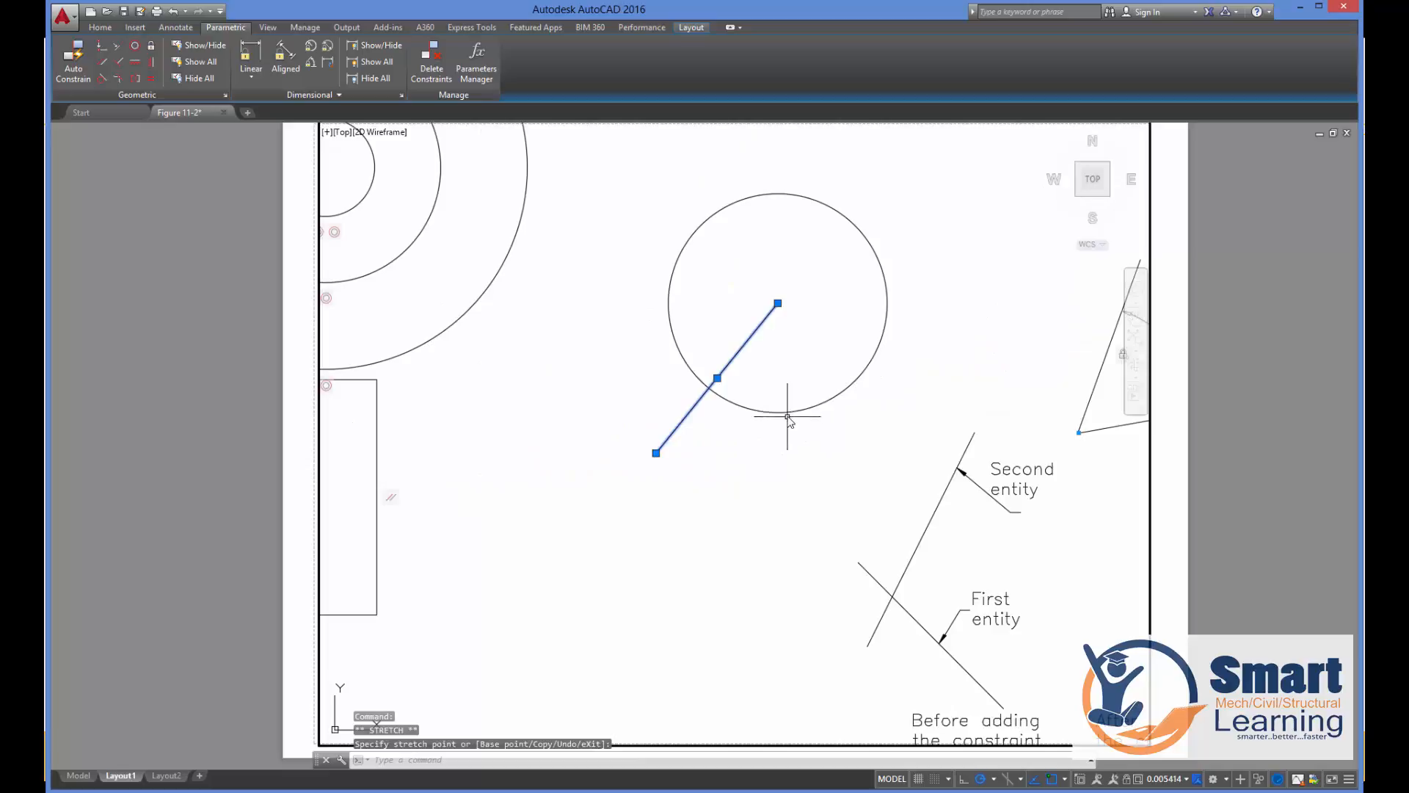
Move the slanted line by its midpoint onto the lower-right edge of the circle.
{"action": "key", "text": "Return"}
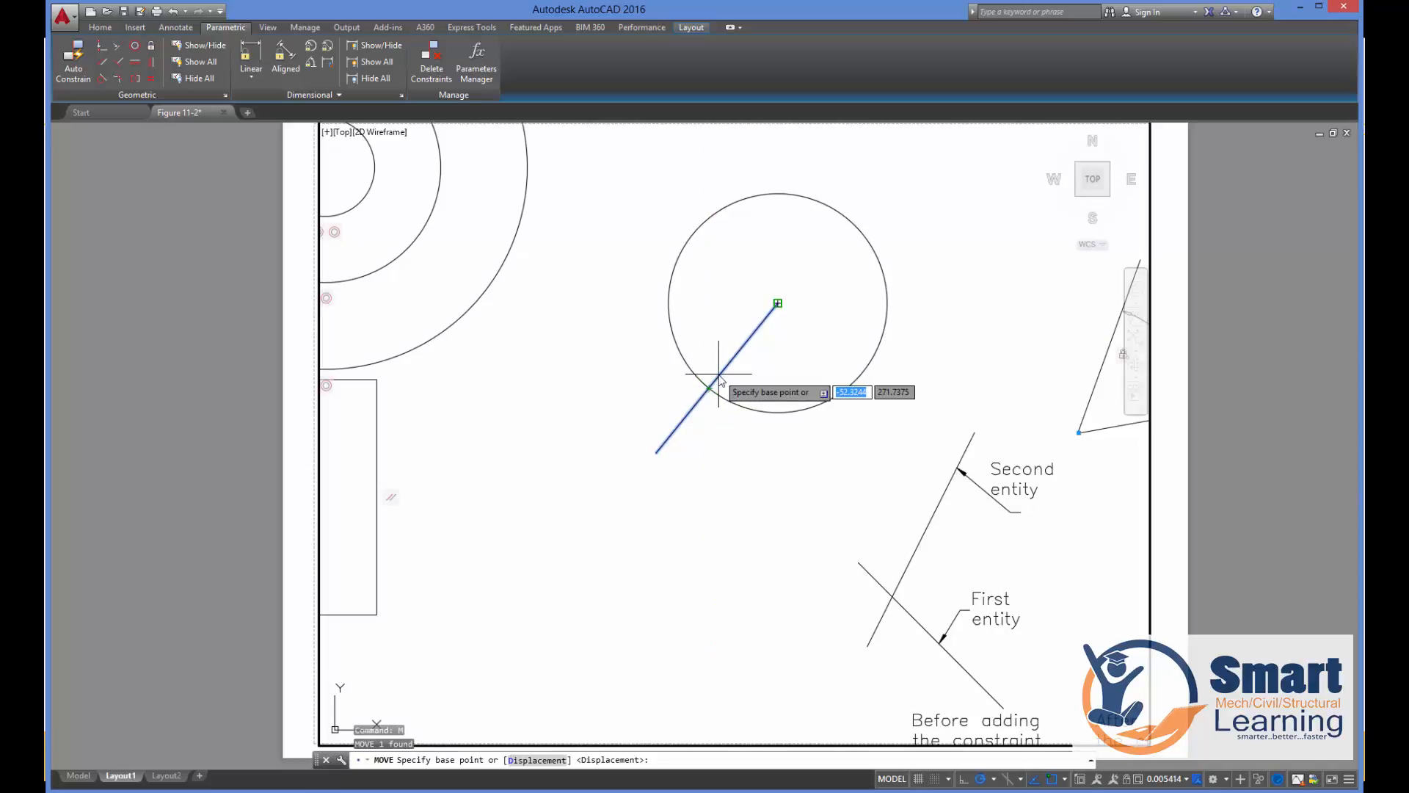
{"action": "type", "text": "mi"}
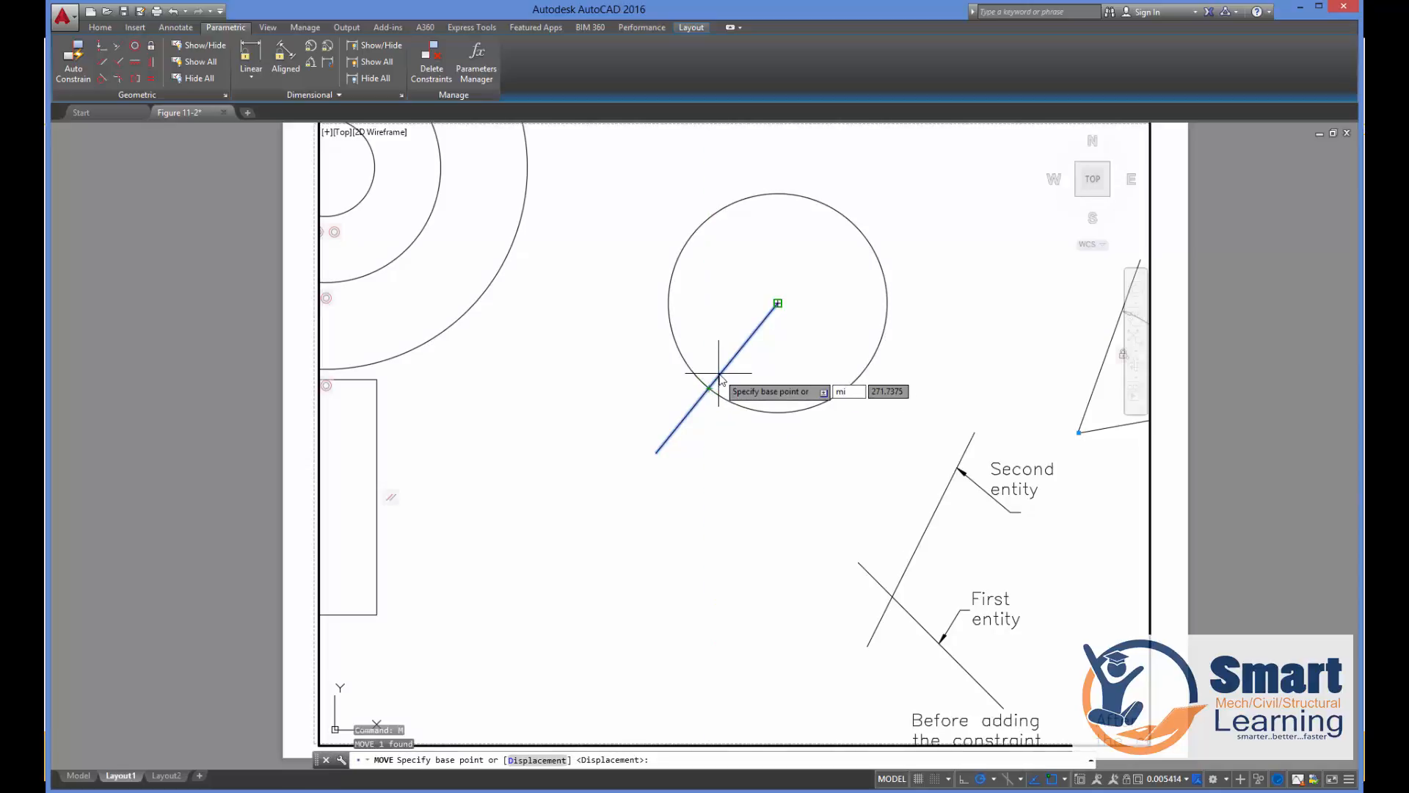
{"action": "type", "text": "d"}
{"action": "key", "text": "Return"}
{"action": "left_click", "coordinate": [717, 378]}
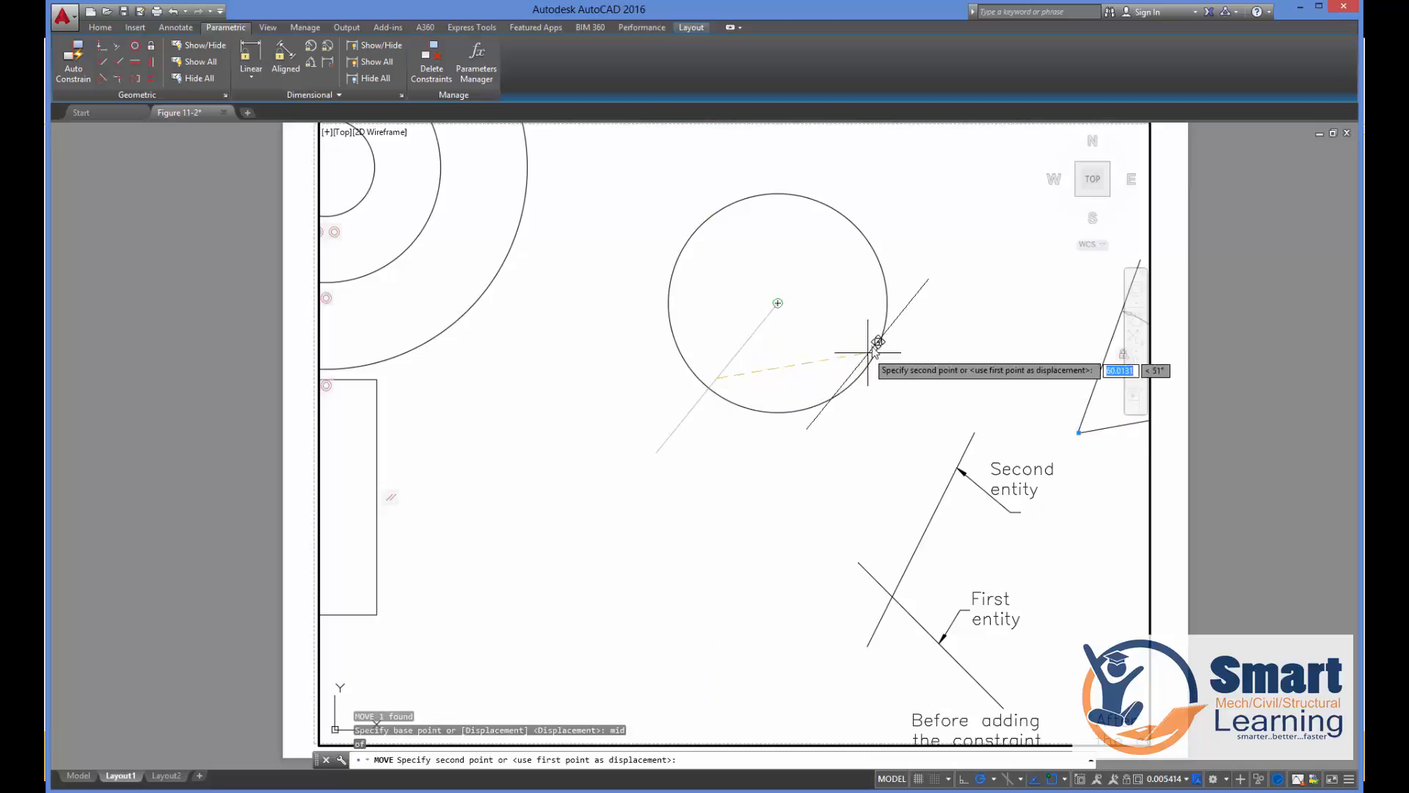
{"action": "left_click", "coordinate": [863, 374]}
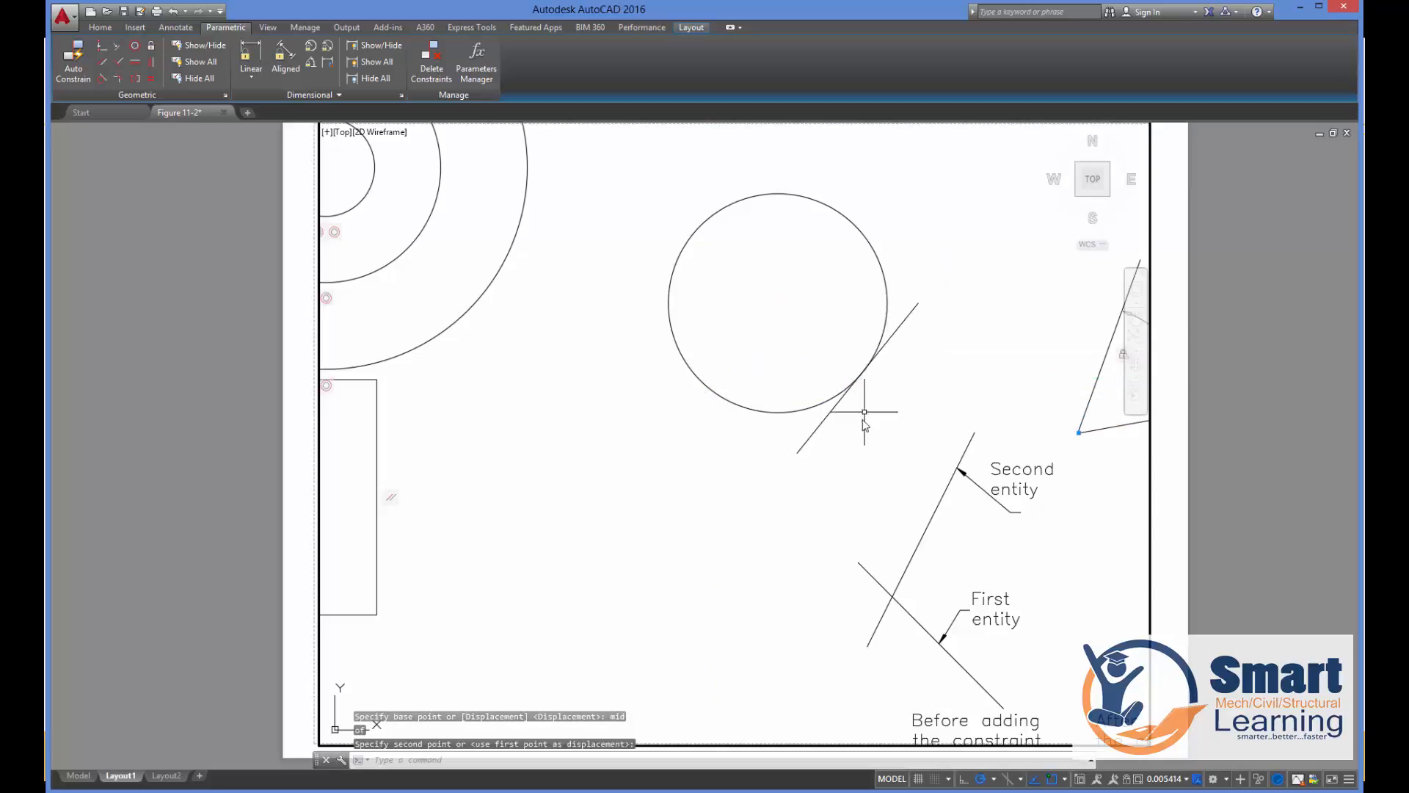
Try to apply AutoConstrain to the circle and the slanted line touching its lower-right edge.
{"action": "left_click", "coordinate": [985, 415]}
{"action": "left_click", "coordinate": [826, 369]}
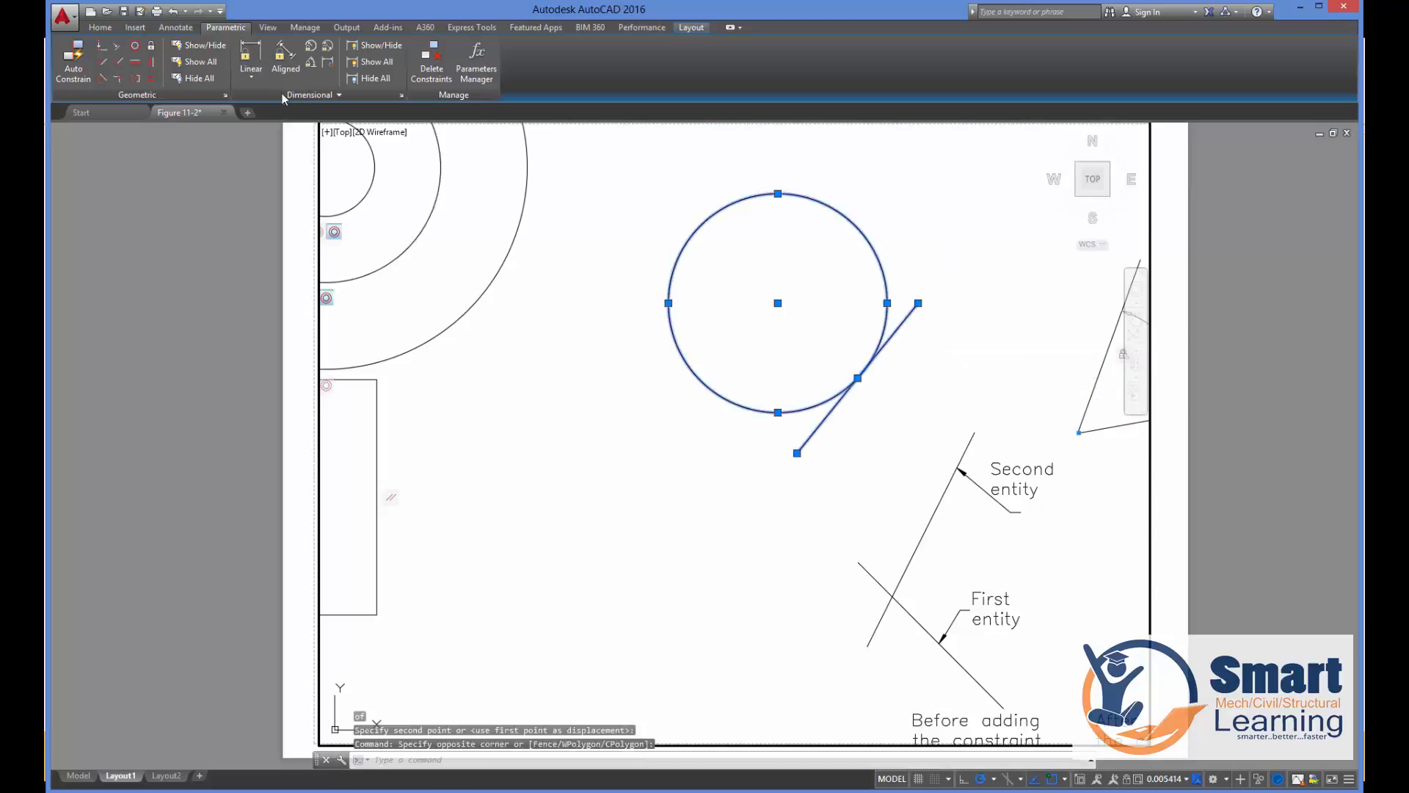
{"action": "left_click", "coordinate": [73, 62]}
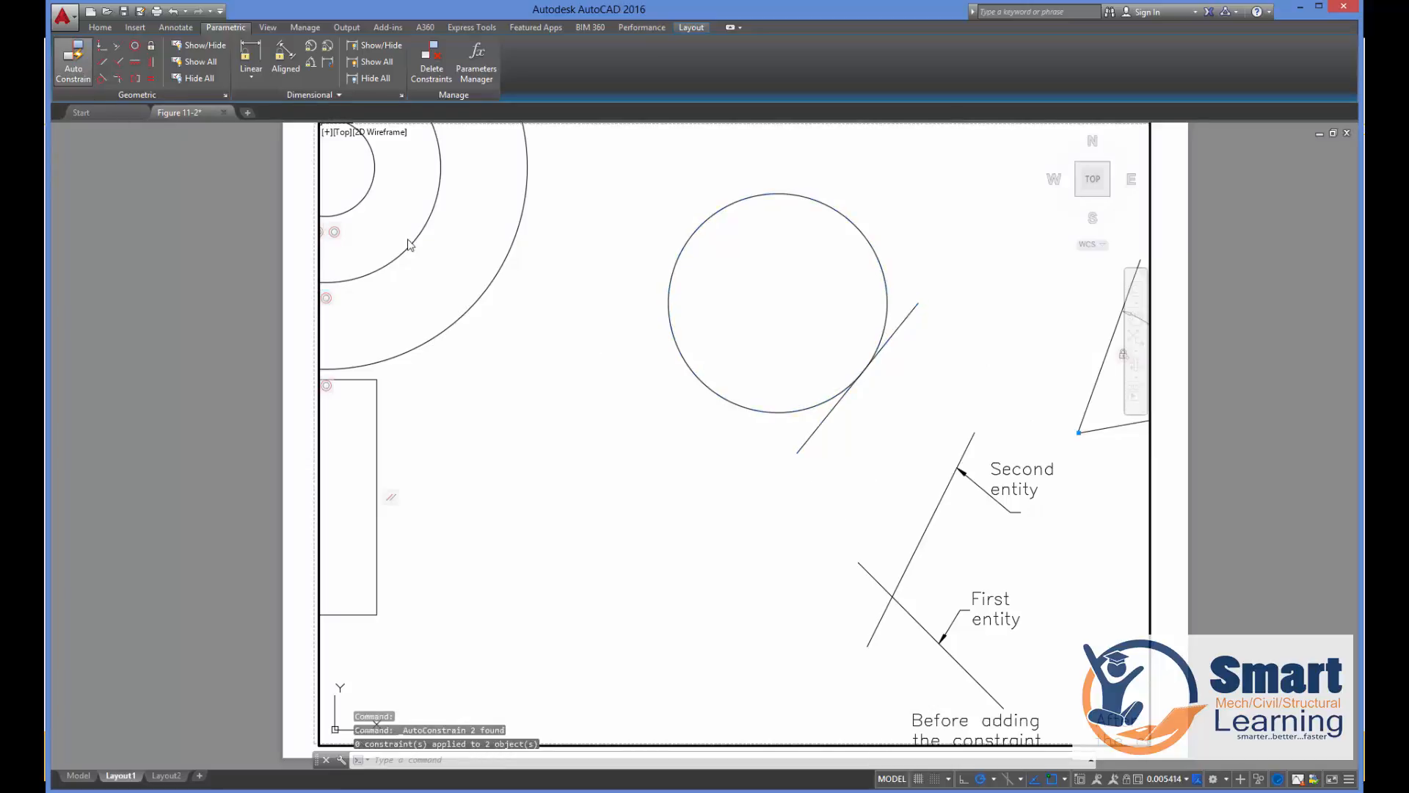
Test the circle for a constraint by moving it by its centre away from the slanted line, and undo the move.
{"action": "left_click", "coordinate": [830, 402]}
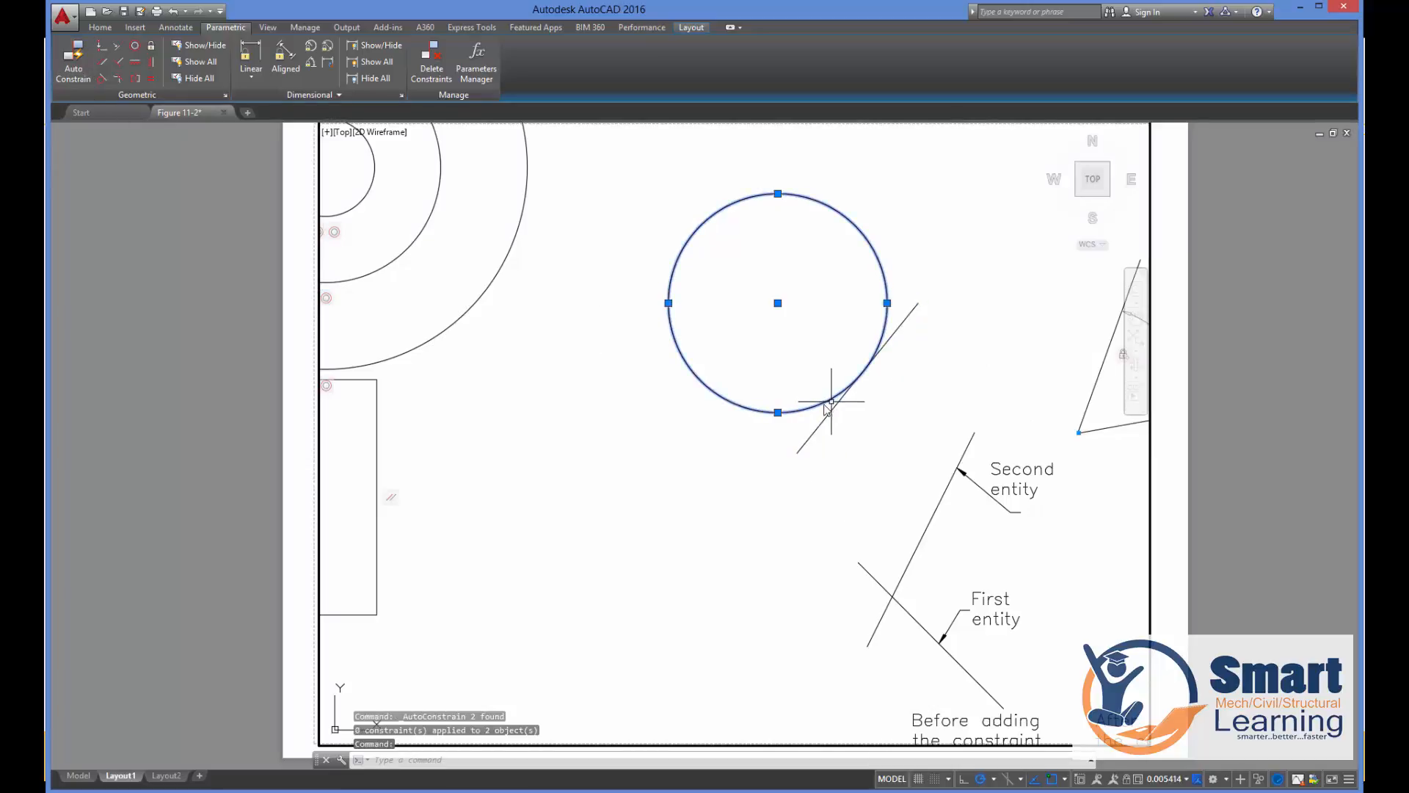
{"action": "left_click", "coordinate": [775, 308]}
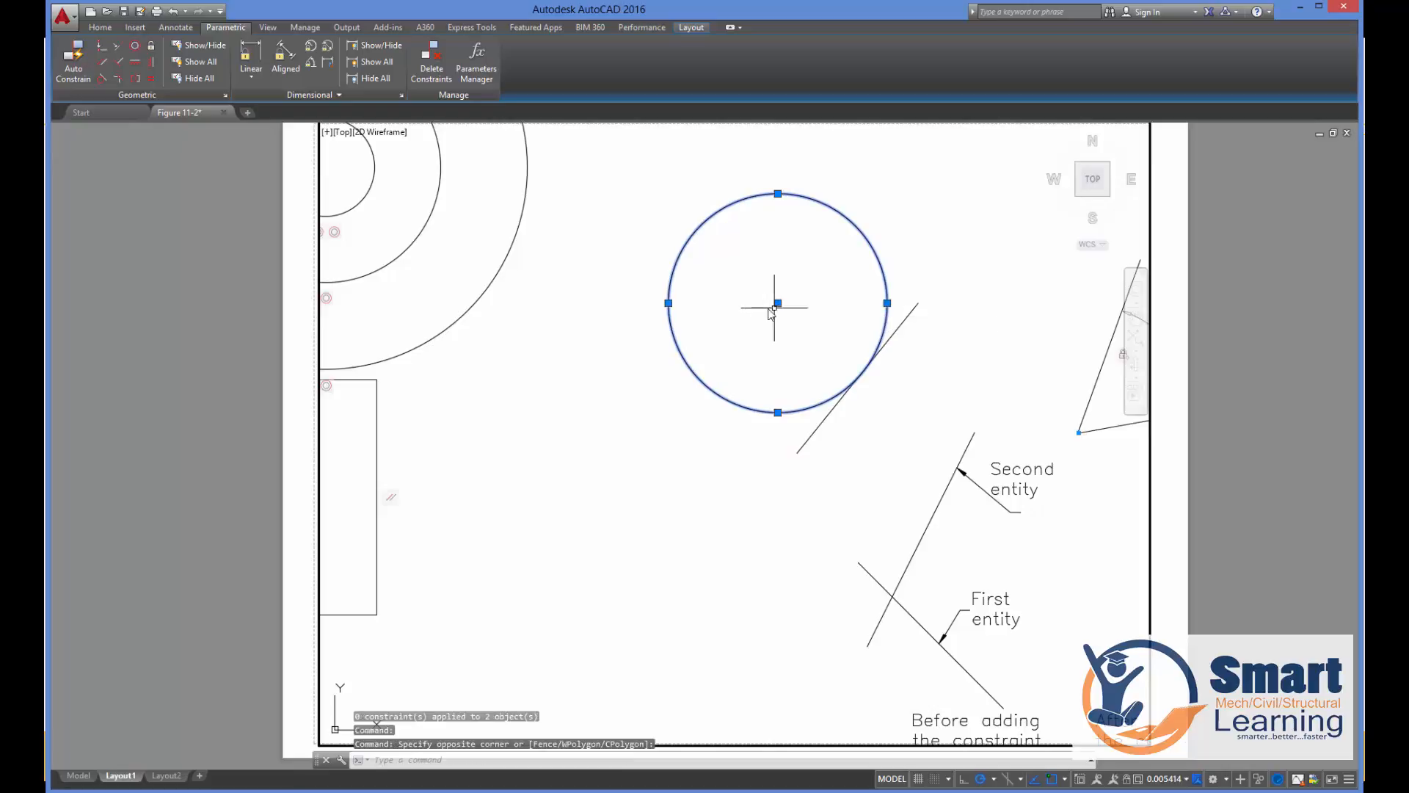
{"action": "left_click", "coordinate": [777, 303]}
{"action": "left_click", "coordinate": [639, 302]}
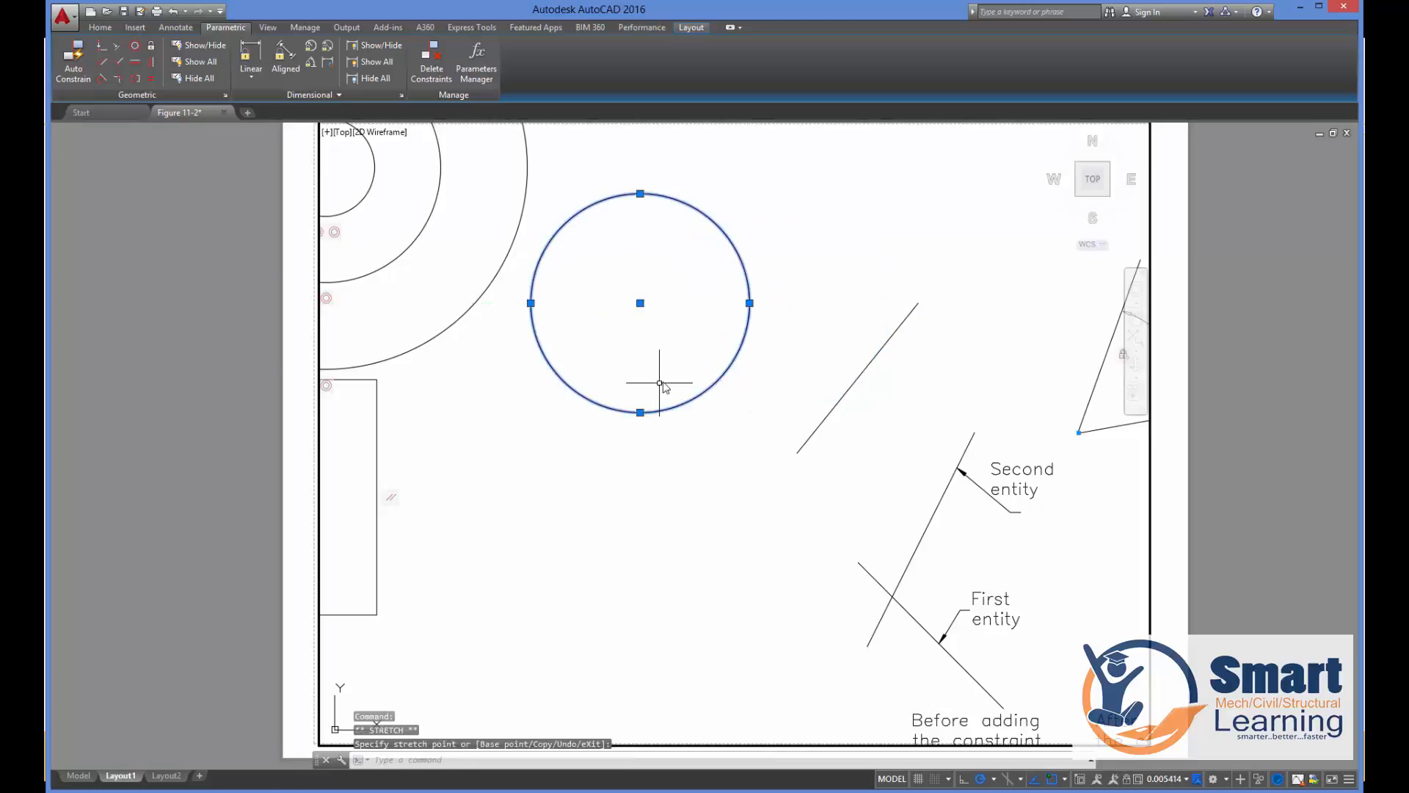
{"action": "key", "text": "ctrl+z"}
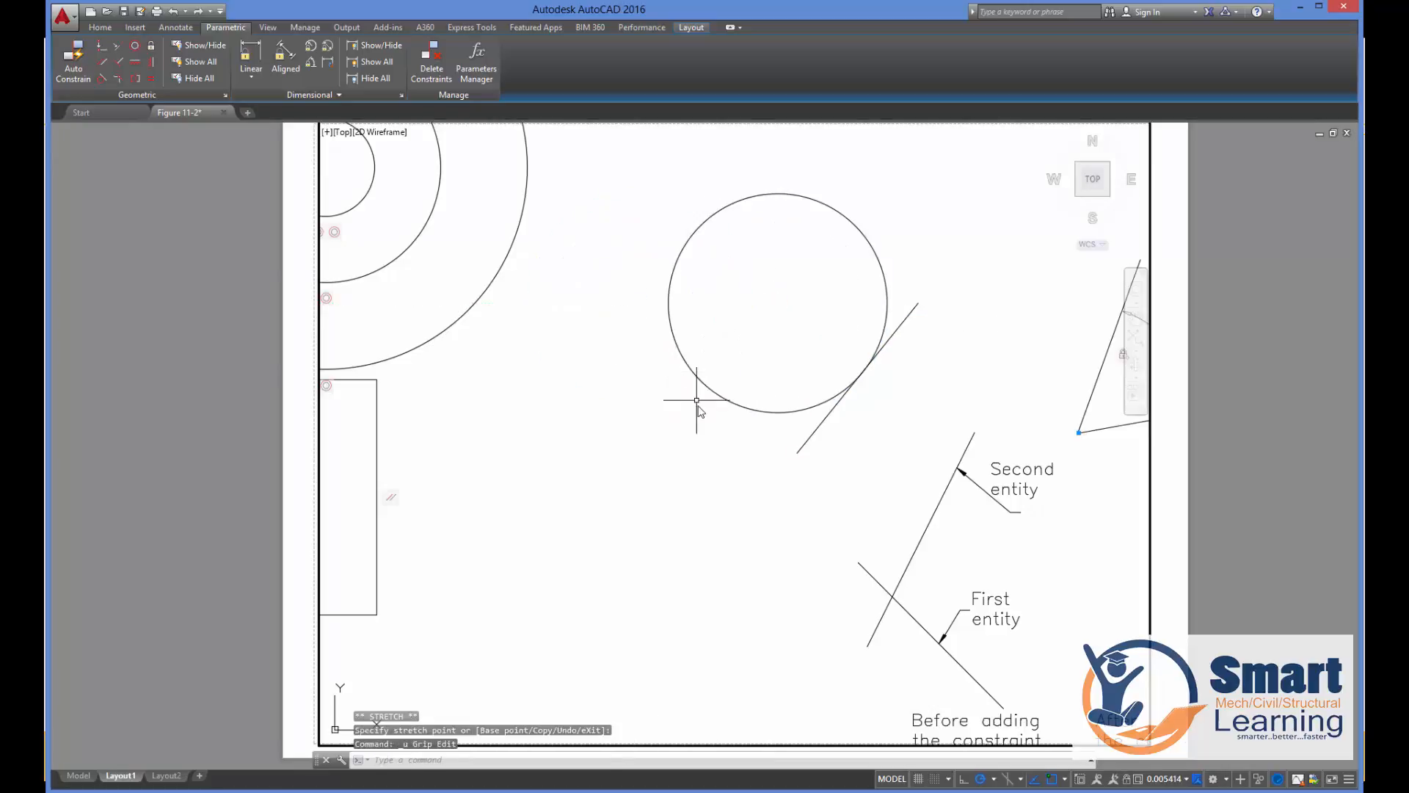
Erase the circle with its slanted line, the three concentric circles and the rectangle.
{"action": "scroll", "coordinate": [654, 425], "scroll_direction": "down", "scroll_amount": 4}
{"action": "middle_click_drag", "start_coordinate": [632, 430], "coordinate": [747, 459]}
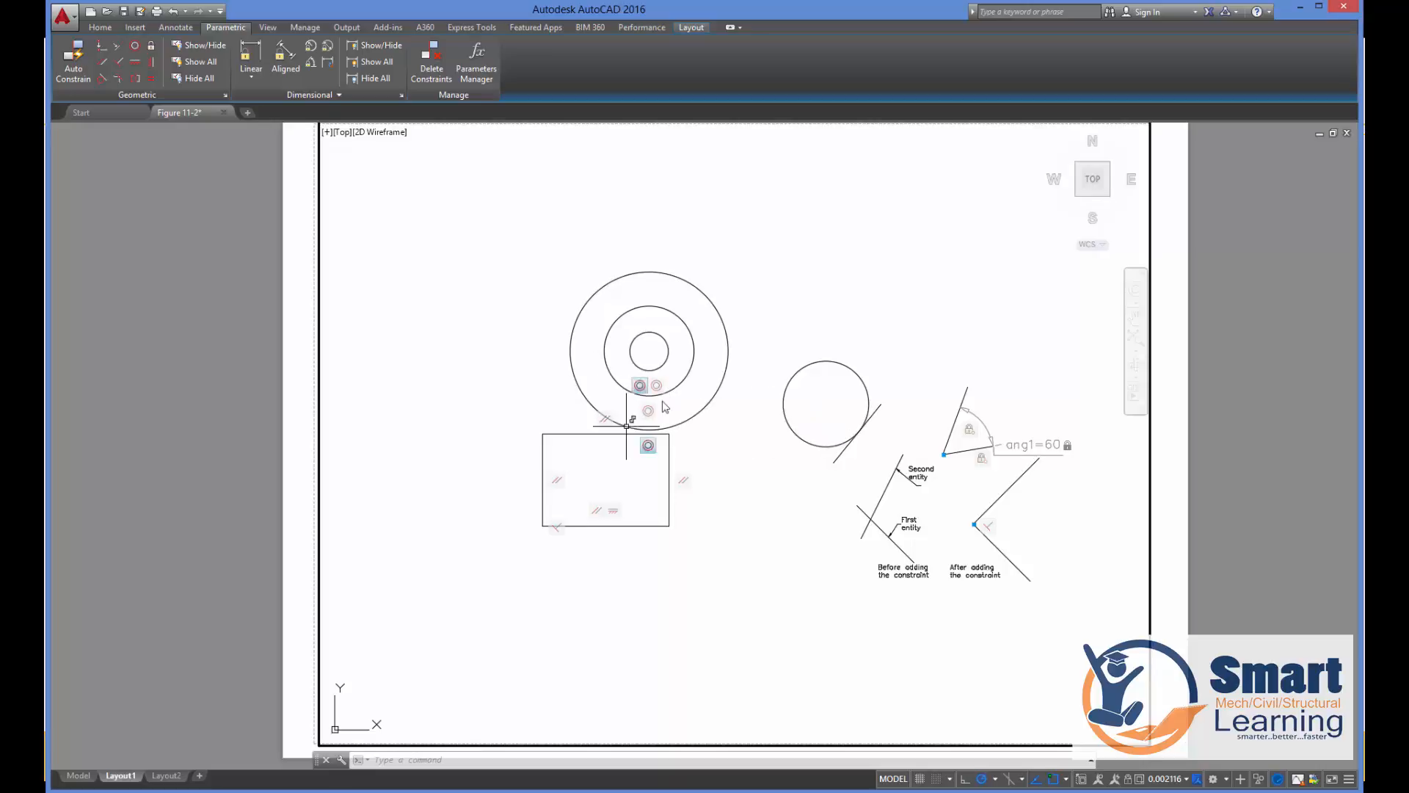
{"action": "left_click", "coordinate": [907, 267]}
{"action": "left_click", "coordinate": [751, 449]}
{"action": "left_click", "coordinate": [753, 251]}
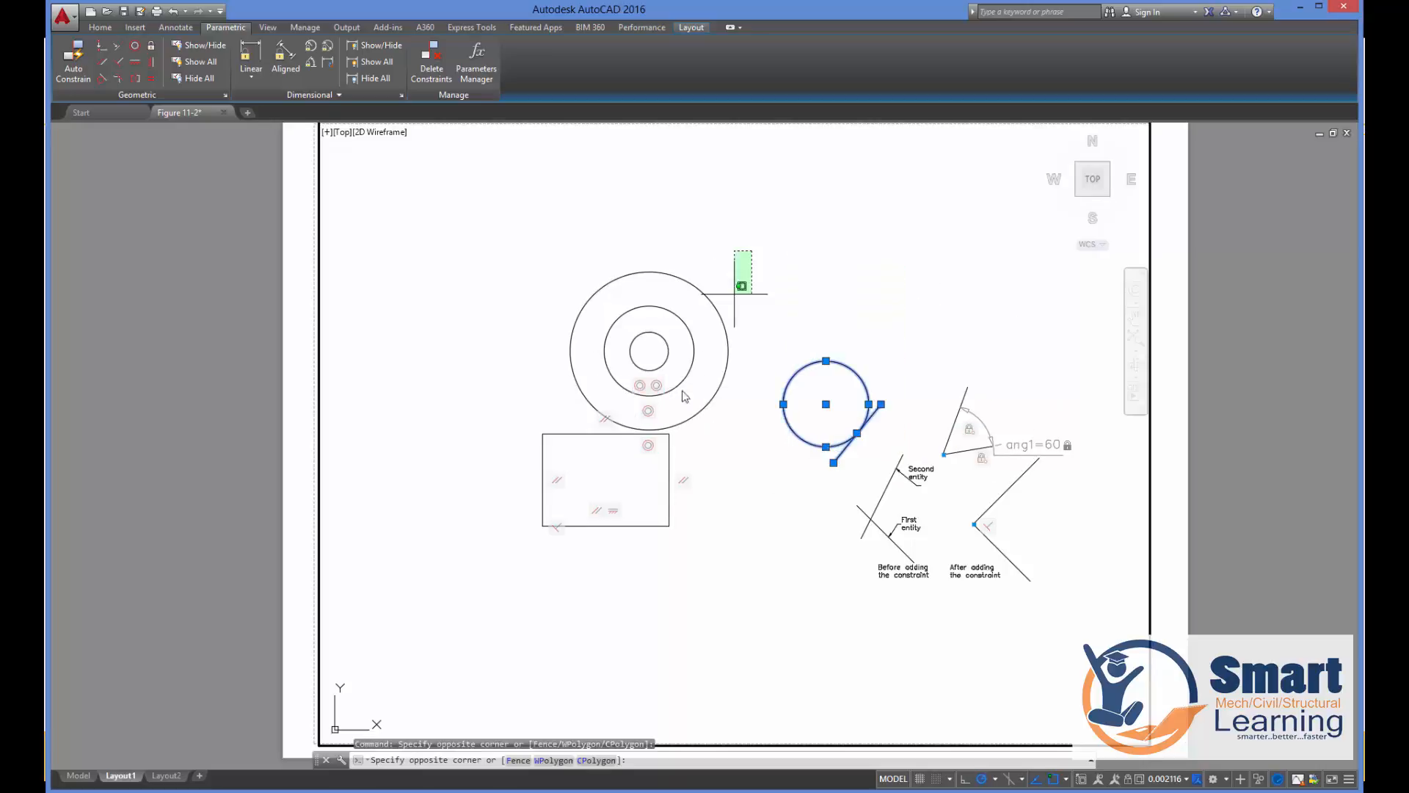
{"action": "left_click", "coordinate": [557, 558]}
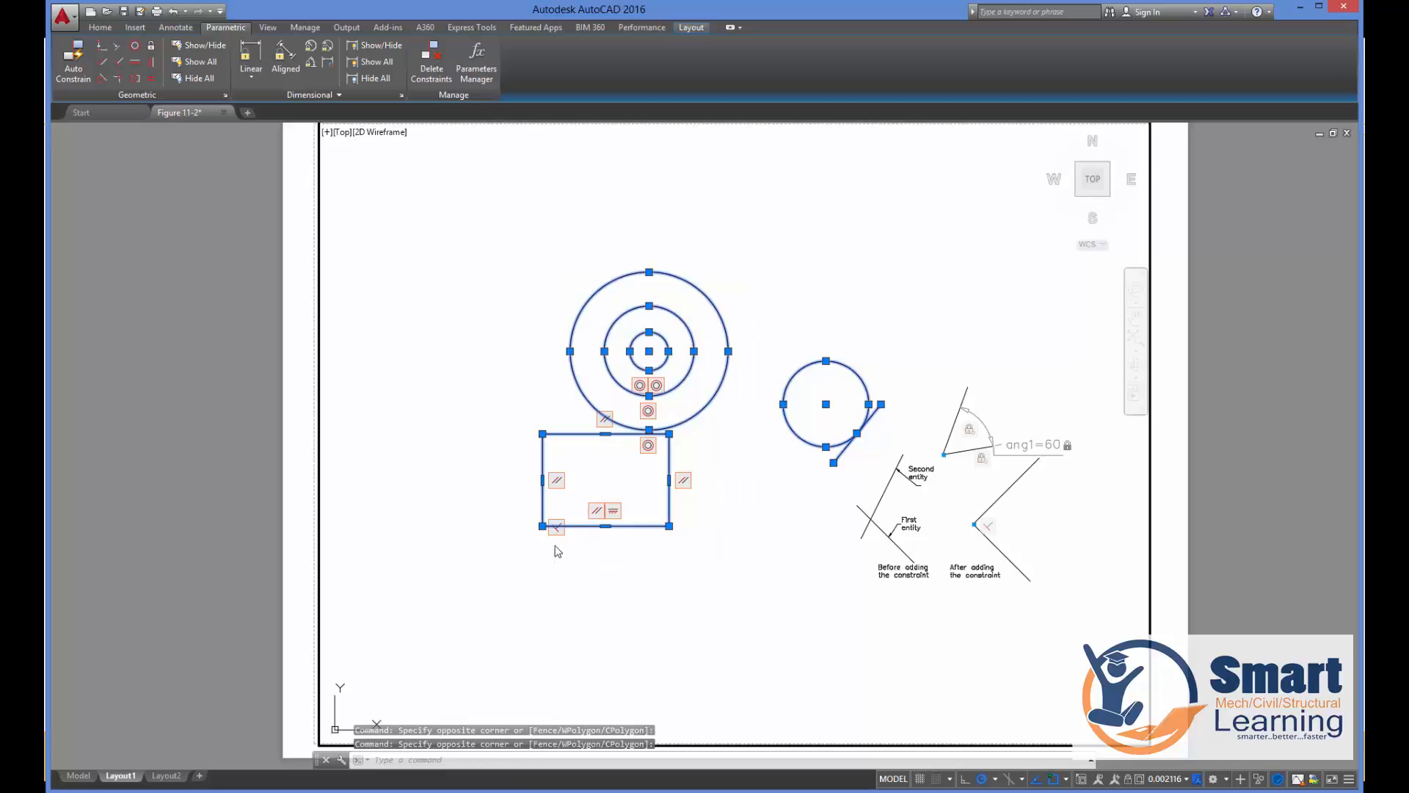
{"action": "key", "text": "Delete"}
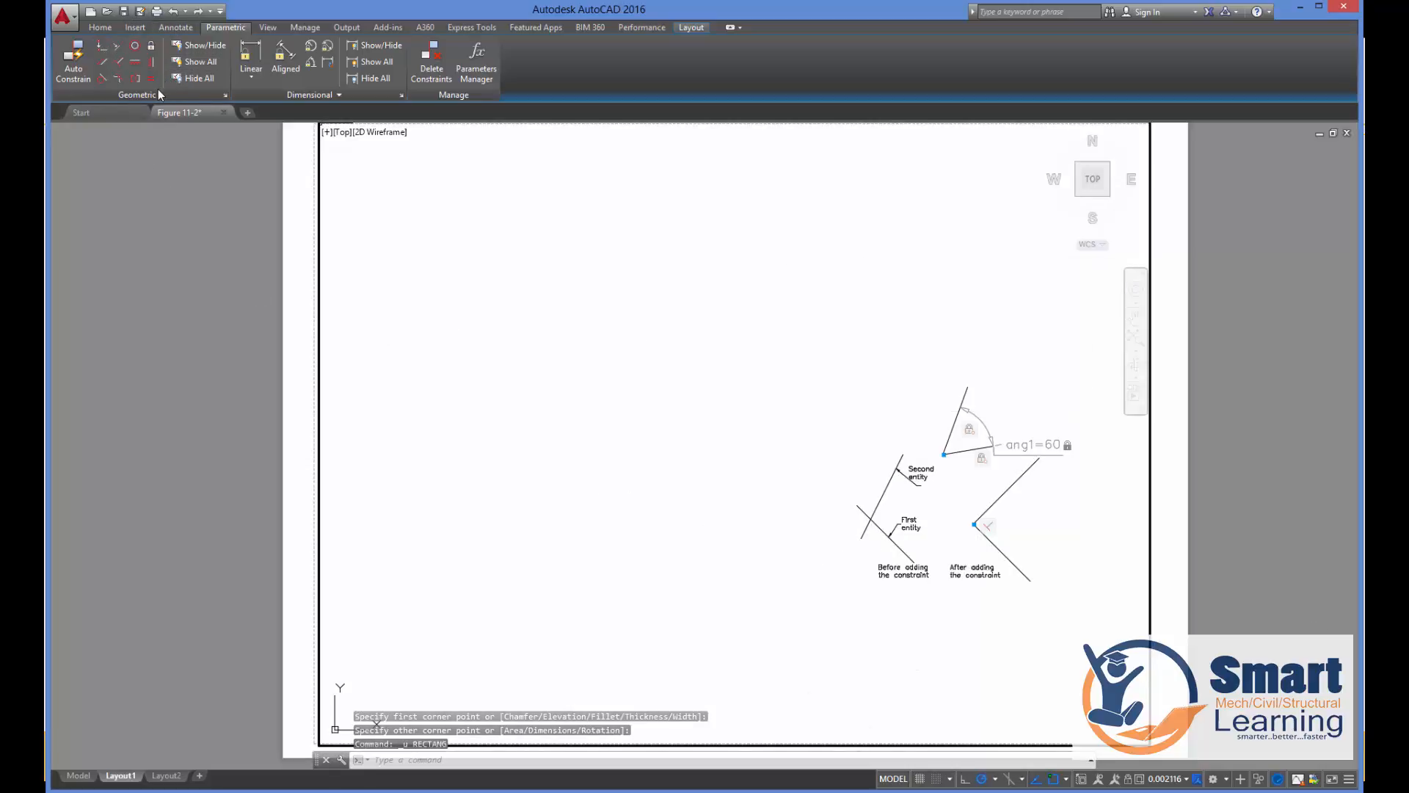
Turn on Infer geometric constraints in the constraint settings and check the dimensional constraint options.
{"action": "left_click", "coordinate": [225, 96]}
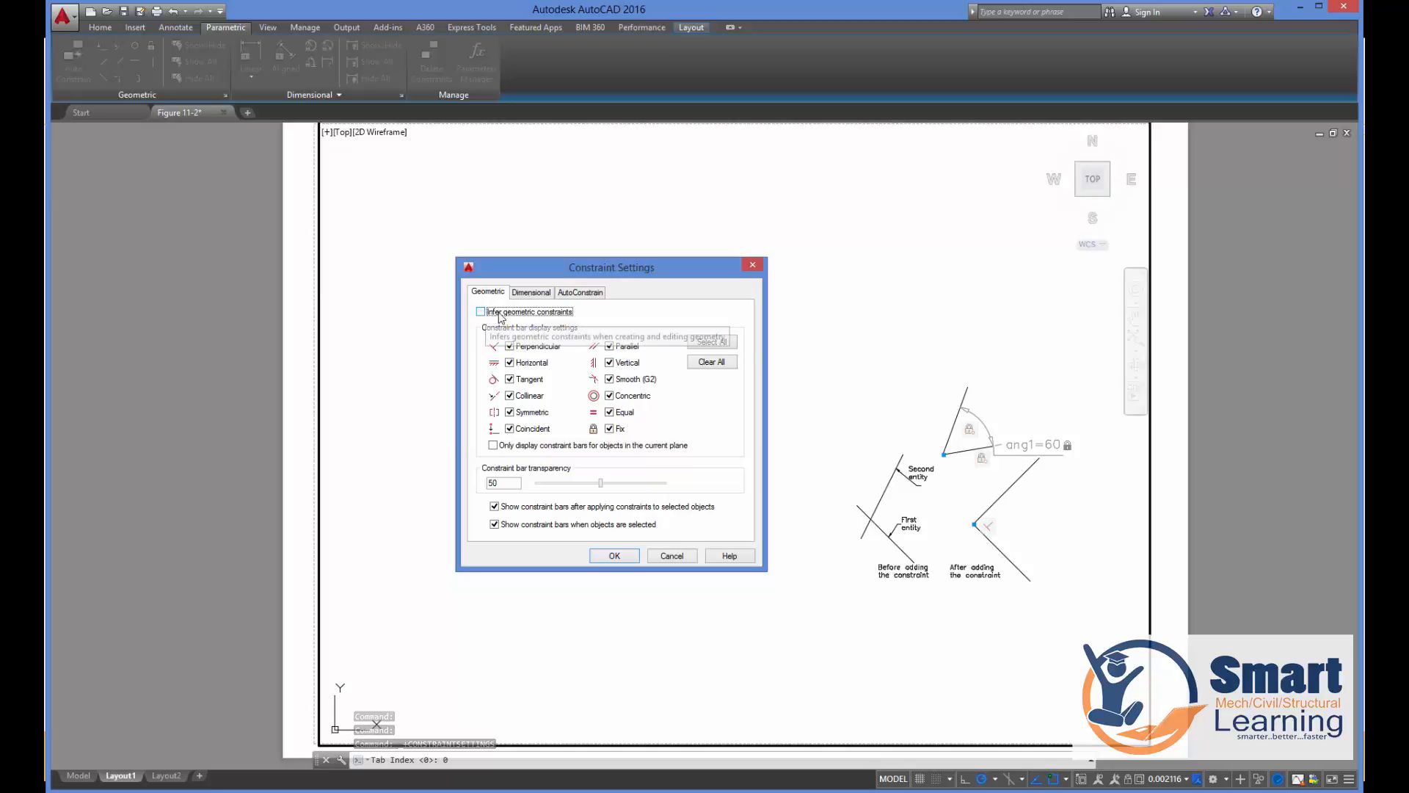
{"action": "left_click", "coordinate": [481, 312]}
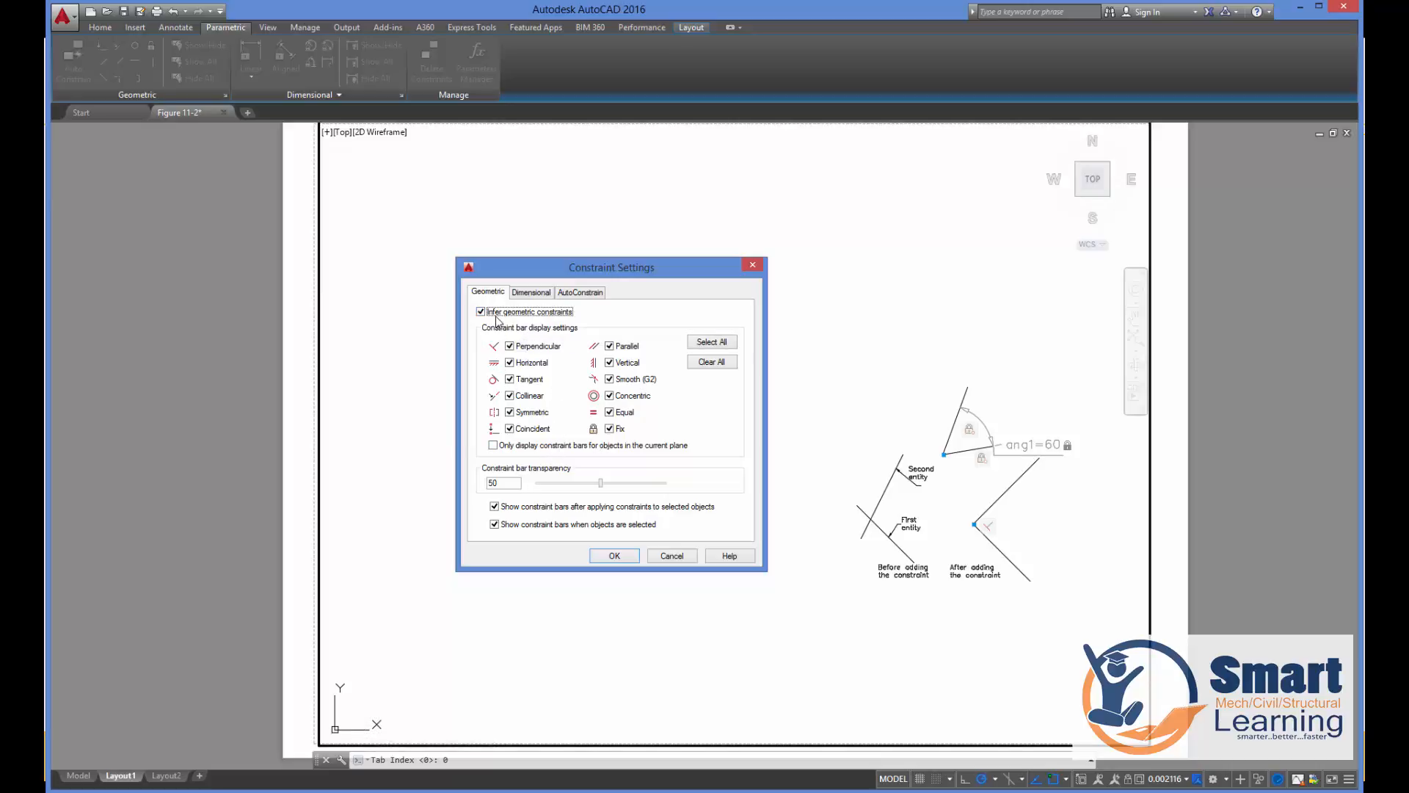
{"action": "left_click", "coordinate": [530, 293]}
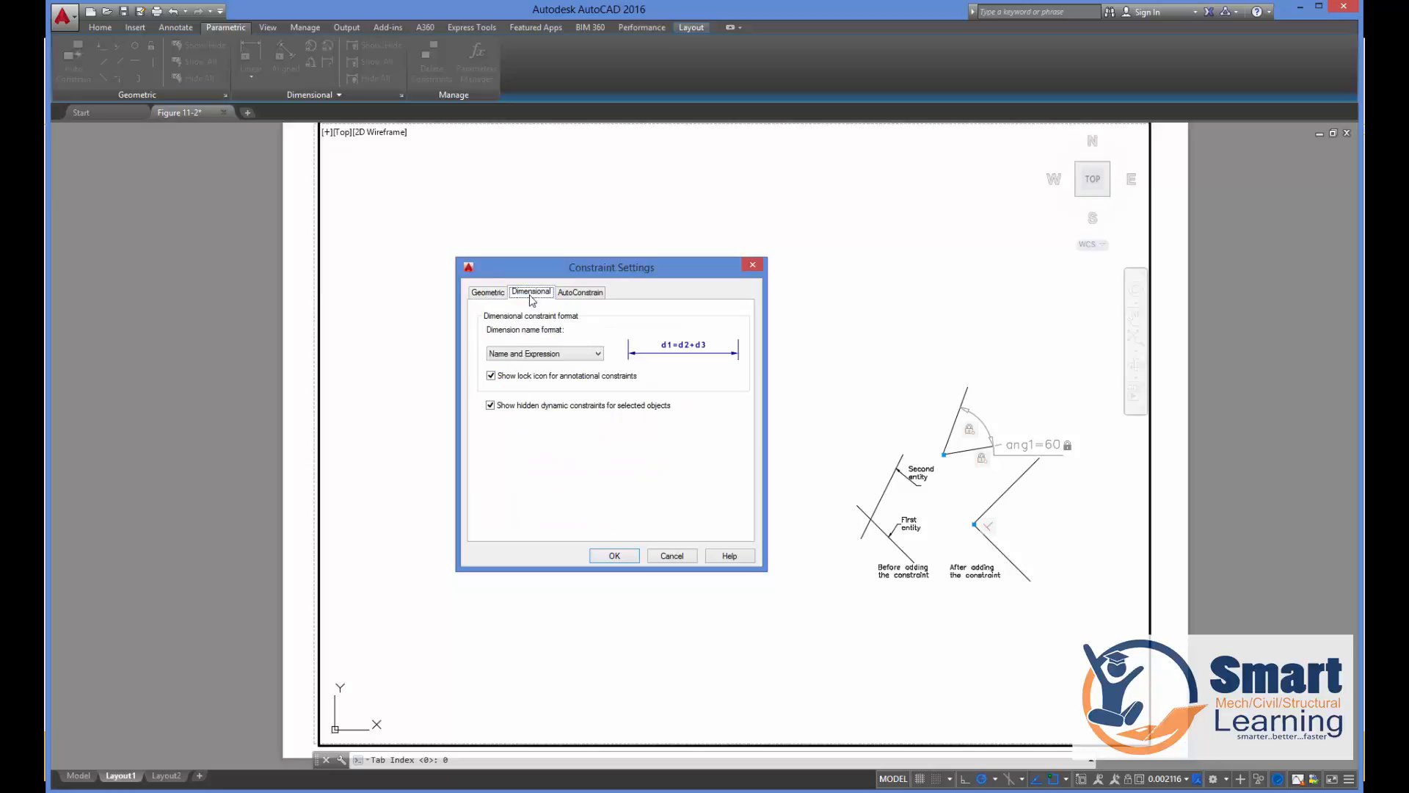
Try the Equal type in the AutoConstrain list, reset the list to its defaults and accept the constraint settings.
{"action": "left_click", "coordinate": [581, 293]}
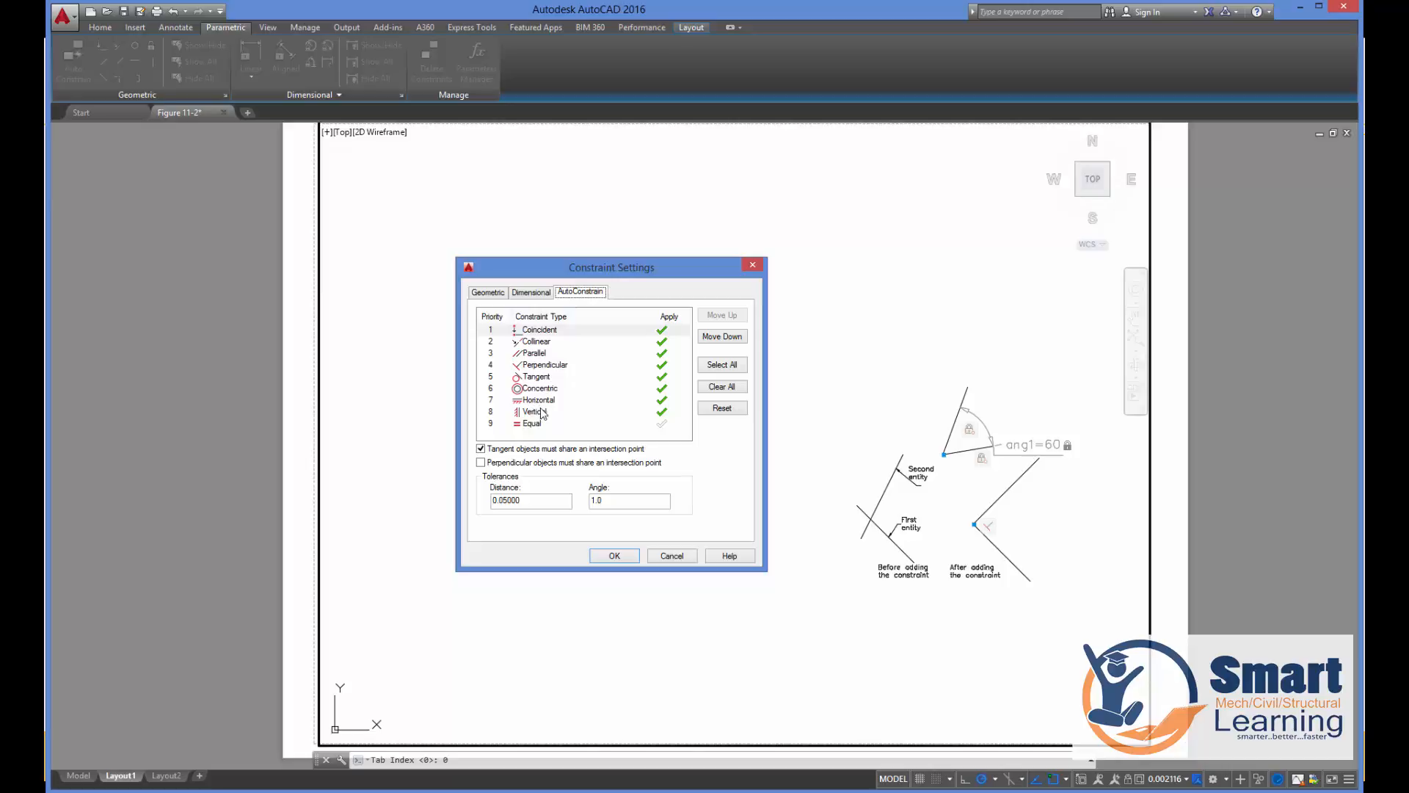
{"action": "left_click", "coordinate": [662, 426]}
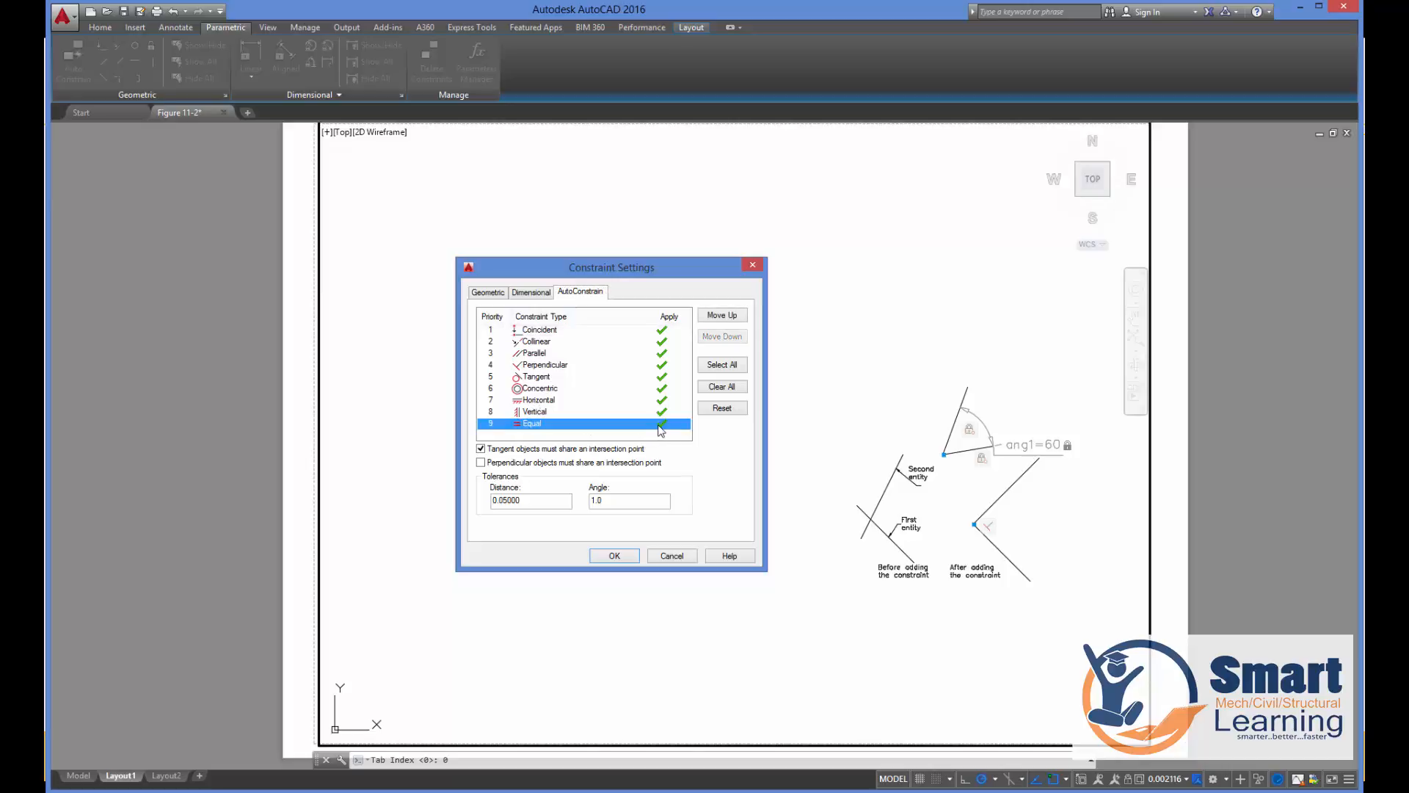
{"action": "left_click", "coordinate": [665, 413]}
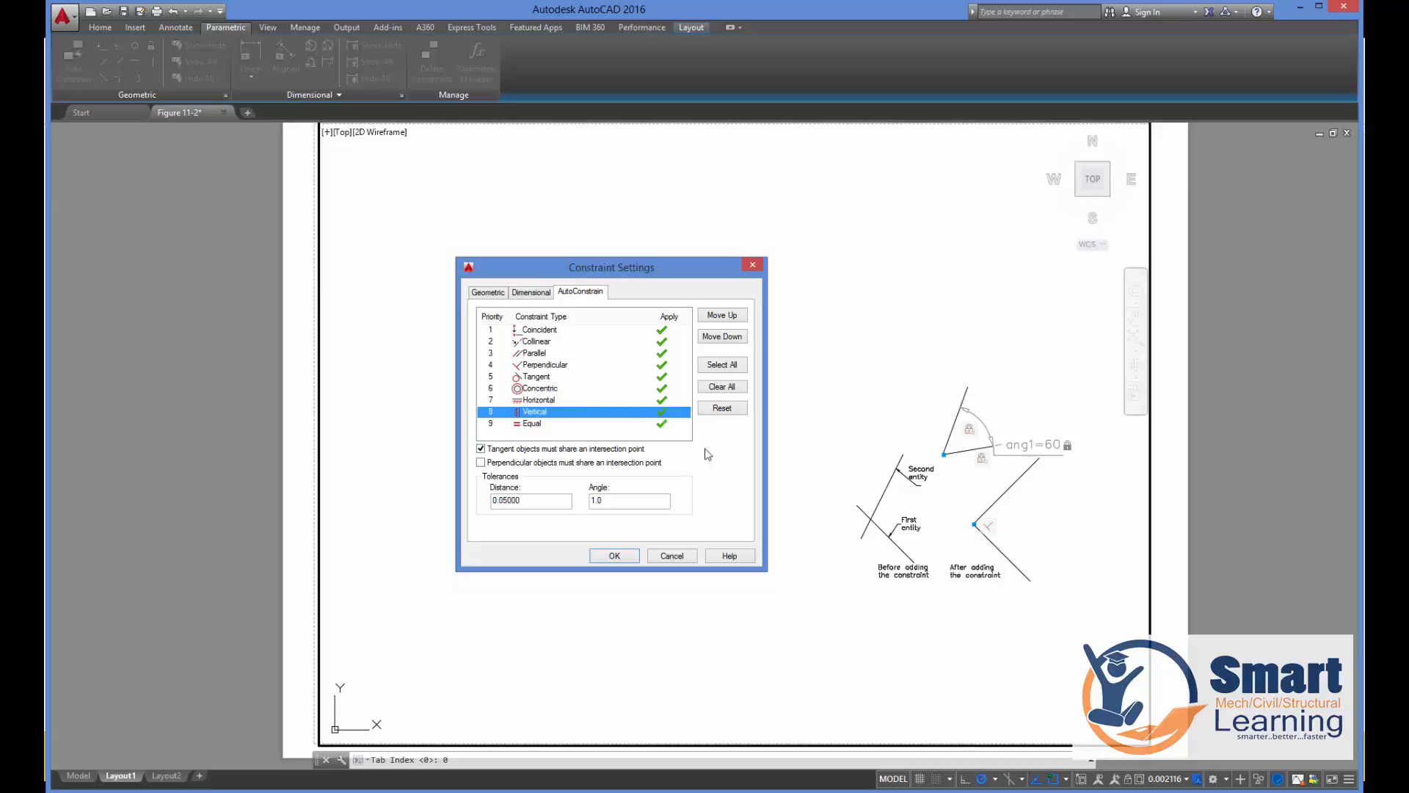
{"action": "left_click", "coordinate": [724, 409]}
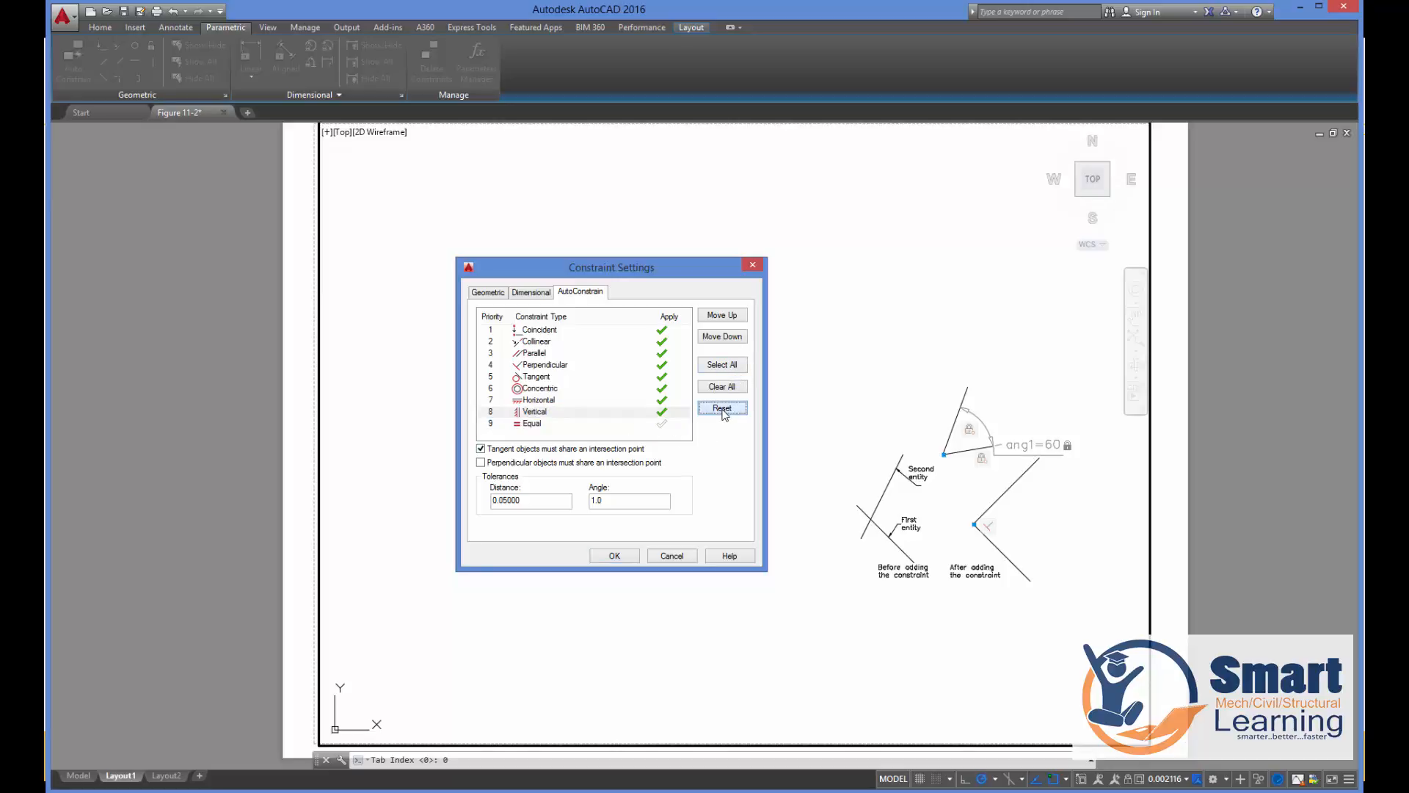
{"action": "left_click", "coordinate": [661, 425]}
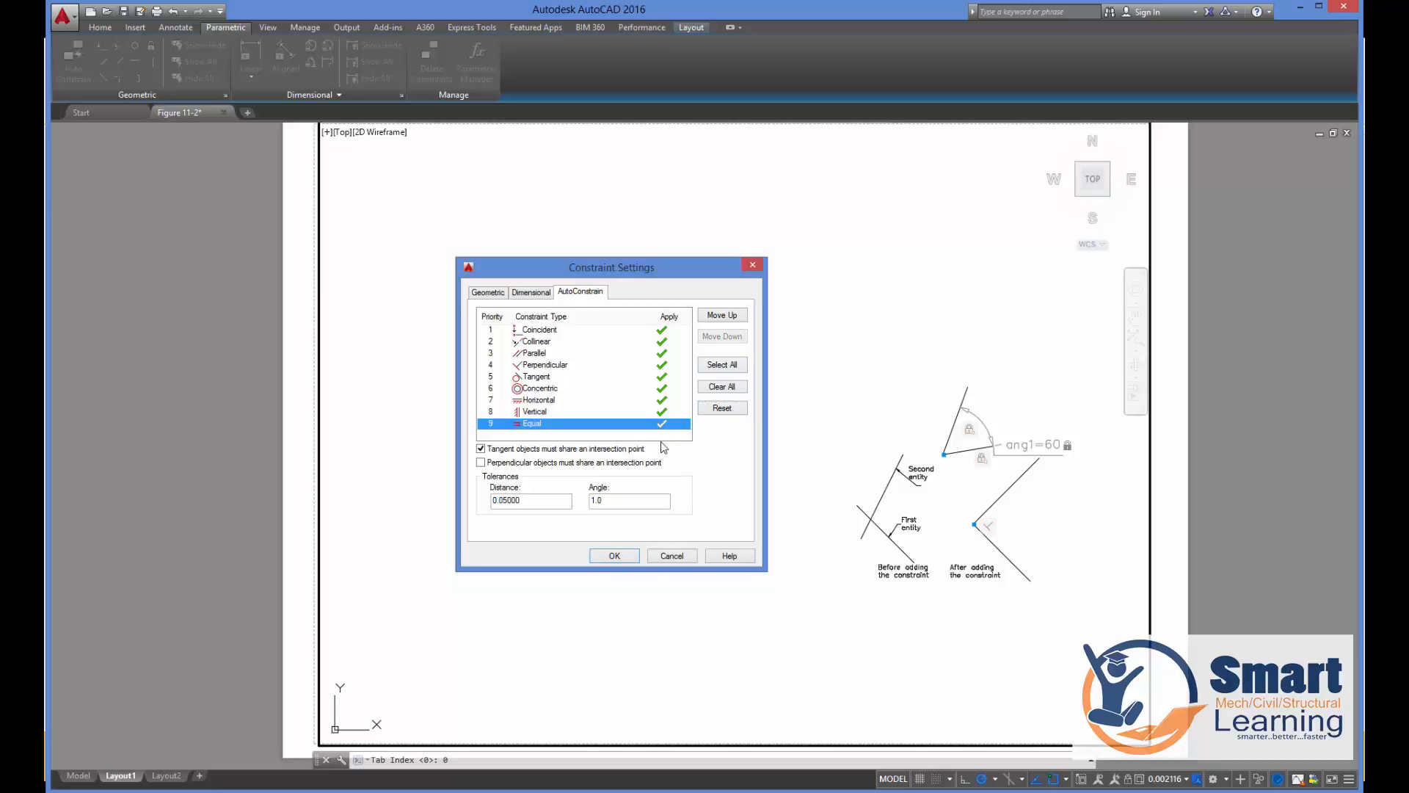
{"action": "left_click", "coordinate": [487, 292]}
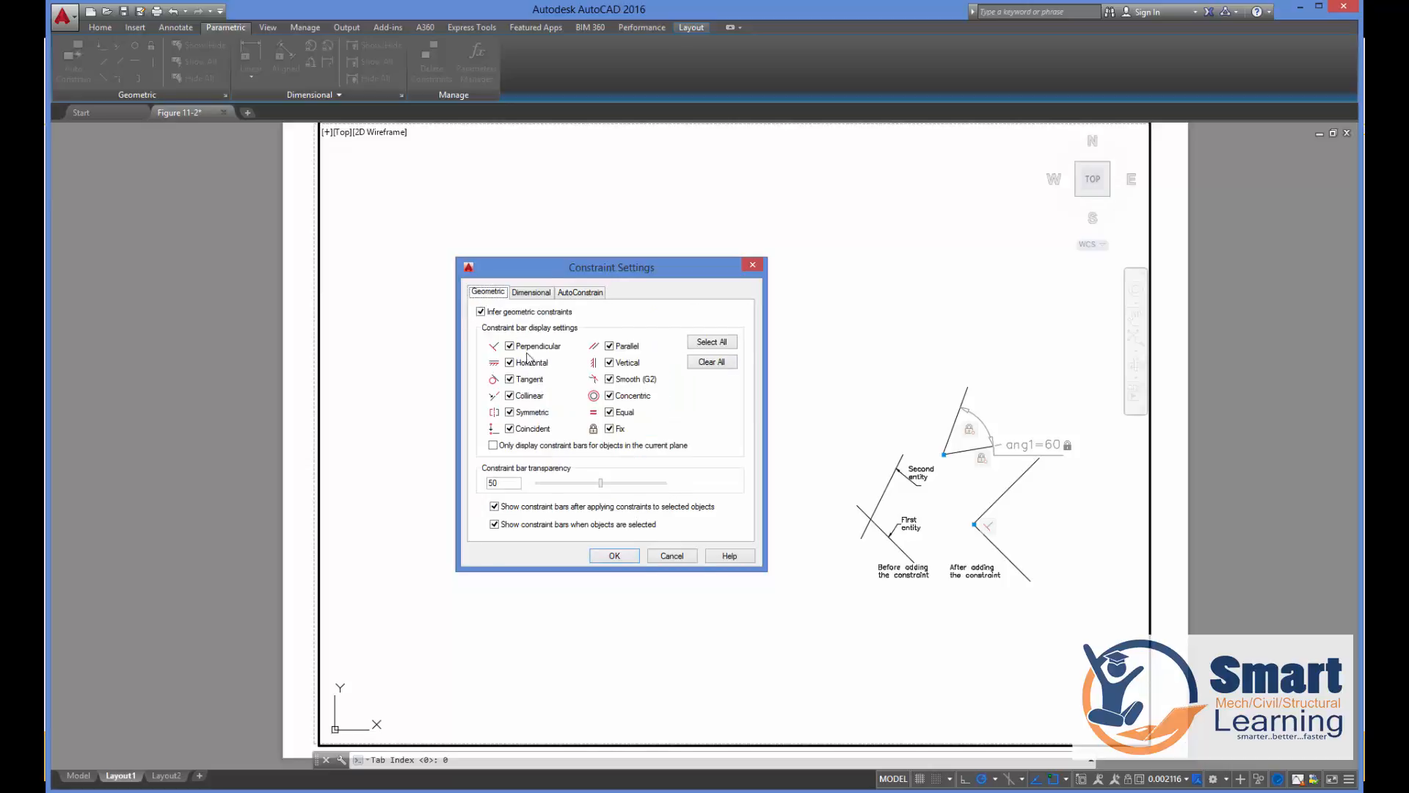
{"action": "left_click", "coordinate": [615, 555]}
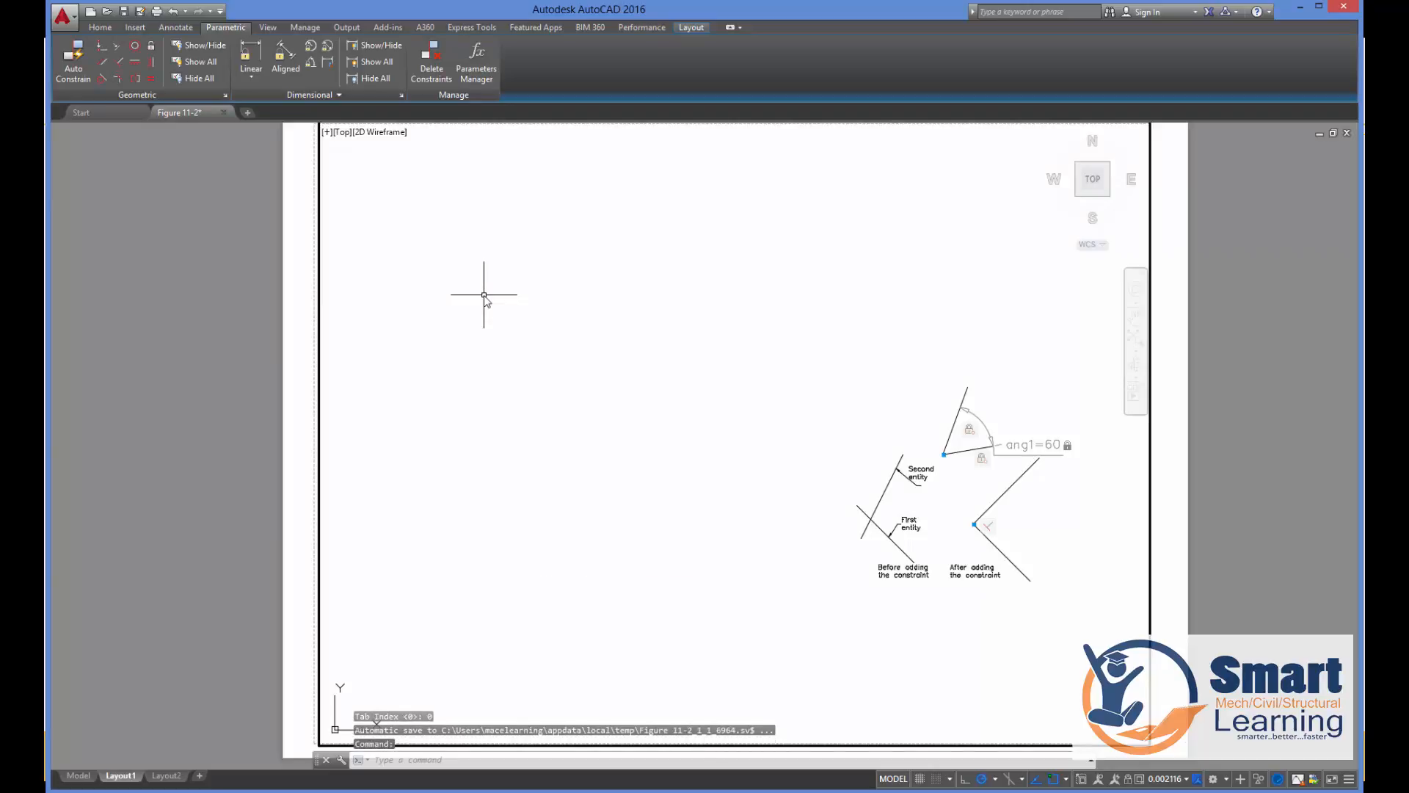
Draw a rectangle about 330 by 240 units in the empty area beside the angled line samples.
{"action": "type", "text": "rec"}
{"action": "key", "text": "Return"}
{"action": "left_click", "coordinate": [498, 300]}
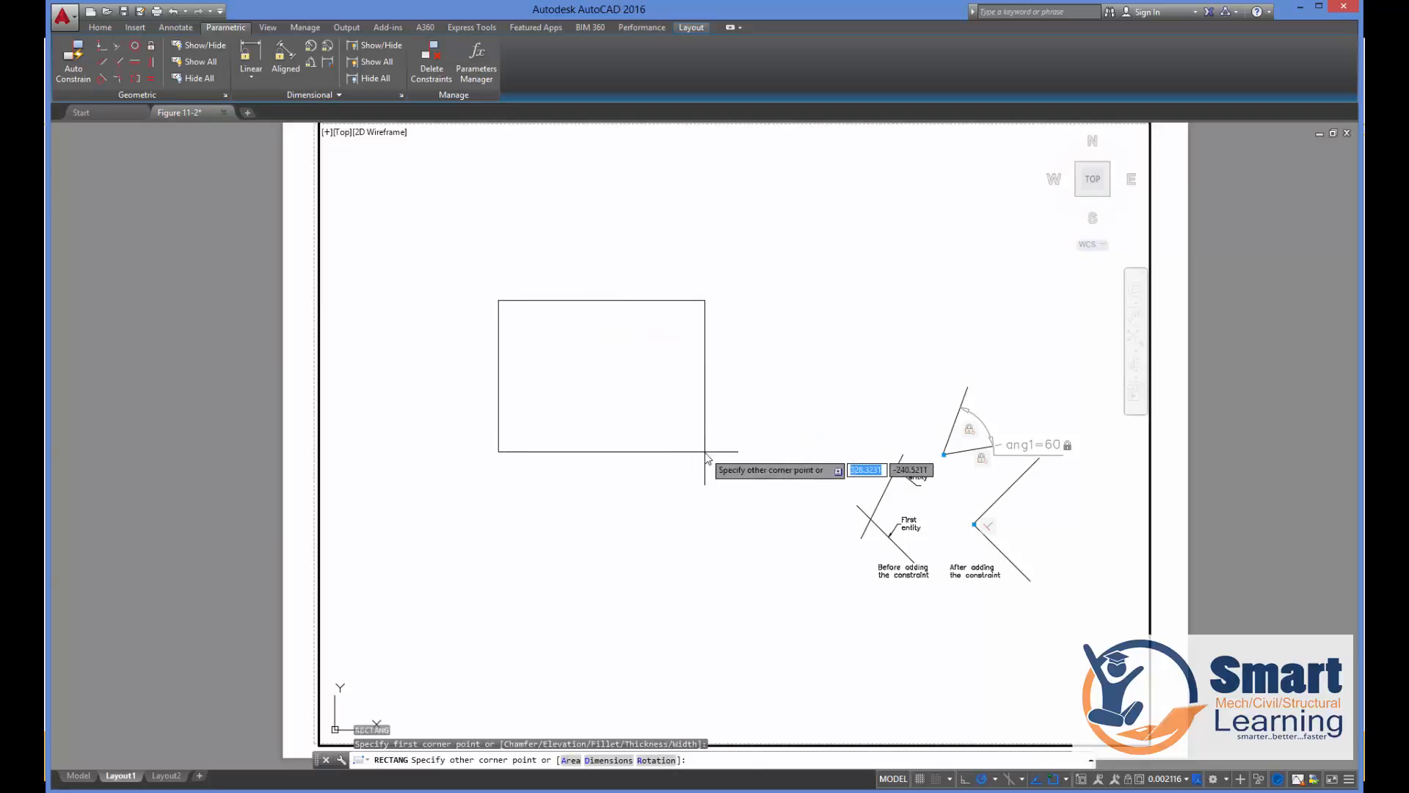
{"action": "left_click", "coordinate": [705, 451]}
{"action": "middle_click_drag", "start_coordinate": [621, 537], "coordinate": [480, 560]}
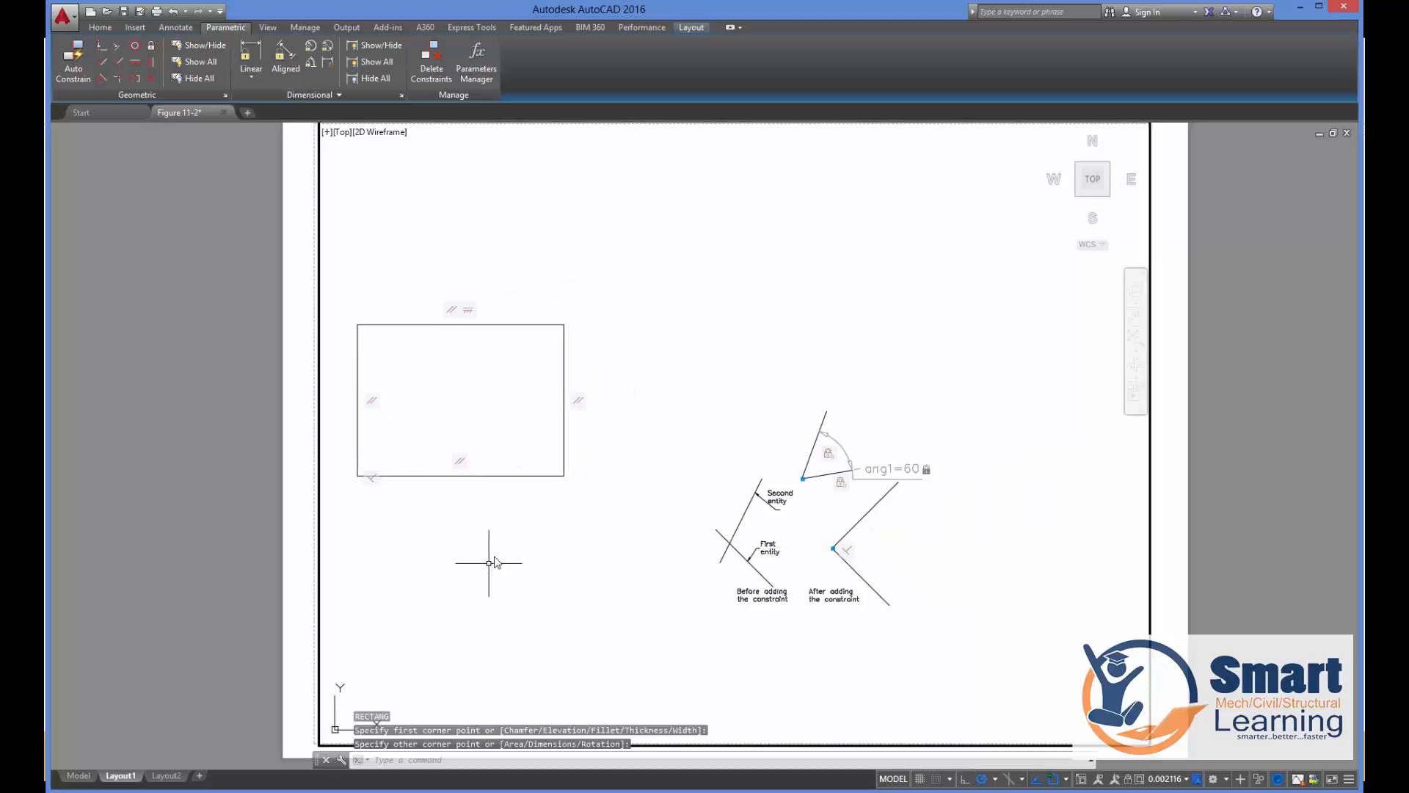
Draw three concentric circles beside the rectangle, with radii of about 93 and 173 units and a smaller innermost one.
{"action": "type", "text": "c"}
{"action": "key", "text": "Return"}
{"action": "left_click", "coordinate": [697, 278]}
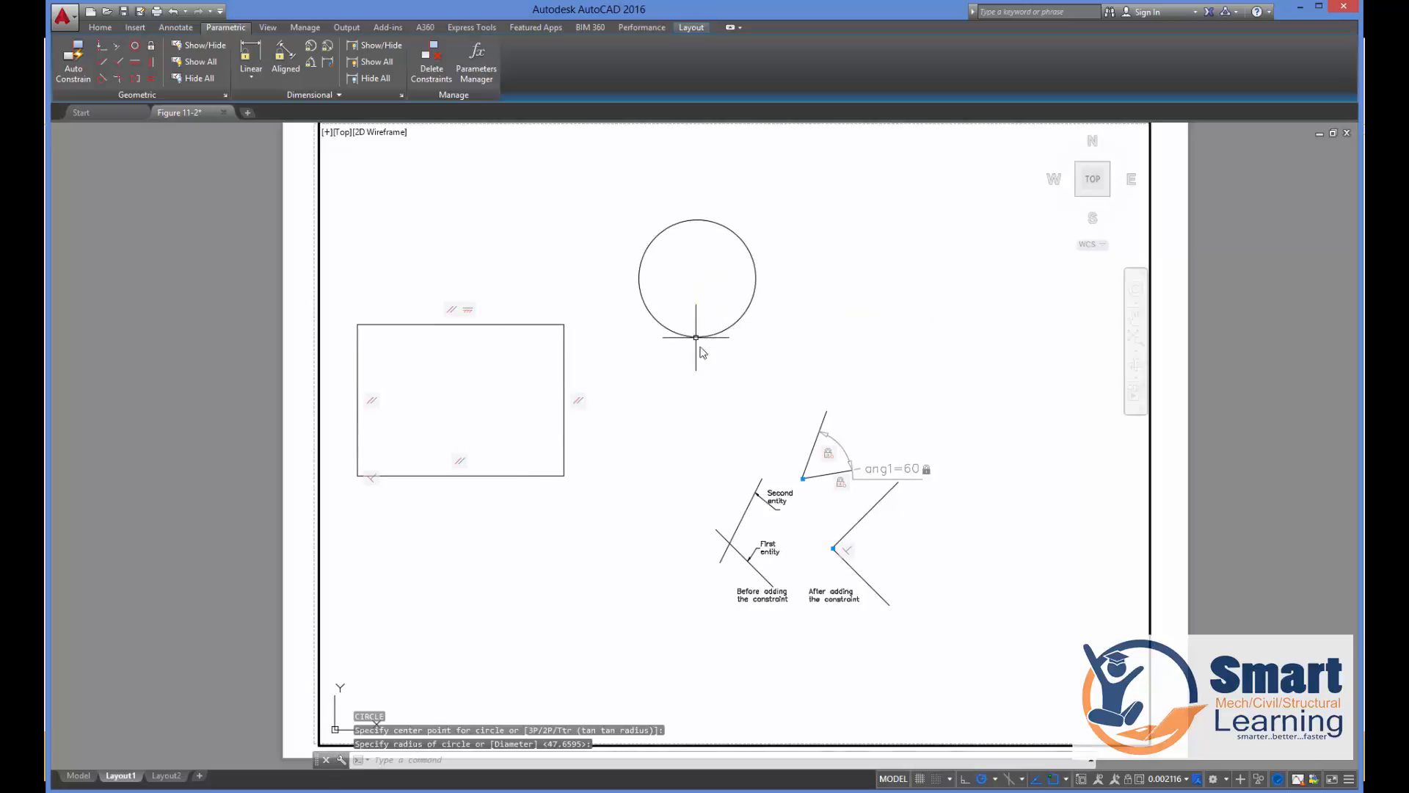
{"action": "left_click", "coordinate": [698, 337]}
{"action": "key", "text": "Return"}
{"action": "left_click", "coordinate": [697, 278]}
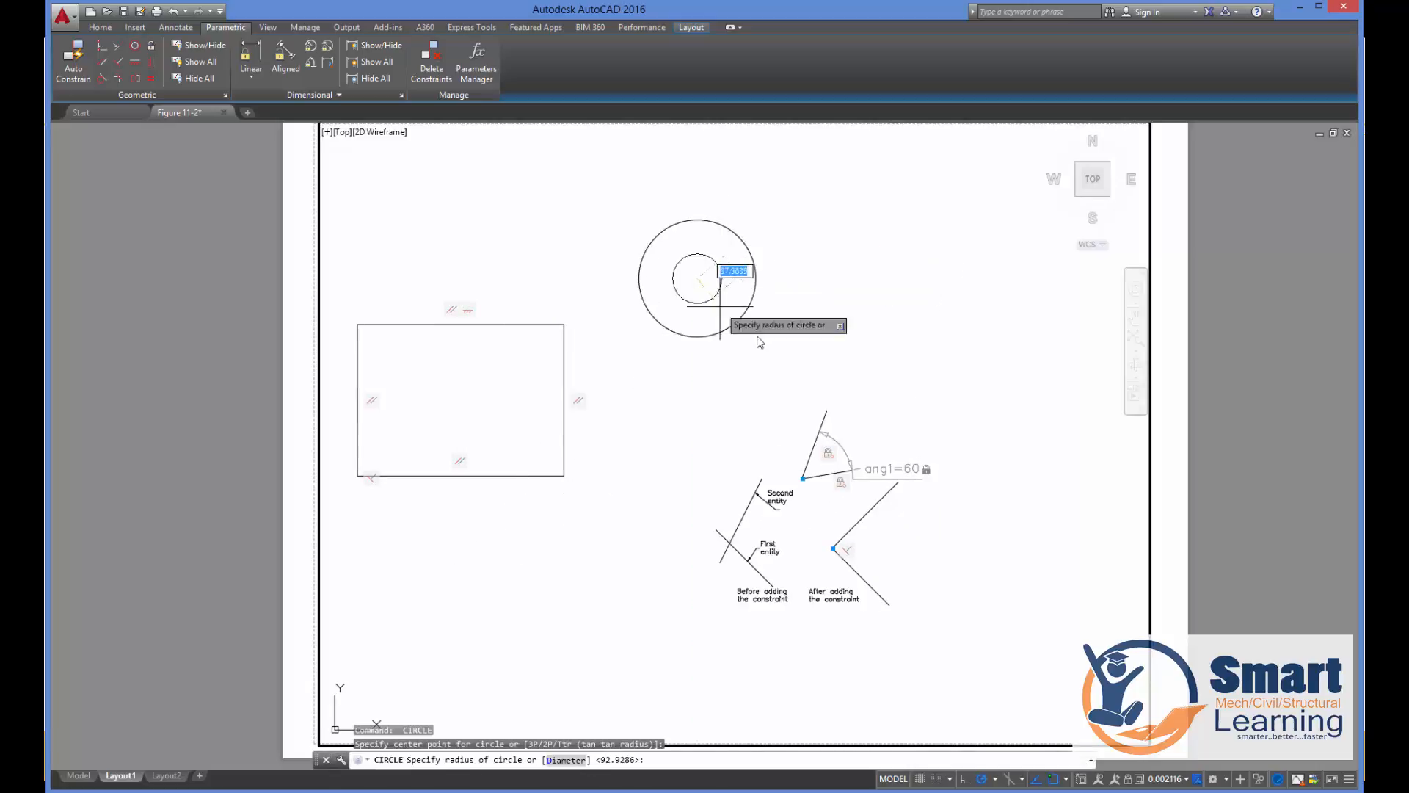
{"action": "left_click", "coordinate": [773, 356]}
{"action": "key", "text": "Return"}
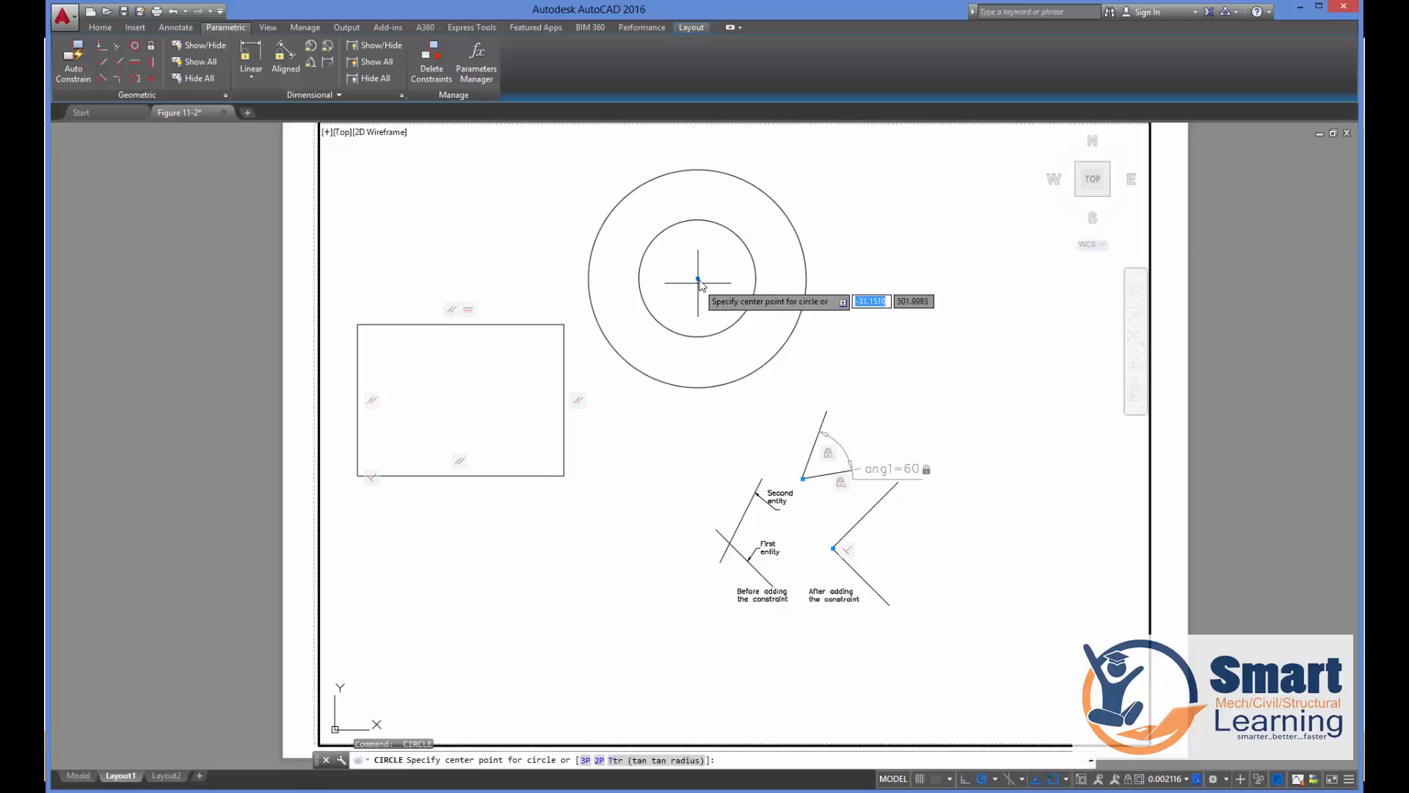
{"action": "left_click", "coordinate": [697, 278]}
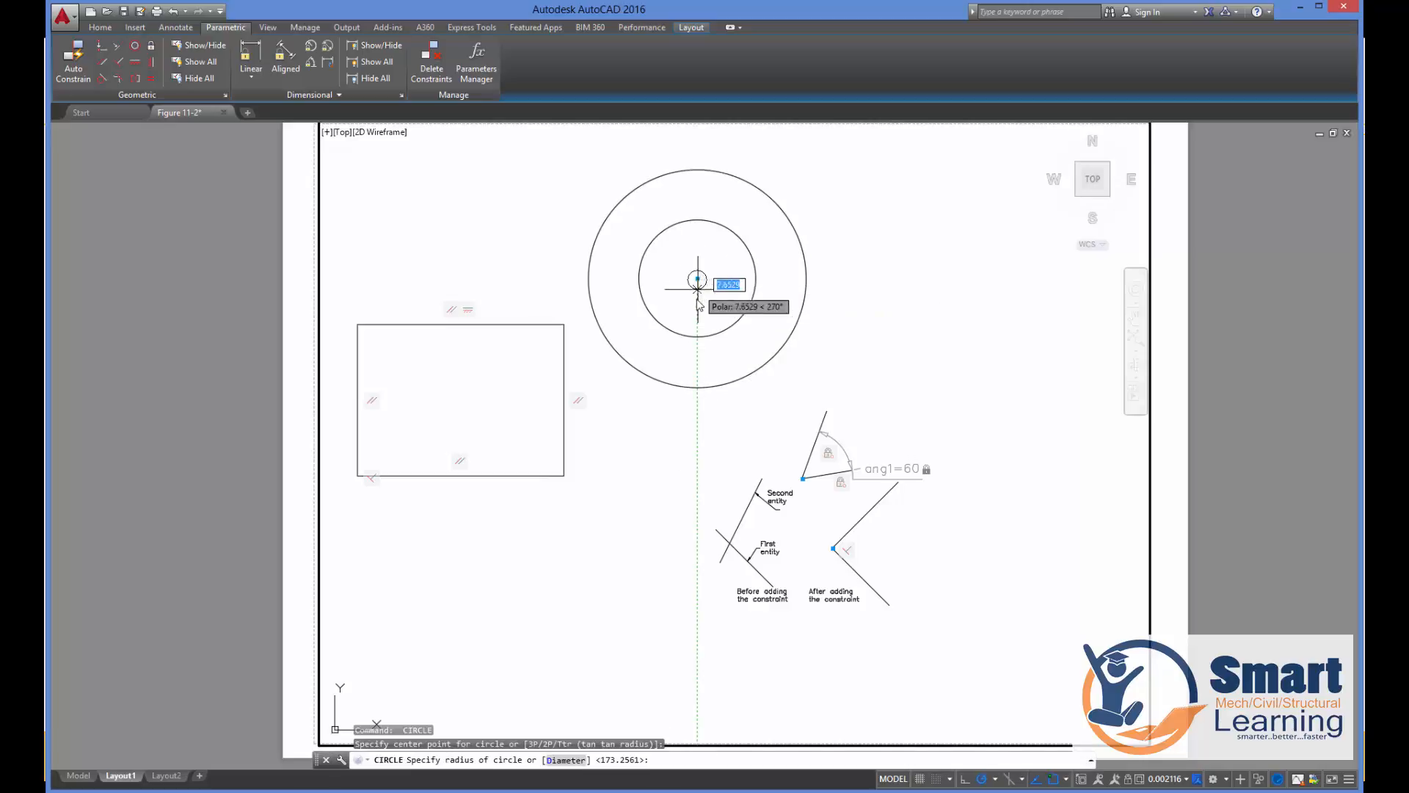
{"action": "left_click", "coordinate": [697, 303]}
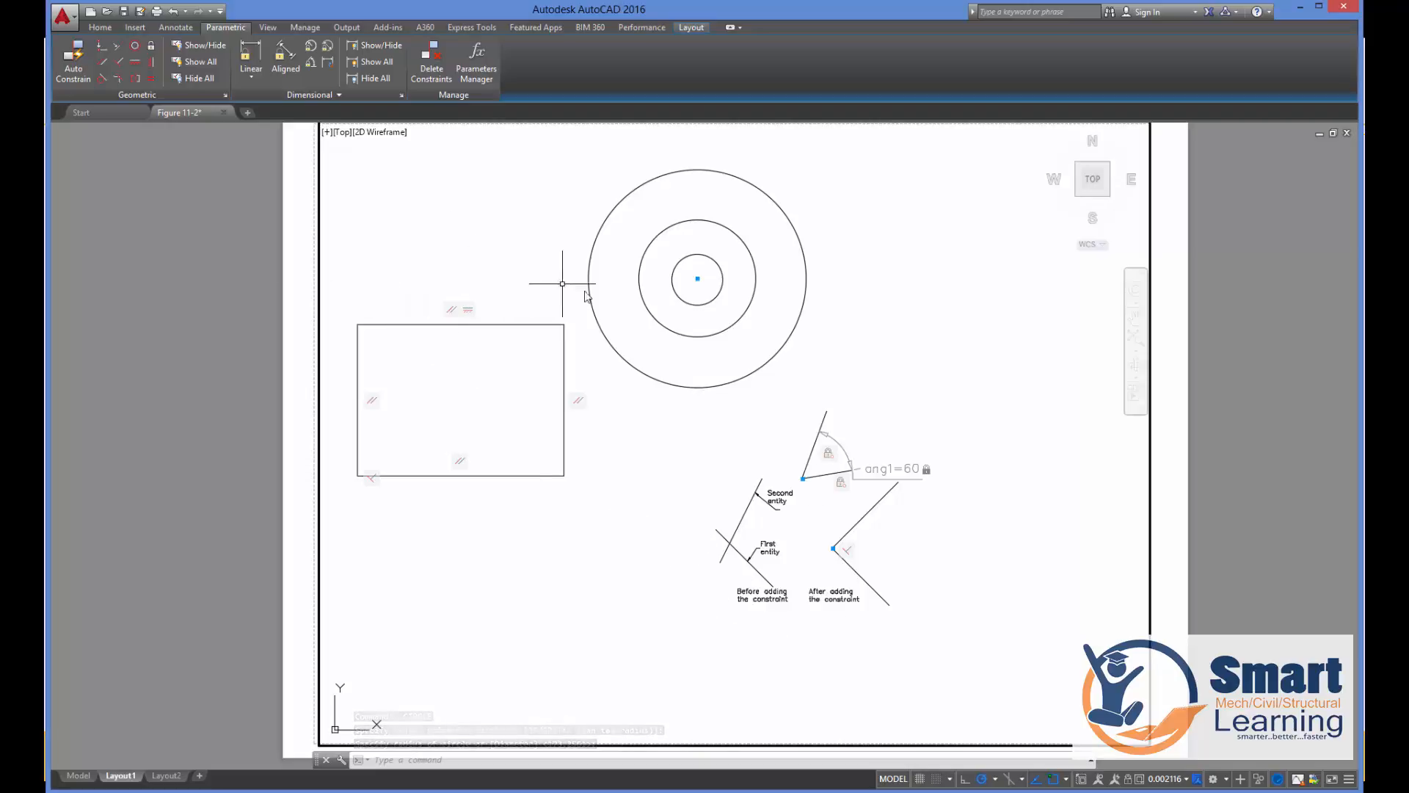
Erase the three concentric circles and the rectangle.
{"action": "left_click", "coordinate": [840, 209]}
{"action": "left_click", "coordinate": [596, 337]}
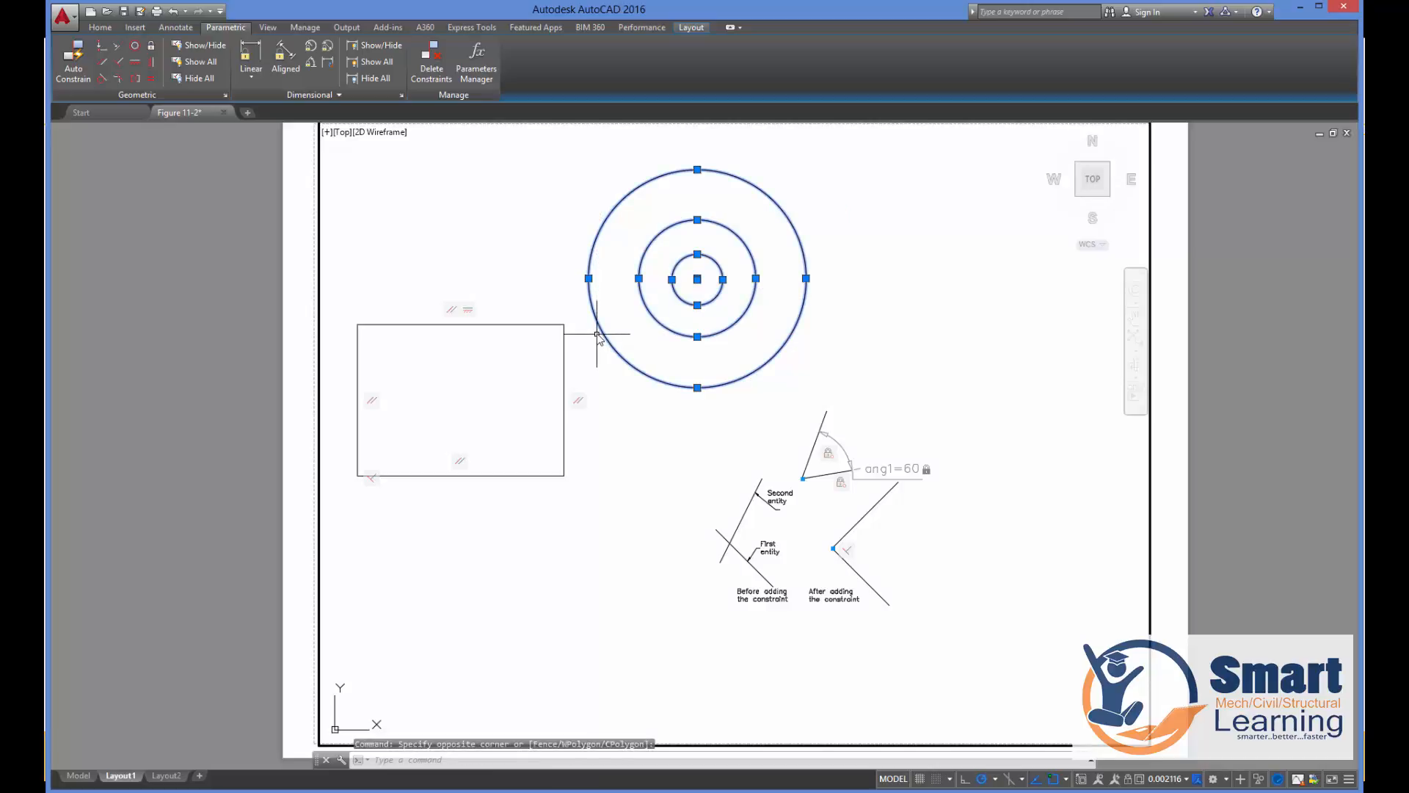
{"action": "key", "text": "Delete"}
{"action": "left_click", "coordinate": [598, 301]}
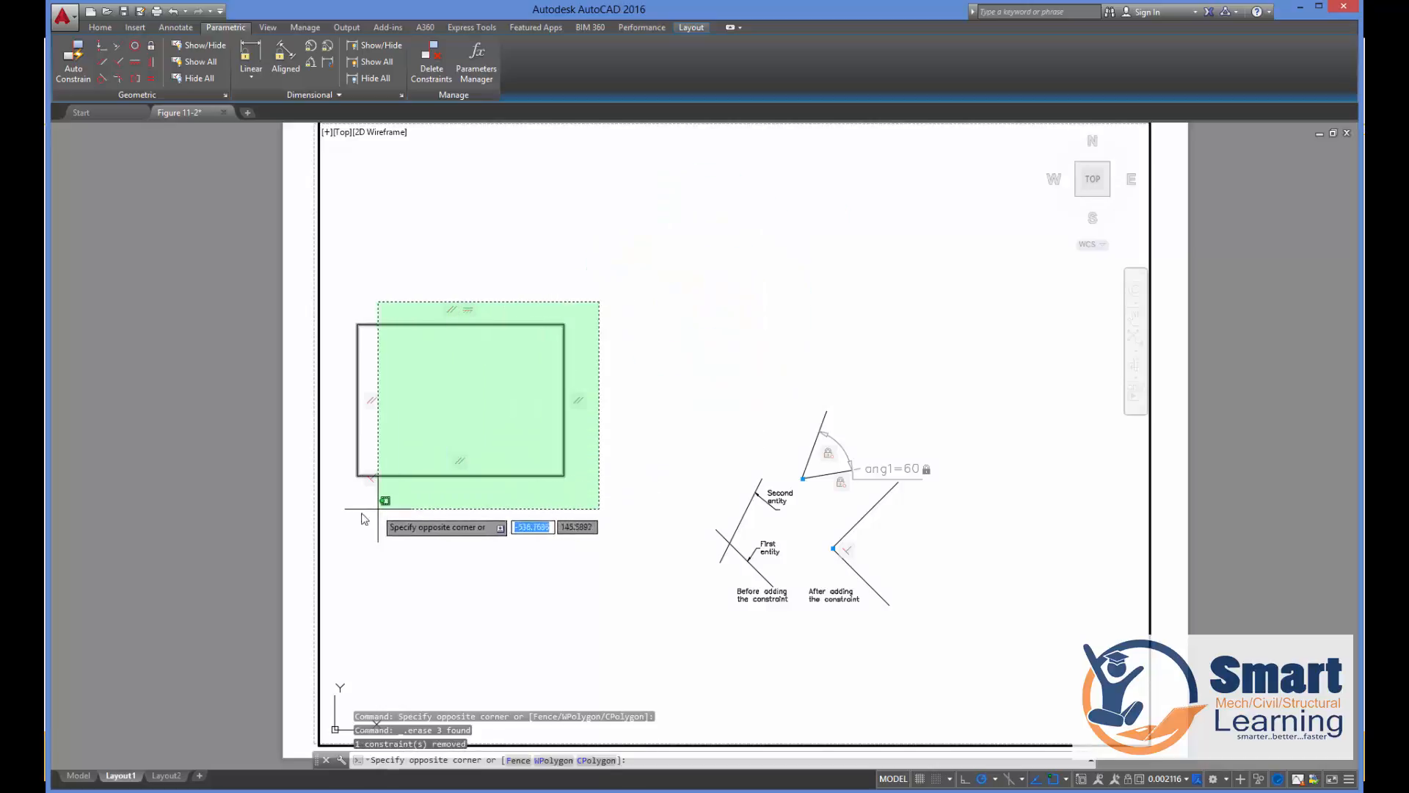
{"action": "left_click", "coordinate": [350, 515]}
{"action": "key", "text": "Delete"}
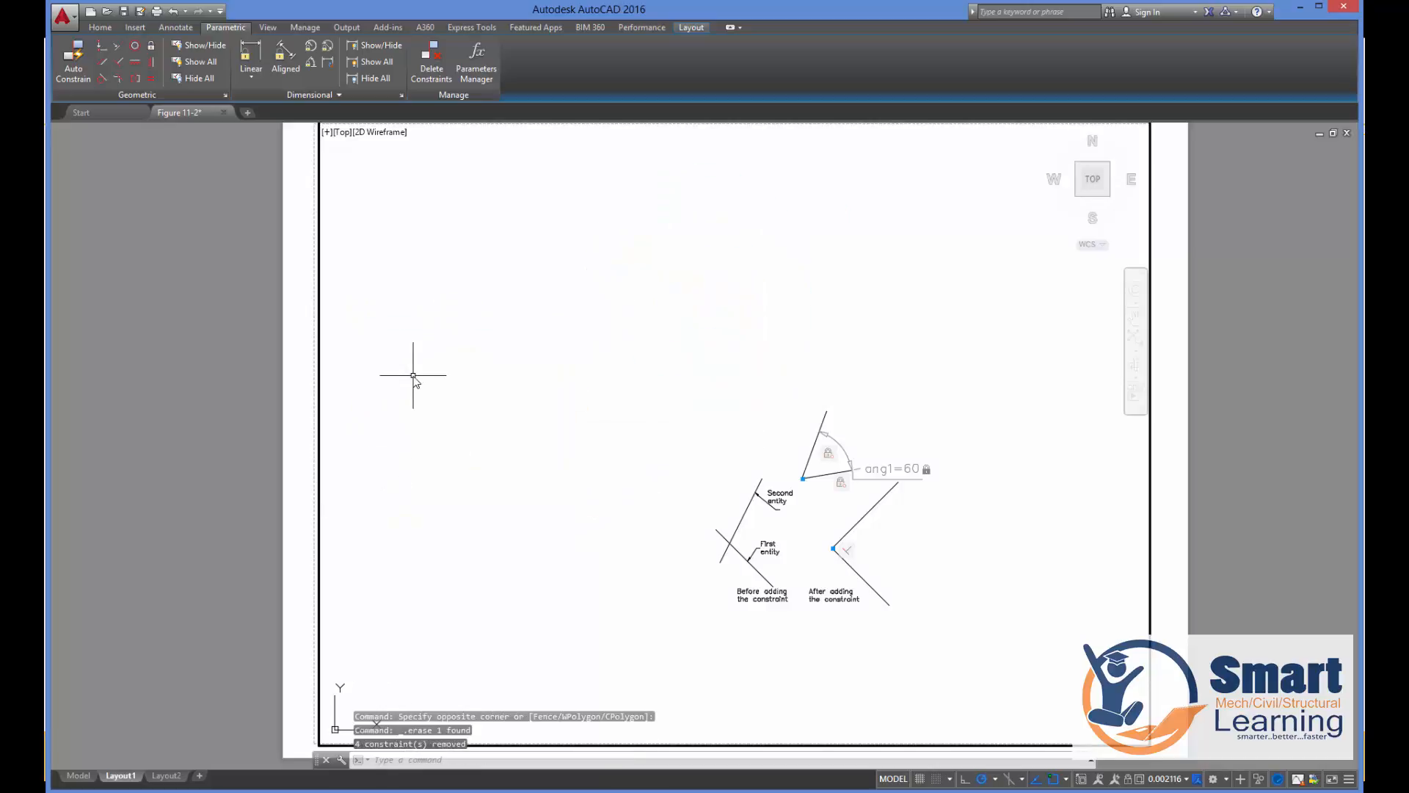
Draw a single horizontal line in the cleared area beside the angled line samples.
{"action": "key", "text": "Return"}
{"action": "left_click", "coordinate": [473, 358]}
{"action": "left_click", "coordinate": [606, 358]}
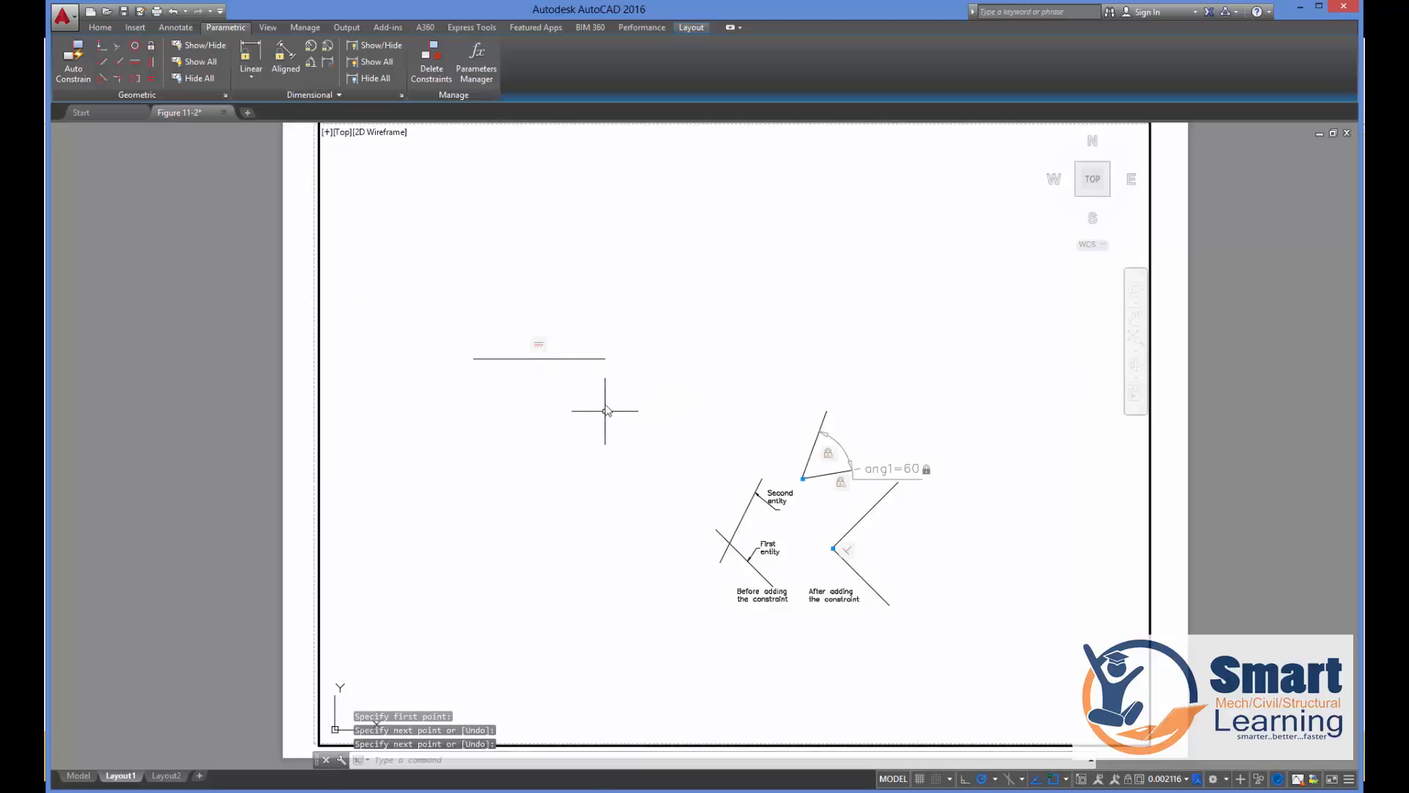
Draw a vertical line downward from the free end of the horizontal line nearest the angled line samples.
{"action": "key", "text": "Return"}
{"action": "left_click", "coordinate": [605, 359]}
{"action": "left_click", "coordinate": [605, 470]}
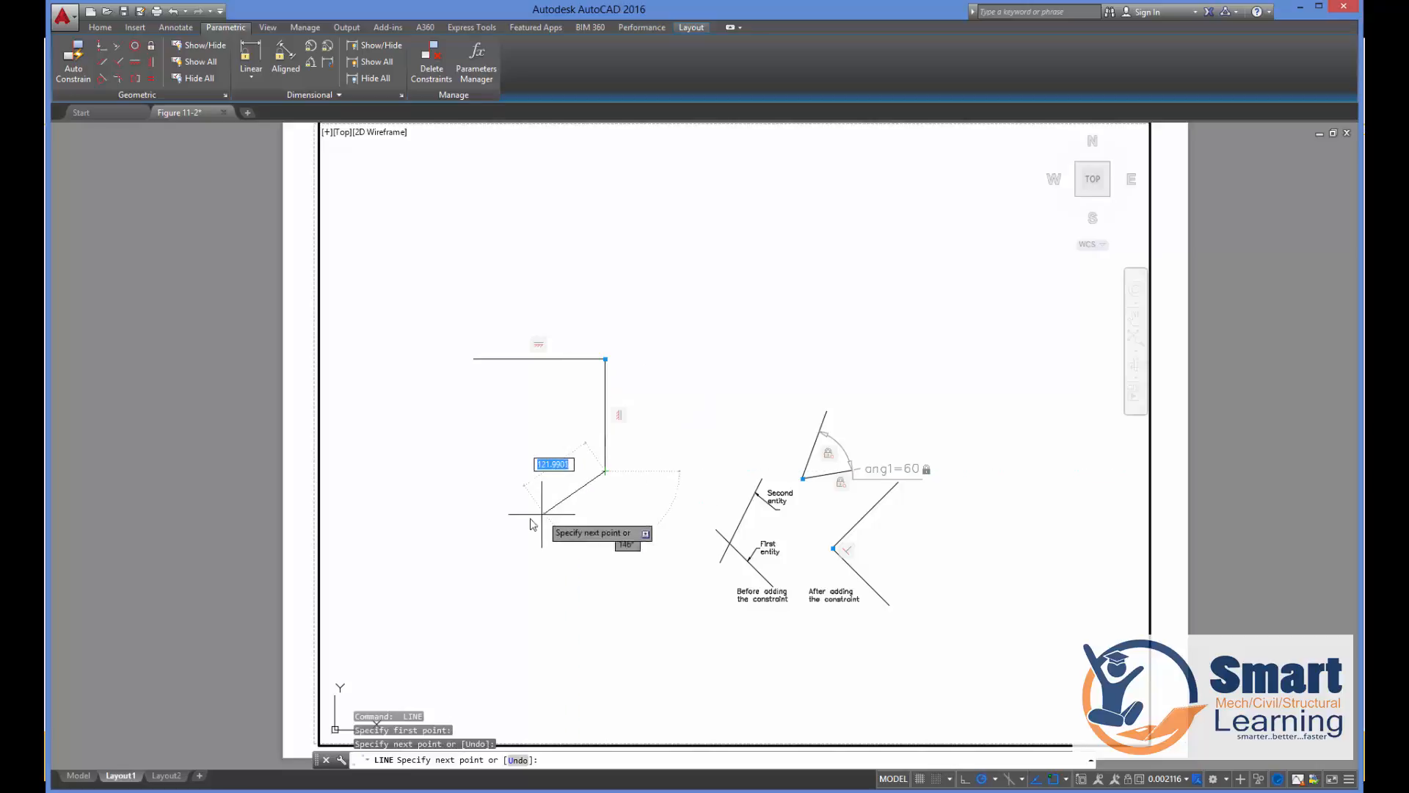
{"action": "key", "text": "Return"}
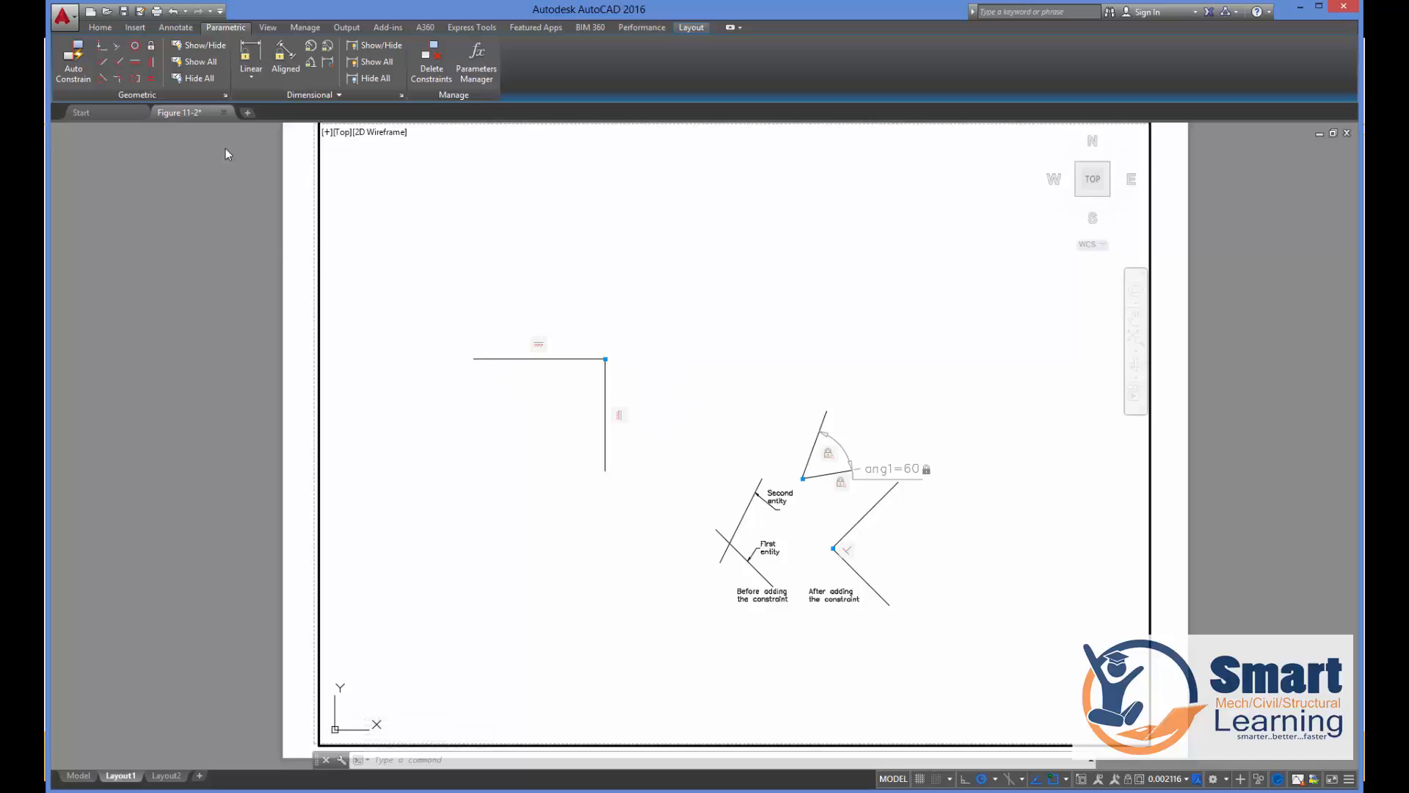
Examine the geometric options in the constraint settings, including inferred constraints and constraint bar display, without changing them.
{"action": "left_click", "coordinate": [225, 94]}
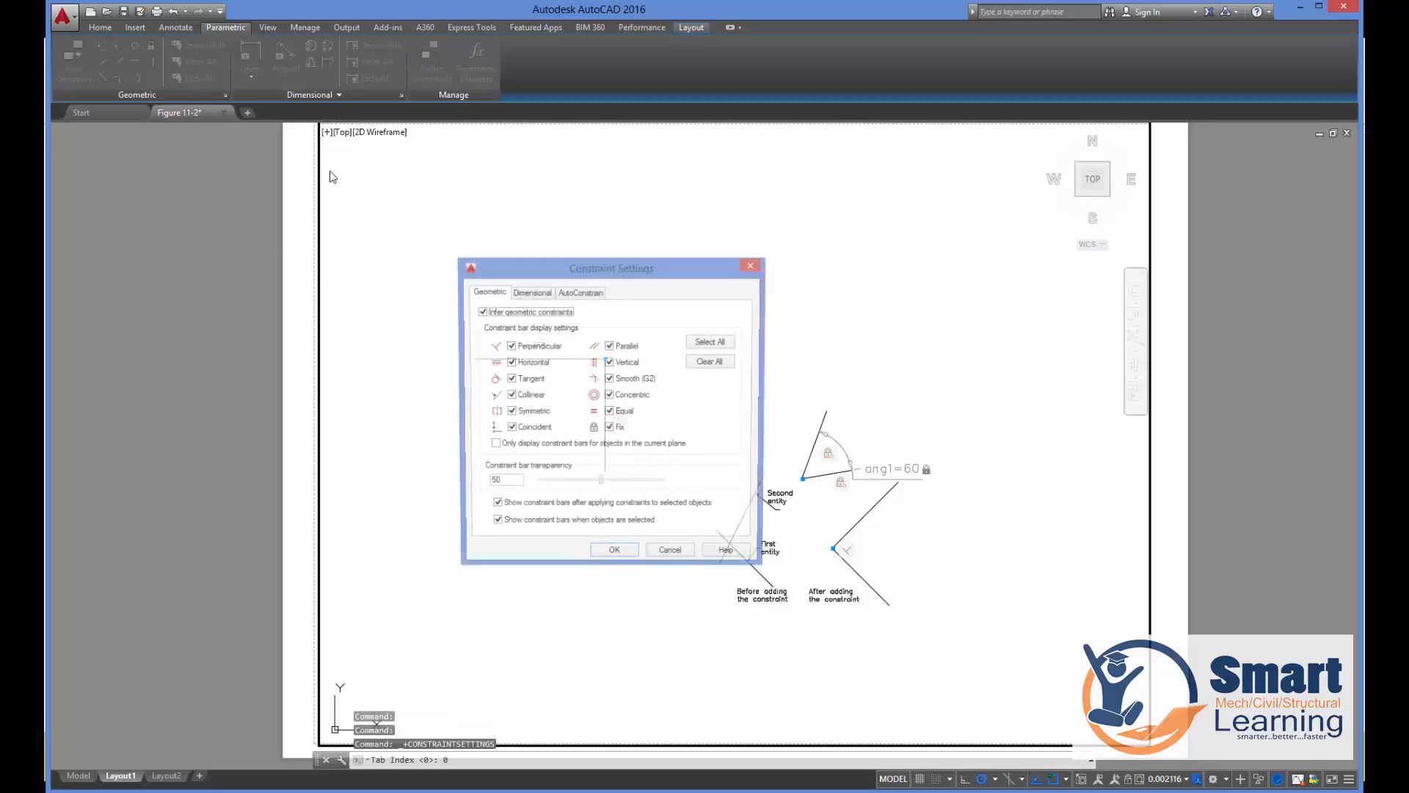
{"action": "left_click", "coordinate": [672, 555]}
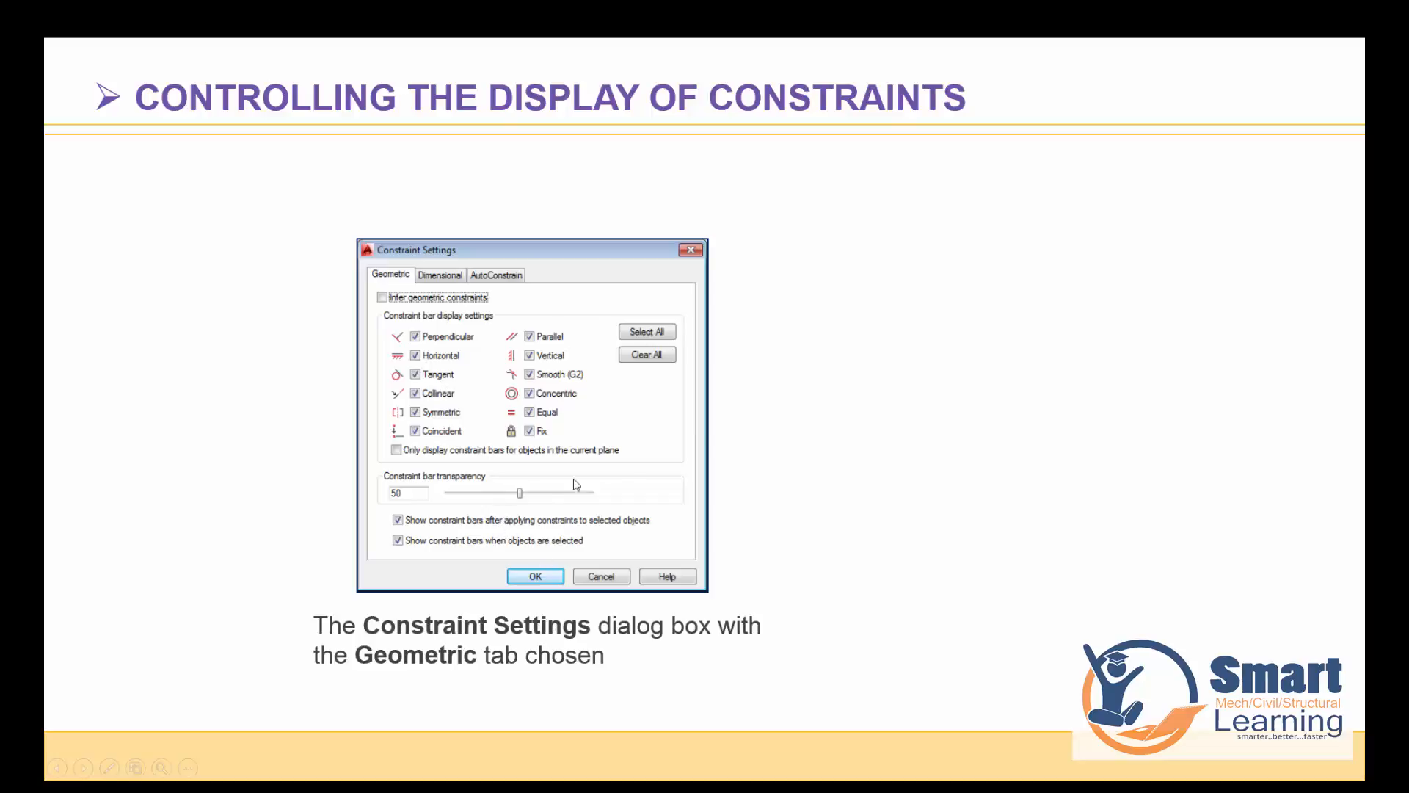
{"action": "left_click", "coordinate": [542, 466]}
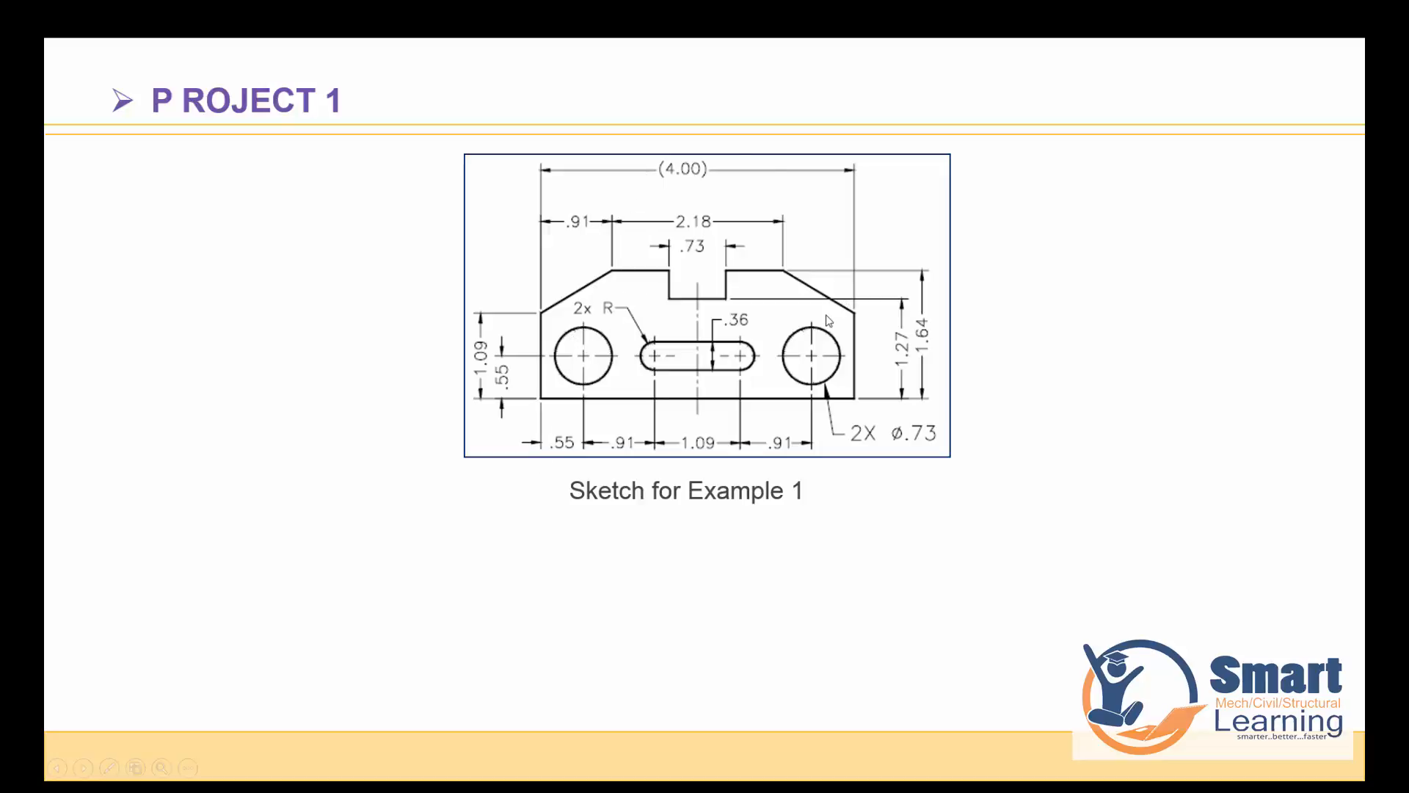
{"action": "left_click", "coordinate": [738, 380]}
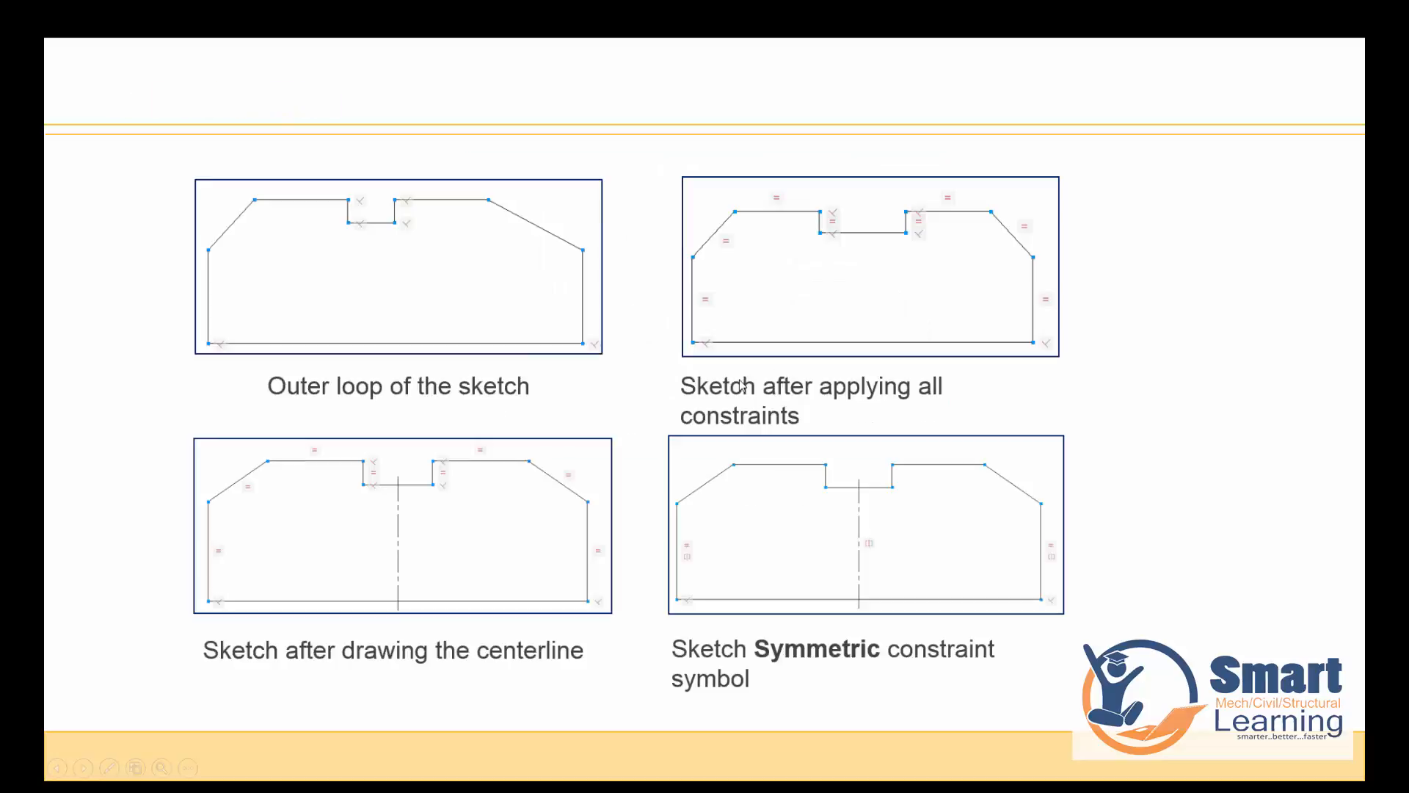
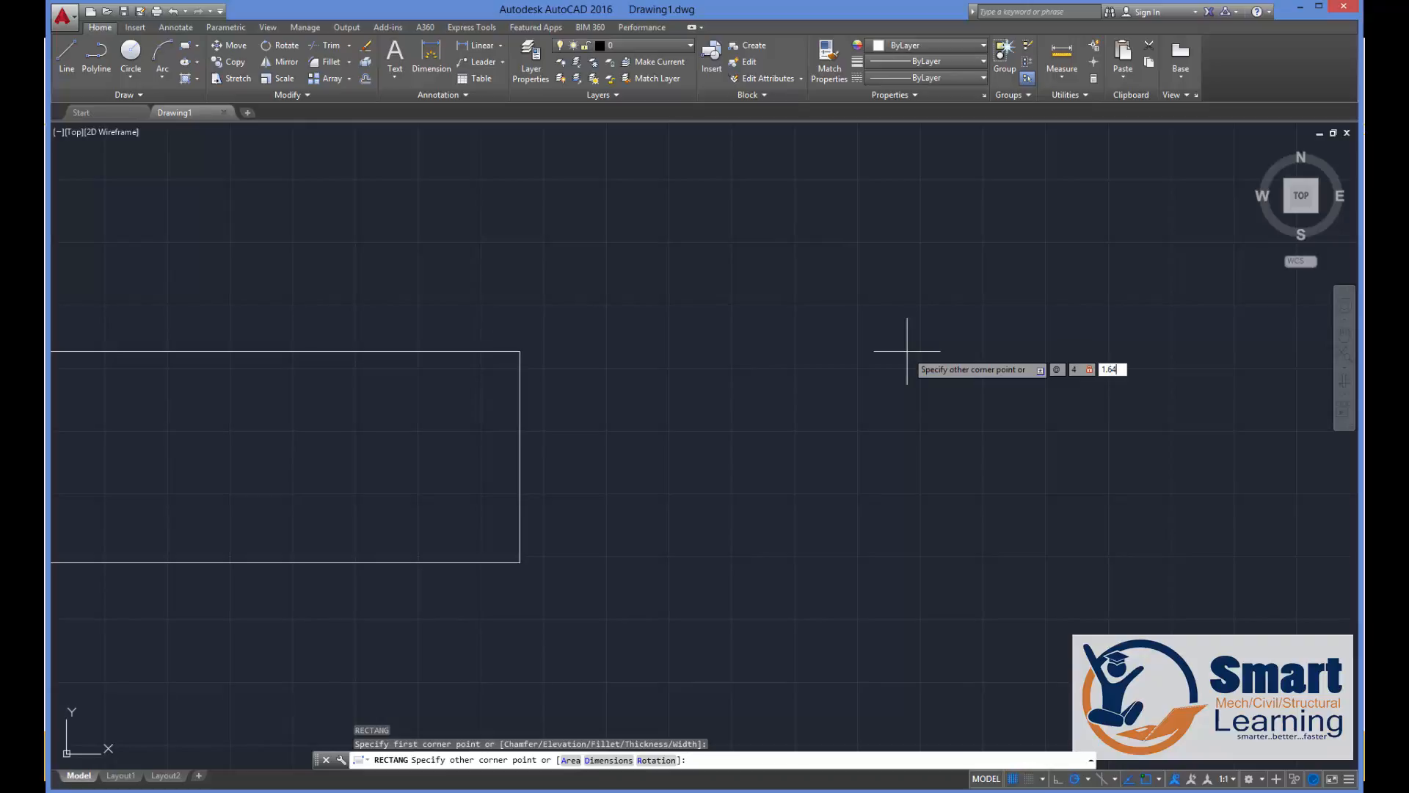
Draw a rectangle 4 units wide and 1.64 units high and fit it in the view.
{"action": "key", "text": "Return"}
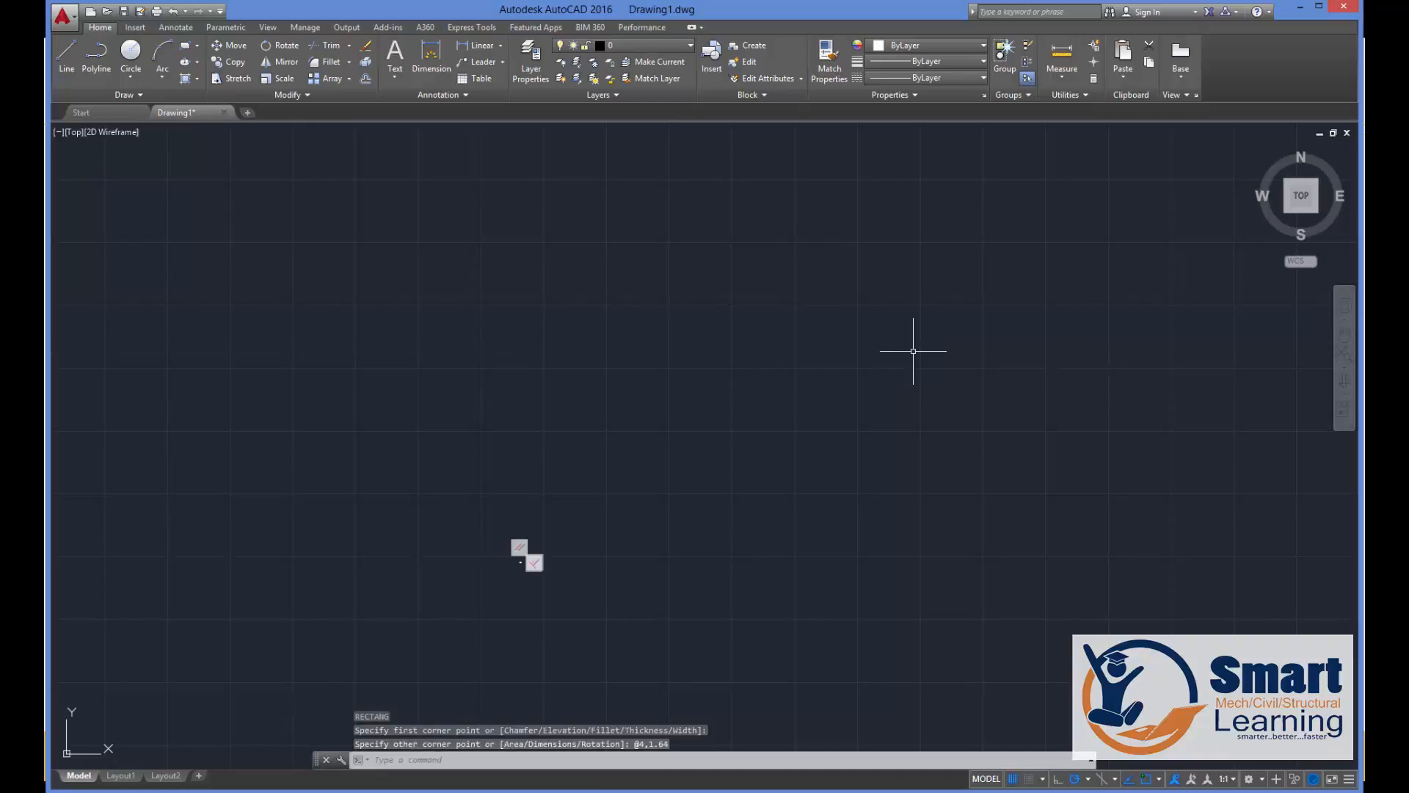
{"action": "middle_click", "coordinate": [833, 470]}
{"action": "middle_click", "coordinate": [833, 470]}
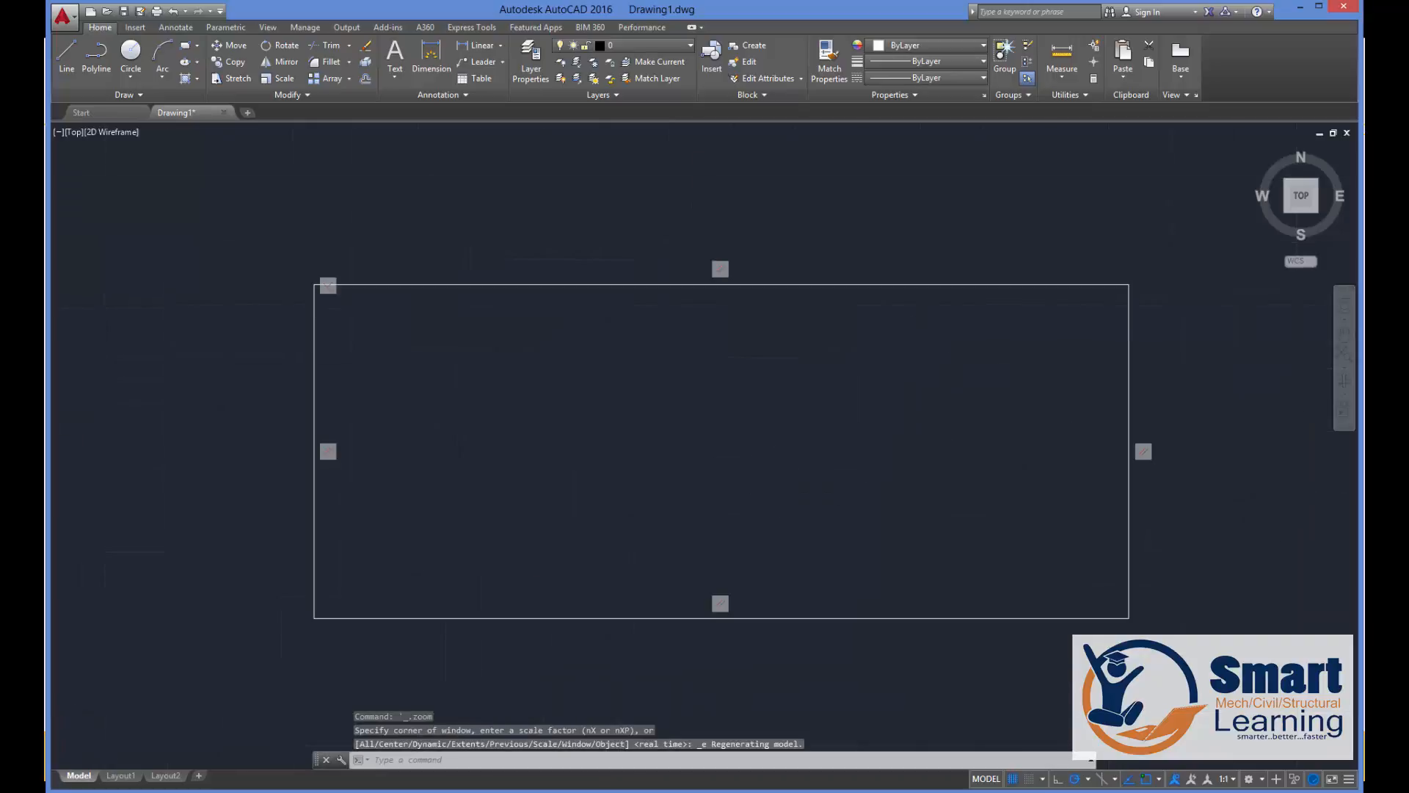
{"action": "scroll", "coordinate": [747, 459], "scroll_direction": "down", "scroll_amount": 1}
{"action": "scroll", "coordinate": [748, 458], "scroll_direction": "up", "scroll_amount": 1}
{"action": "mouse_move", "coordinate": [748, 458]}
{"action": "middle_mouse_down"}
{"action": "mouse_move", "coordinate": [701, 462]}
{"action": "mouse_move", "coordinate": [731, 460]}
{"action": "middle_mouse_up"}
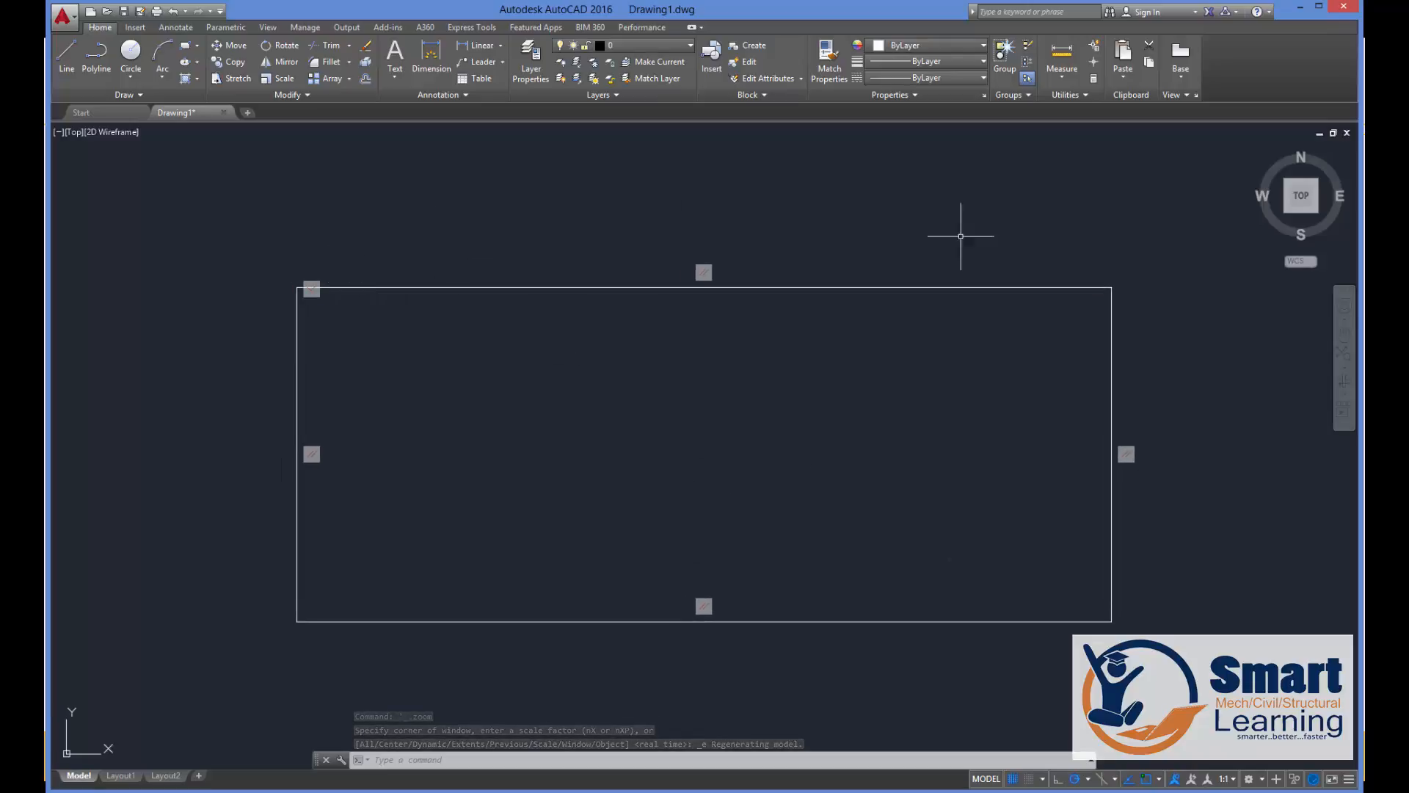
{"action": "left_click", "coordinate": [821, 287]}
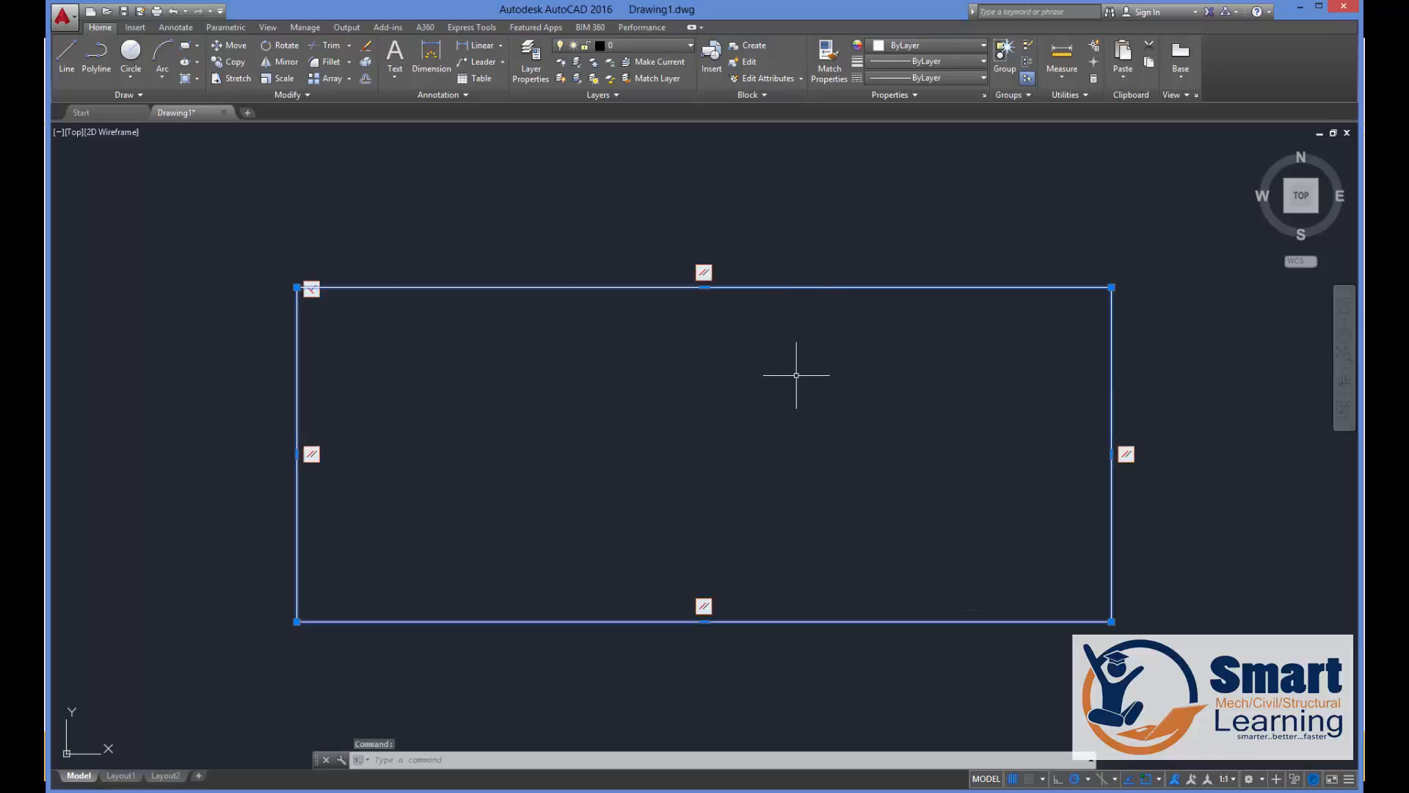
{"action": "key", "text": "Escape"}
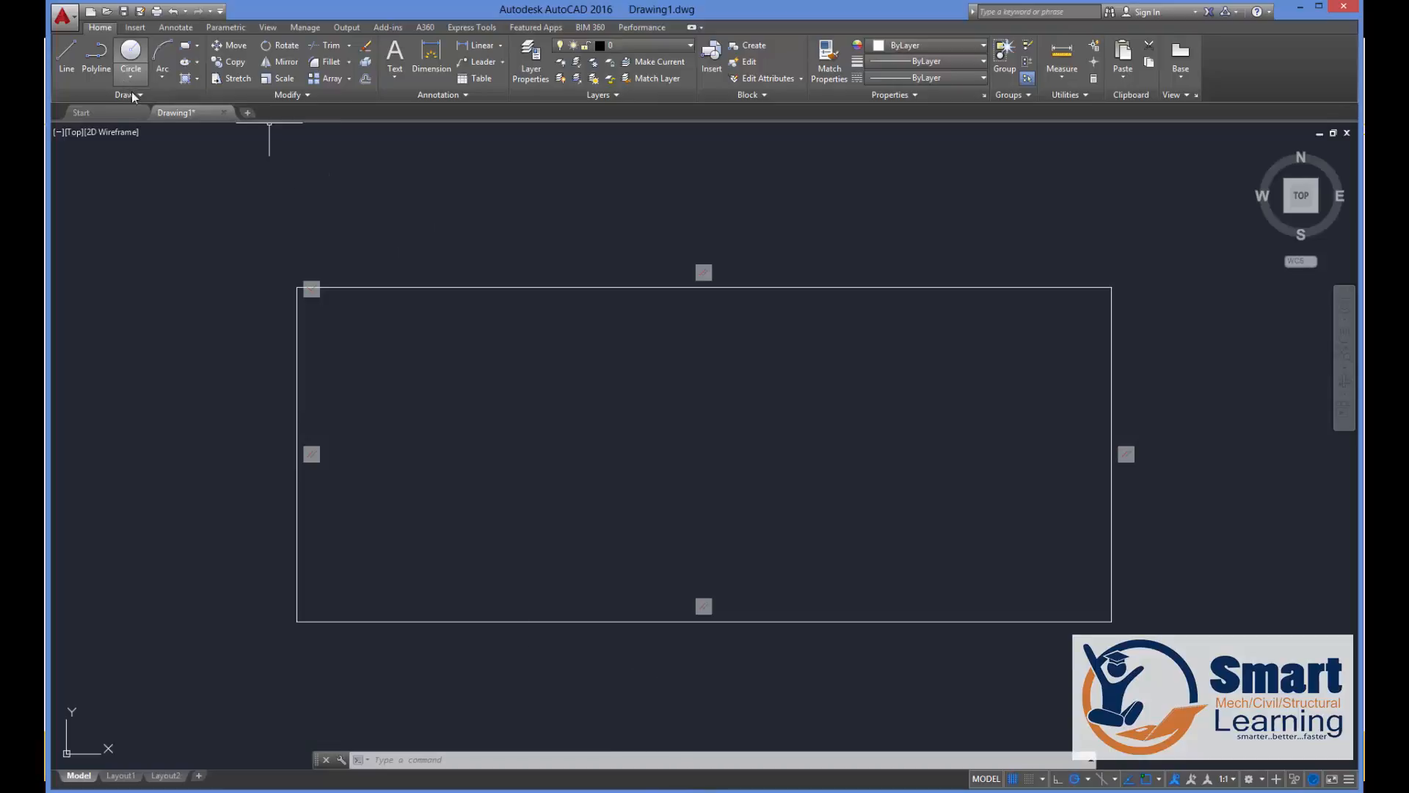
Try to draw a line straight down from the midpoint of the rectangle's upper edge with the length entered as 1.64-1.27.
{"action": "middle_click_drag", "start_coordinate": [438, 474], "coordinate": [462, 470]}
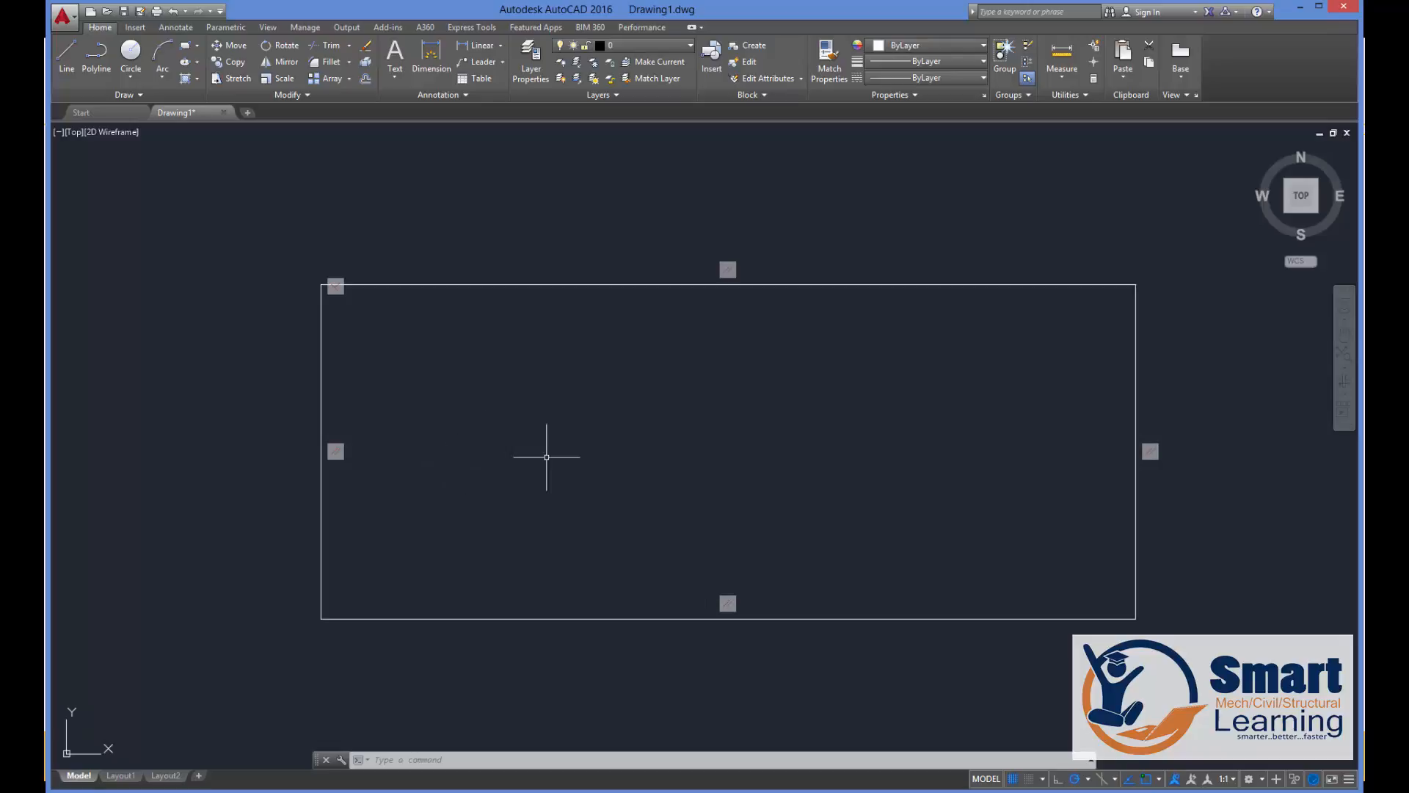
{"action": "left_click", "coordinate": [68, 53]}
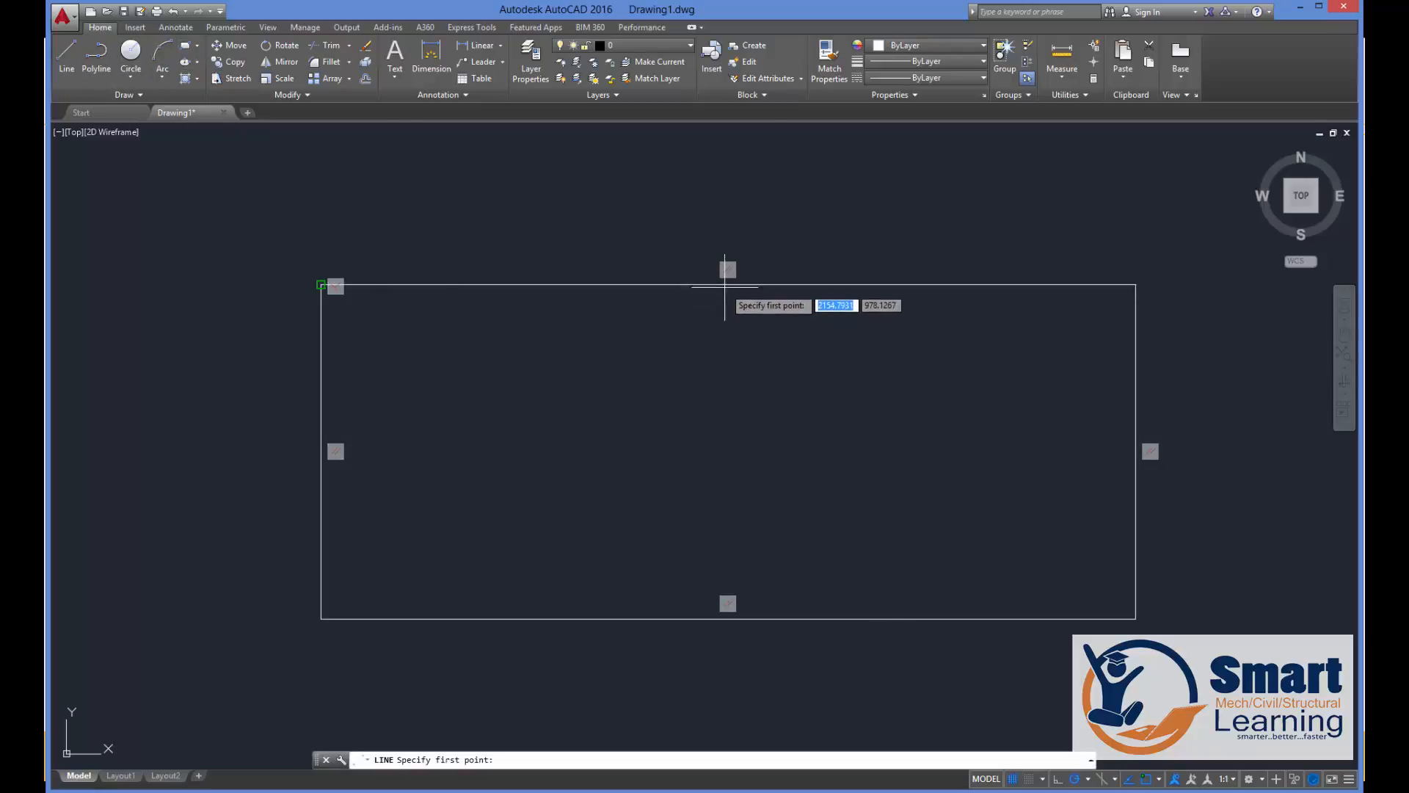
{"action": "type", "text": "mi"}
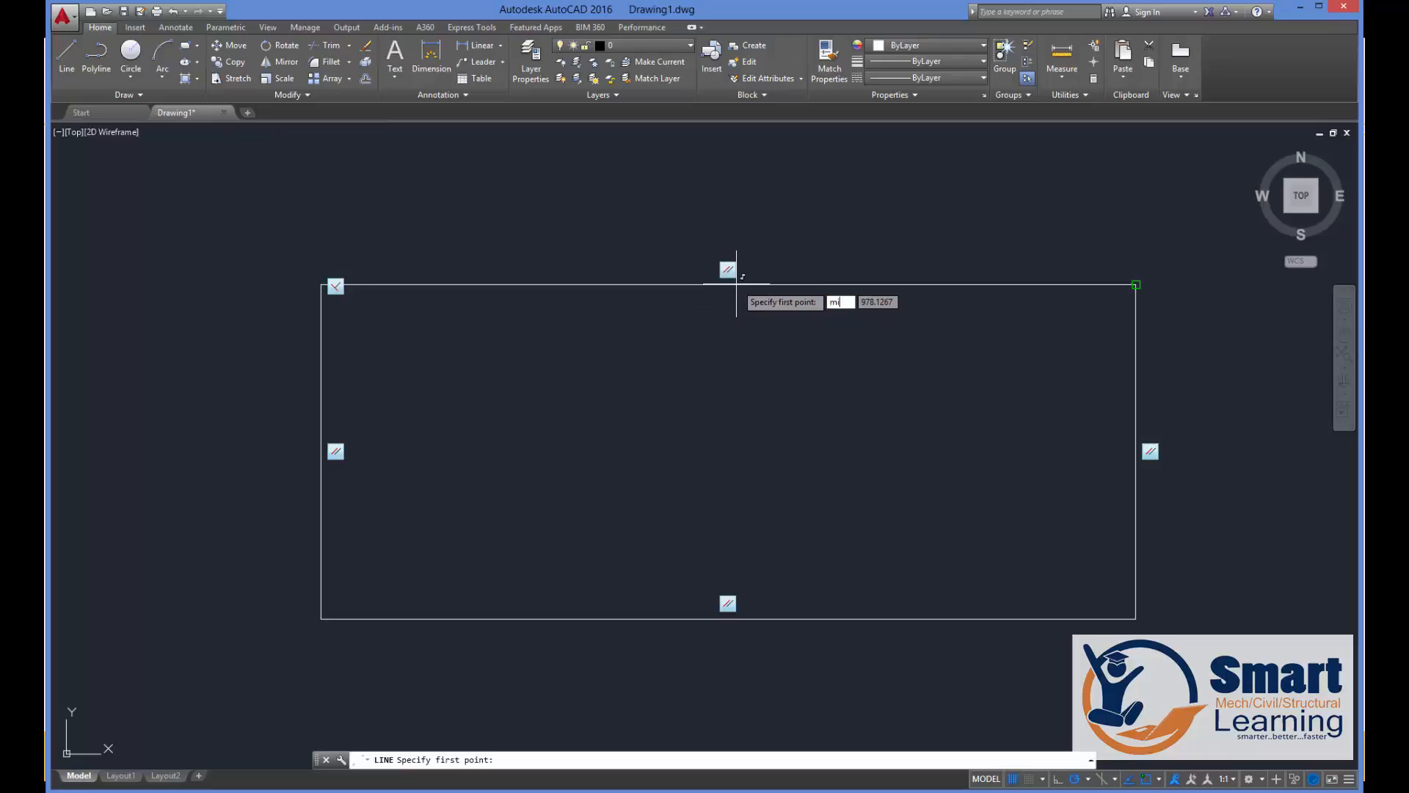
{"action": "type", "text": "d"}
{"action": "key", "text": "Return"}
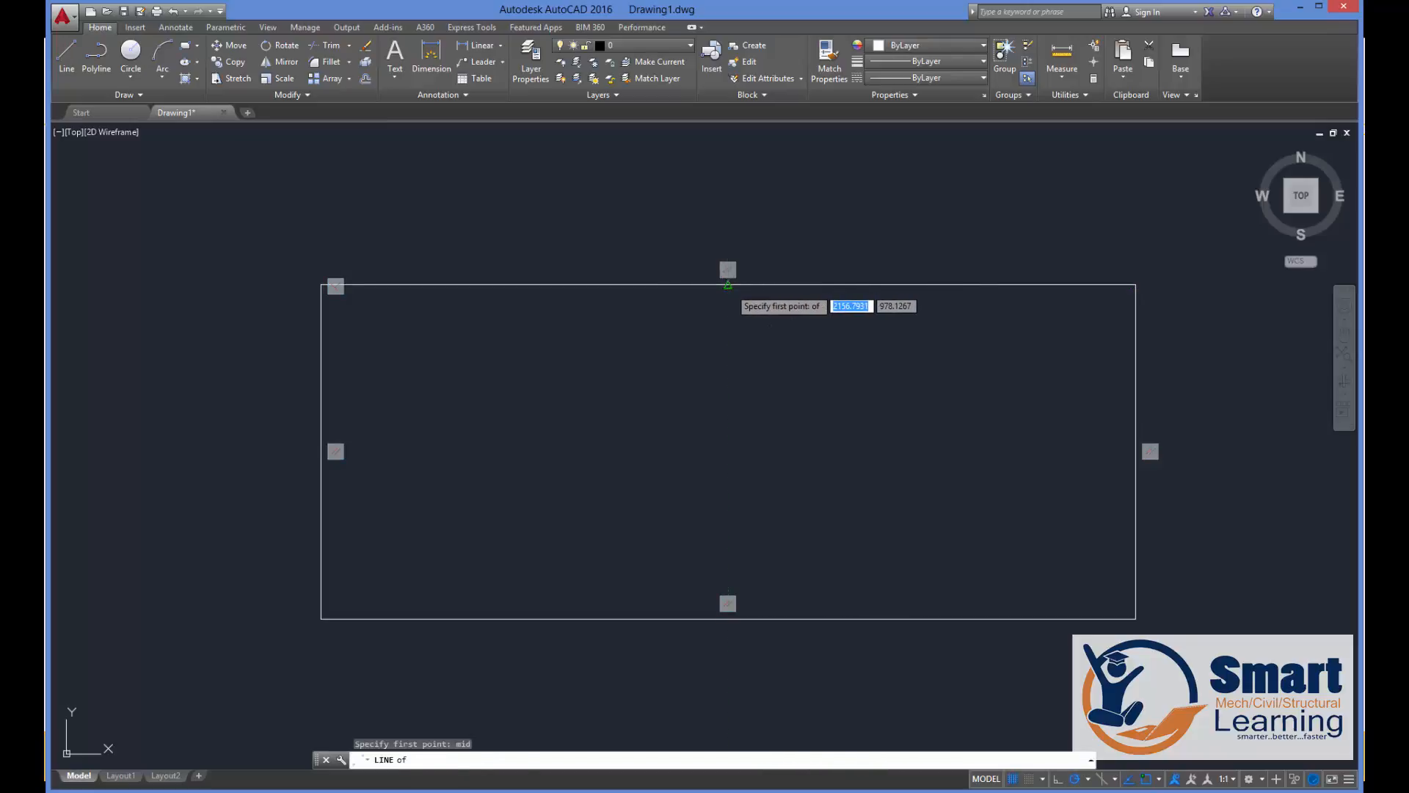
{"action": "left_click", "coordinate": [729, 284]}
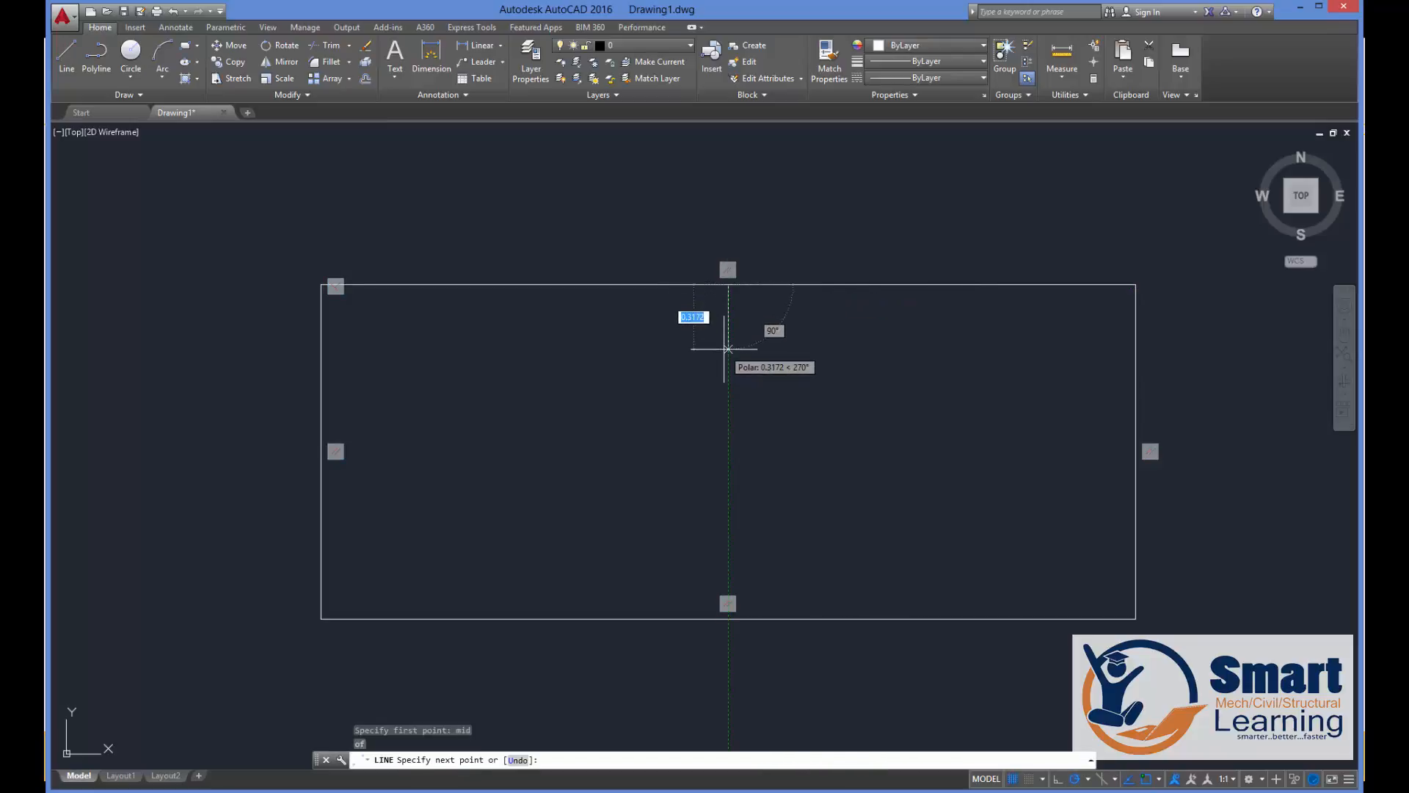
{"action": "type", "text": "1.64-1.2"}
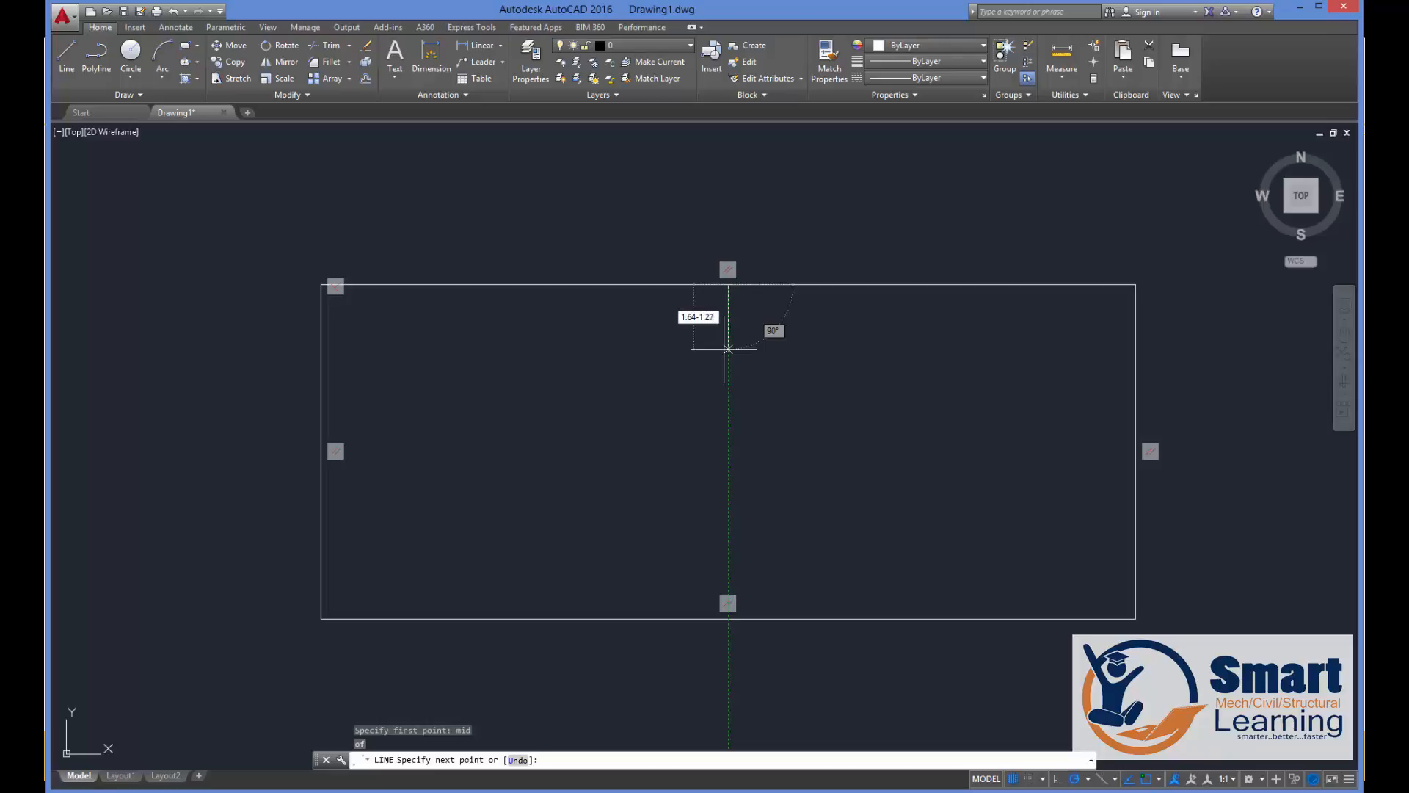
{"action": "key", "text": "Return"}
{"action": "left_click", "coordinate": [685, 317]}
{"action": "left_click_drag", "start_coordinate": [716, 317], "coordinate": [667, 321]}
{"action": "right_click", "coordinate": [688, 317]}
{"action": "left_click", "coordinate": [719, 344]}
Finish the line from the upper edge's midpoint, using the transparent CAL command with the expression 1.64-1.27 for its length.
{"action": "type", "text": "'ca"}
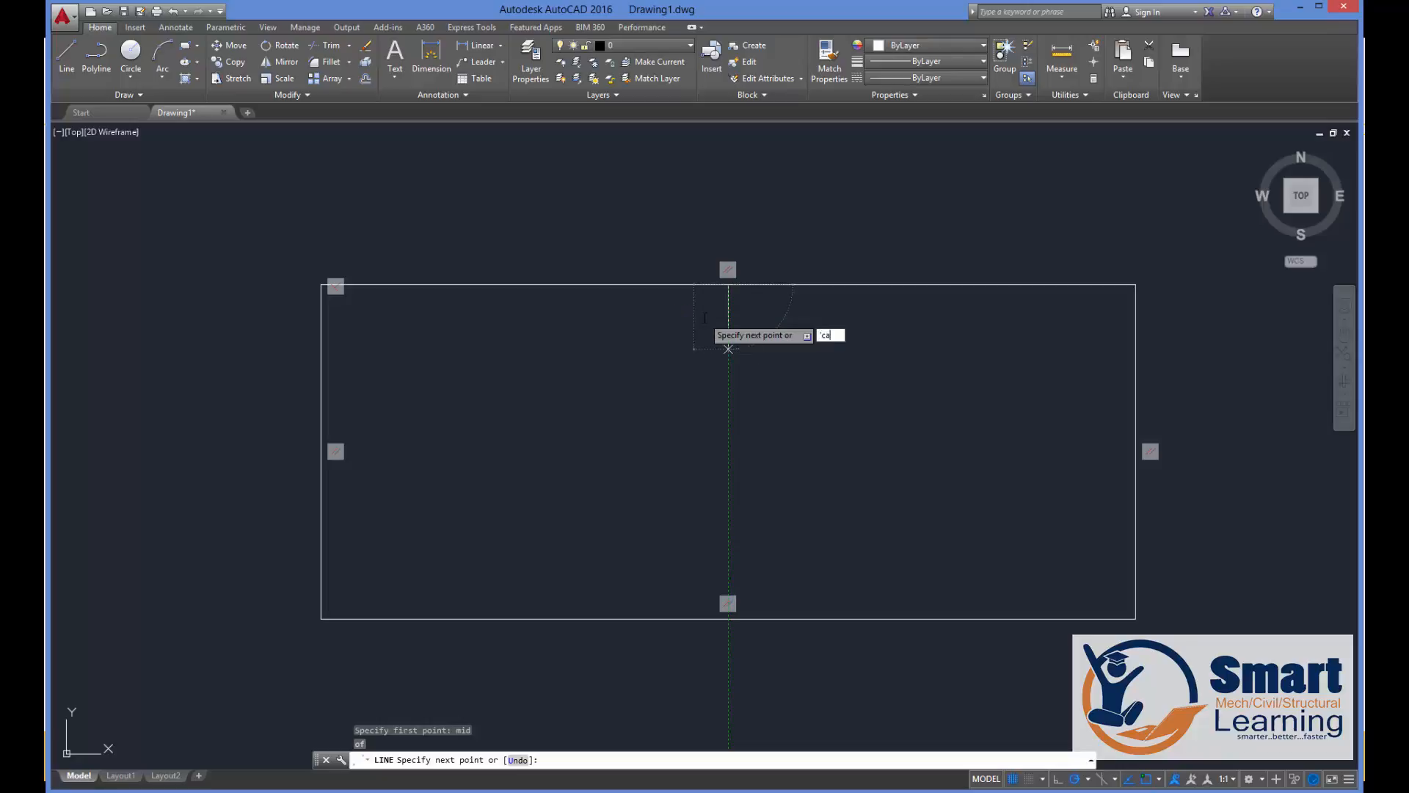
{"action": "type", "text": "l"}
{"action": "key", "text": "Return"}
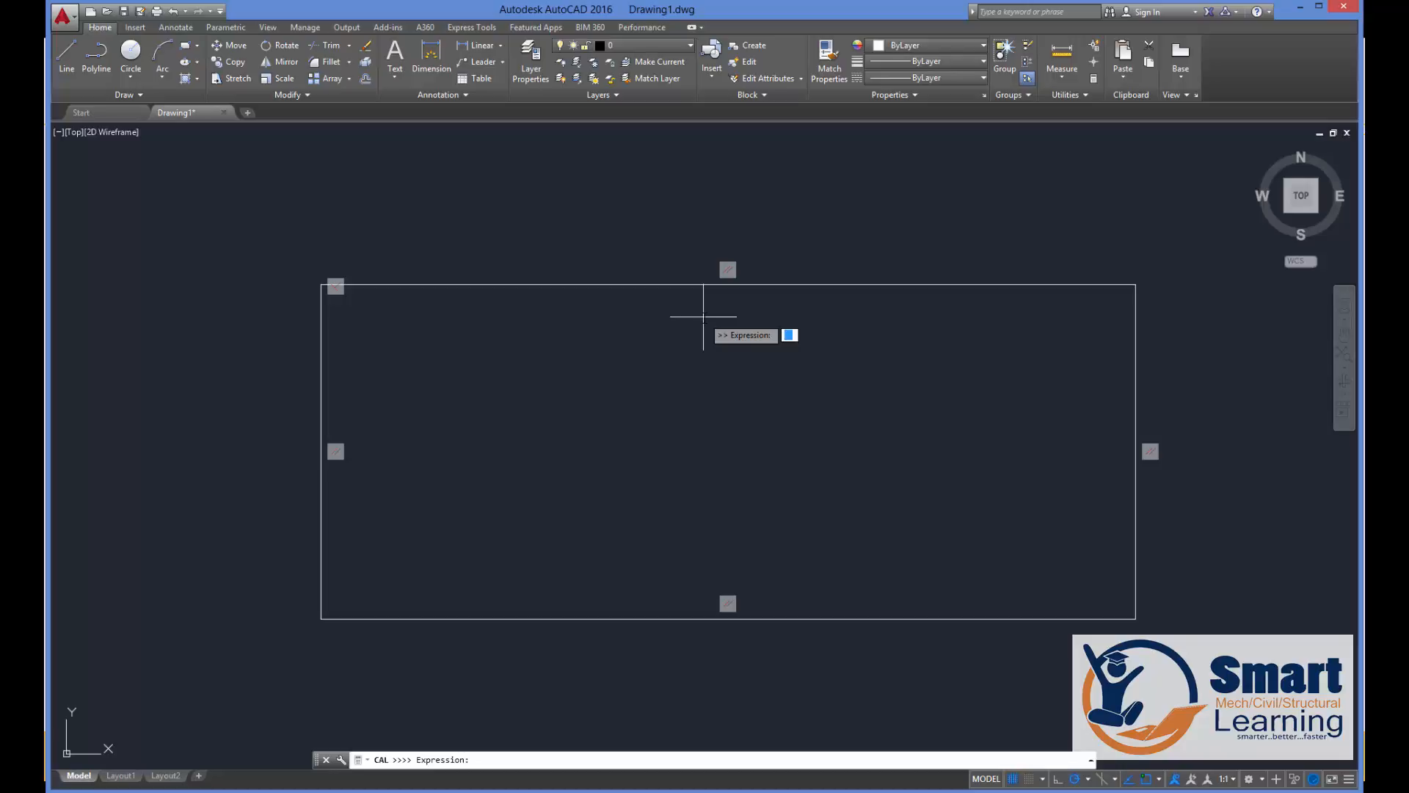
{"action": "left_click", "coordinate": [498, 763]}
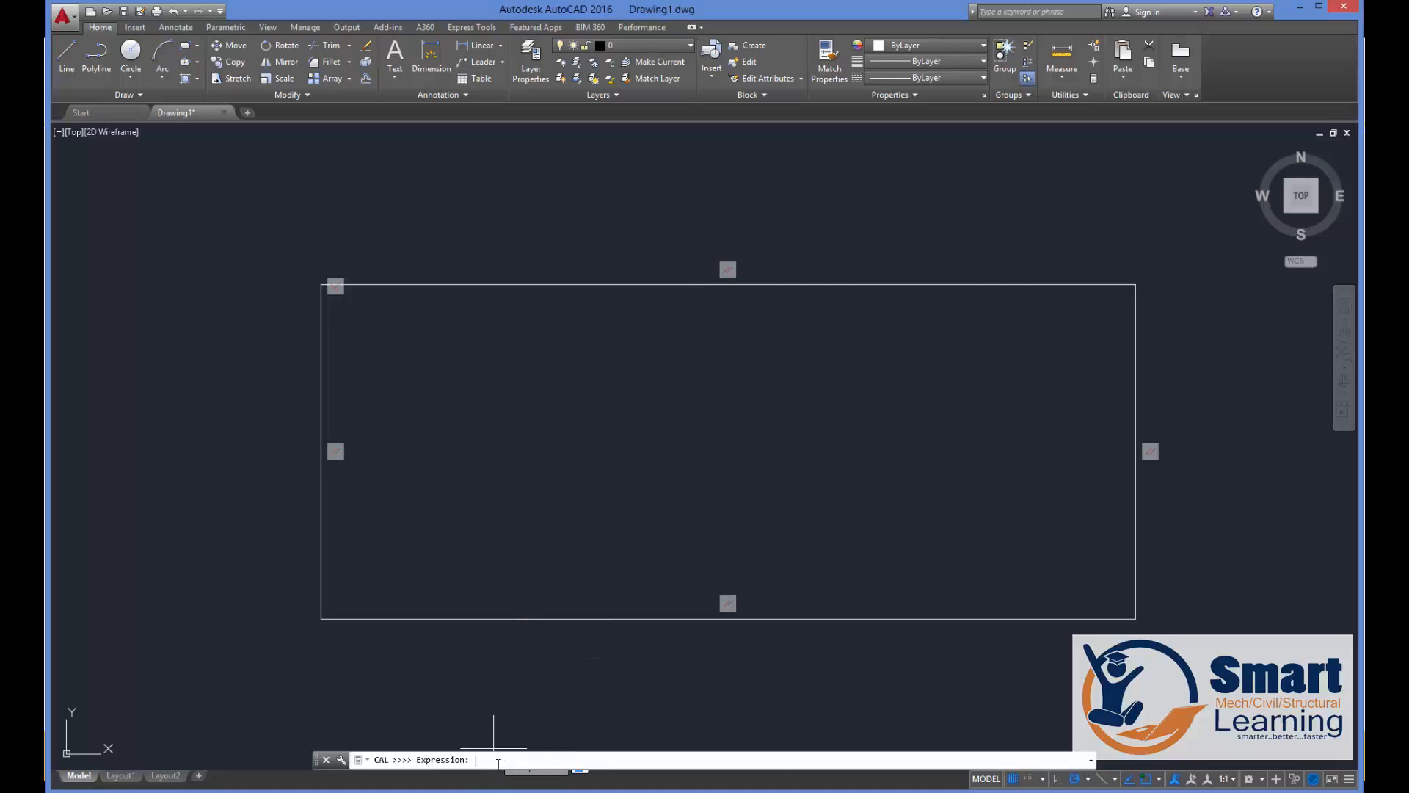
{"action": "type", "text": "1.64-1.27"}
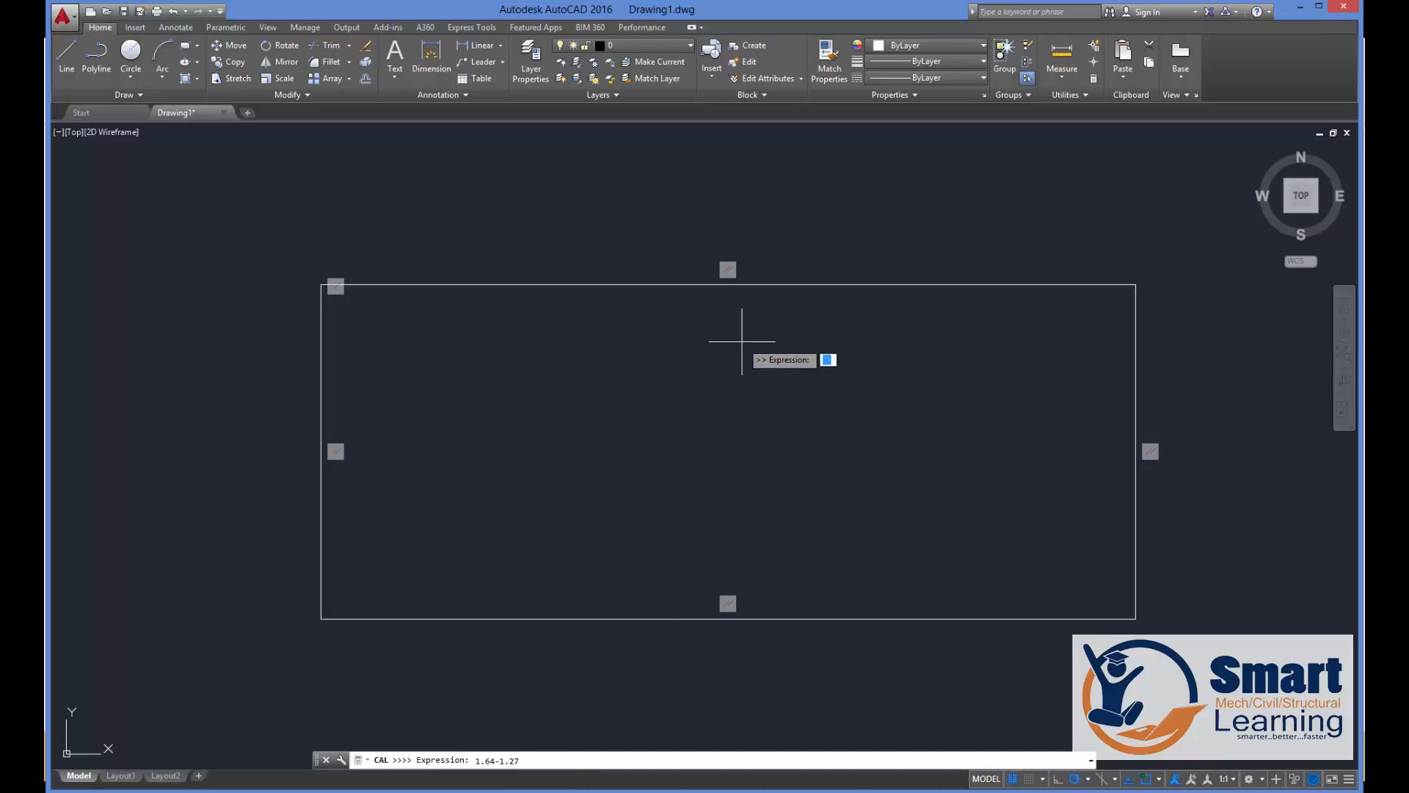
{"action": "key", "text": "Return"}
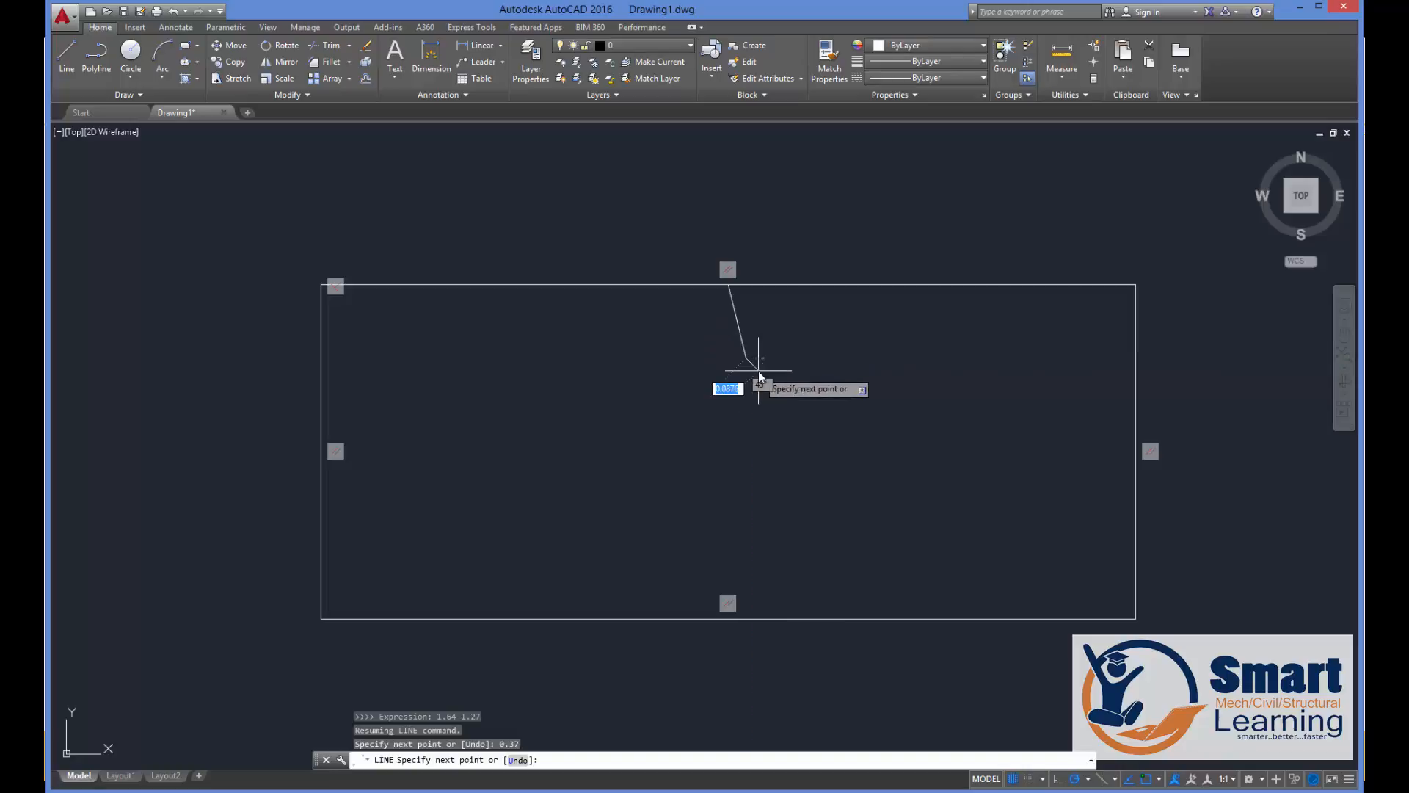
{"action": "key", "text": "Return"}
Try to draw another line straight down from the upper edge's midpoint, using the transparent CAL command for its length.
{"action": "key", "text": "Return"}
{"action": "left_click", "coordinate": [728, 284]}
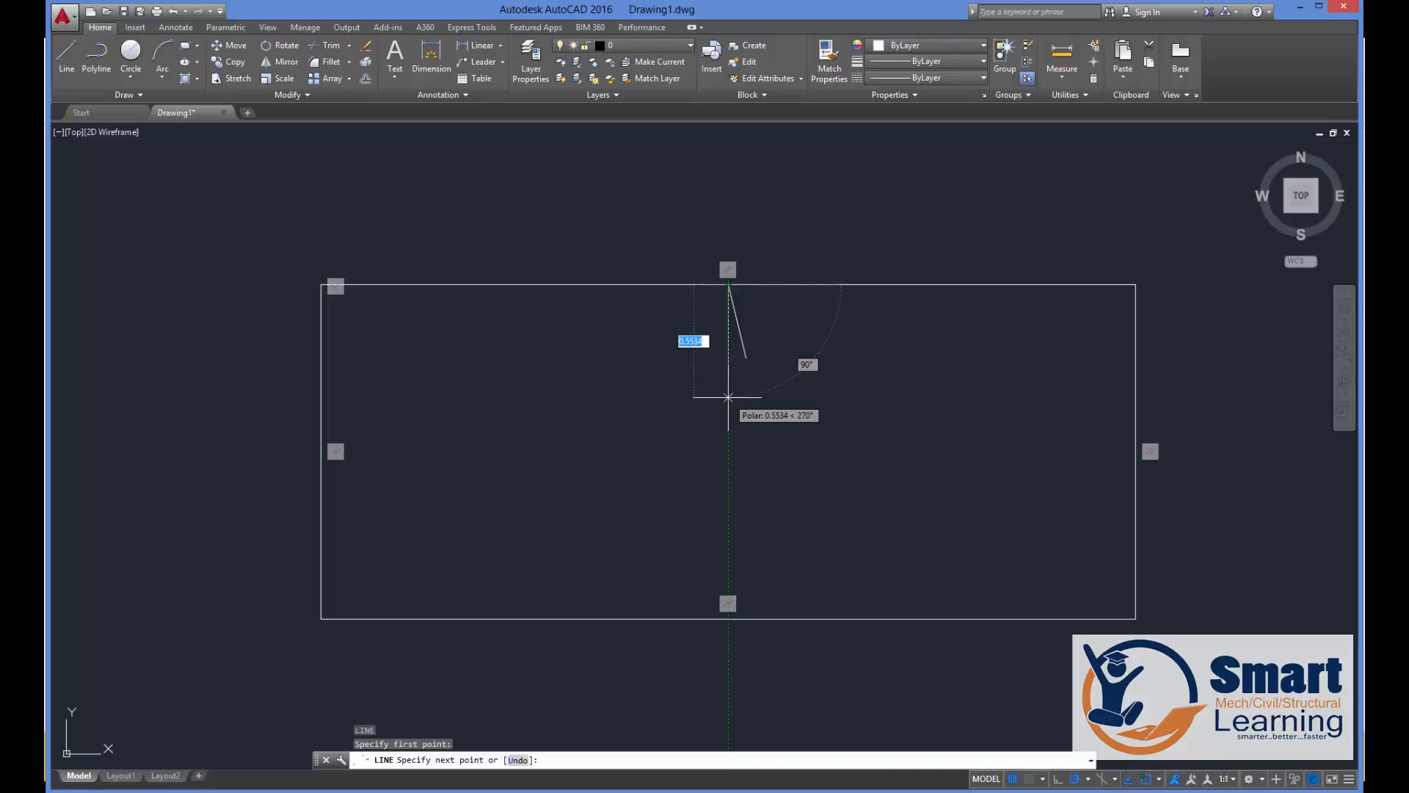
{"action": "type", "text": "1"}
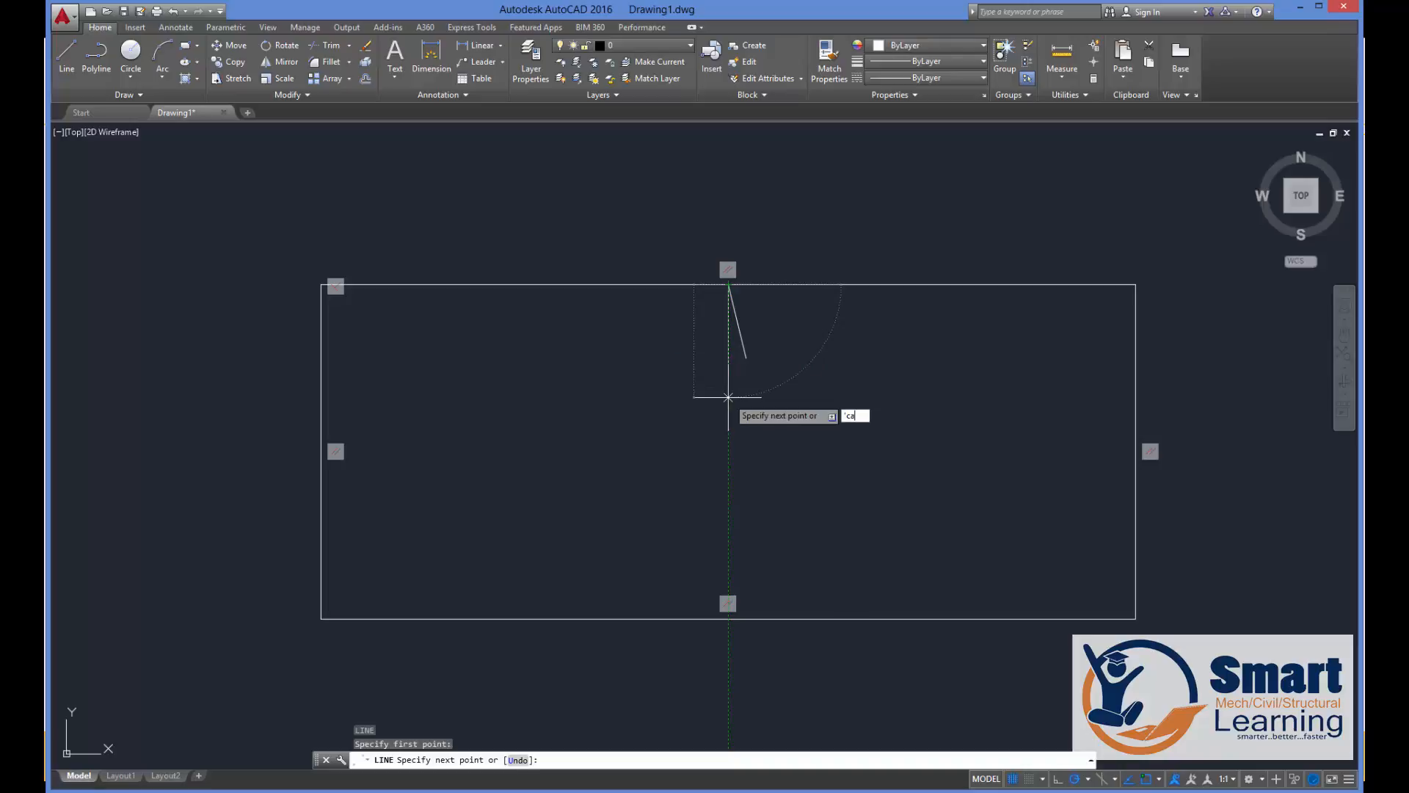
{"action": "key", "text": "Return"}
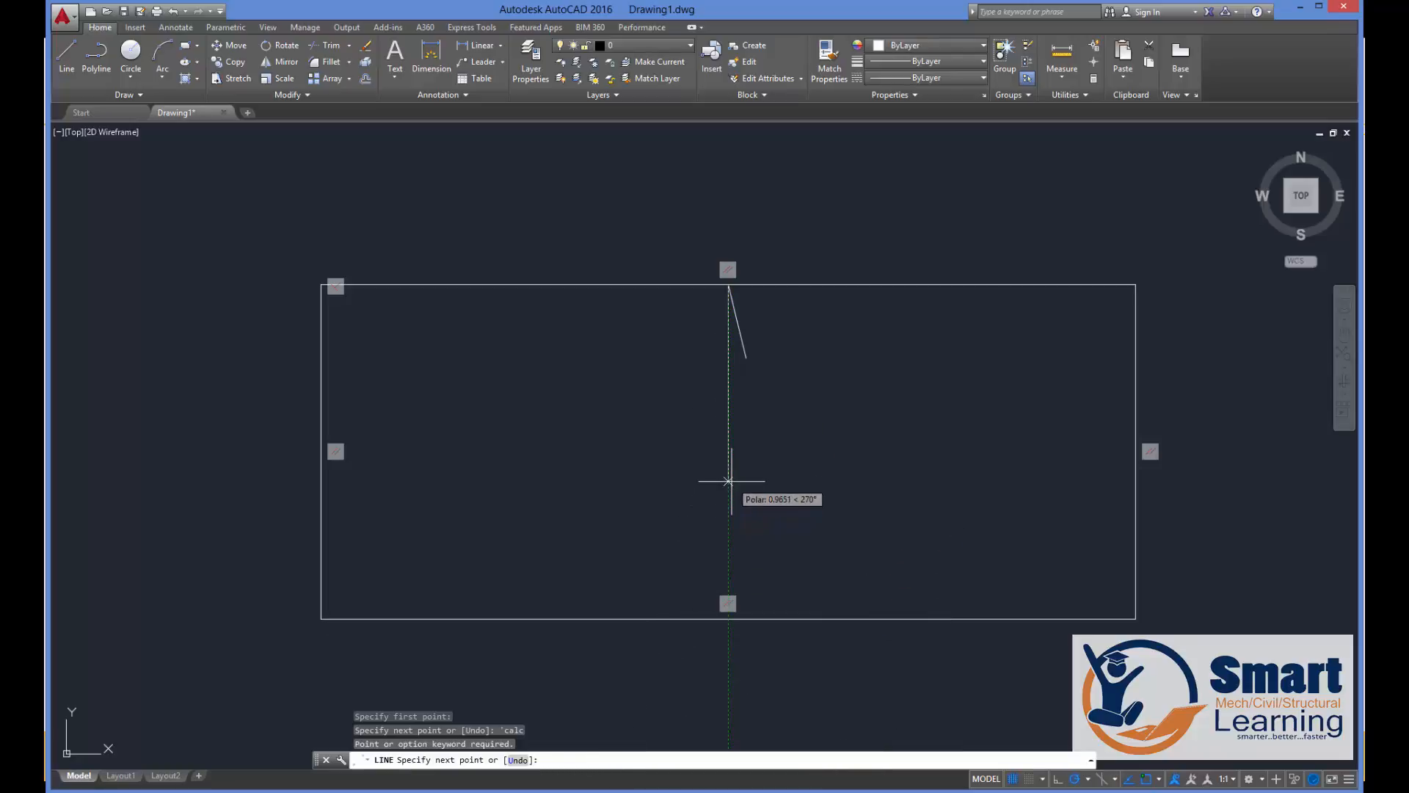
{"action": "type", "text": "1"}
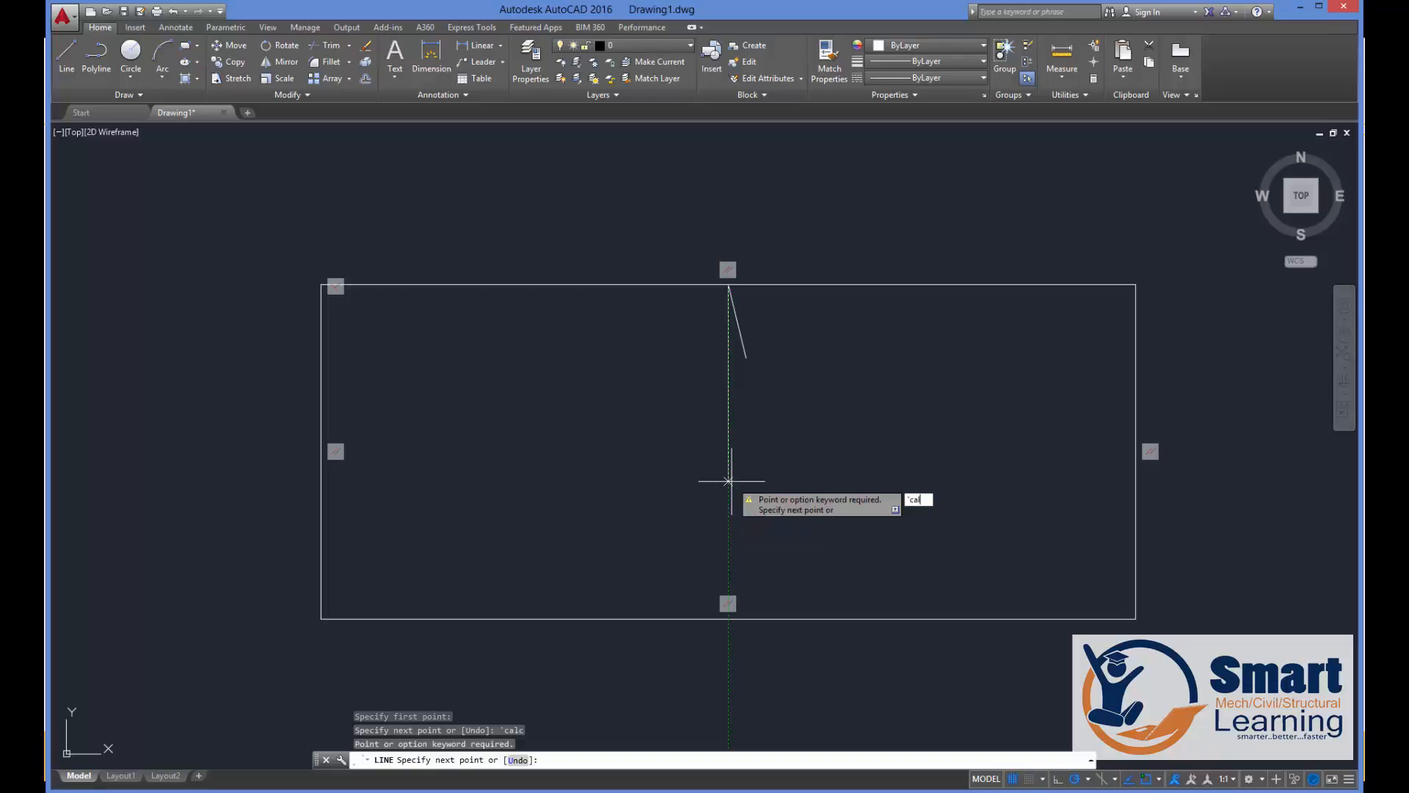
{"action": "key", "text": "Return"}
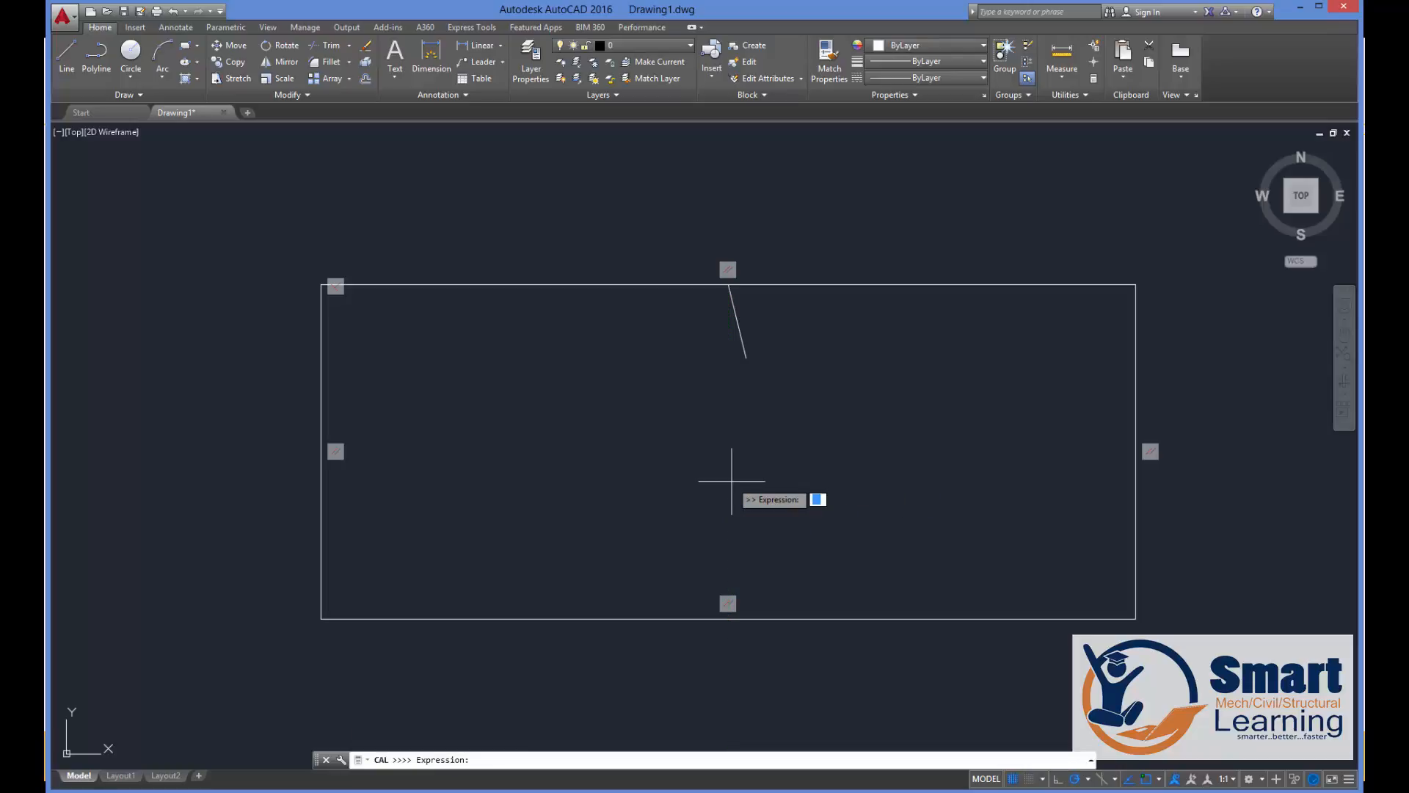
{"action": "key", "text": "ctrl+v"}
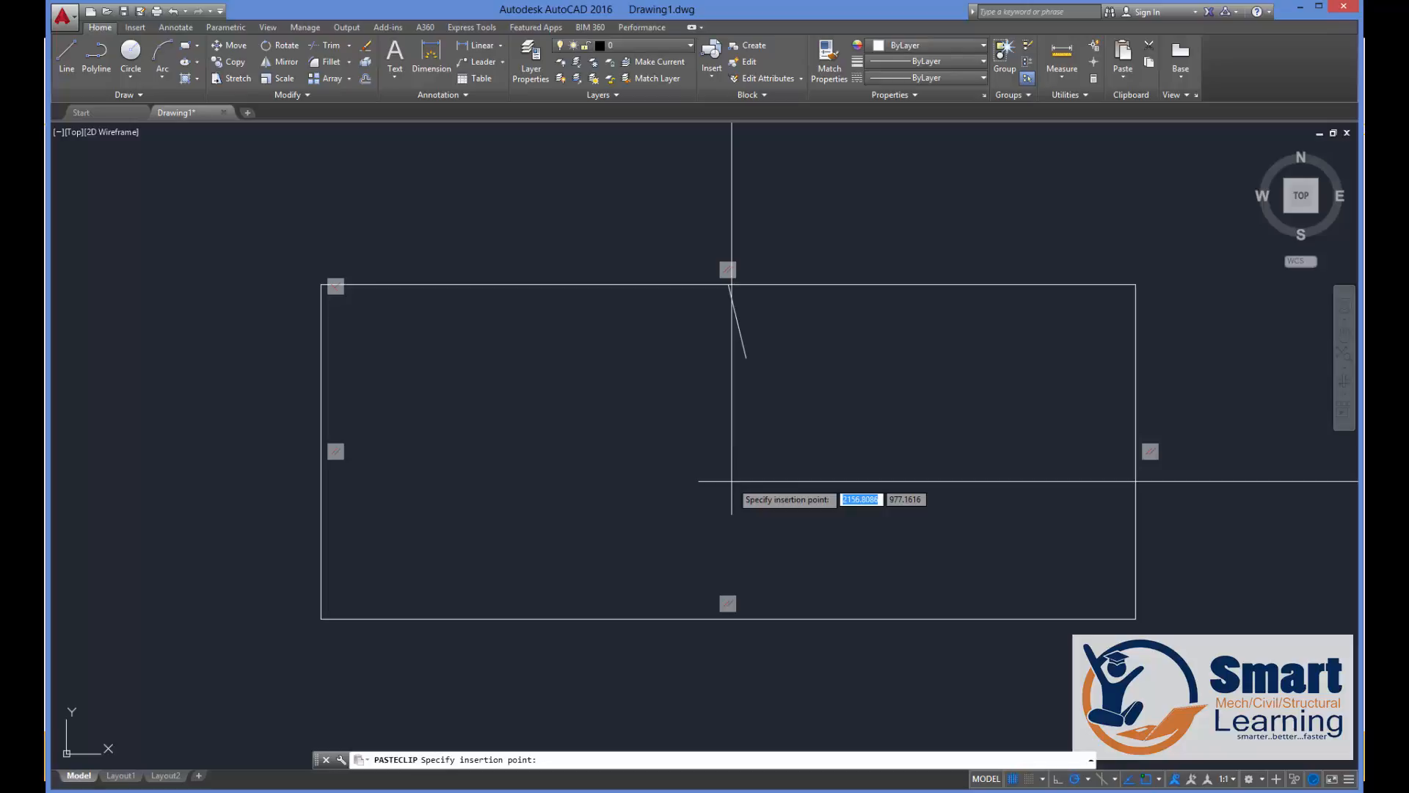
{"action": "key", "text": "Return"}
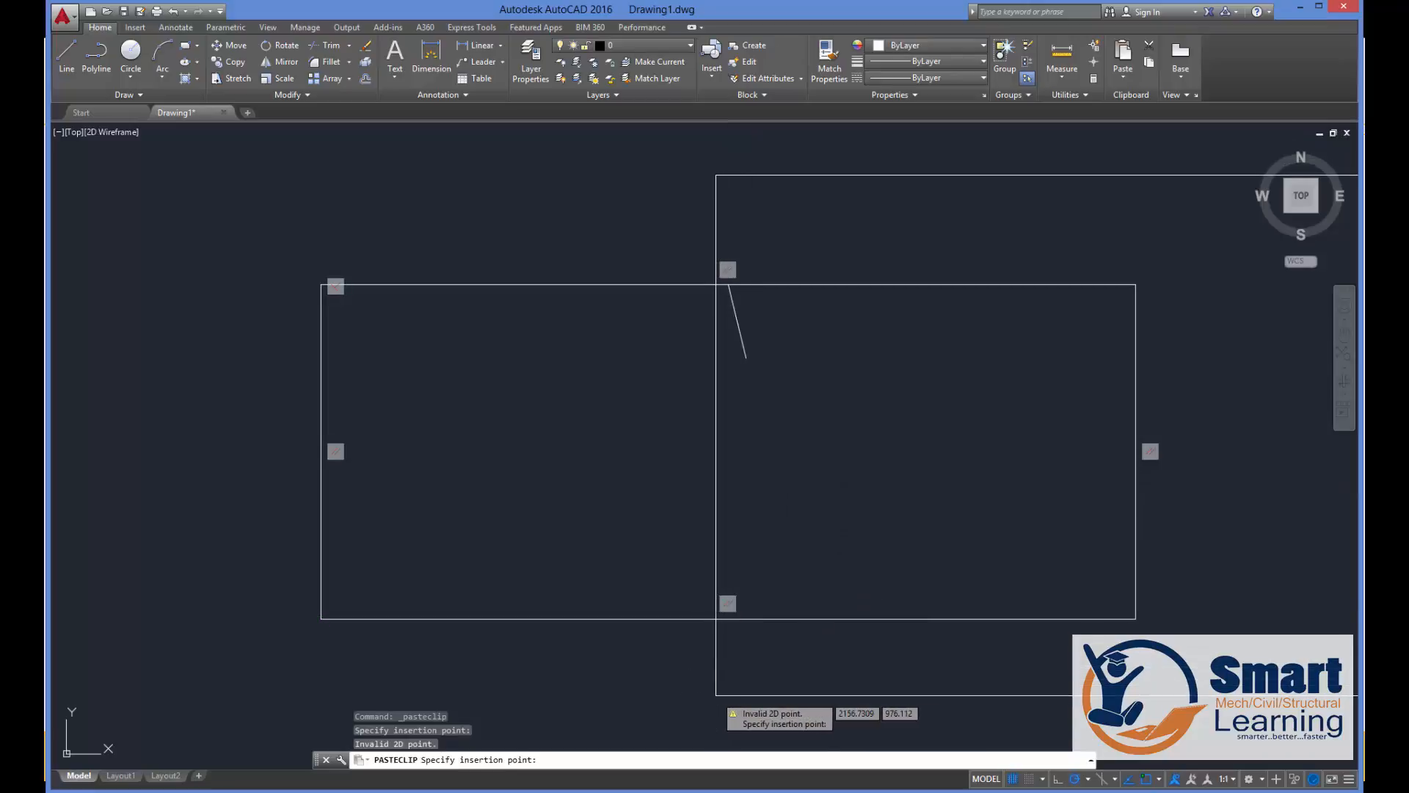
{"action": "key", "text": "Escape"}
Delete the slanted line hanging from the midpoint of the rectangle's upper edge.
{"action": "left_click", "coordinate": [760, 315]}
{"action": "left_click", "coordinate": [701, 372]}
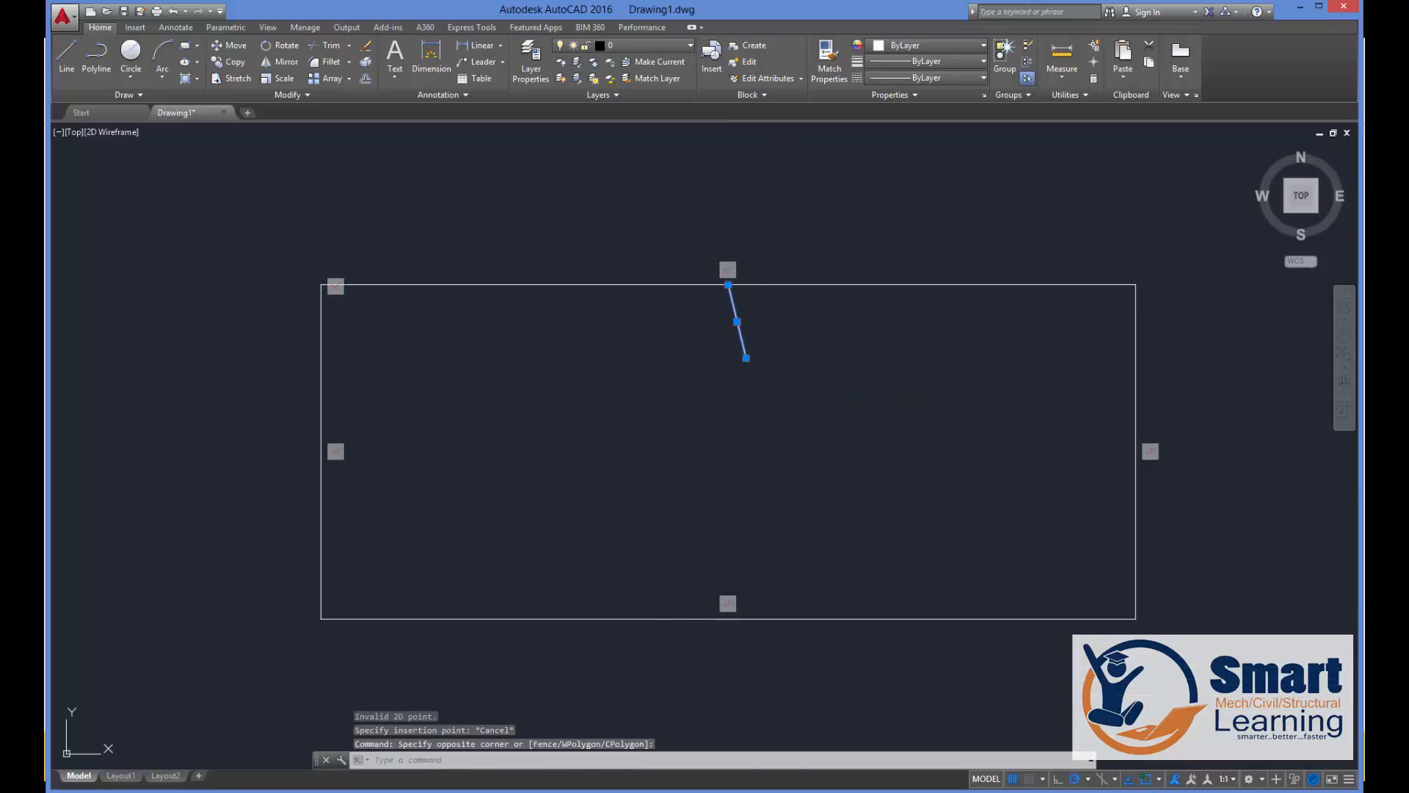
{"action": "key", "text": "Delete"}
Draw a line straight down from the upper edge's midpoint, using the transparent CAL command with 1.64-1.27 for its length.
{"action": "type", "text": "l"}
{"action": "key", "text": "Return"}
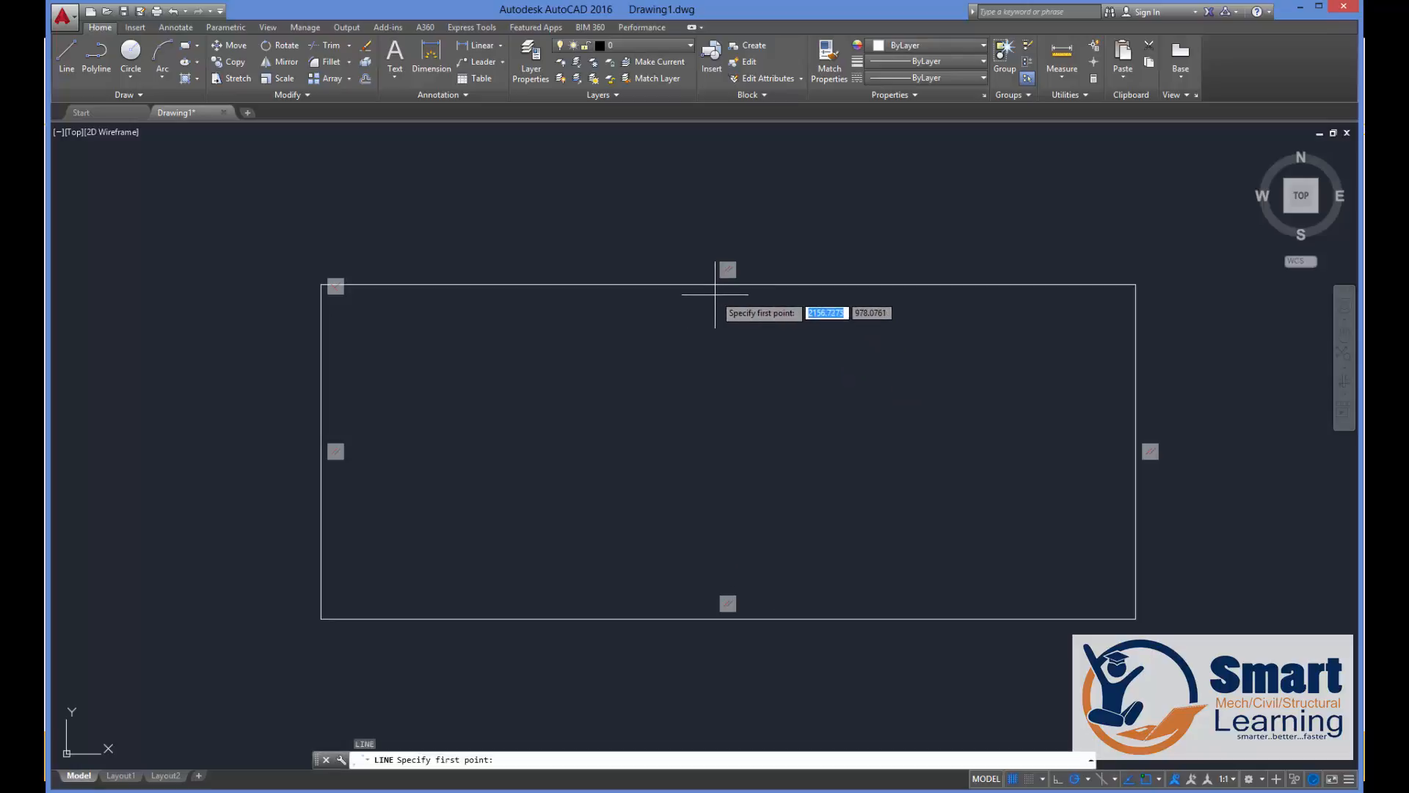
{"action": "type", "text": "mid"}
{"action": "key", "text": "Return"}
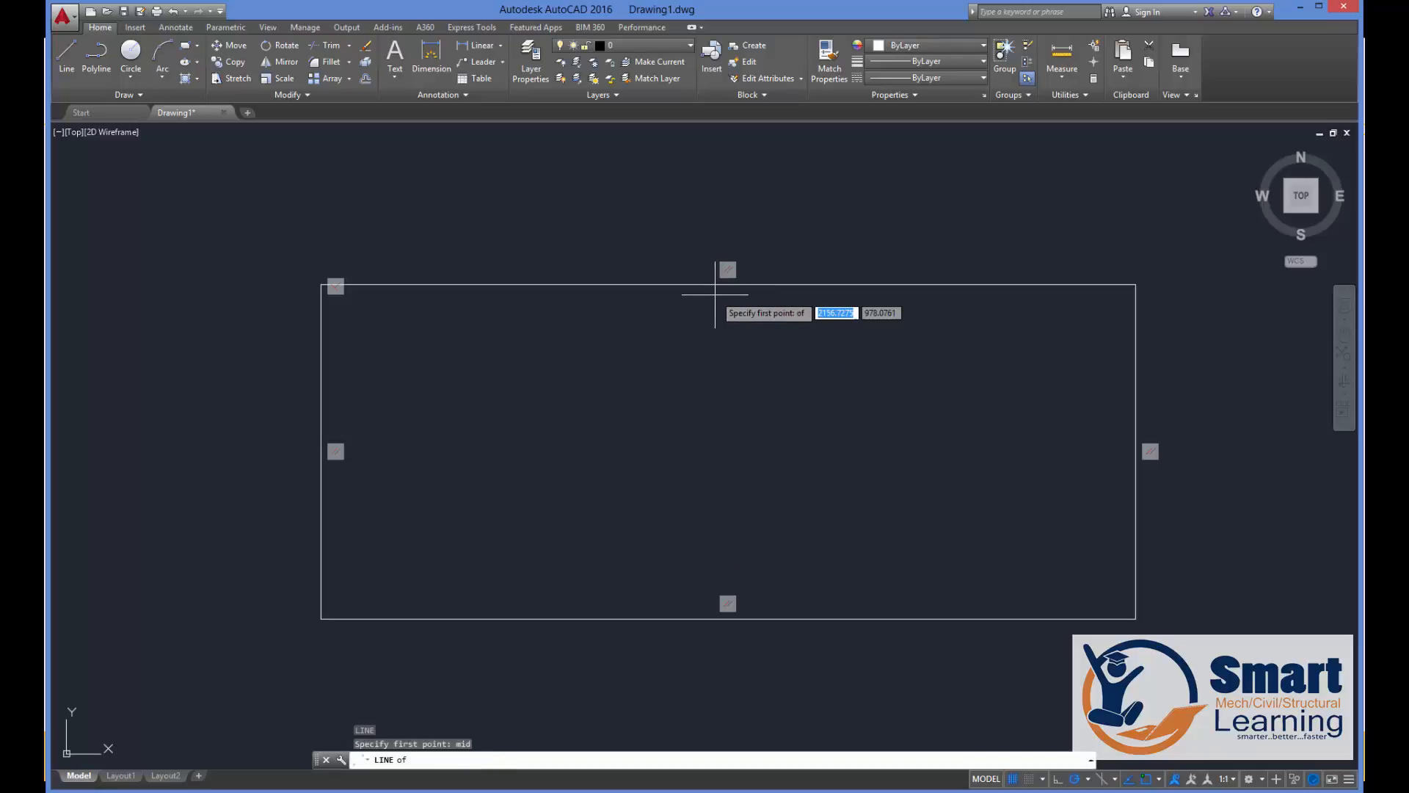
{"action": "left_click", "coordinate": [728, 288]}
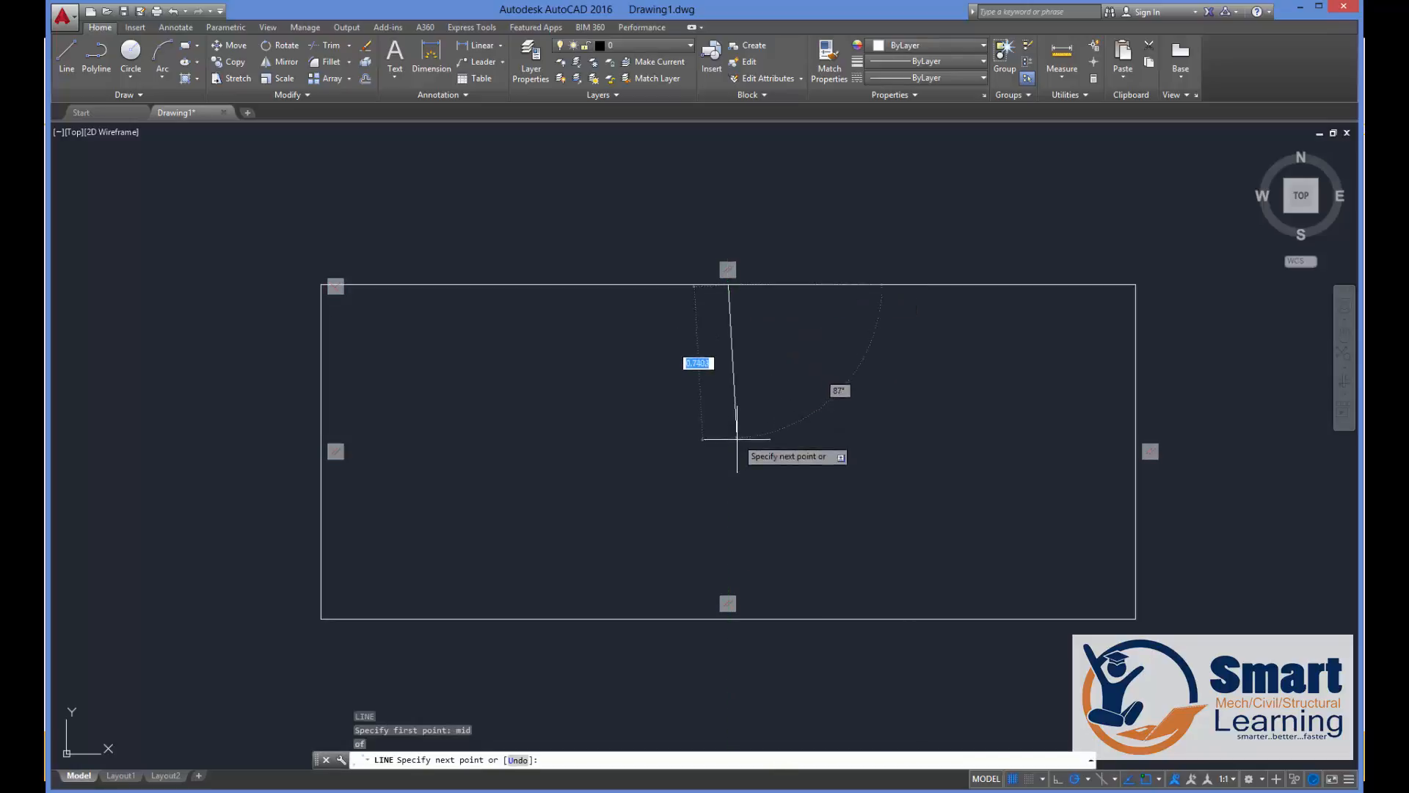
{"action": "type", "text": "'"}
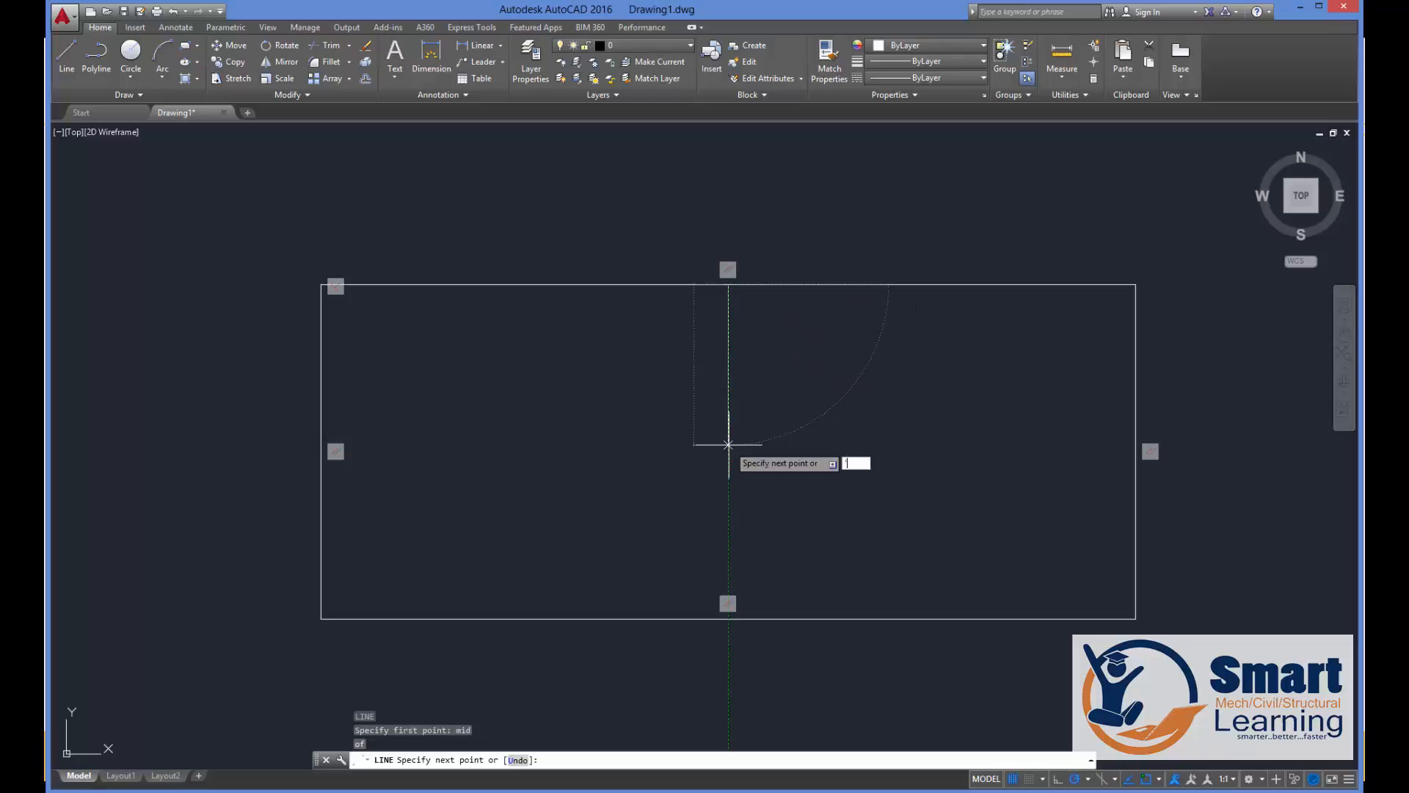
{"action": "type", "text": "cal"}
{"action": "key", "text": "Return"}
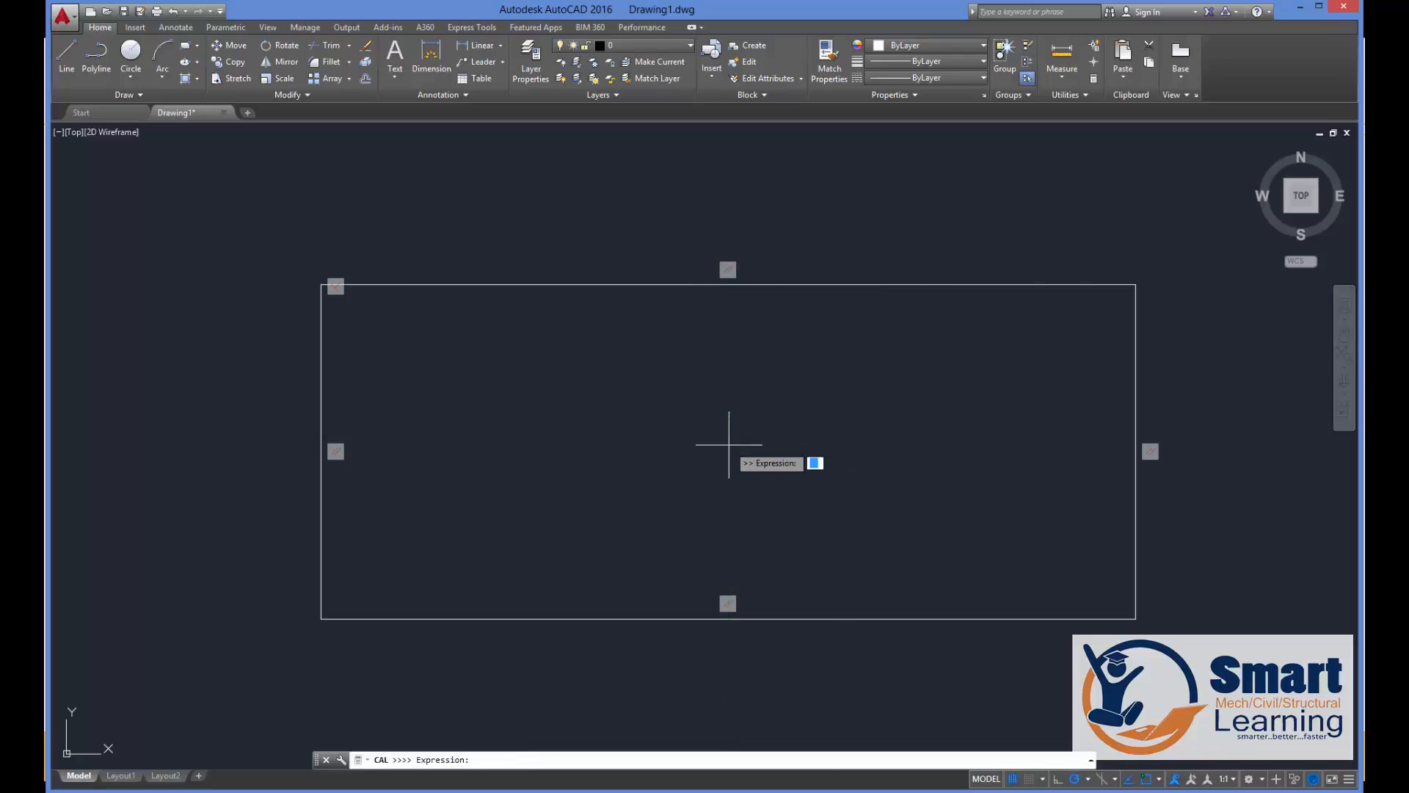
{"action": "type", "text": "1.64-1.27"}
{"action": "key", "text": "Return"}
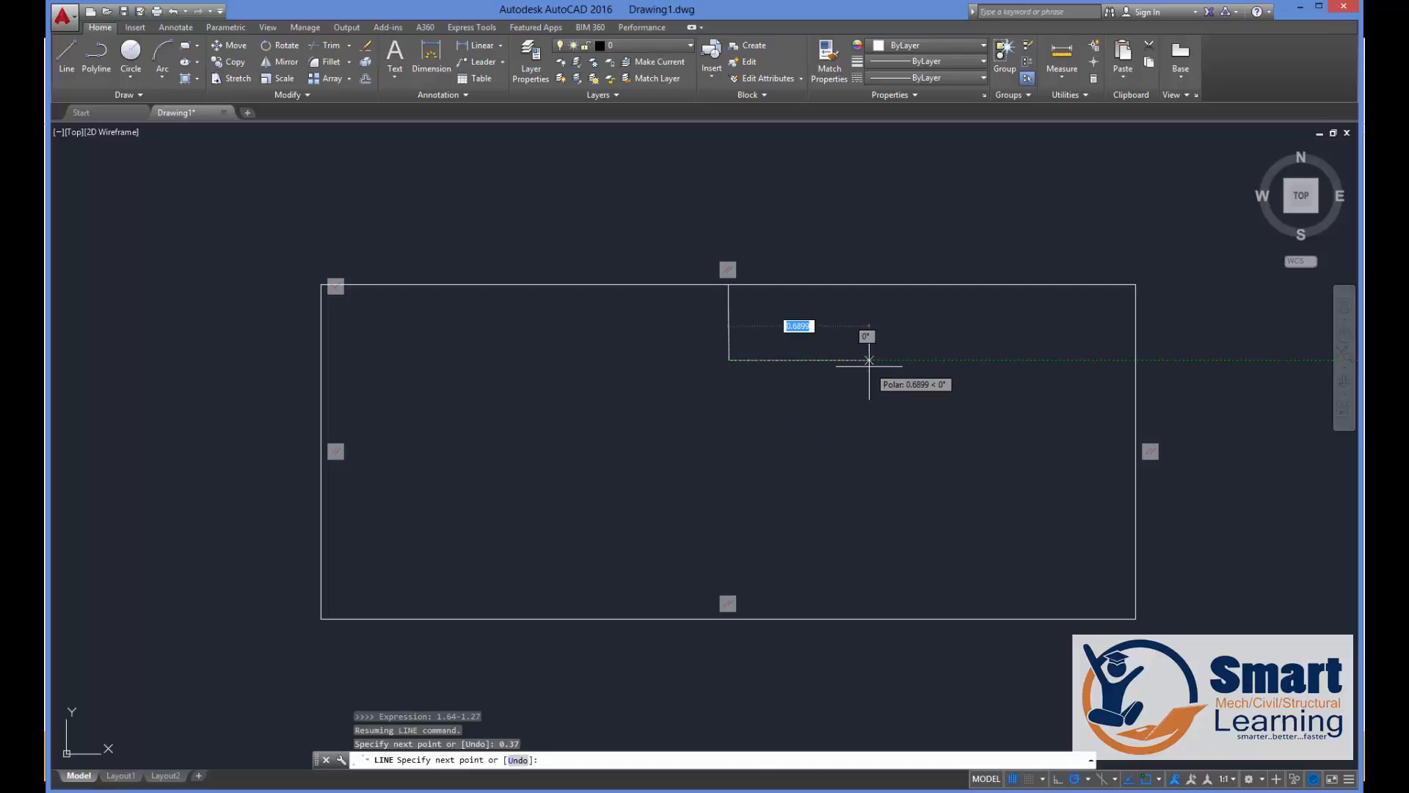
{"action": "key", "text": "Return"}
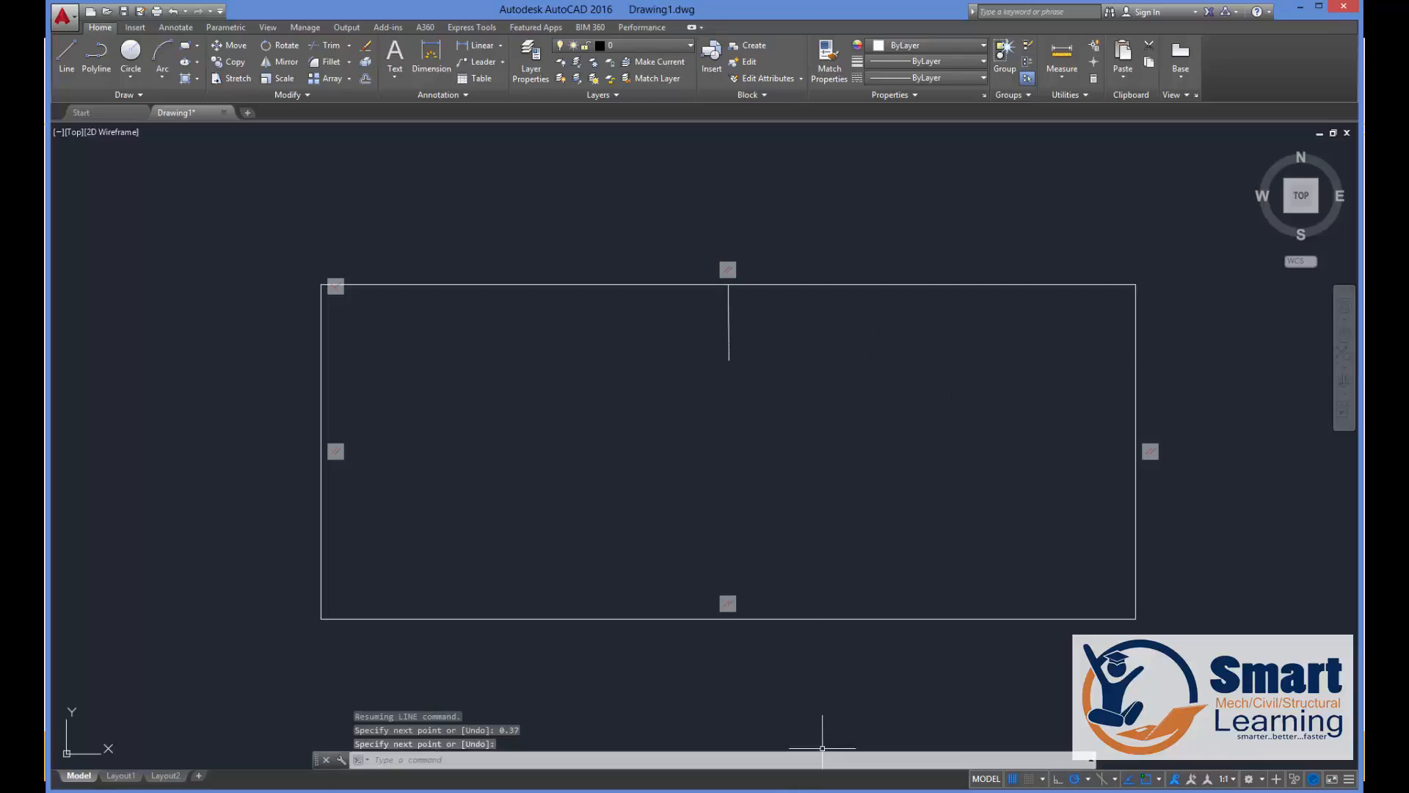
{"action": "left_click", "coordinate": [855, 726]}
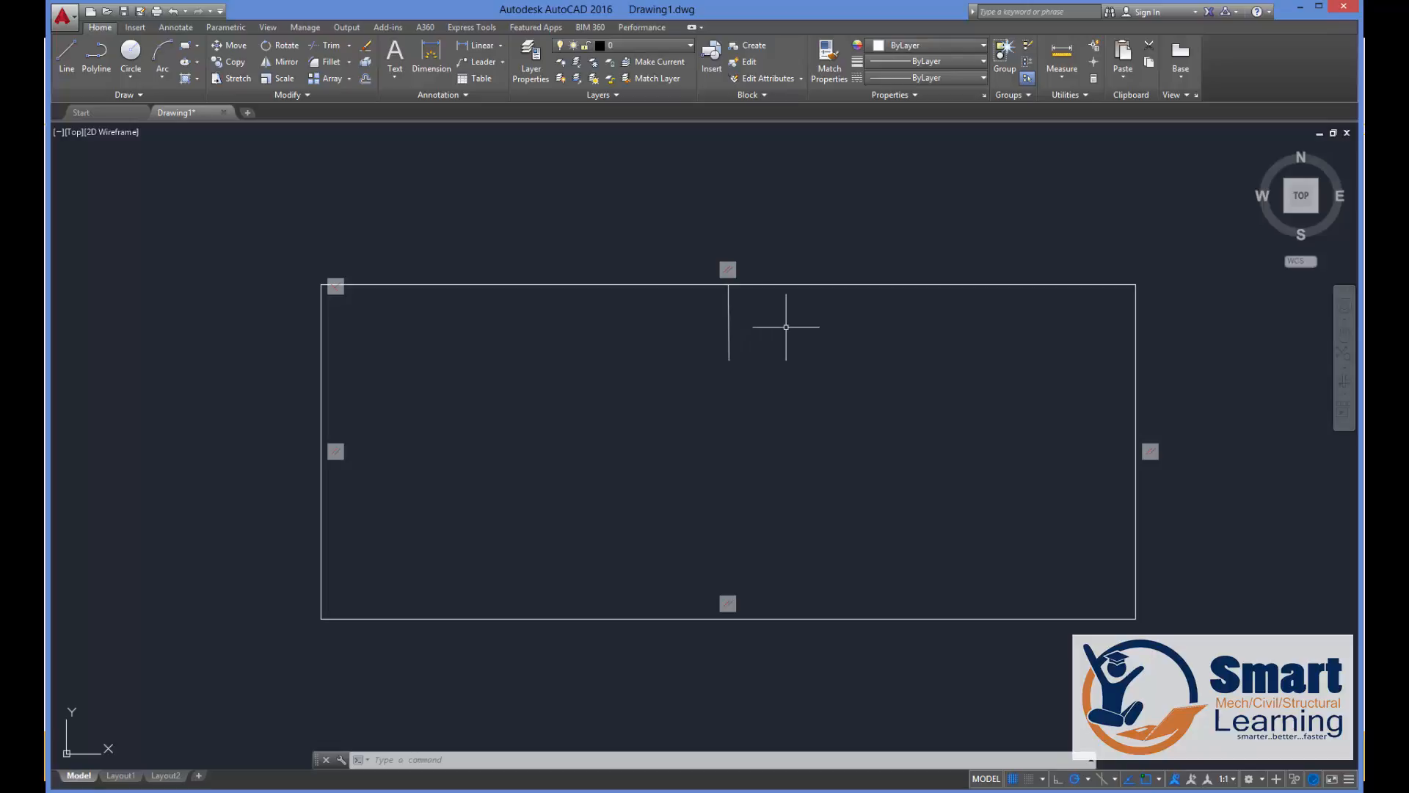
Offset the short vertical line to both sides, using the transparent CAL command with .75/2 for the distance.
{"action": "type", "text": "o"}
{"action": "key", "text": "Return"}
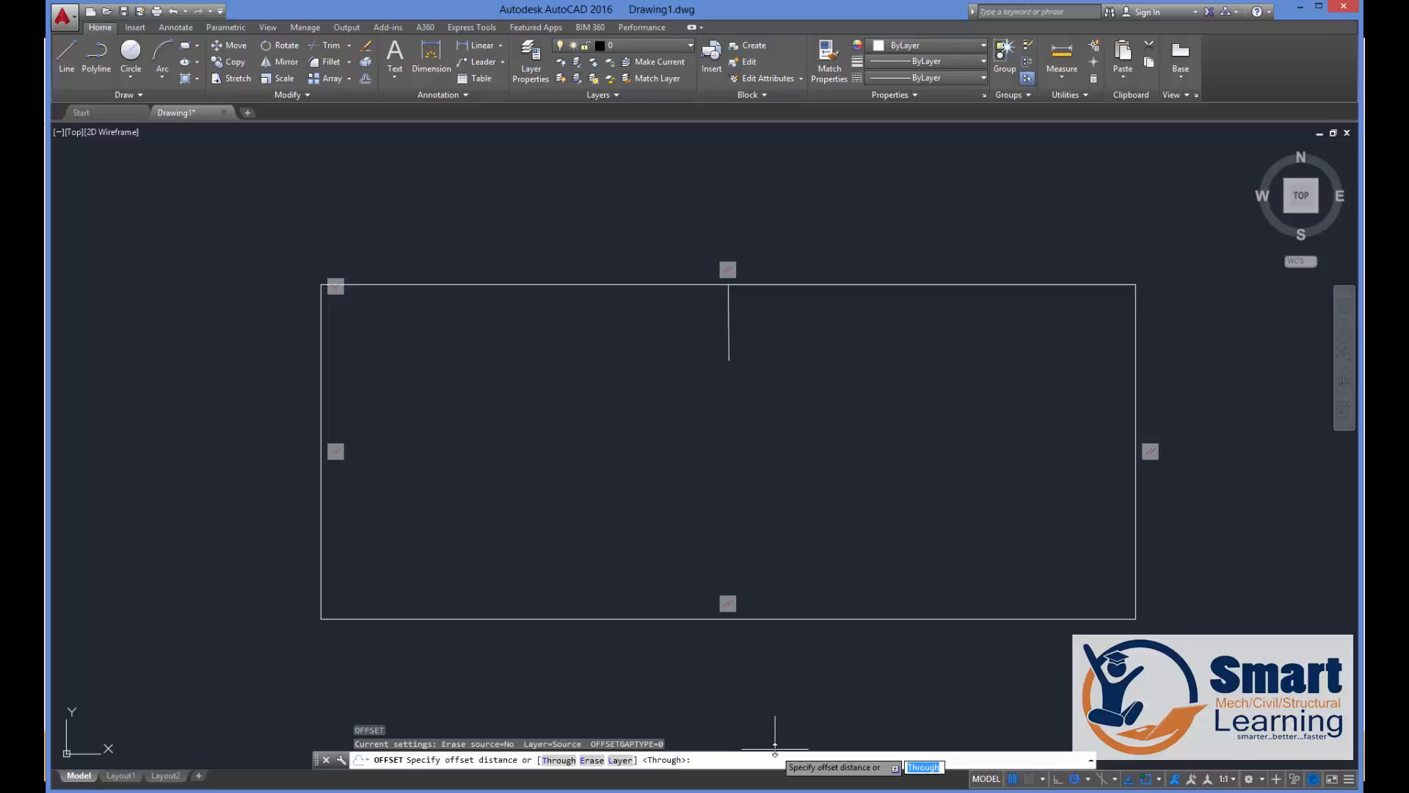
{"action": "type", "text": "1"}
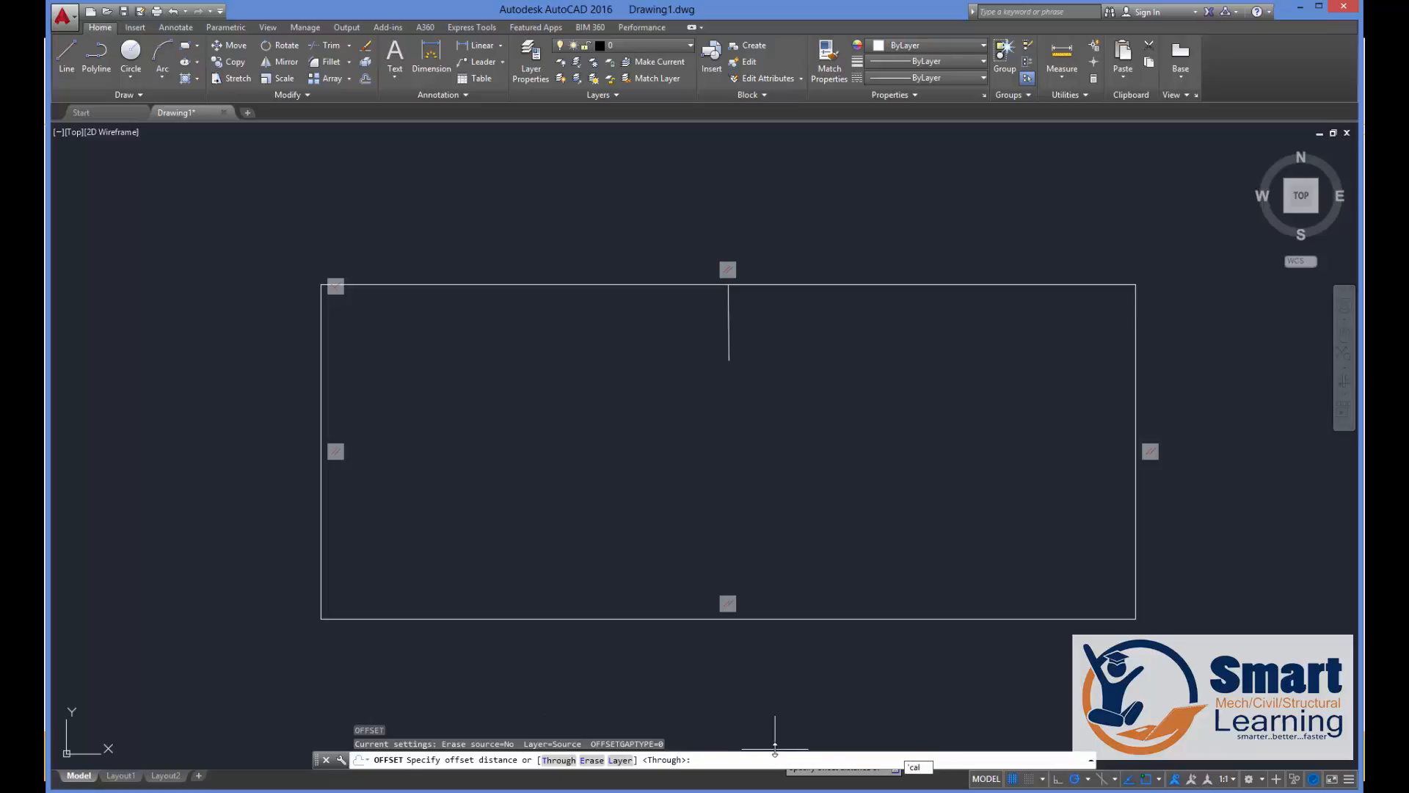
{"action": "key", "text": "Return"}
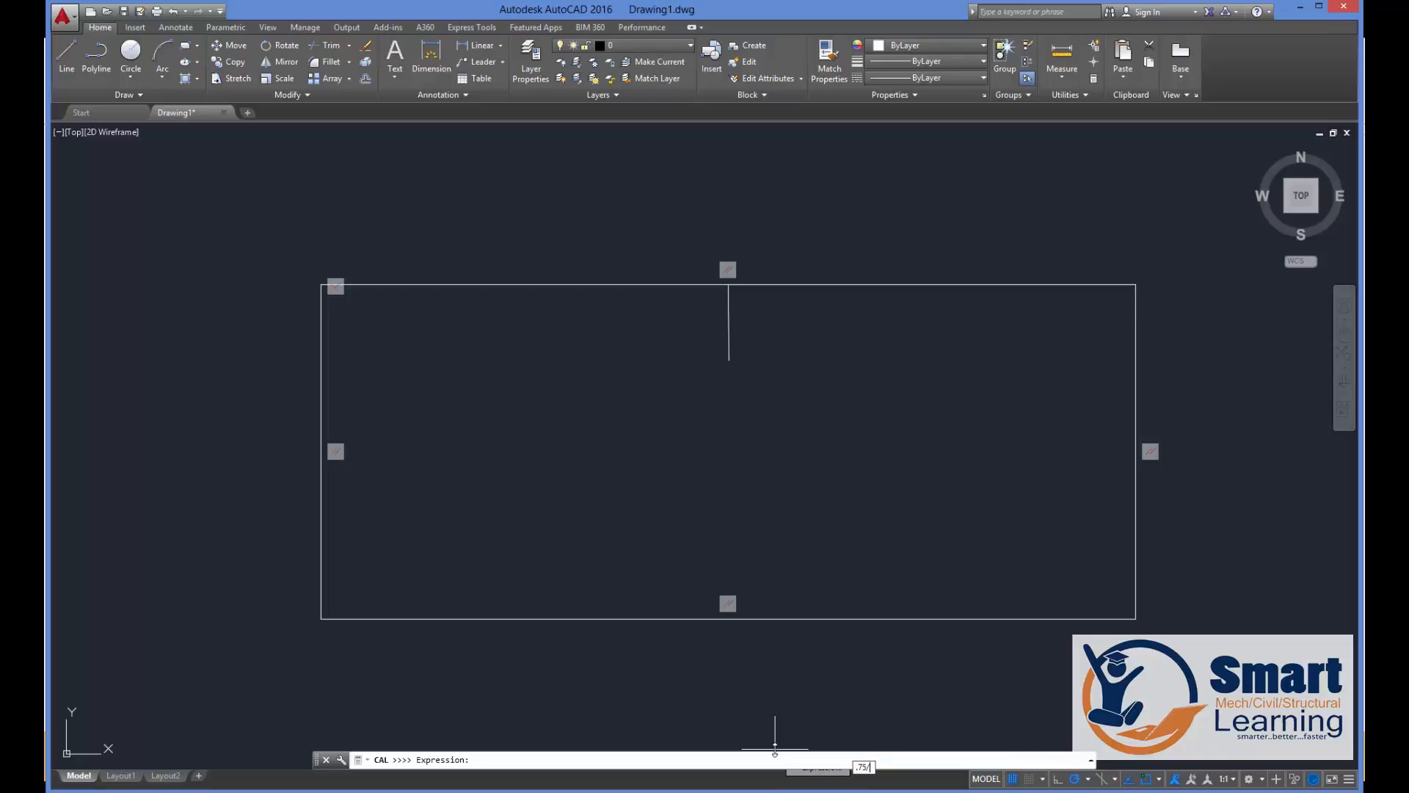
{"action": "type", "text": ".75/2"}
{"action": "key", "text": "Return"}
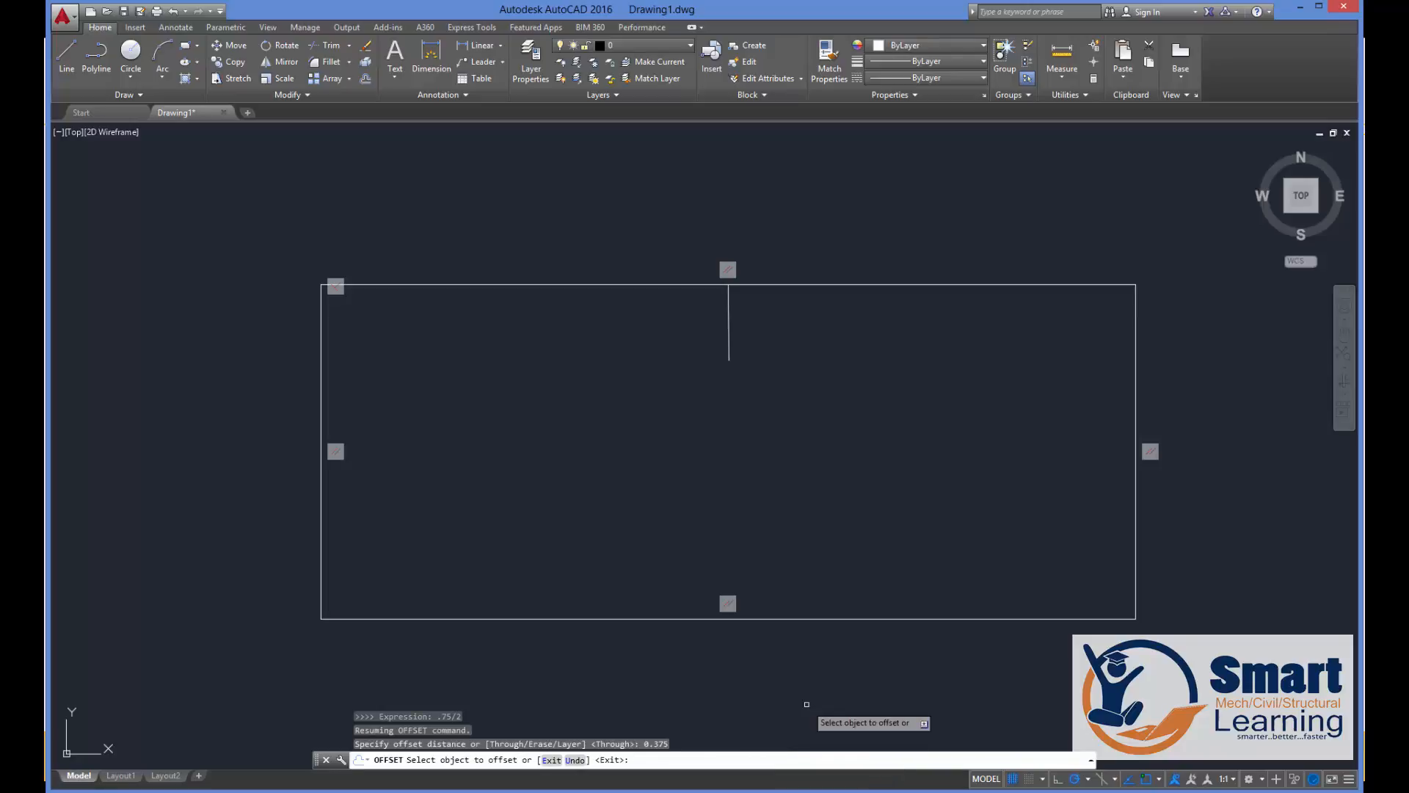
{"action": "left_click", "coordinate": [729, 352]}
{"action": "left_click", "coordinate": [818, 346]}
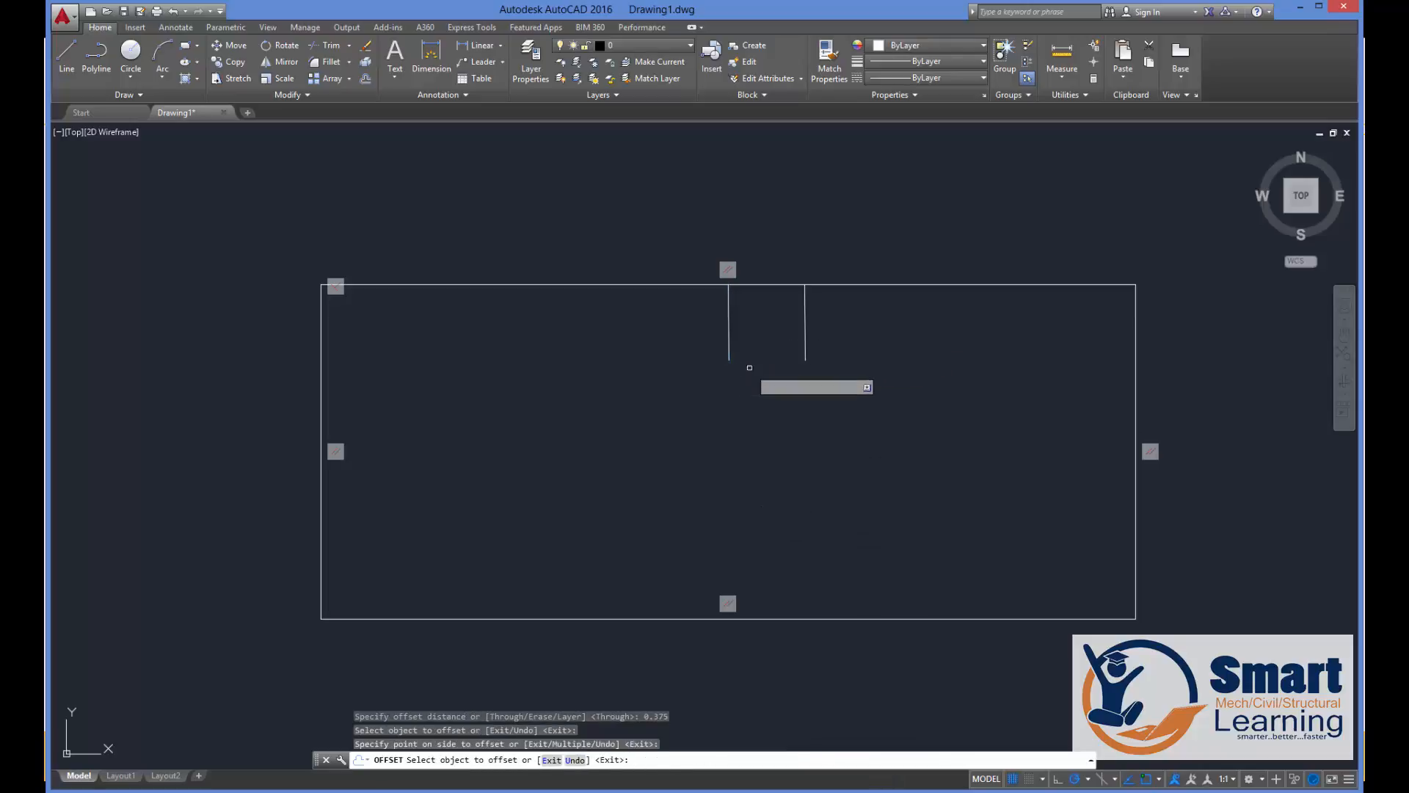
{"action": "left_click", "coordinate": [728, 351]}
{"action": "left_click", "coordinate": [701, 352]}
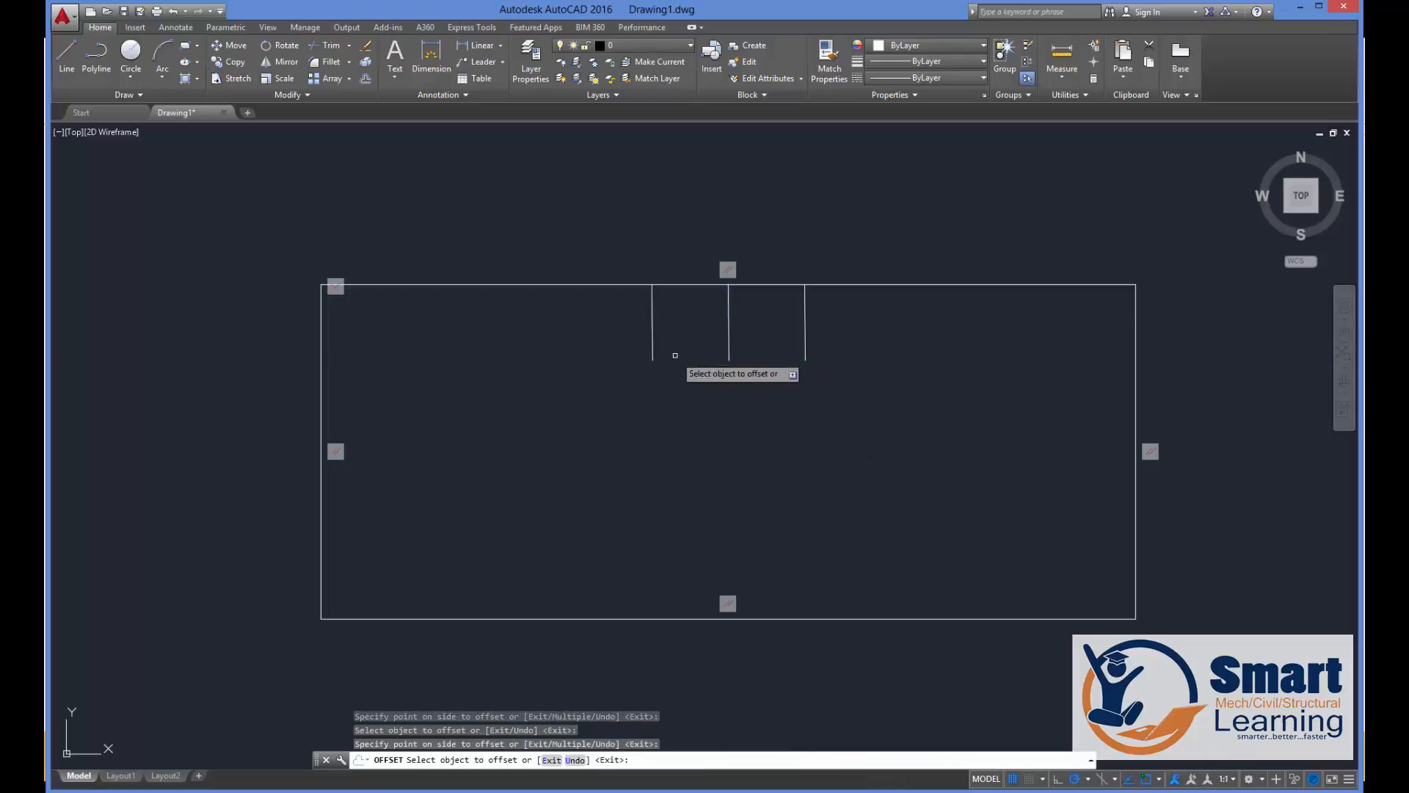
{"action": "key", "text": "Escape"}
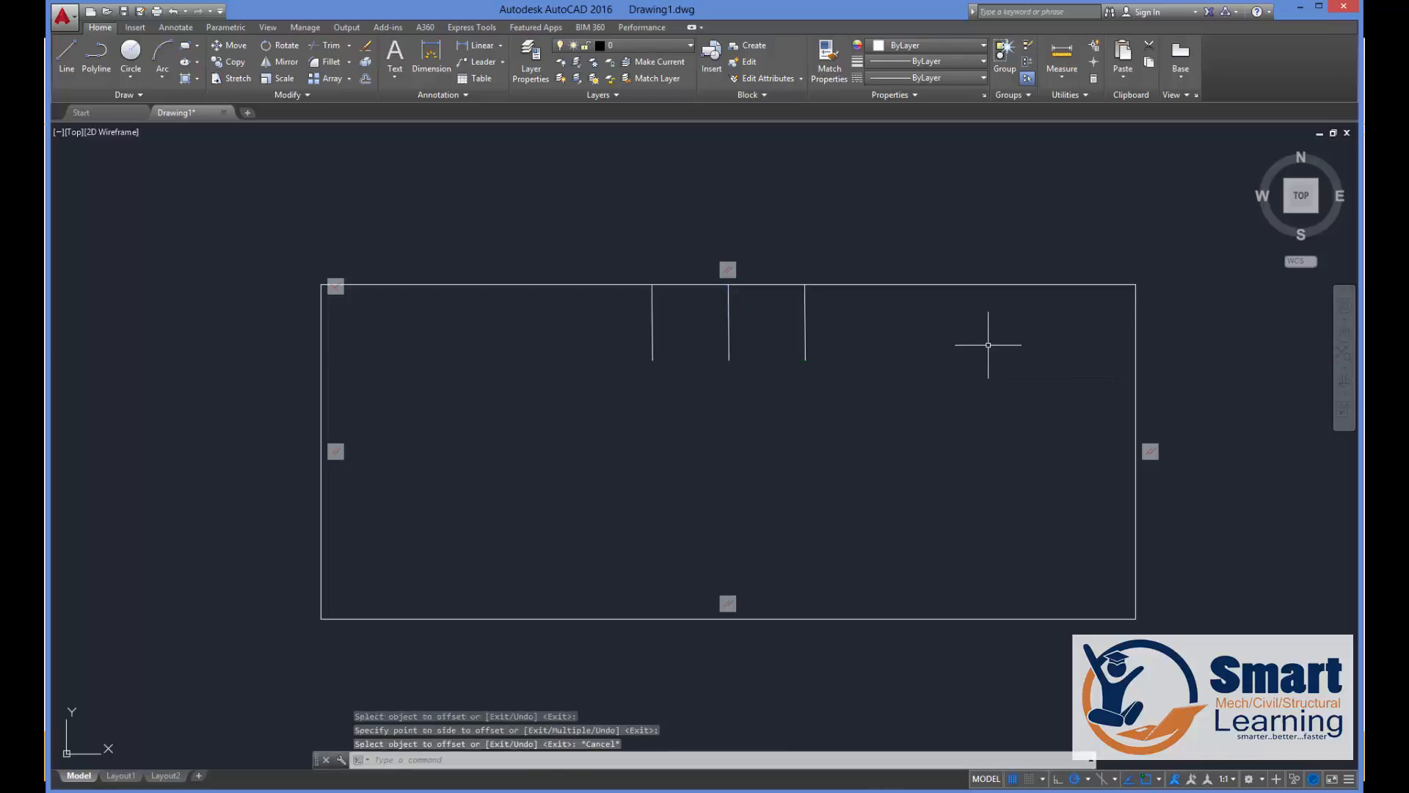
Draw the notch's bottom line between the lower ends of the two offset lines.
{"action": "left_click", "coordinate": [66, 55]}
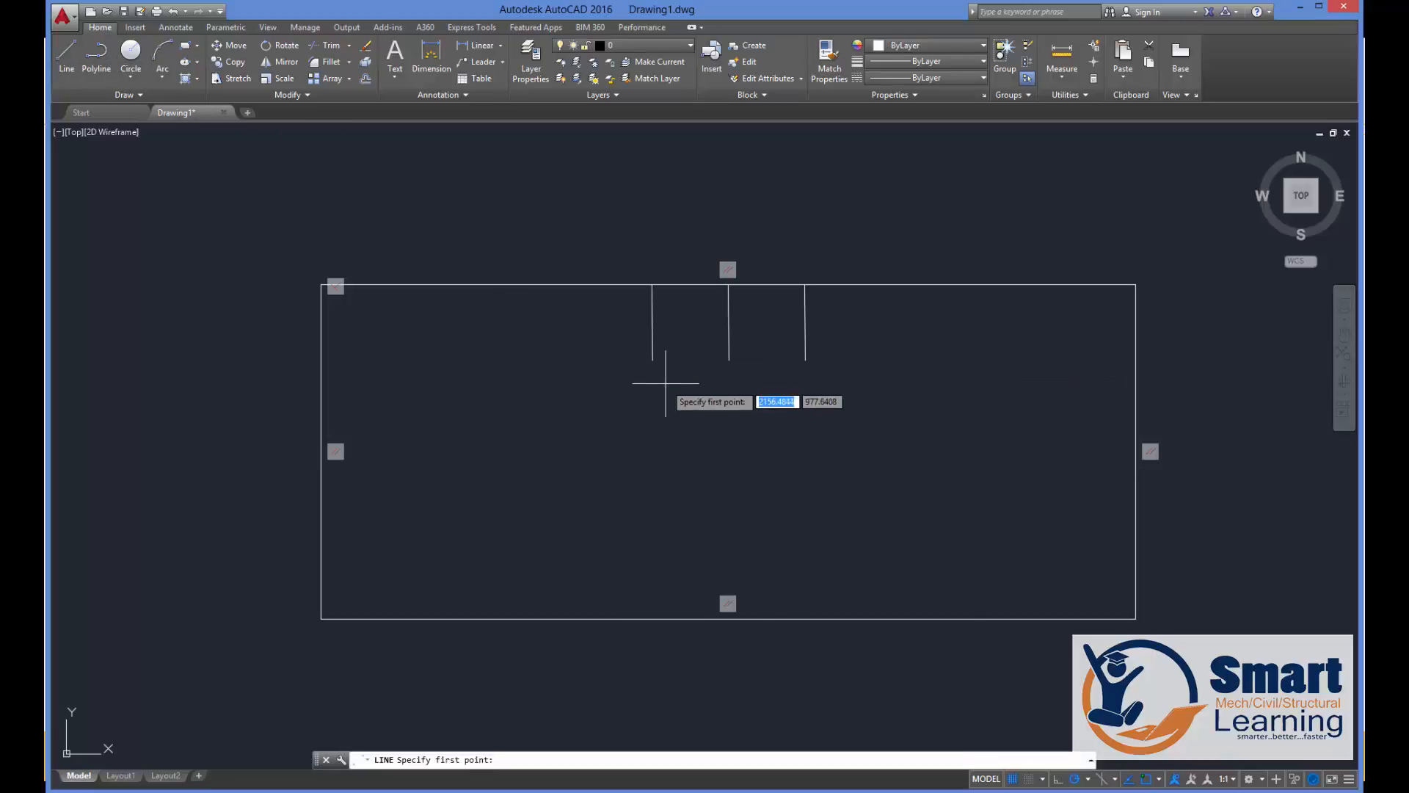
{"action": "left_click", "coordinate": [652, 360]}
{"action": "left_click", "coordinate": [805, 360]}
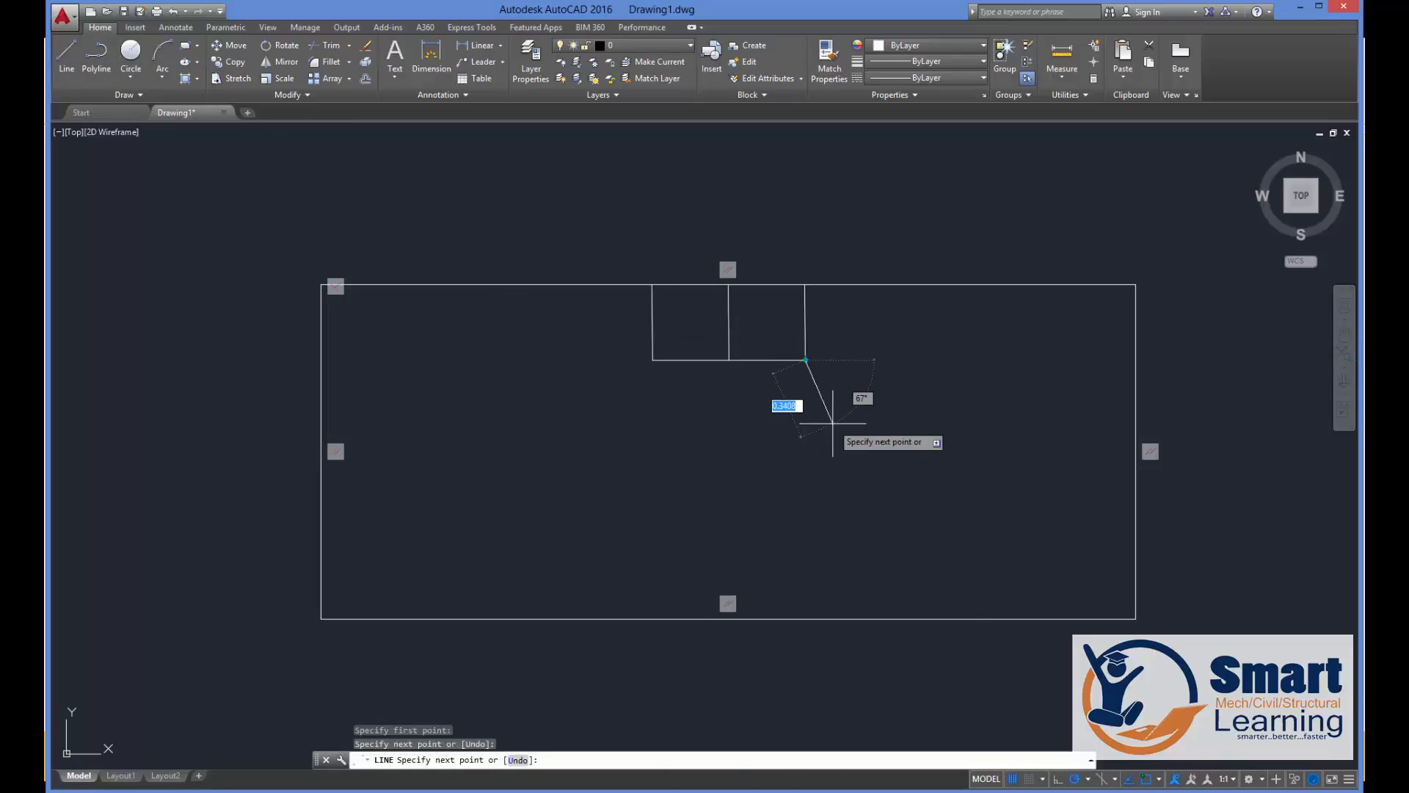
{"action": "key", "text": "Return"}
Trim the rectangle's upper edge across the notch opening on both sides of the centre line.
{"action": "type", "text": "tr"}
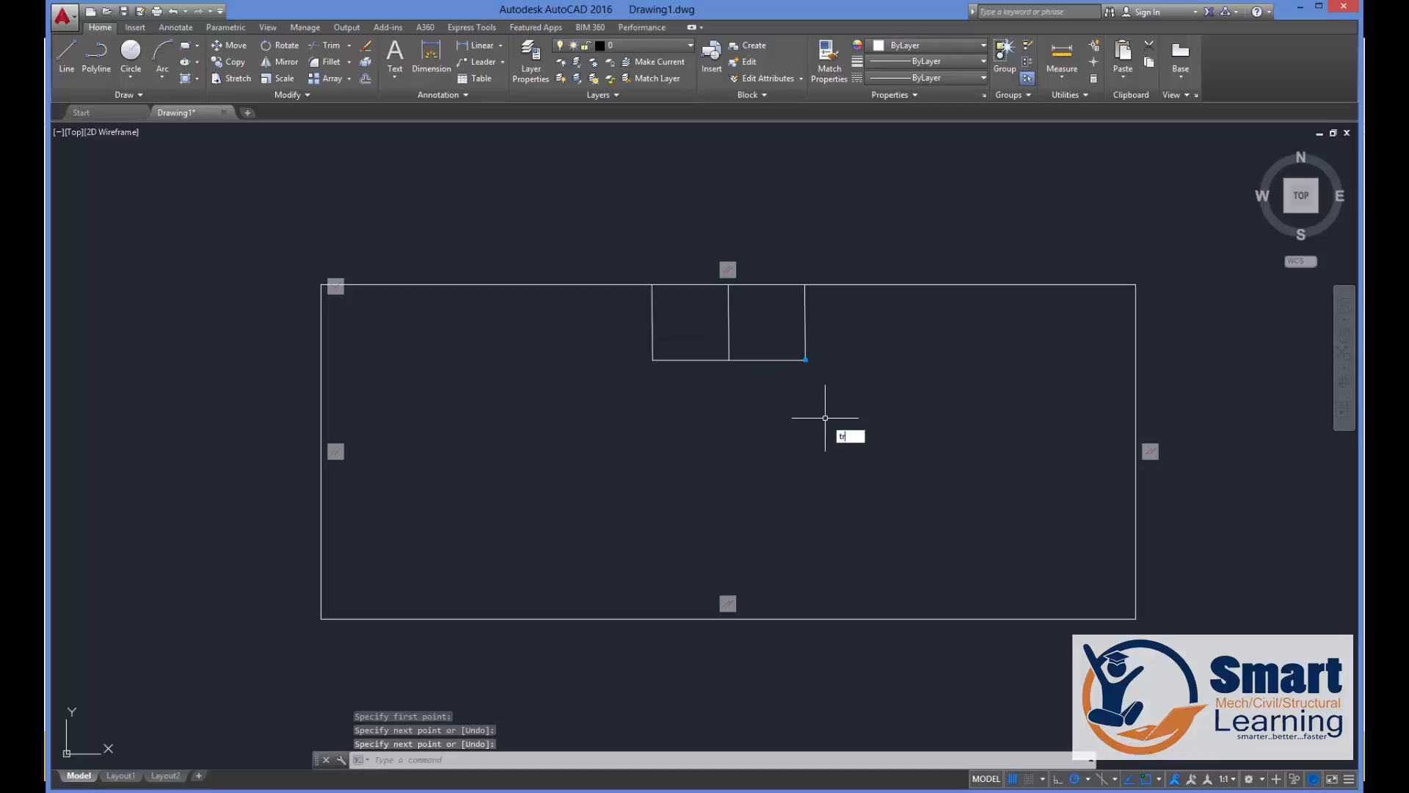
{"action": "key", "text": "Return"}
{"action": "key", "text": "Return"}
{"action": "left_click", "coordinate": [763, 280]}
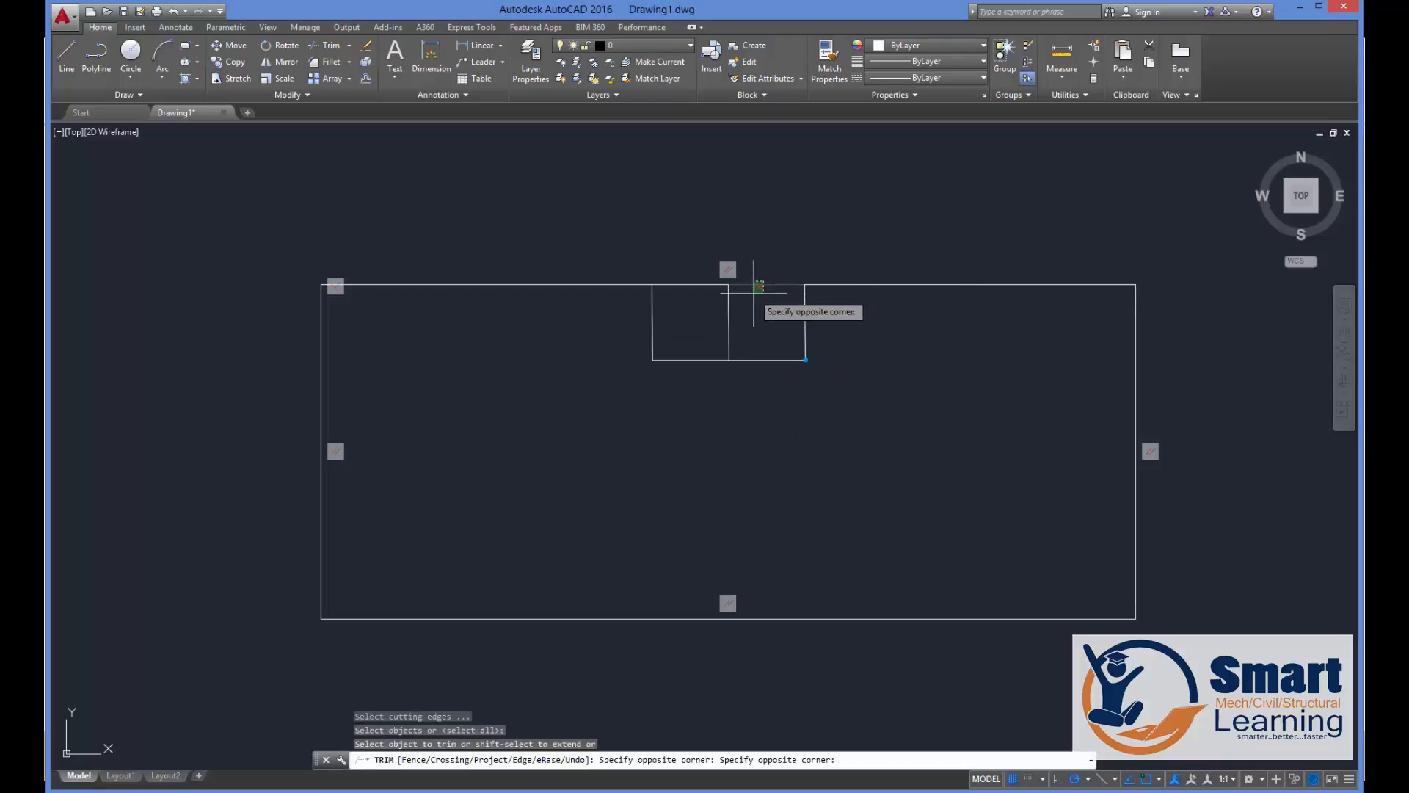
{"action": "left_click", "coordinate": [754, 293]}
{"action": "left_click", "coordinate": [680, 282]}
{"action": "left_click", "coordinate": [676, 296]}
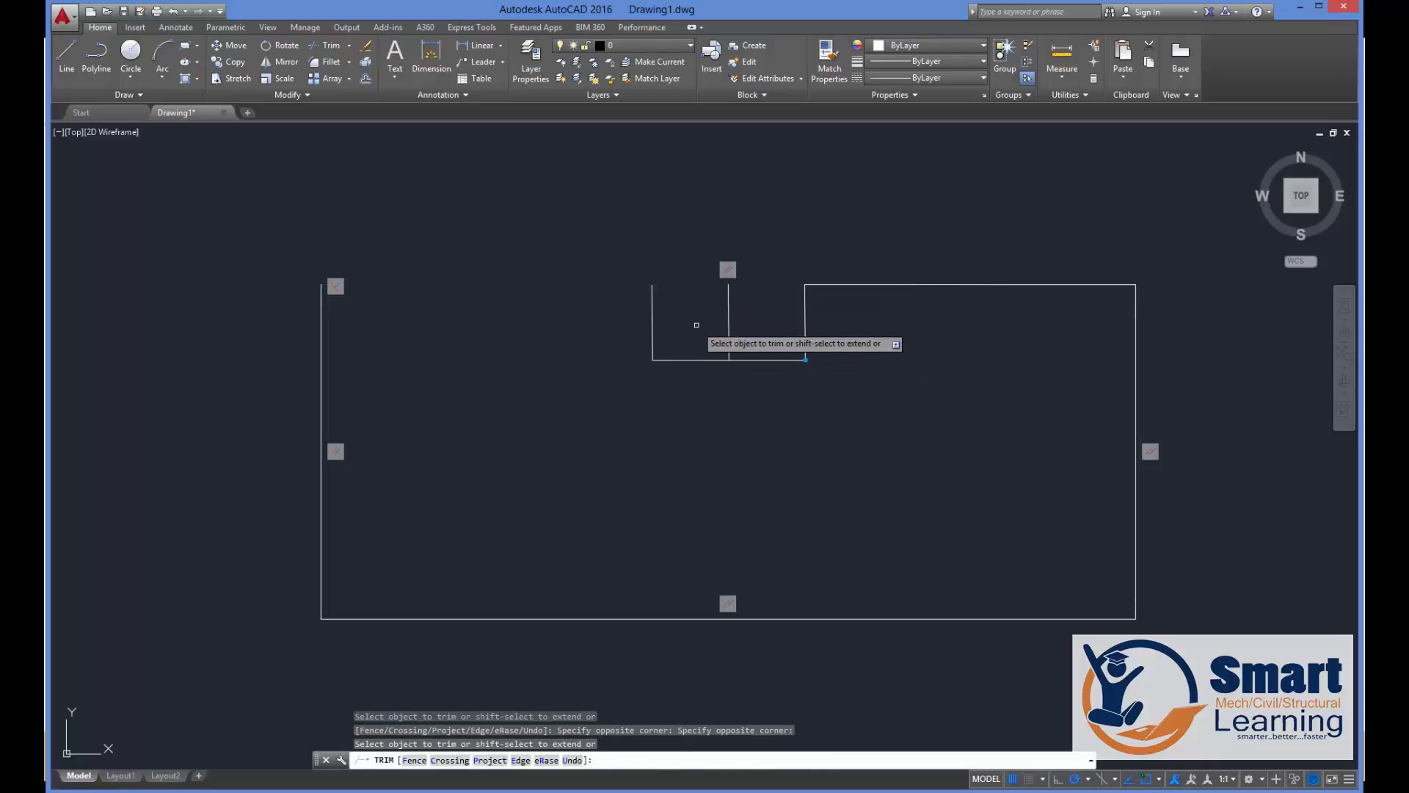
{"action": "key", "text": "Escape"}
Draw a line from the outline's upper-left corner to the top of the notch's left side.
{"action": "left_click", "coordinate": [66, 55]}
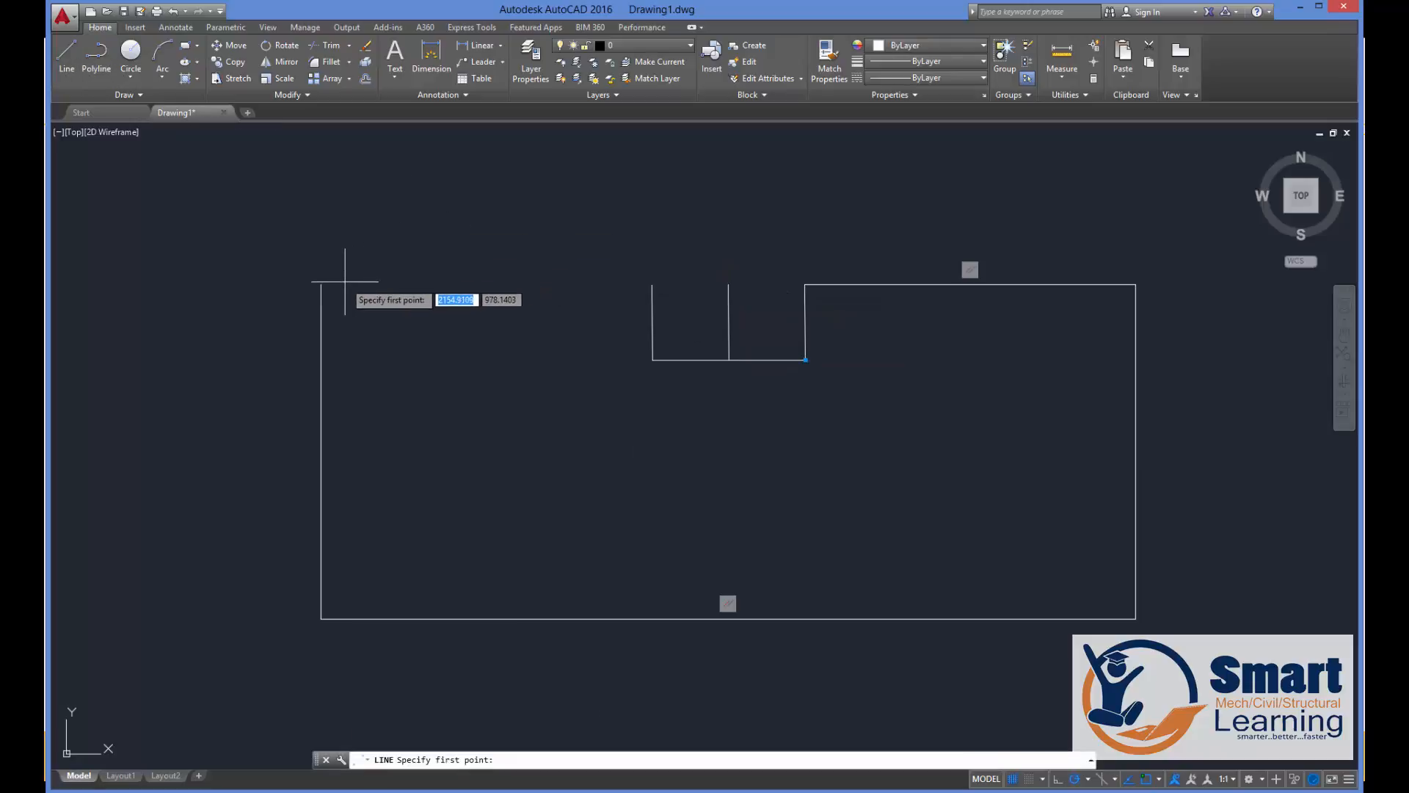
{"action": "left_click", "coordinate": [321, 284]}
{"action": "left_click", "coordinate": [652, 288]}
{"action": "key", "text": "Return"}
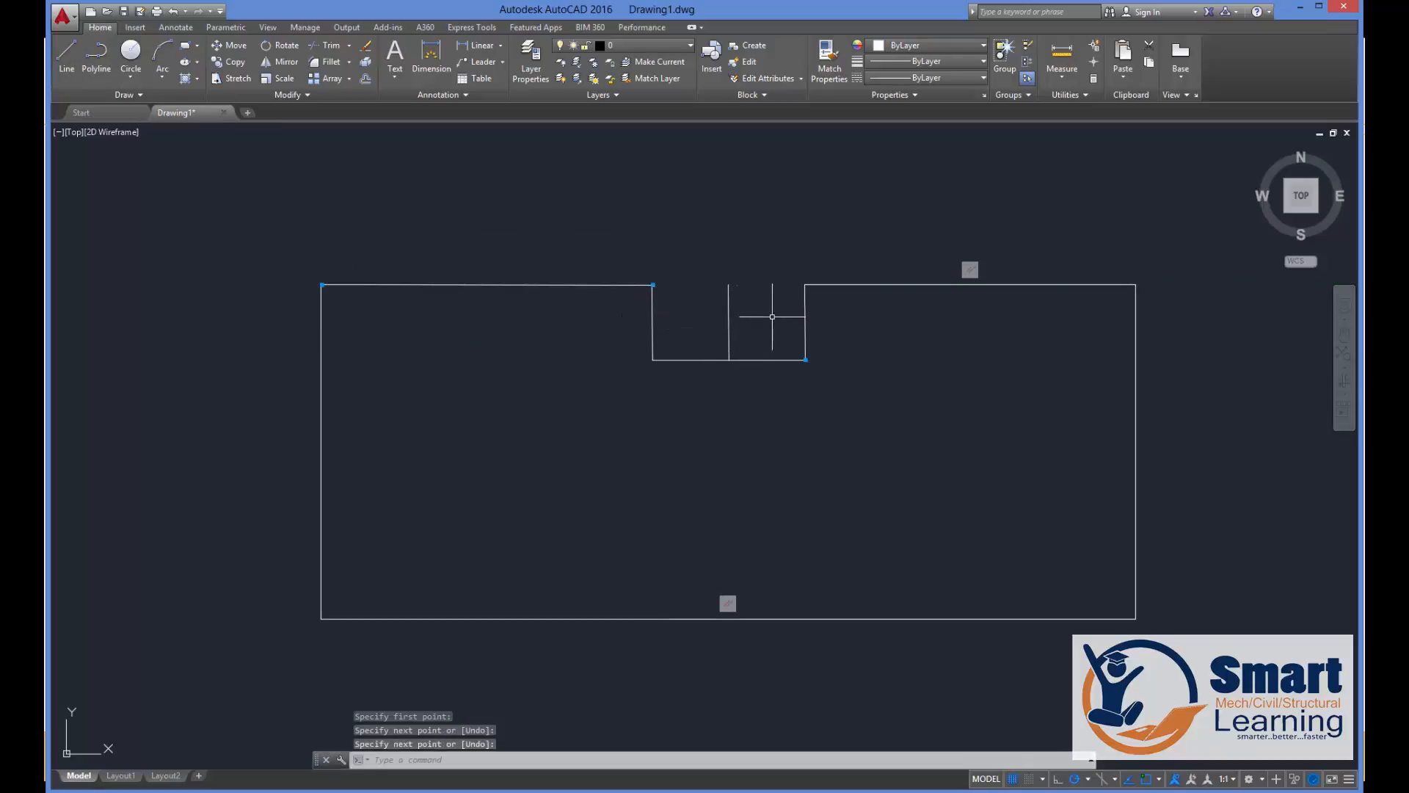
Stretch the lower end of the centre line down to the midpoint of the outline's bottom edge.
{"action": "left_click", "coordinate": [758, 301]}
{"action": "left_click", "coordinate": [722, 324]}
{"action": "left_click", "coordinate": [729, 360]}
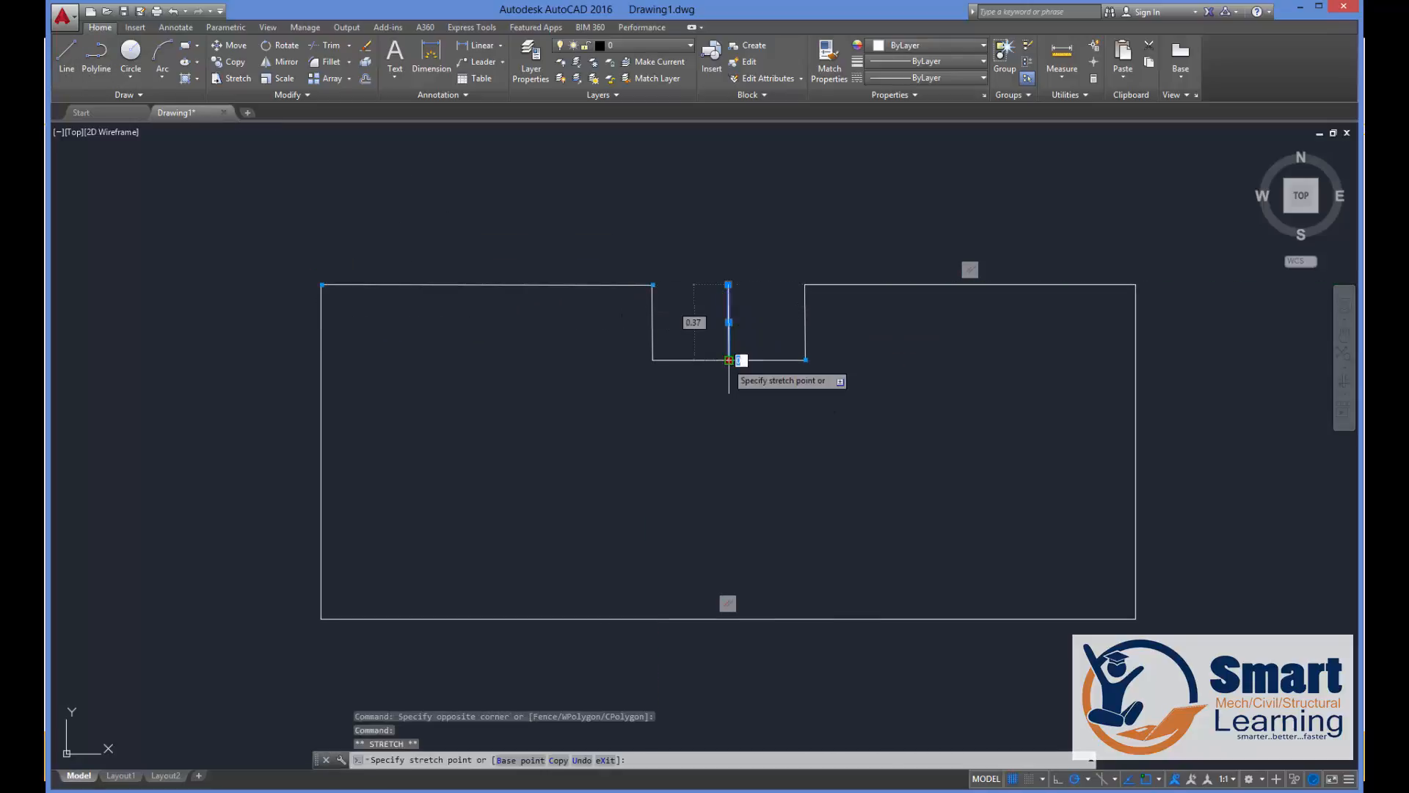
{"action": "left_click", "coordinate": [729, 618]}
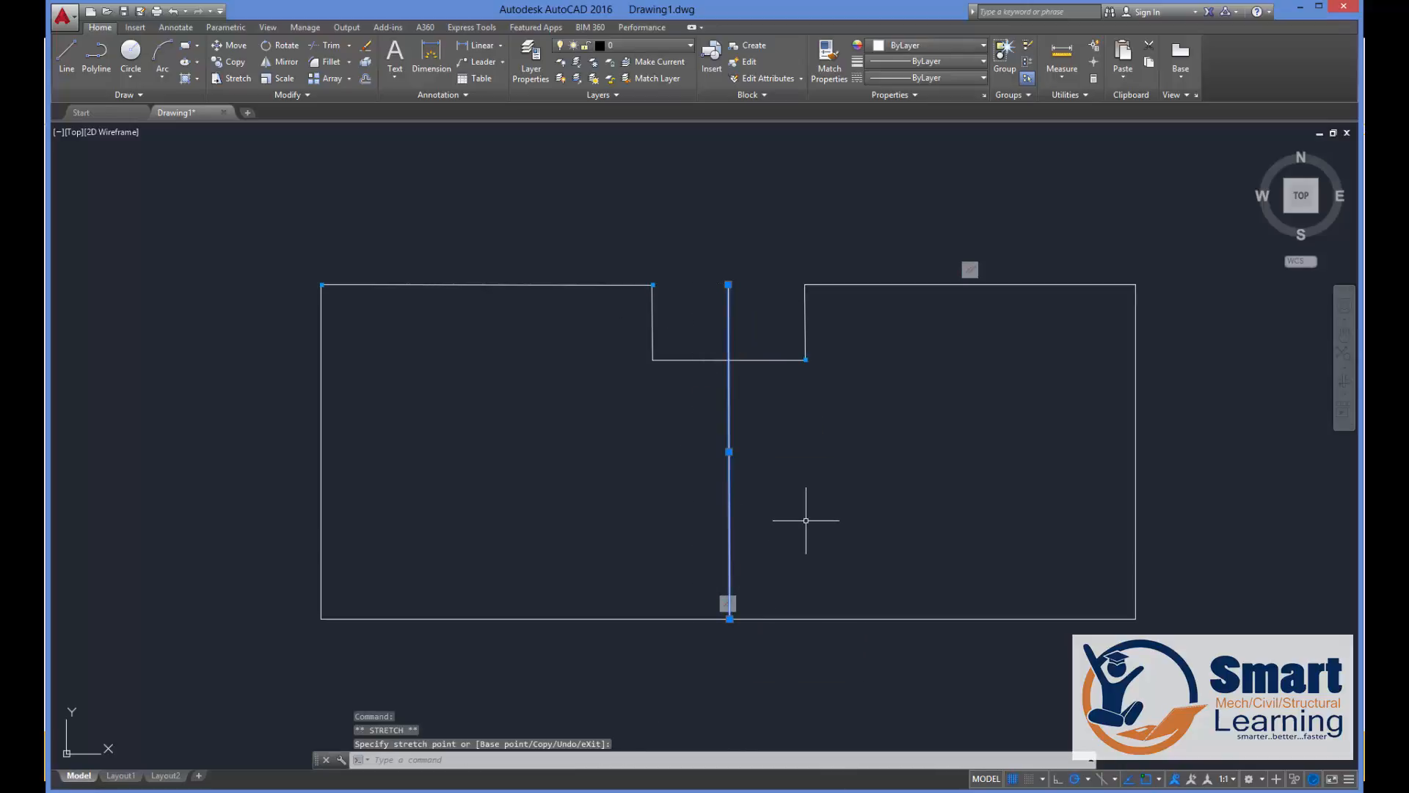
{"action": "key", "text": "Escape"}
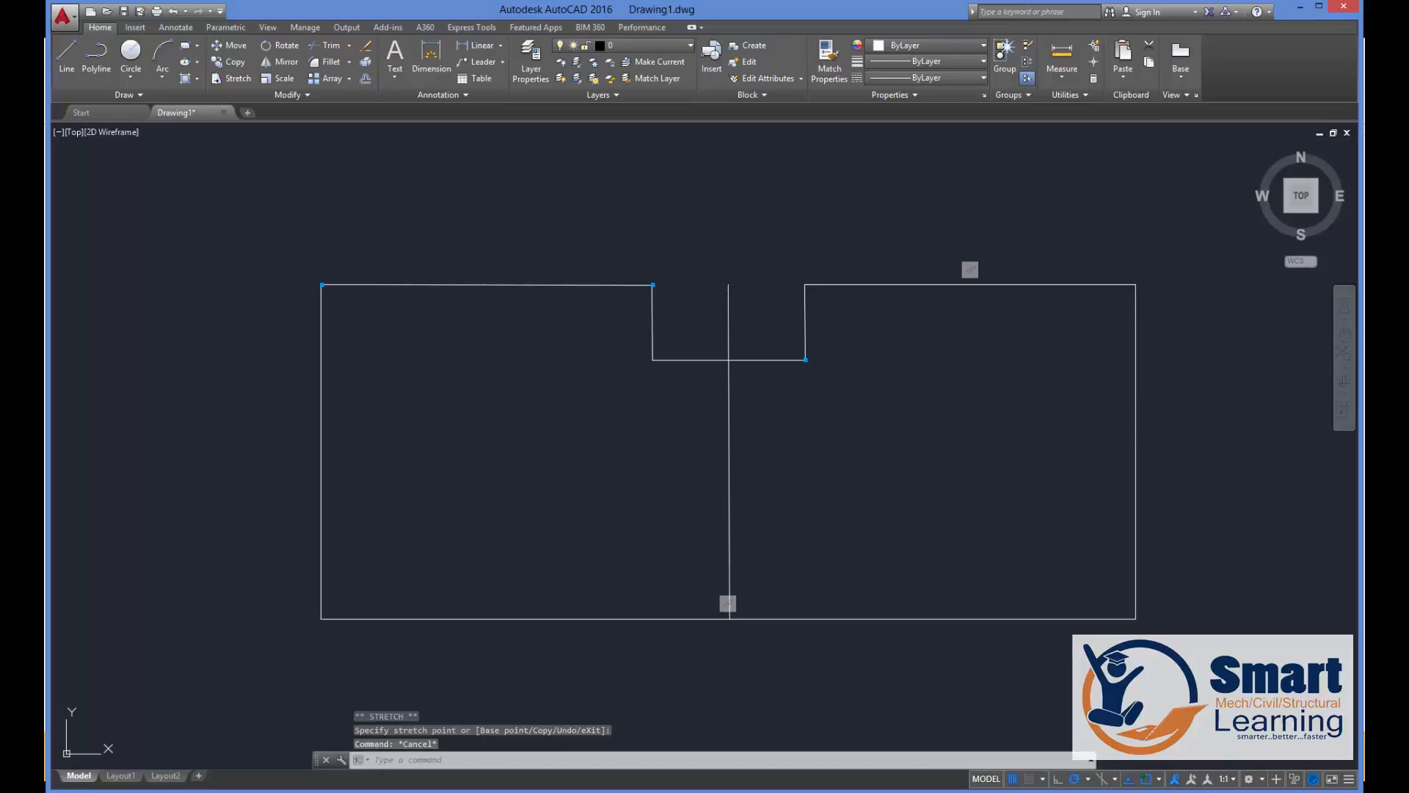
Apply Auto Constrain to the whole notched outline and its centre line.
{"action": "left_click", "coordinate": [1194, 234]}
{"action": "left_click", "coordinate": [335, 703]}
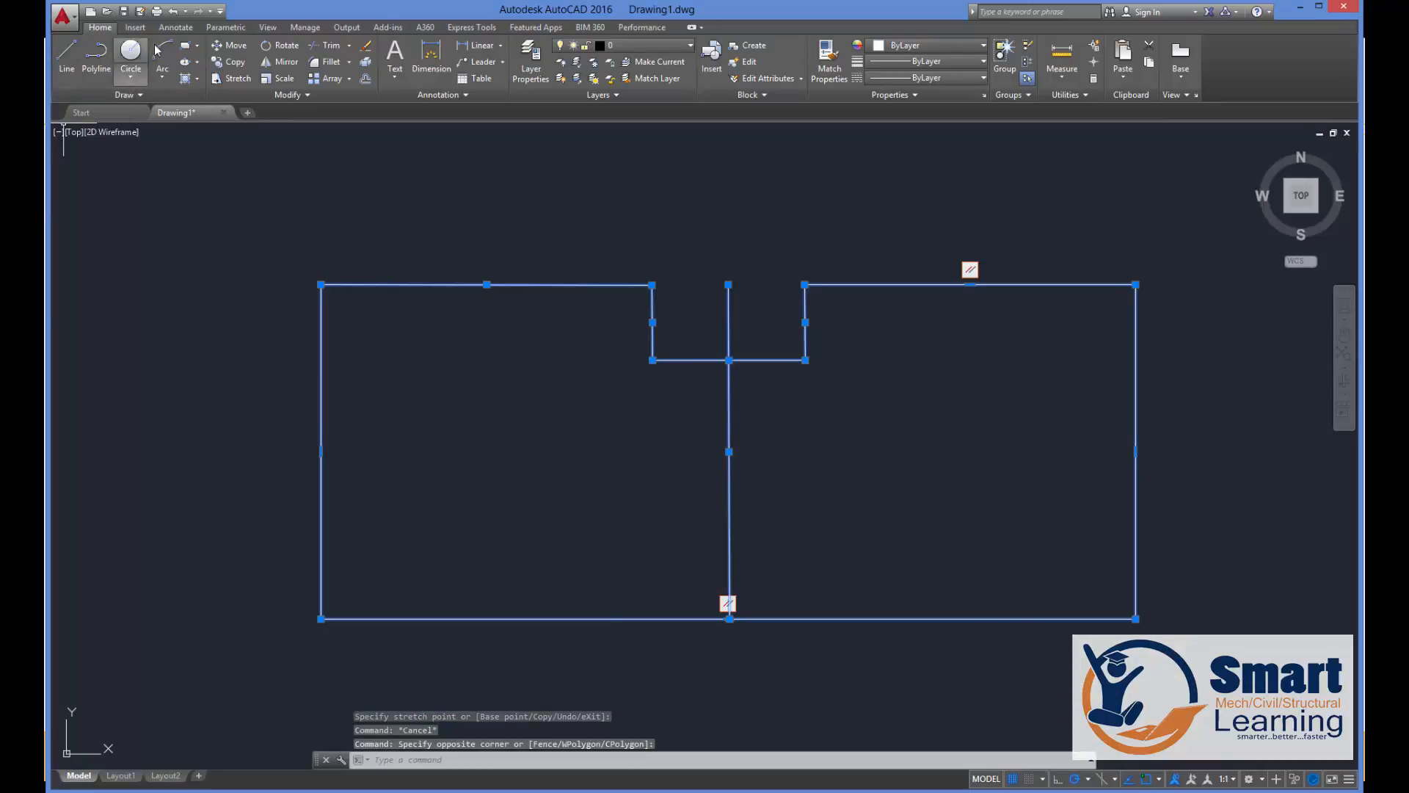
{"action": "left_click", "coordinate": [226, 27]}
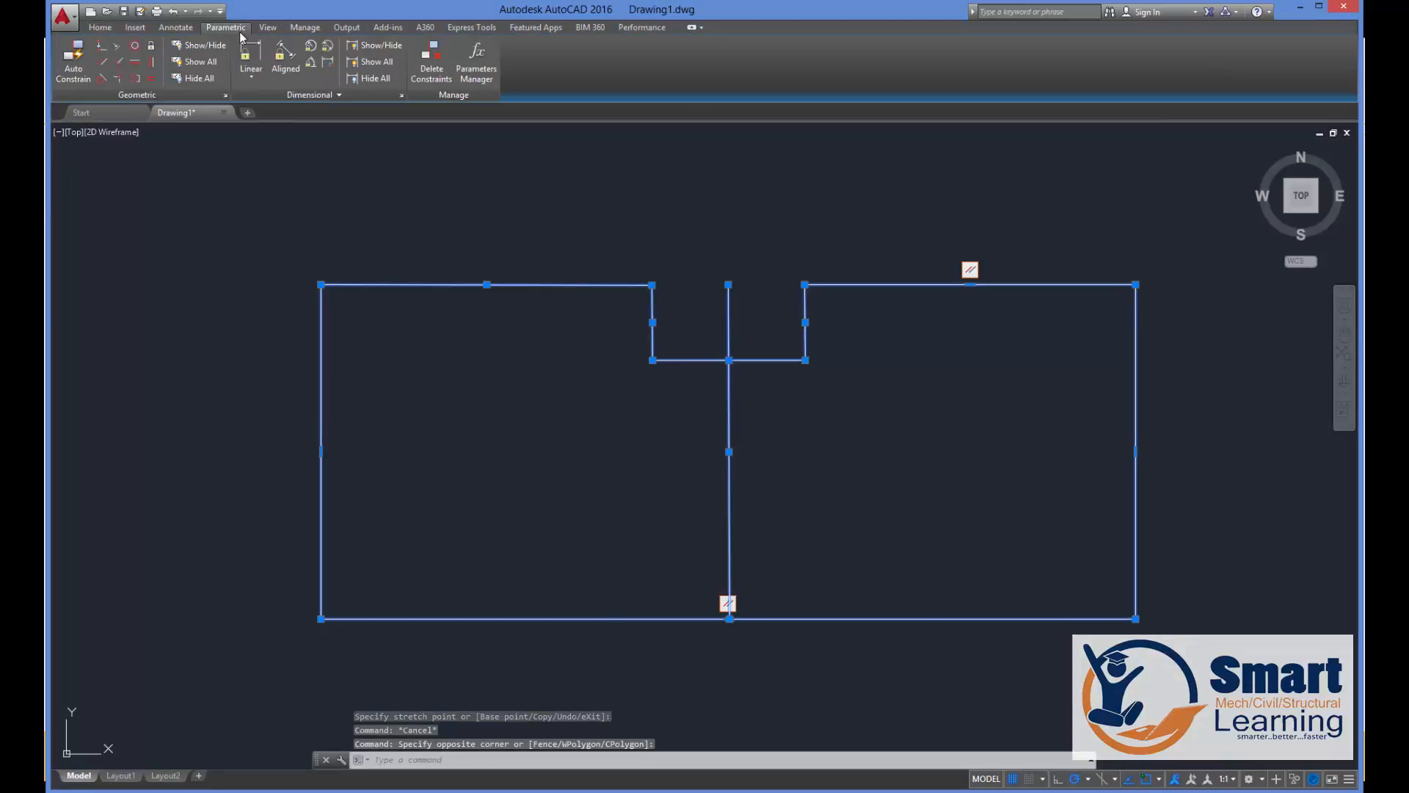
{"action": "left_click", "coordinate": [70, 65]}
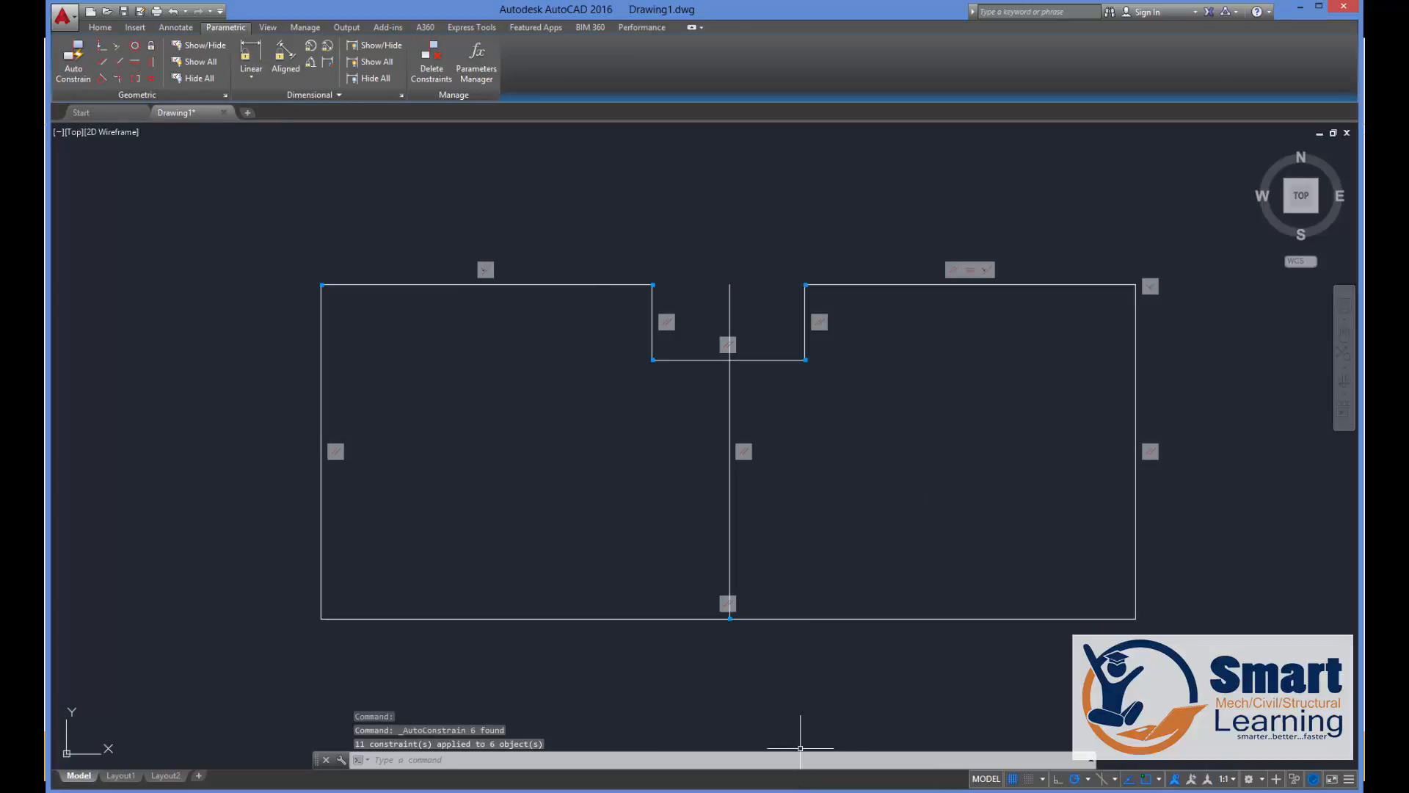
{"action": "left_click", "coordinate": [782, 791]}
{"action": "left_click", "coordinate": [747, 743]}
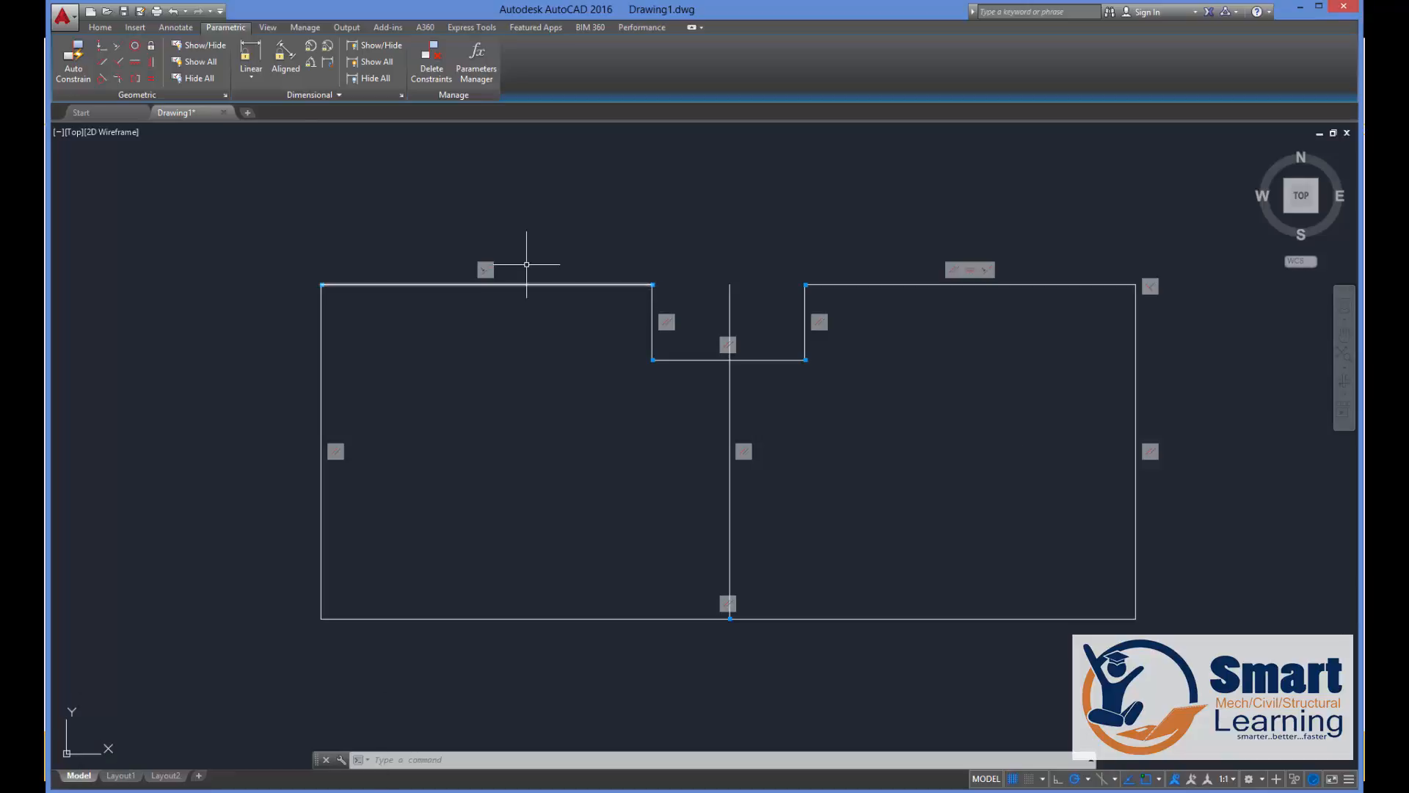
Add a horizontal linear dimensional constraint of 0.75 across the notch opening, placed above the outline.
{"action": "left_click", "coordinate": [250, 53]}
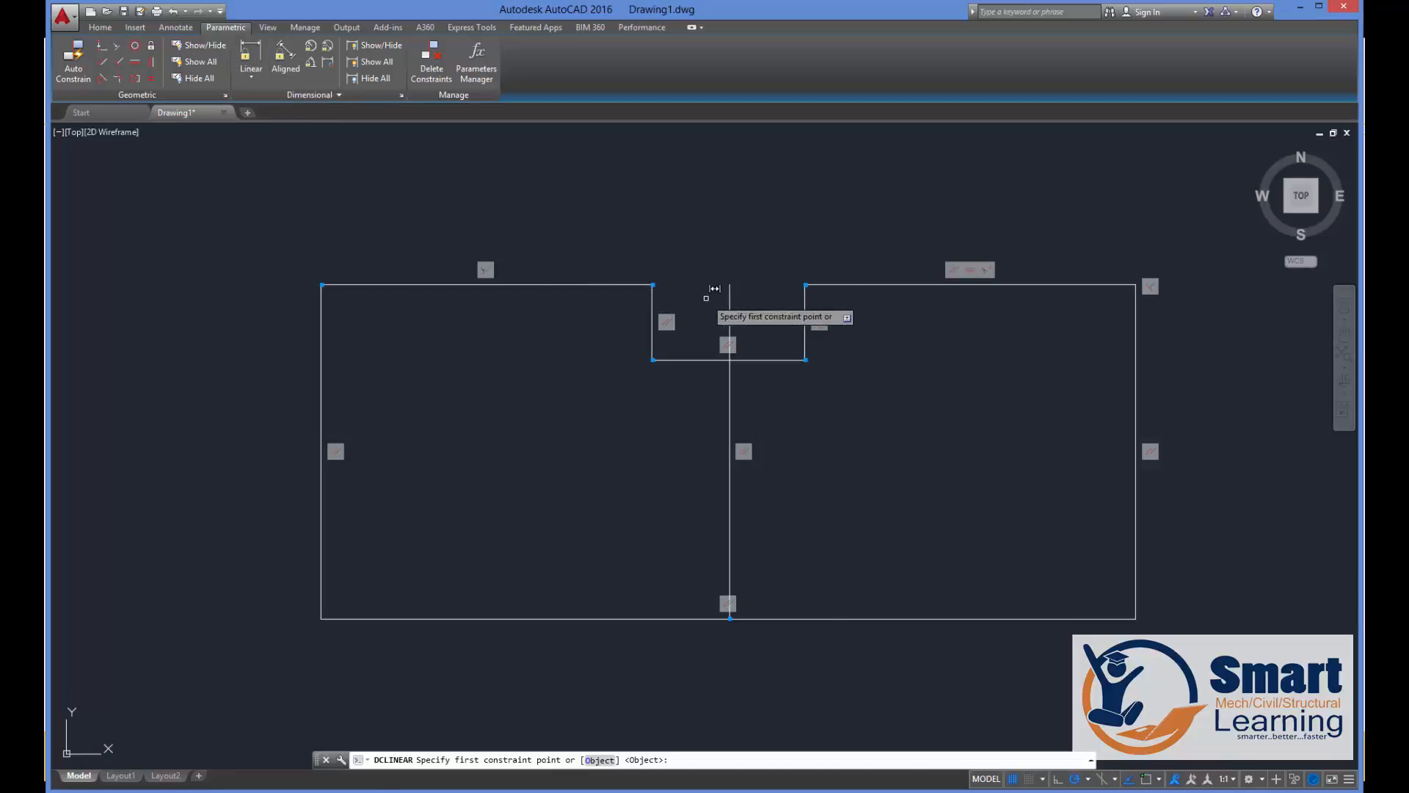
{"action": "left_click", "coordinate": [652, 284]}
{"action": "left_click", "coordinate": [805, 284]}
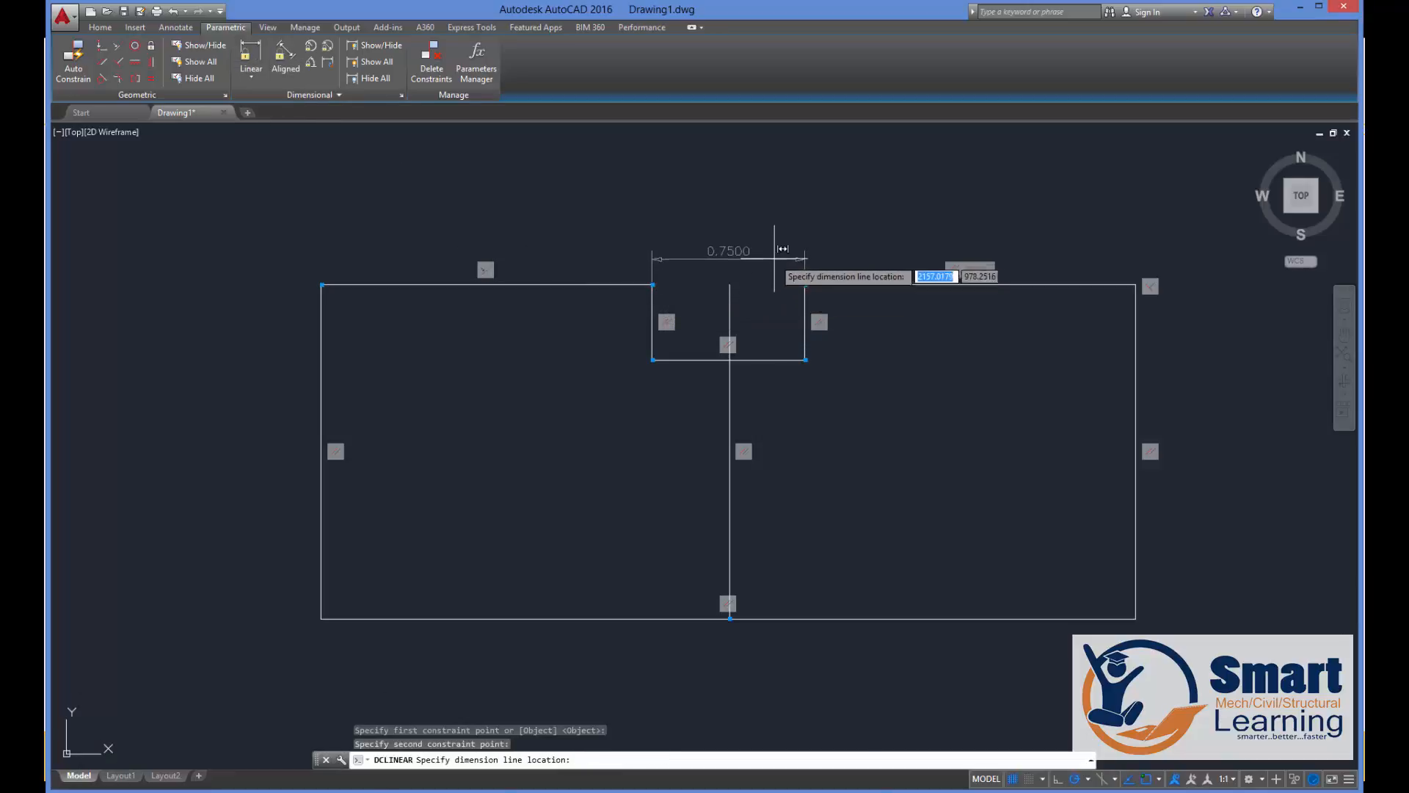
{"action": "left_click", "coordinate": [774, 256]}
{"action": "scroll", "coordinate": [724, 246], "scroll_direction": "up", "scroll_amount": 2}
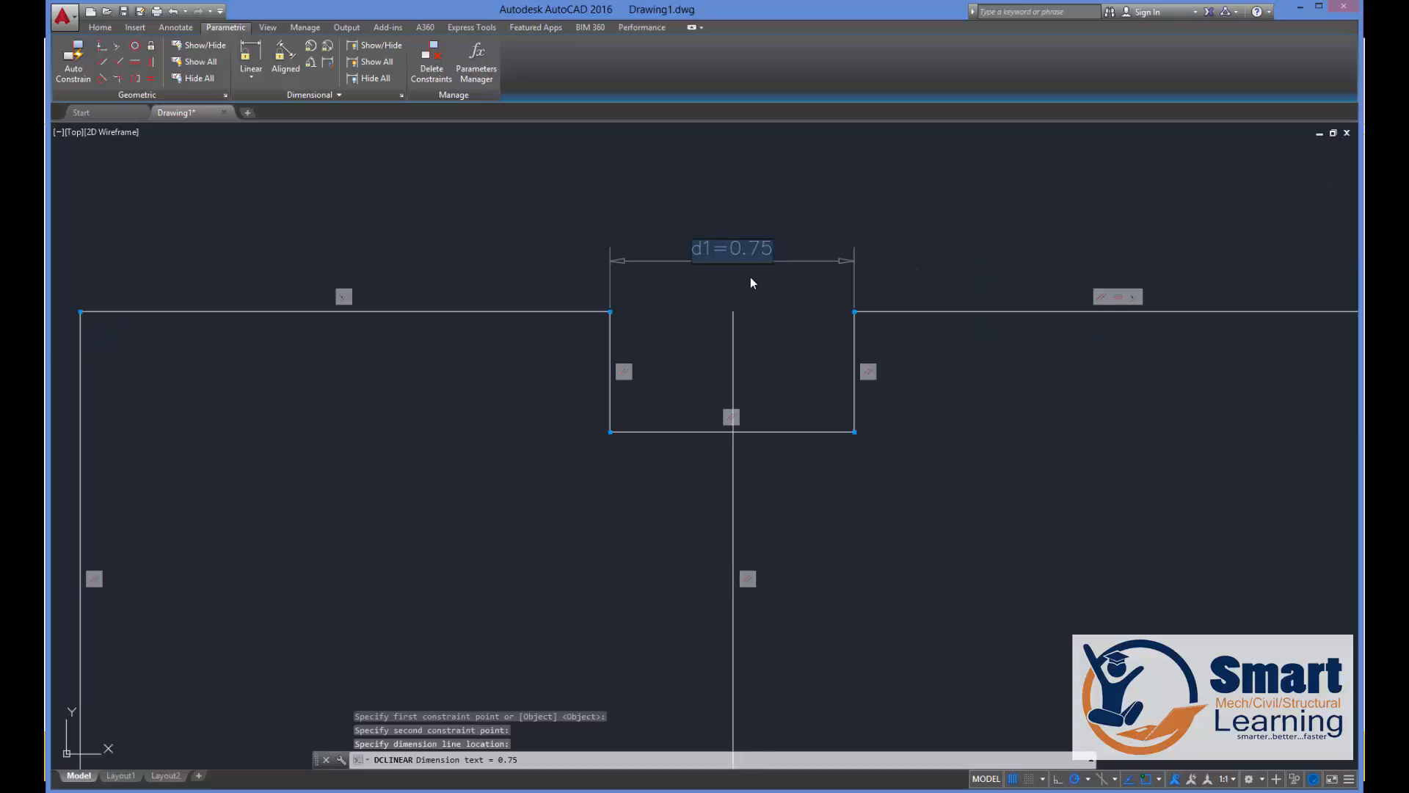
{"action": "key", "text": "Return"}
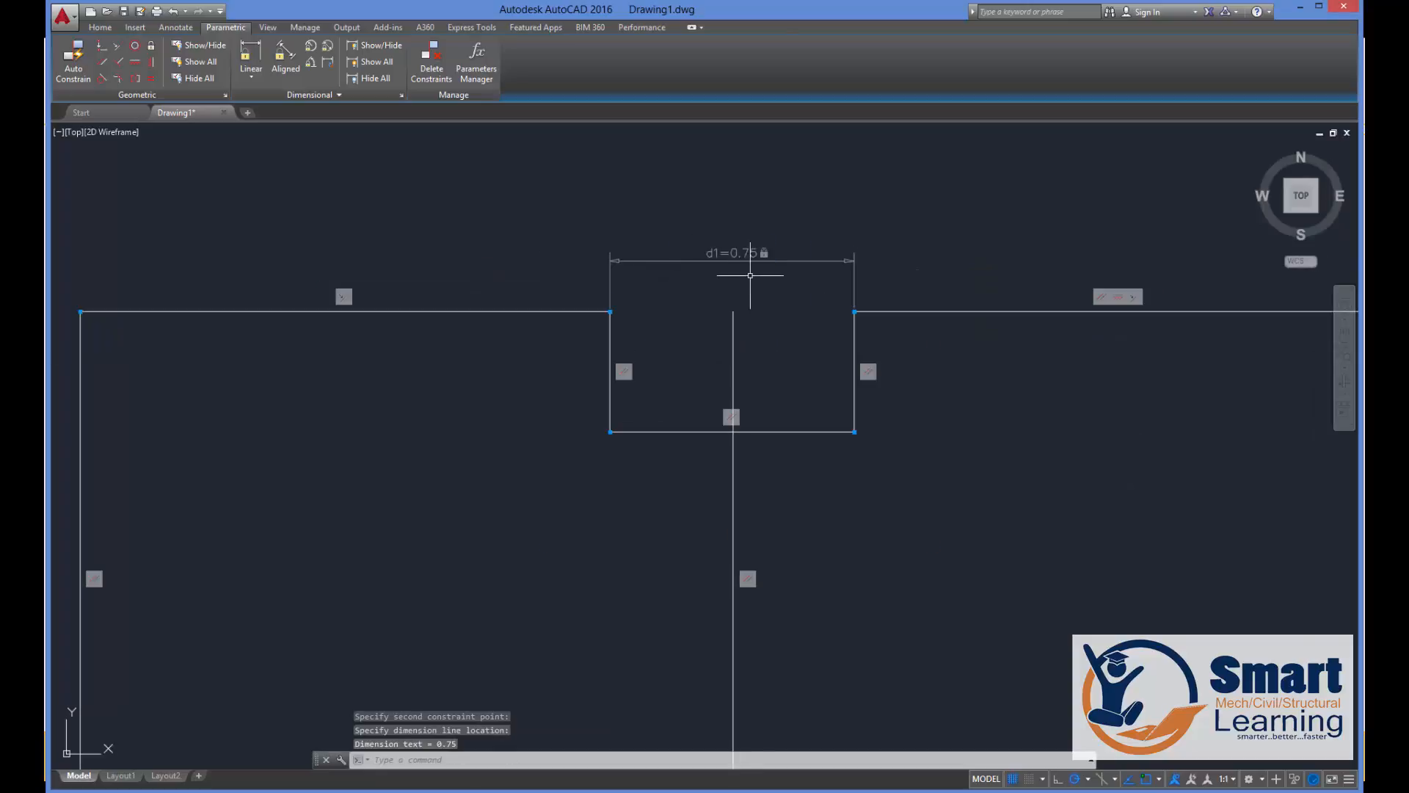
{"action": "scroll", "coordinate": [785, 321], "scroll_direction": "down", "scroll_amount": 2}
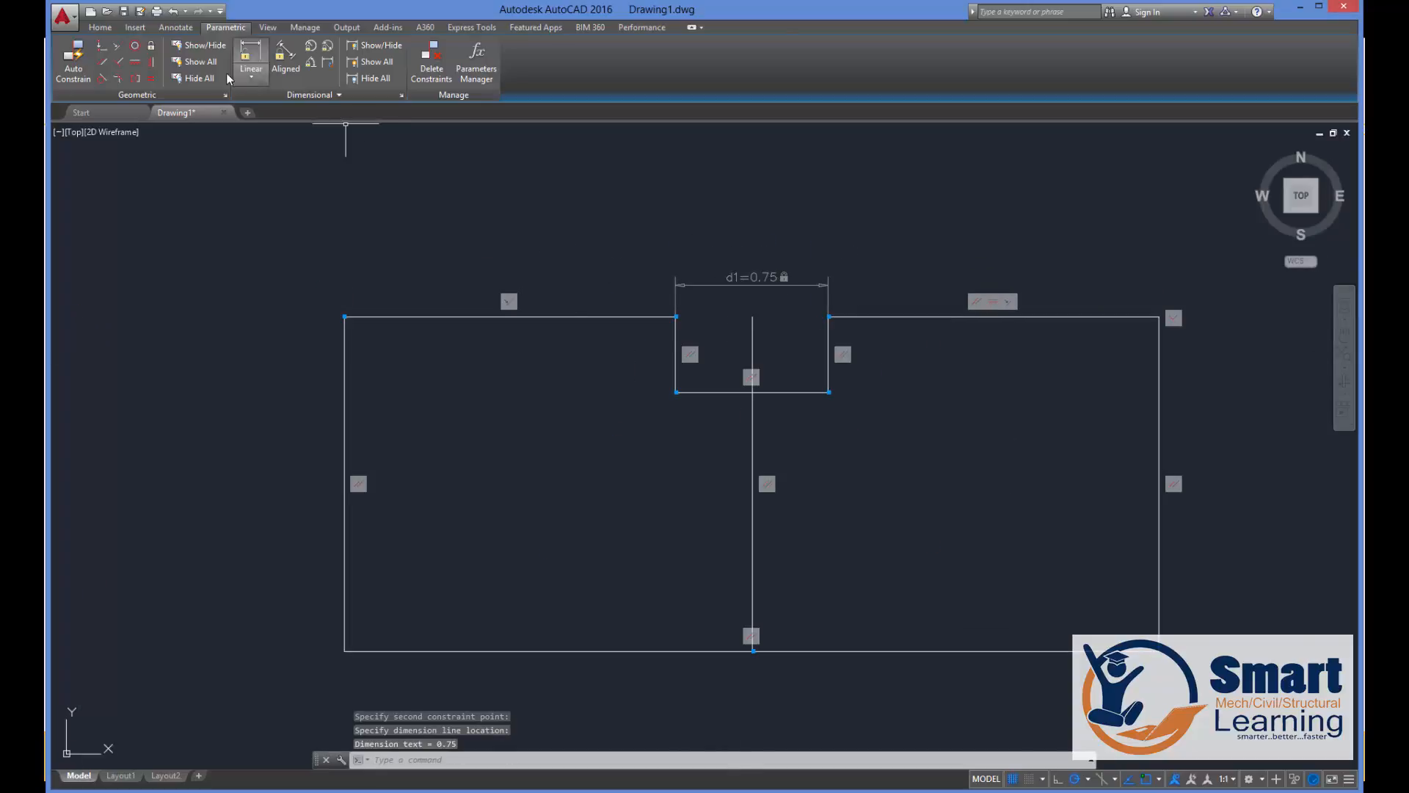
Add a vertical linear dimensional constraint of 0.37 to the notch's left side, placed to the left of the notch.
{"action": "left_click", "coordinate": [285, 57]}
{"action": "left_click", "coordinate": [253, 59]}
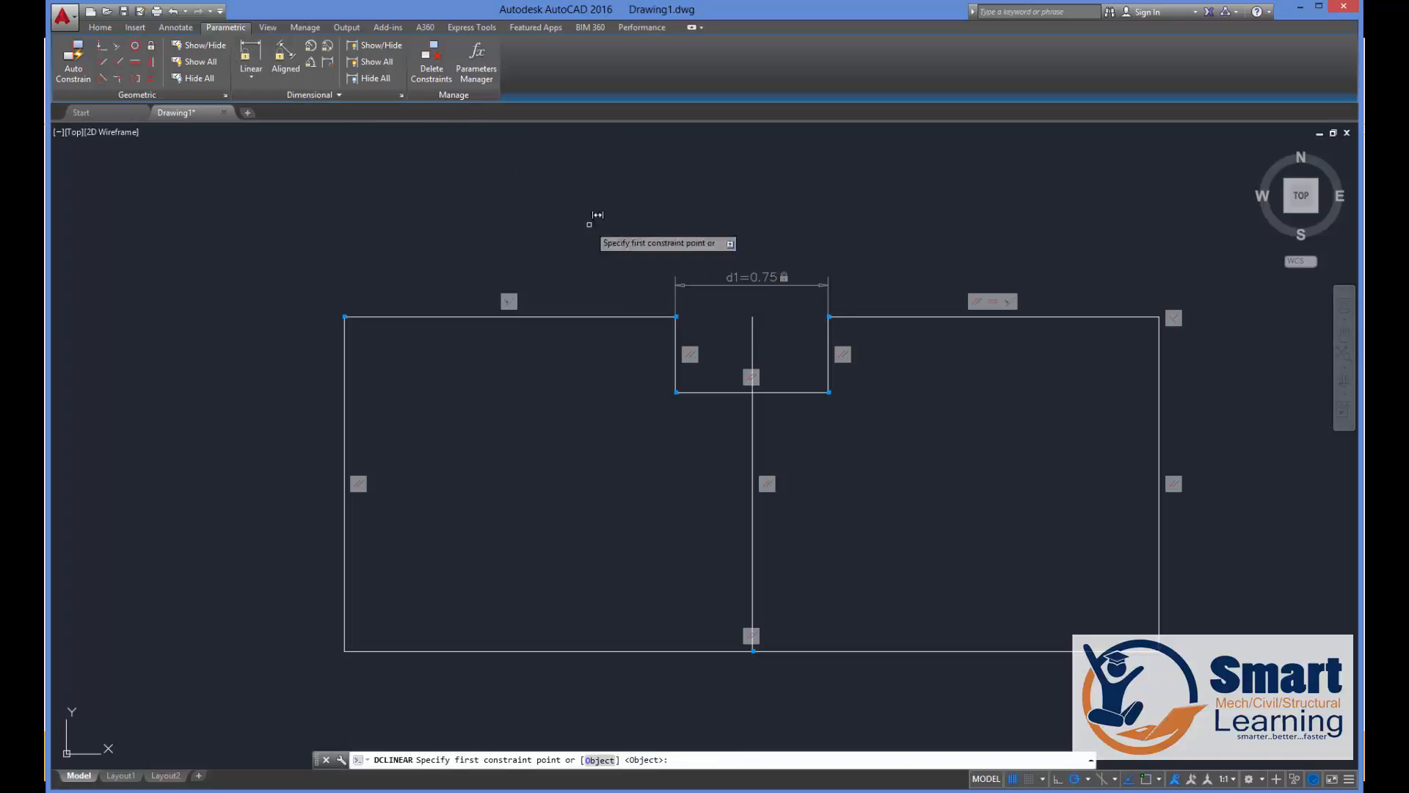
{"action": "left_click", "coordinate": [676, 316]}
{"action": "left_click", "coordinate": [676, 392]}
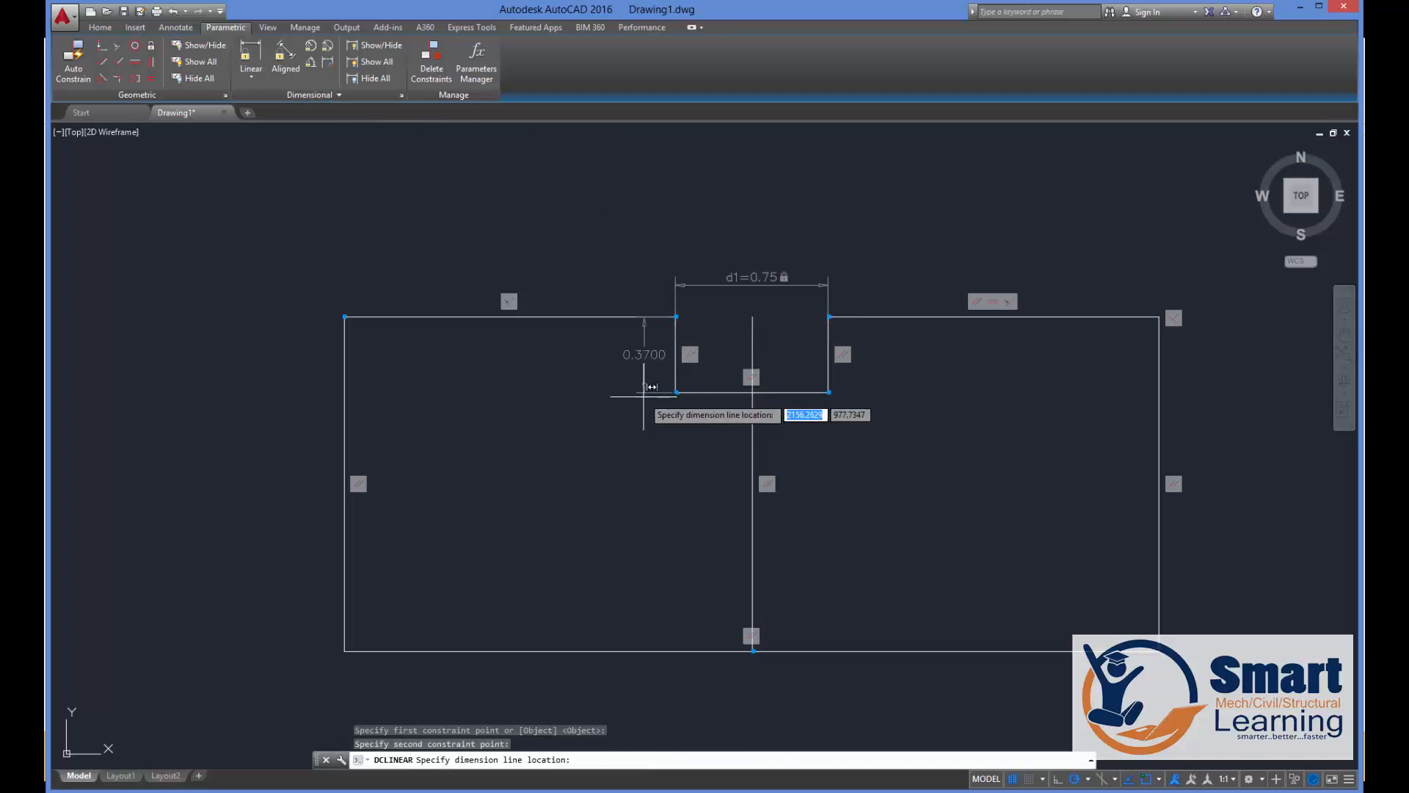
{"action": "left_click", "coordinate": [635, 396]}
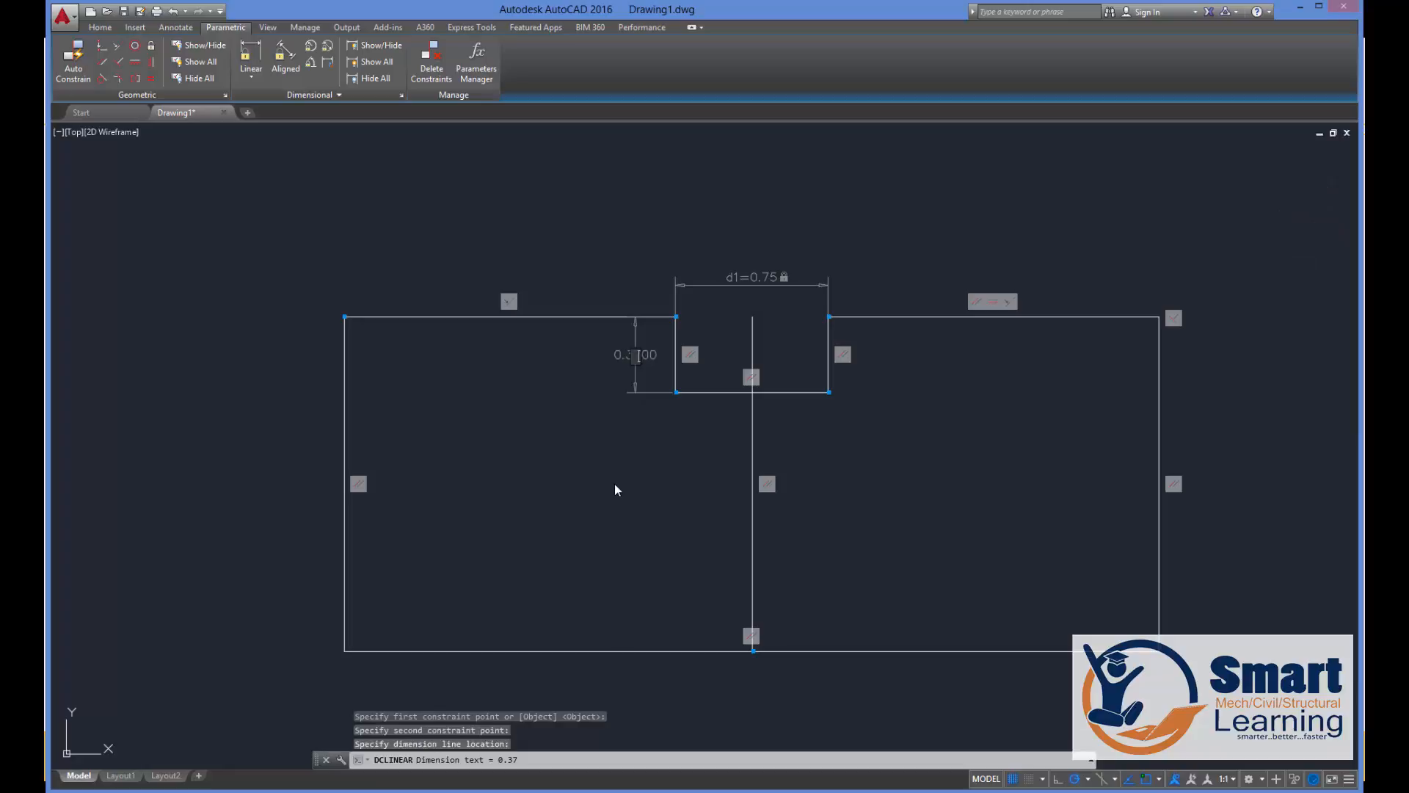
{"action": "key", "text": "Return"}
{"action": "scroll", "coordinate": [776, 312], "scroll_direction": "up", "scroll_amount": 2}
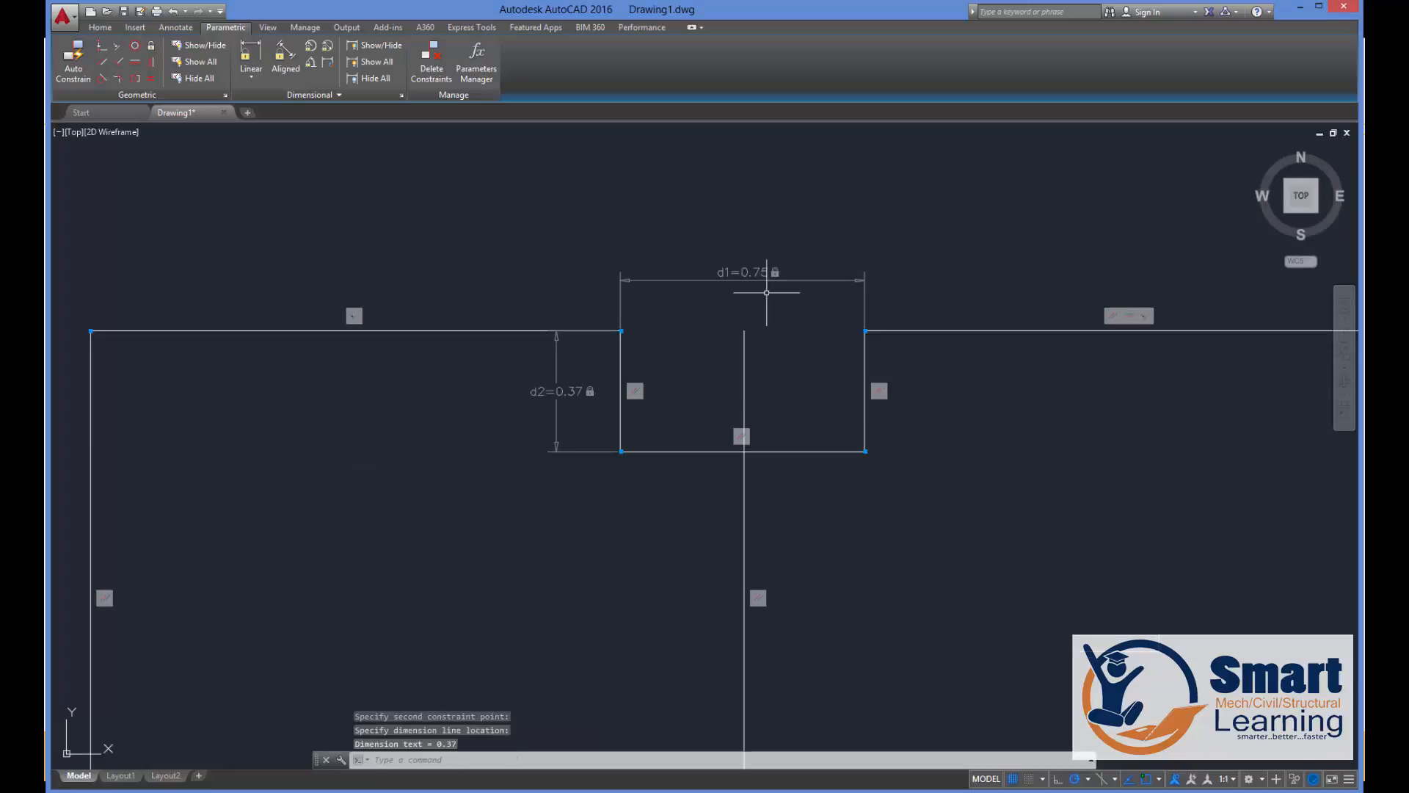
Draw a circle of radius 0.35 in the right half of the plate, midway up.
{"action": "scroll", "coordinate": [764, 295], "scroll_direction": "down", "scroll_amount": 2}
{"action": "middle_click_drag", "start_coordinate": [881, 466], "coordinate": [818, 431]}
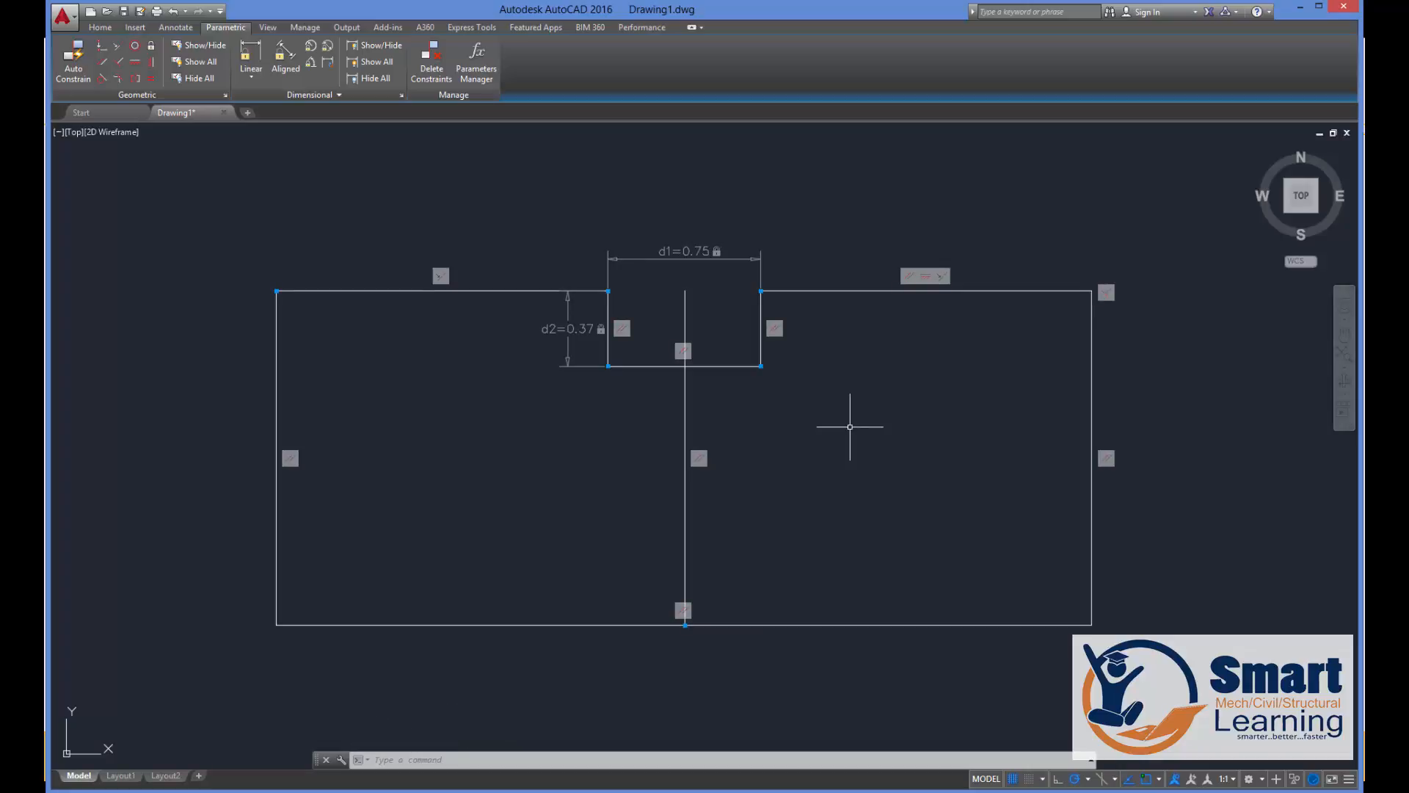
{"action": "type", "text": "c"}
{"action": "key", "text": "Return"}
{"action": "left_click", "coordinate": [930, 459]}
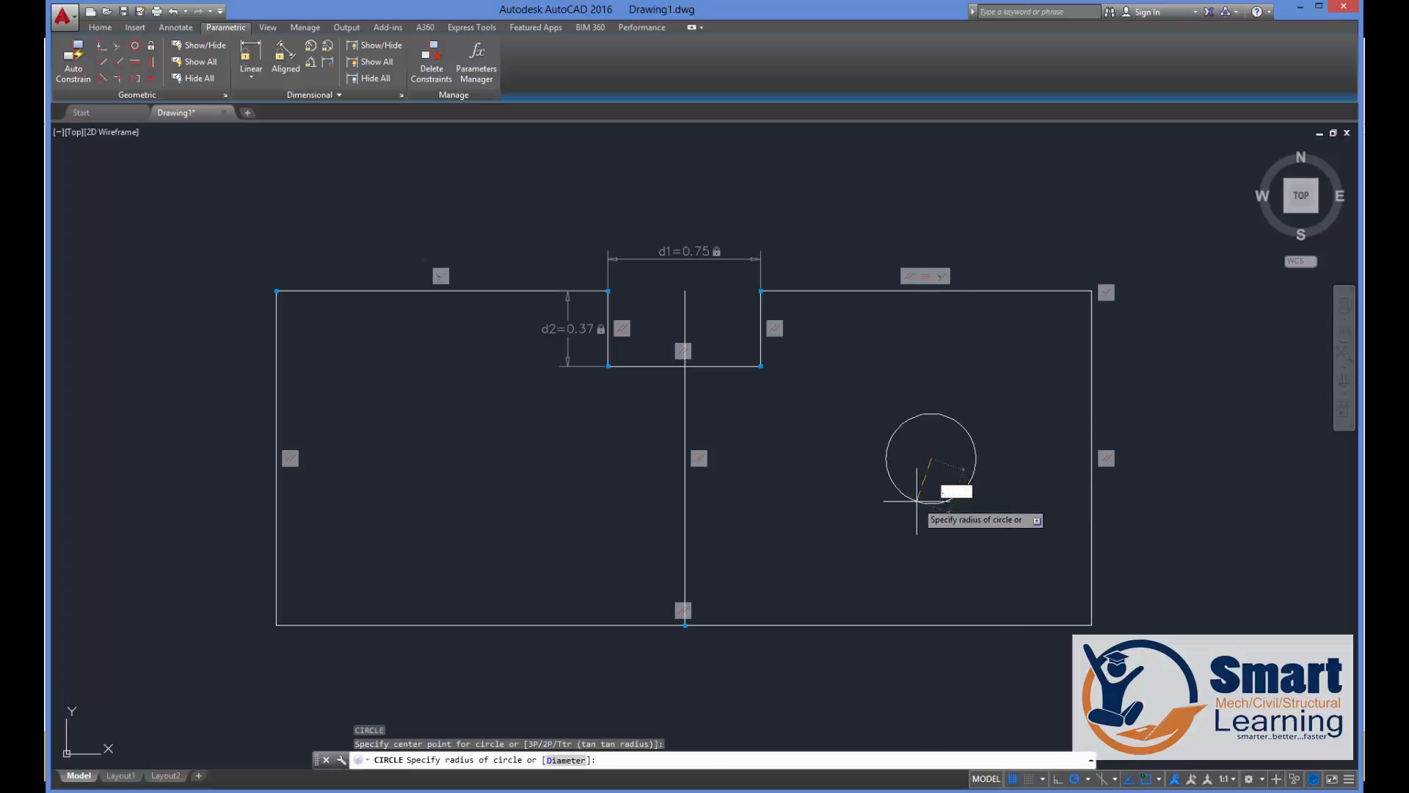
{"action": "key", "text": "Return"}
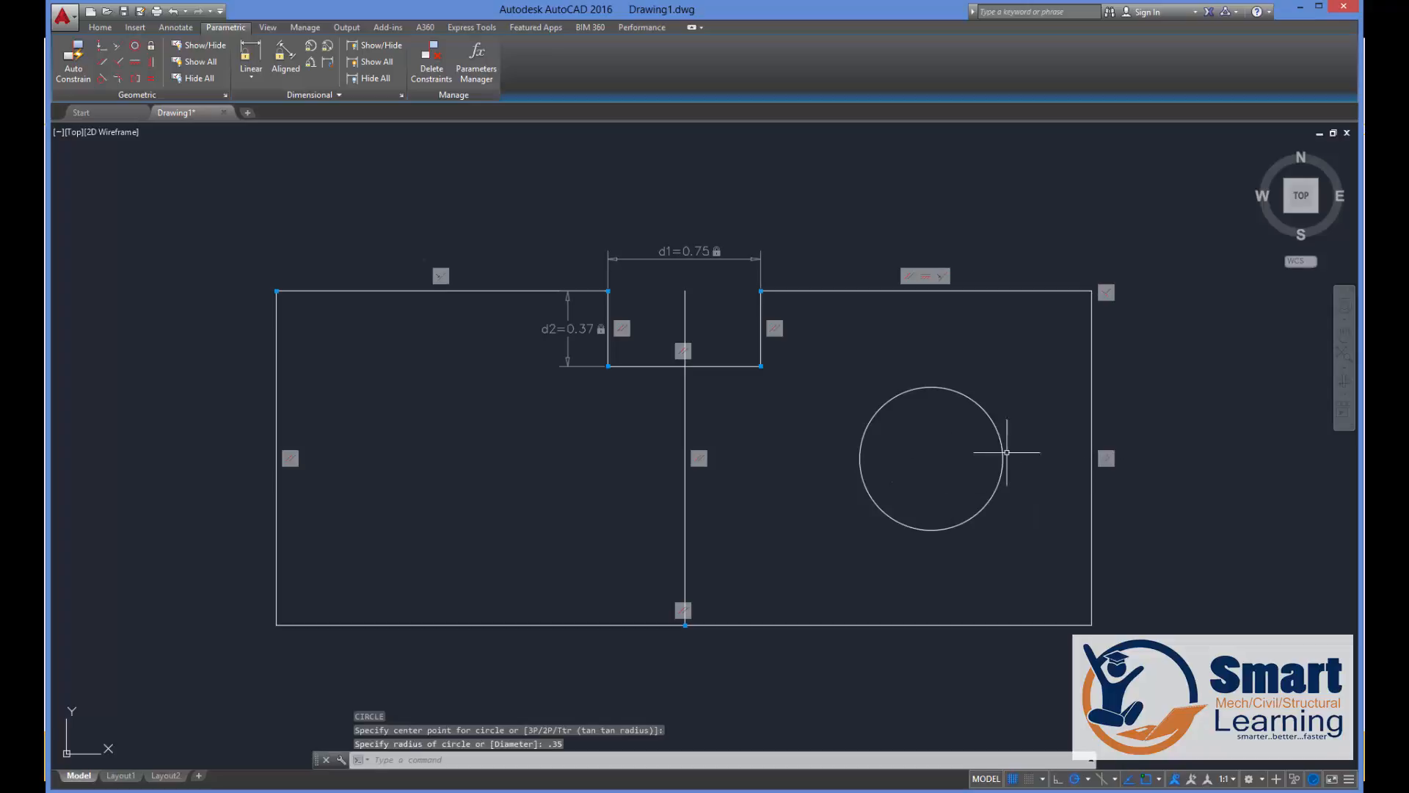
Add a horizontal linear dimensional constraint of 0.8 from the circle's centre to the plate's right edge, placed above the circle.
{"action": "left_click", "coordinate": [250, 55]}
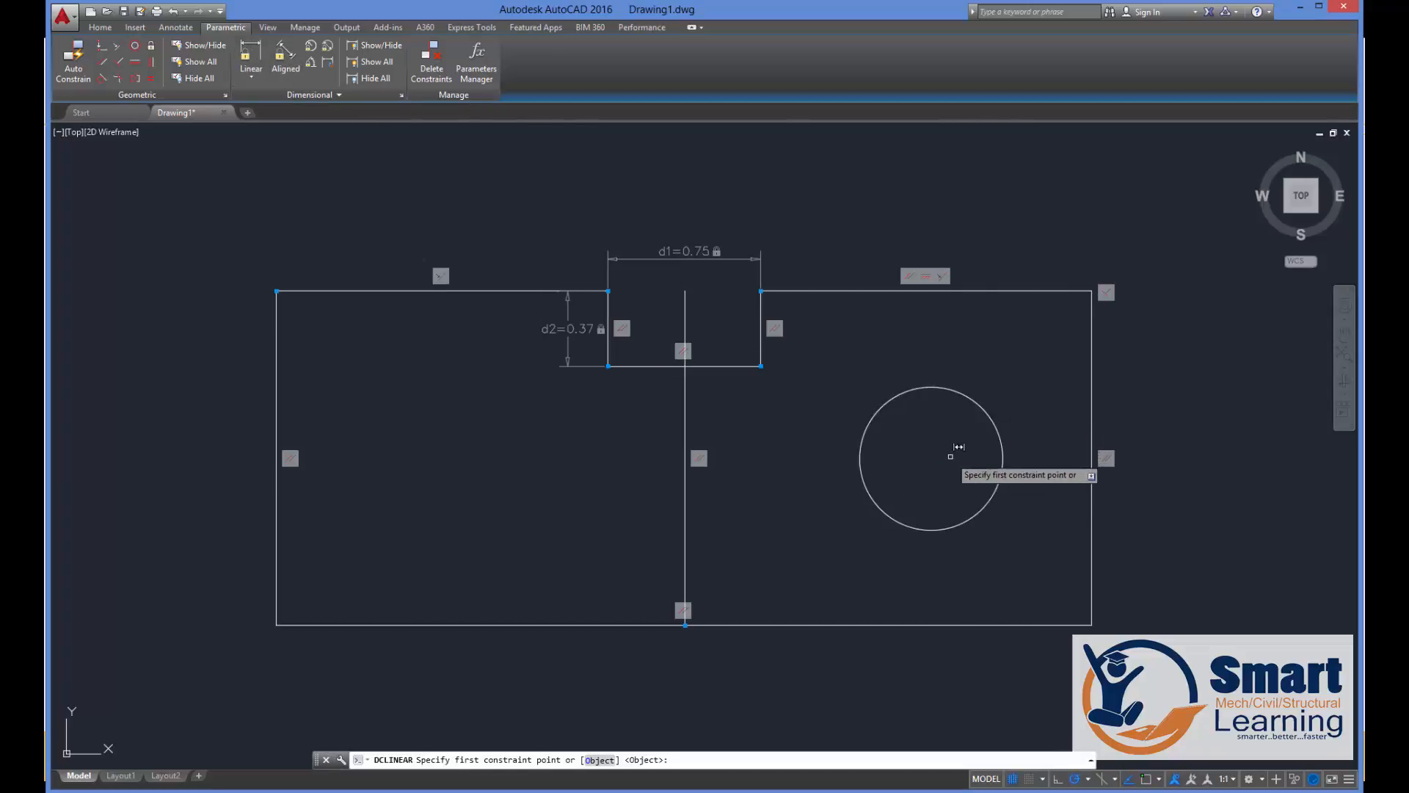
{"action": "left_click", "coordinate": [1005, 418]}
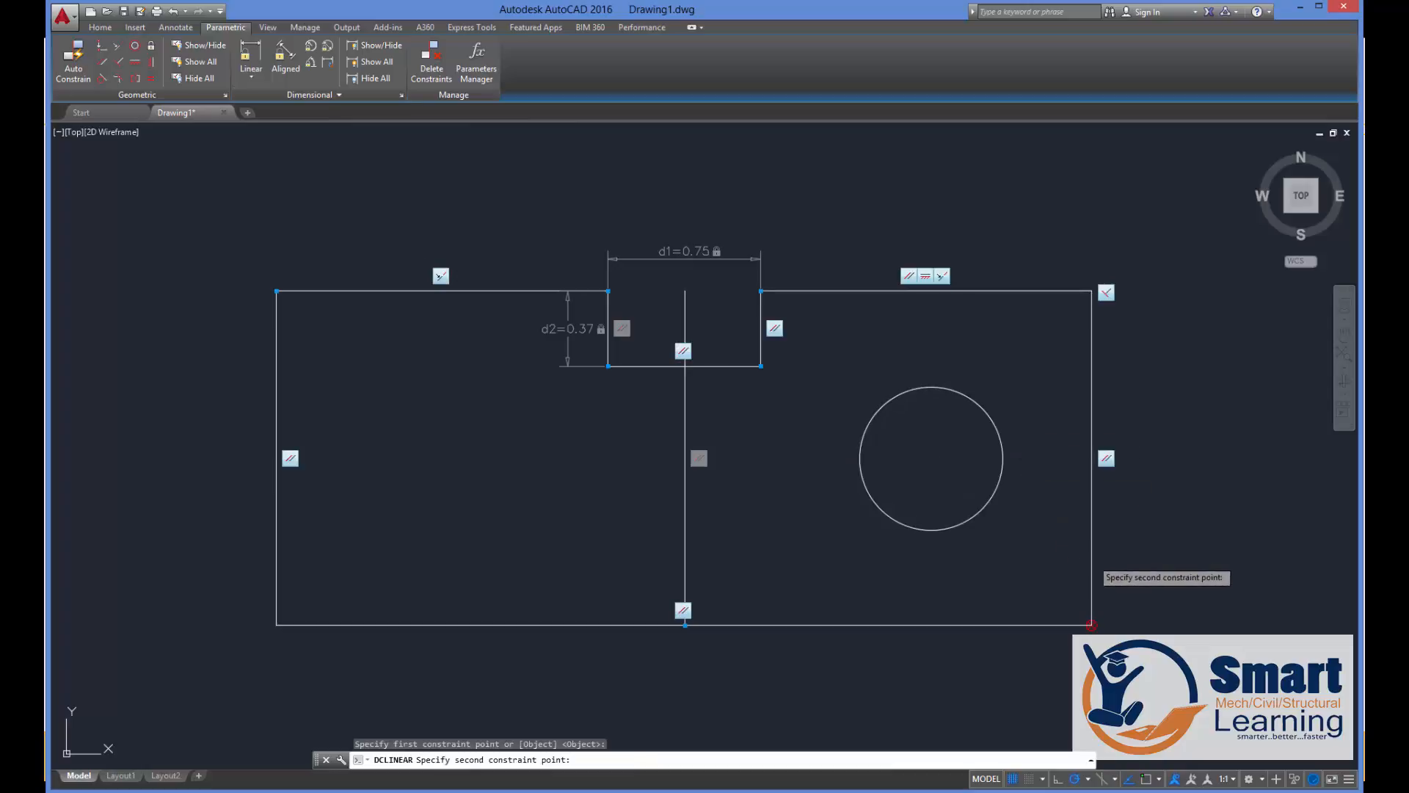
{"action": "left_click", "coordinate": [1091, 624]}
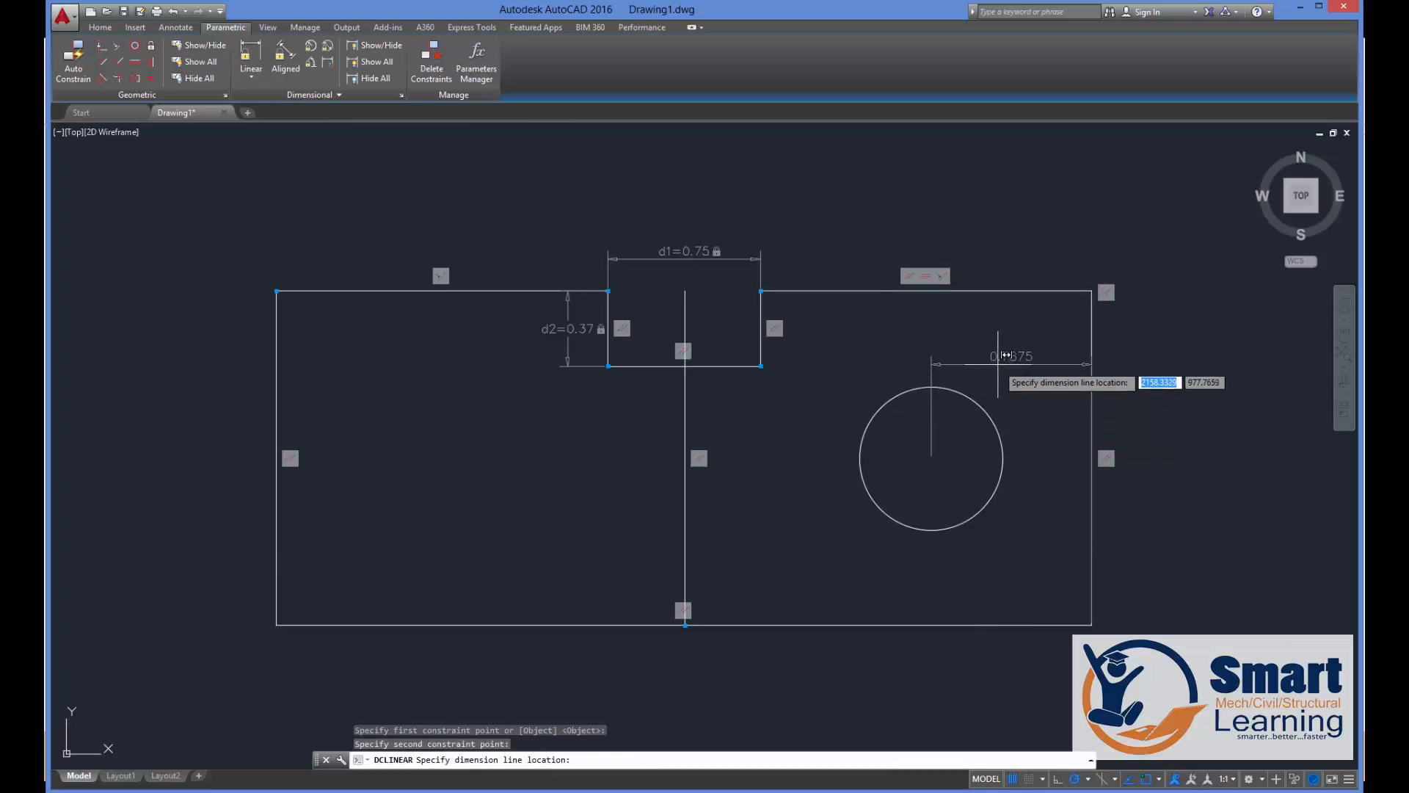
{"action": "left_click", "coordinate": [1007, 358]}
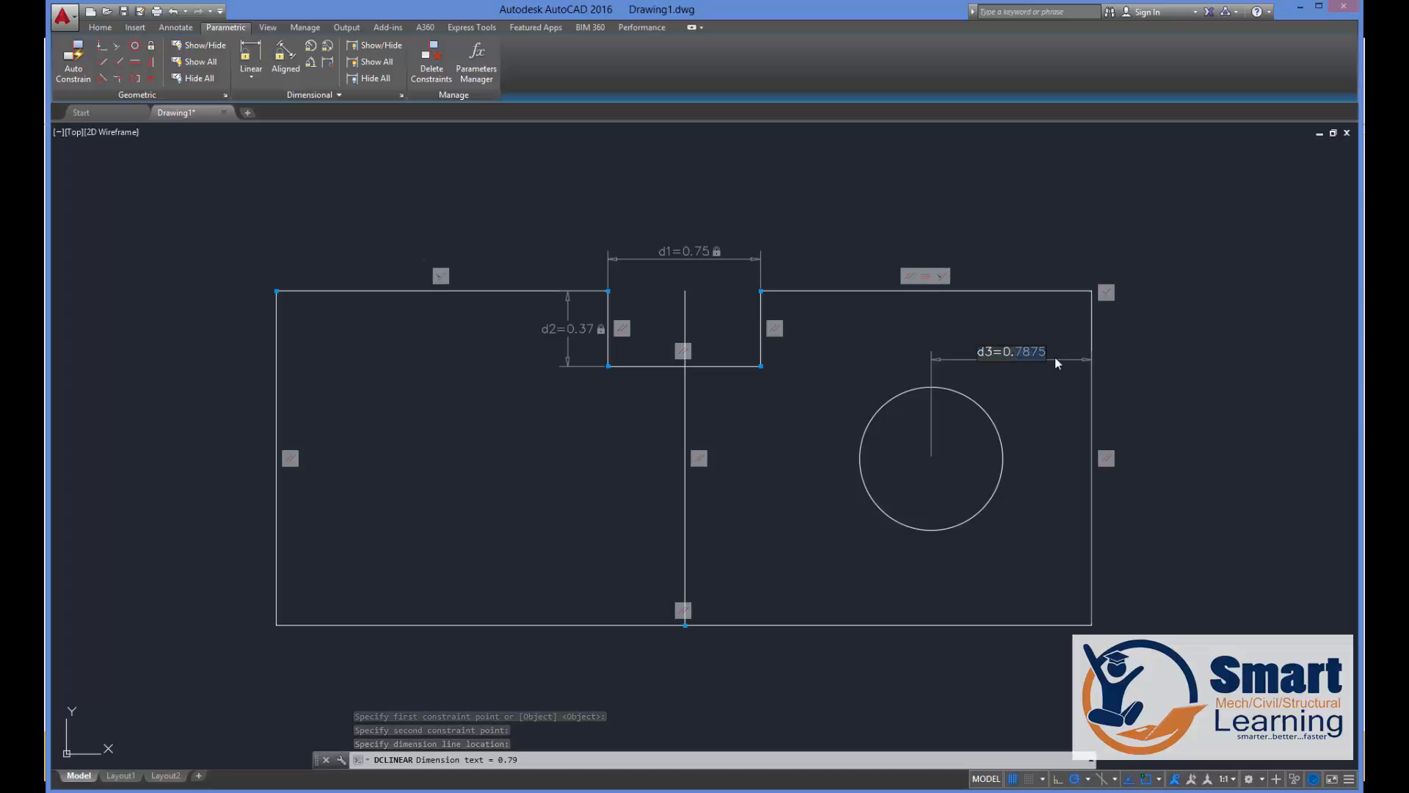
{"action": "type", "text": "8"}
{"action": "key", "text": "Return"}
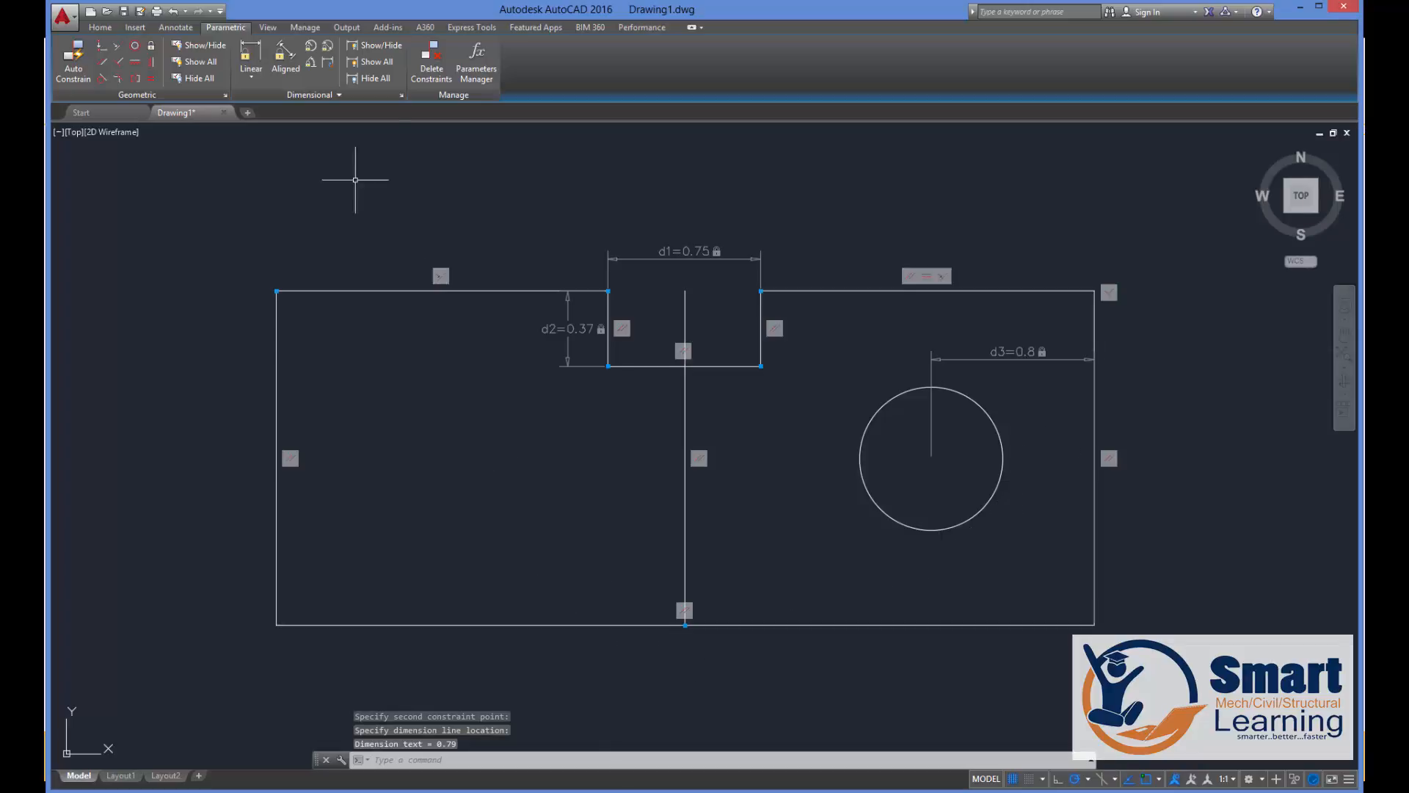
Add a horizontal linear dimensional constraint of 4 between the plate's two bottom corners, placed below the outline.
{"action": "left_click", "coordinate": [250, 53]}
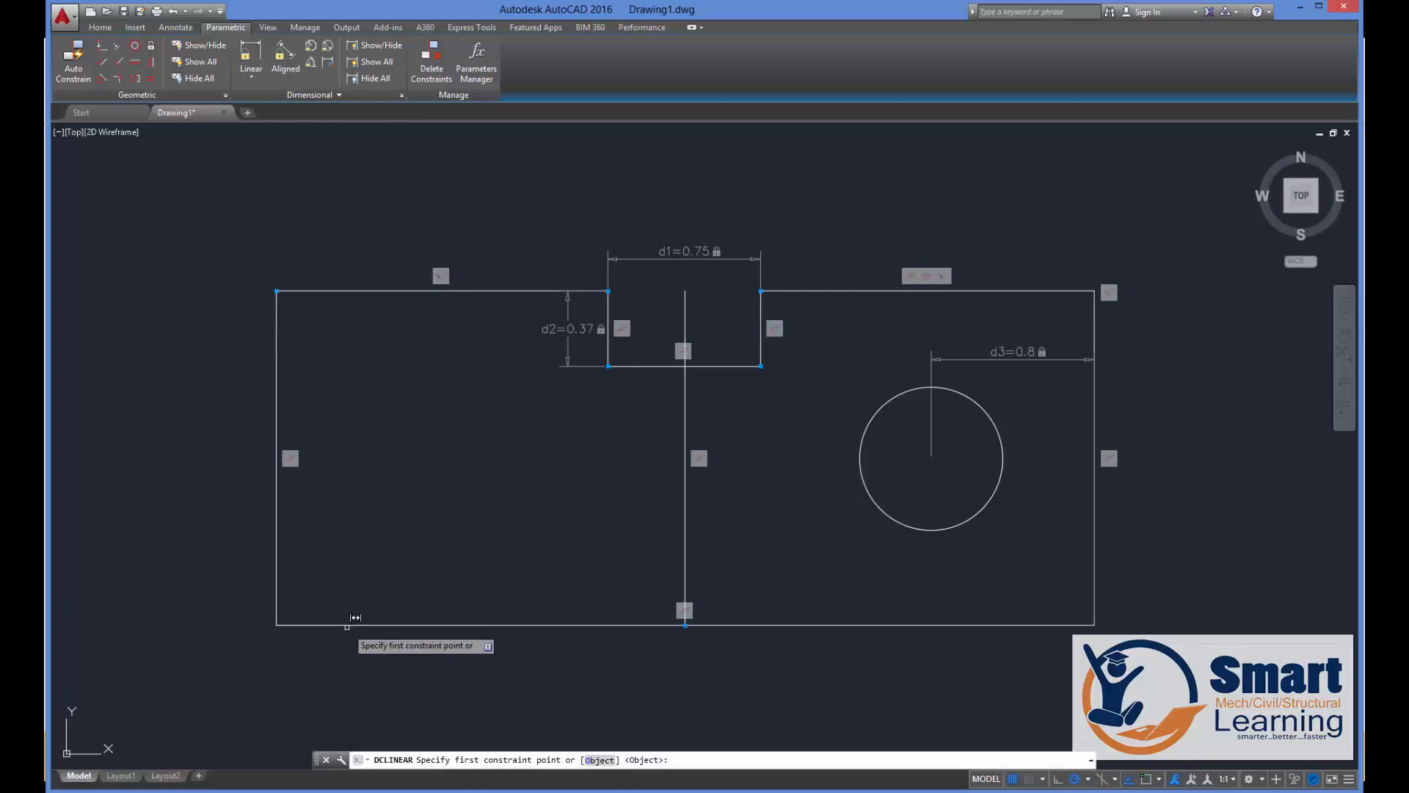
{"action": "left_click", "coordinate": [276, 625]}
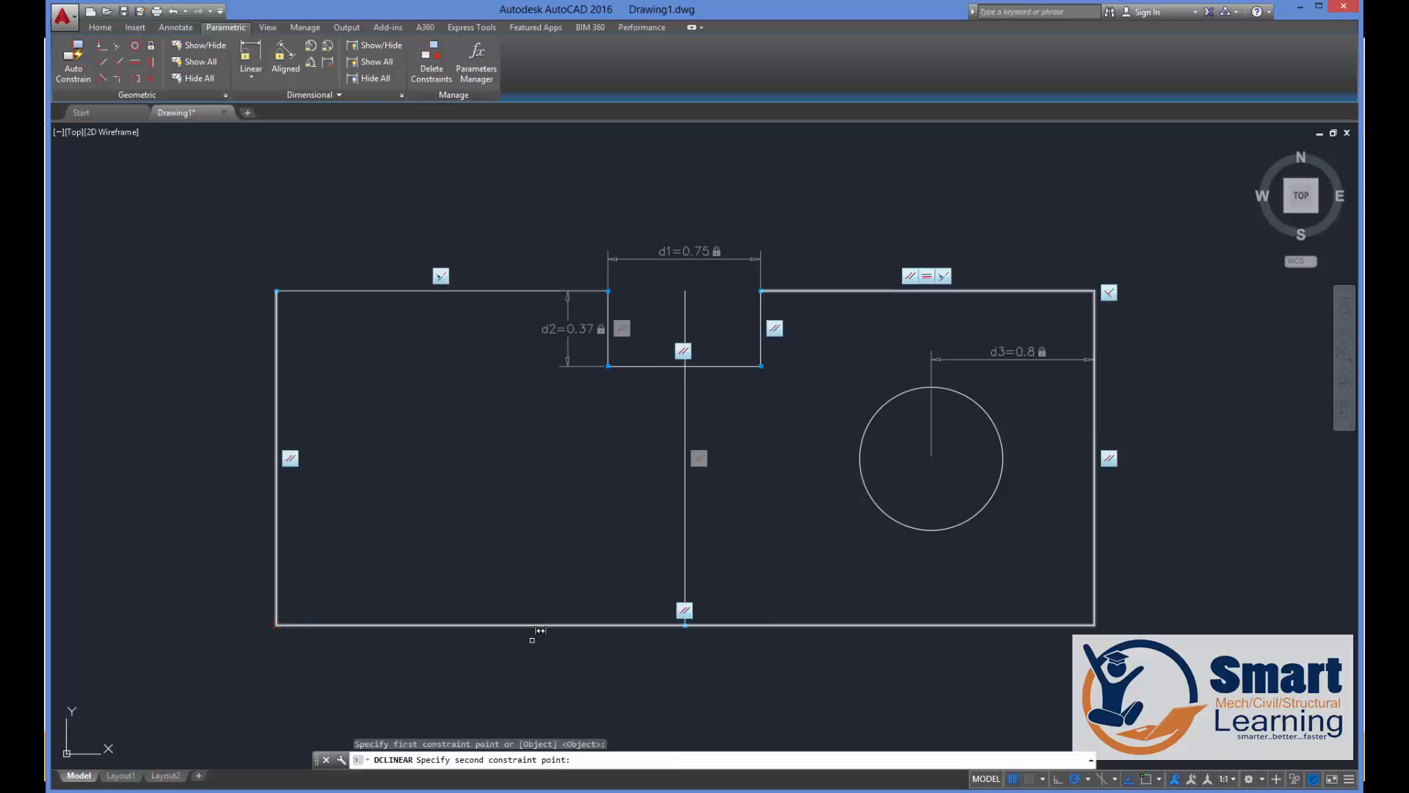
{"action": "left_click", "coordinate": [1093, 624]}
{"action": "left_click", "coordinate": [689, 685]}
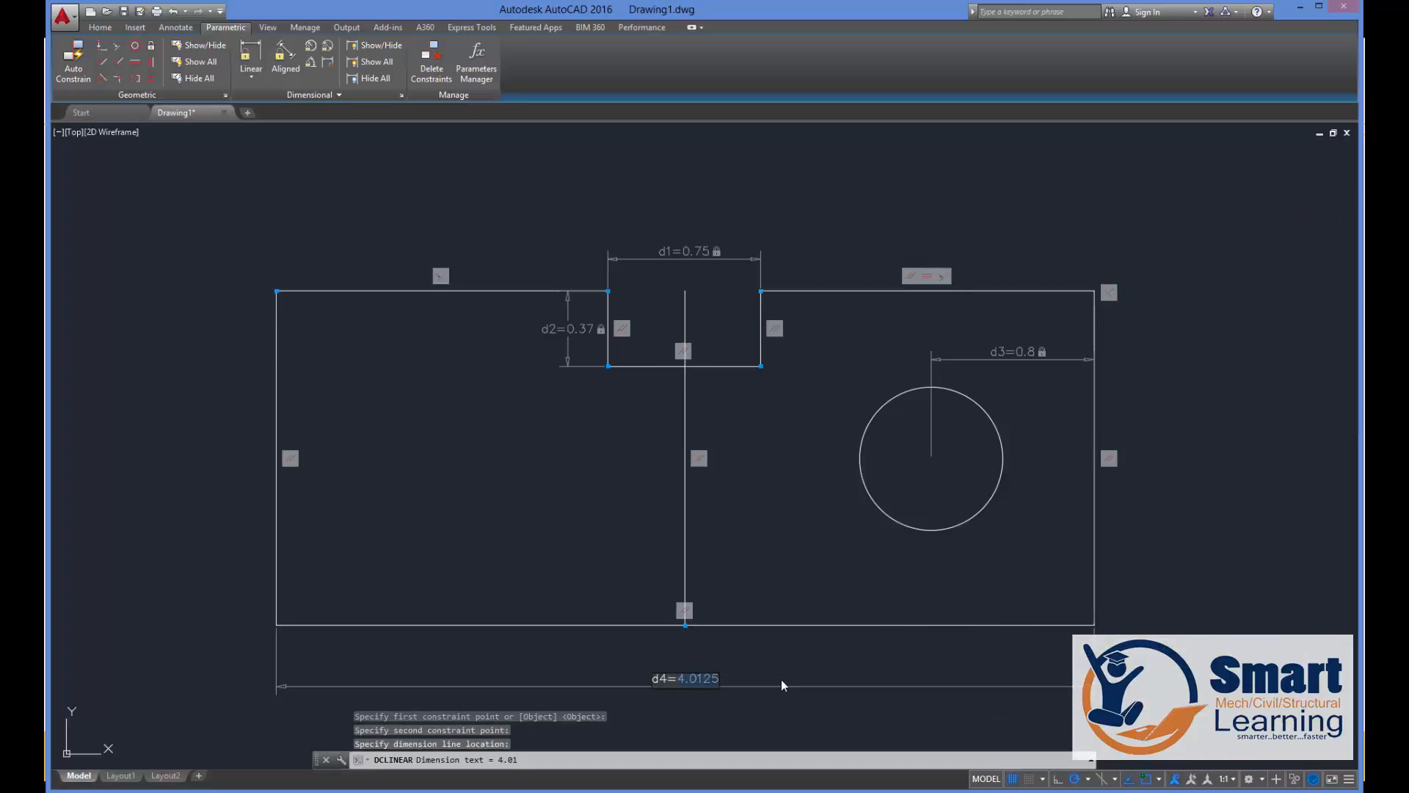
{"action": "type", "text": "4=4"}
{"action": "key", "text": "Return"}
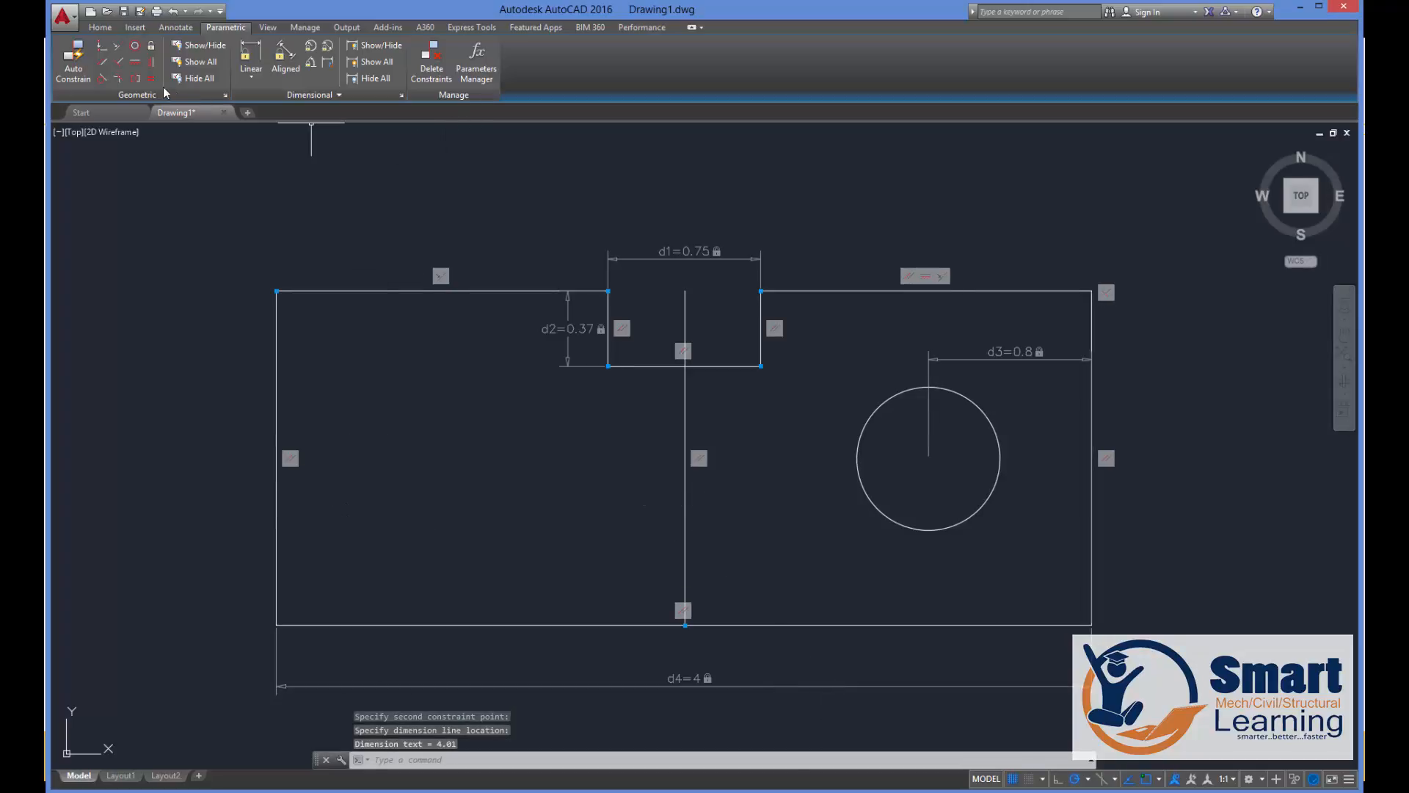
Apply a Symmetric constraint to the plate's left and right edges about the vertical centre line.
{"action": "left_click", "coordinate": [135, 79]}
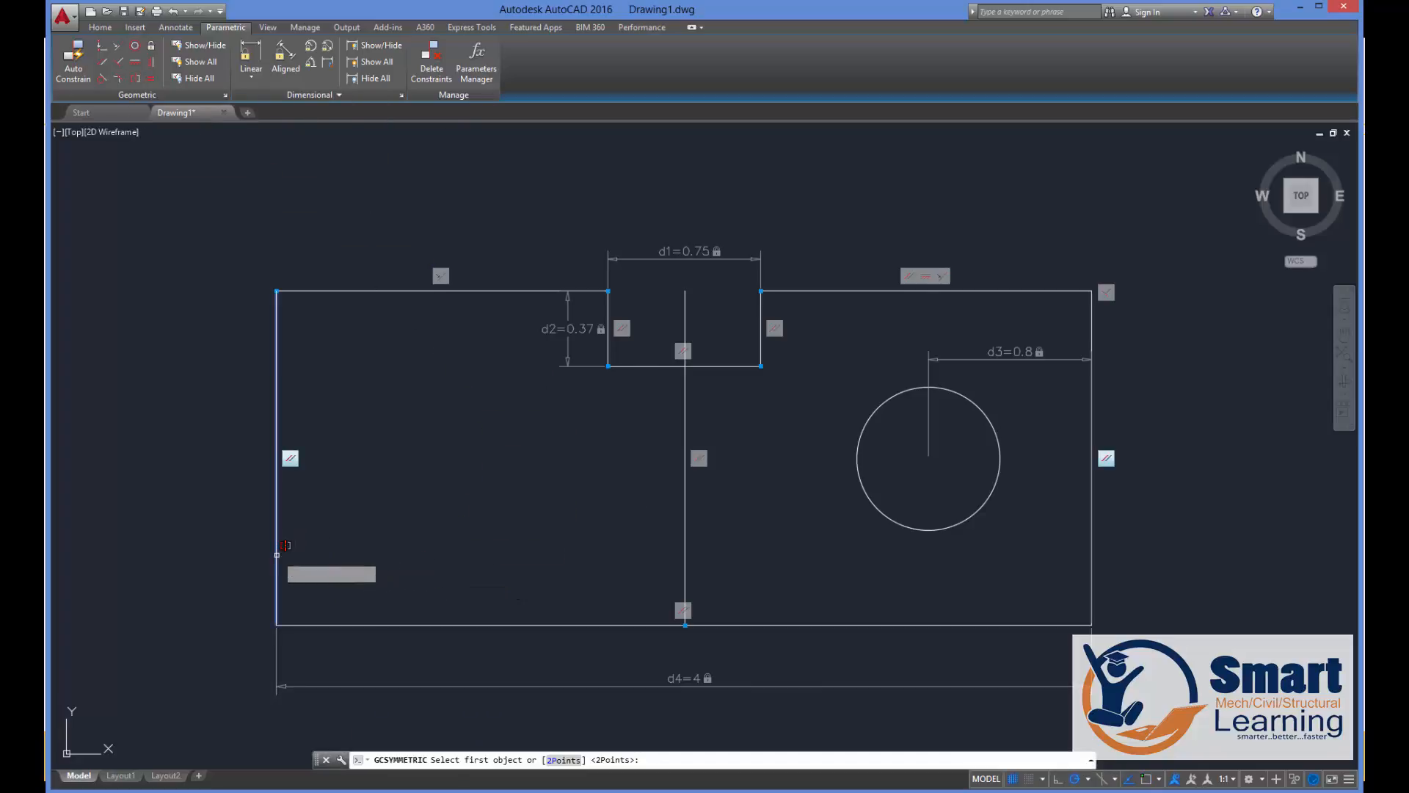
{"action": "left_click", "coordinate": [276, 552]}
{"action": "left_click", "coordinate": [1091, 552]}
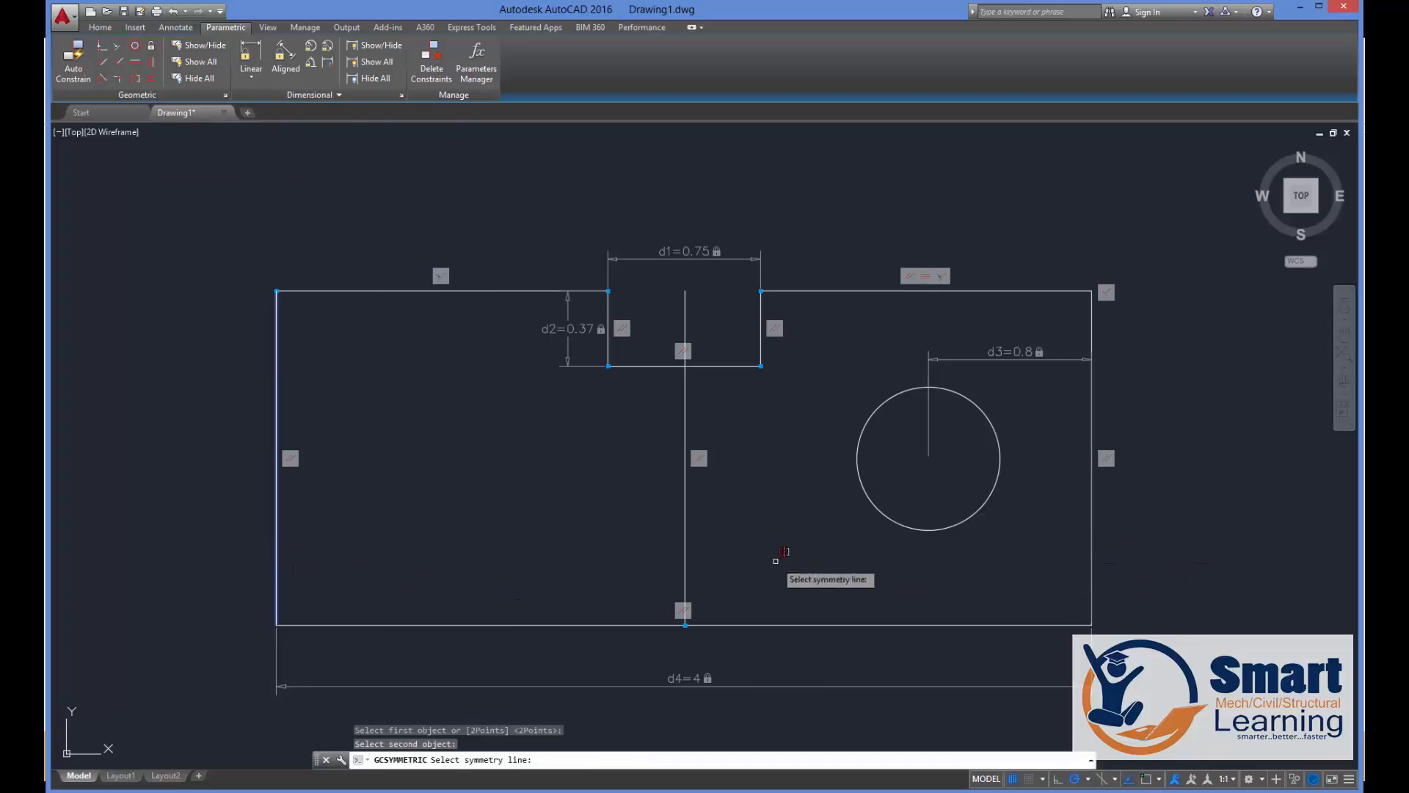
{"action": "left_click", "coordinate": [683, 538]}
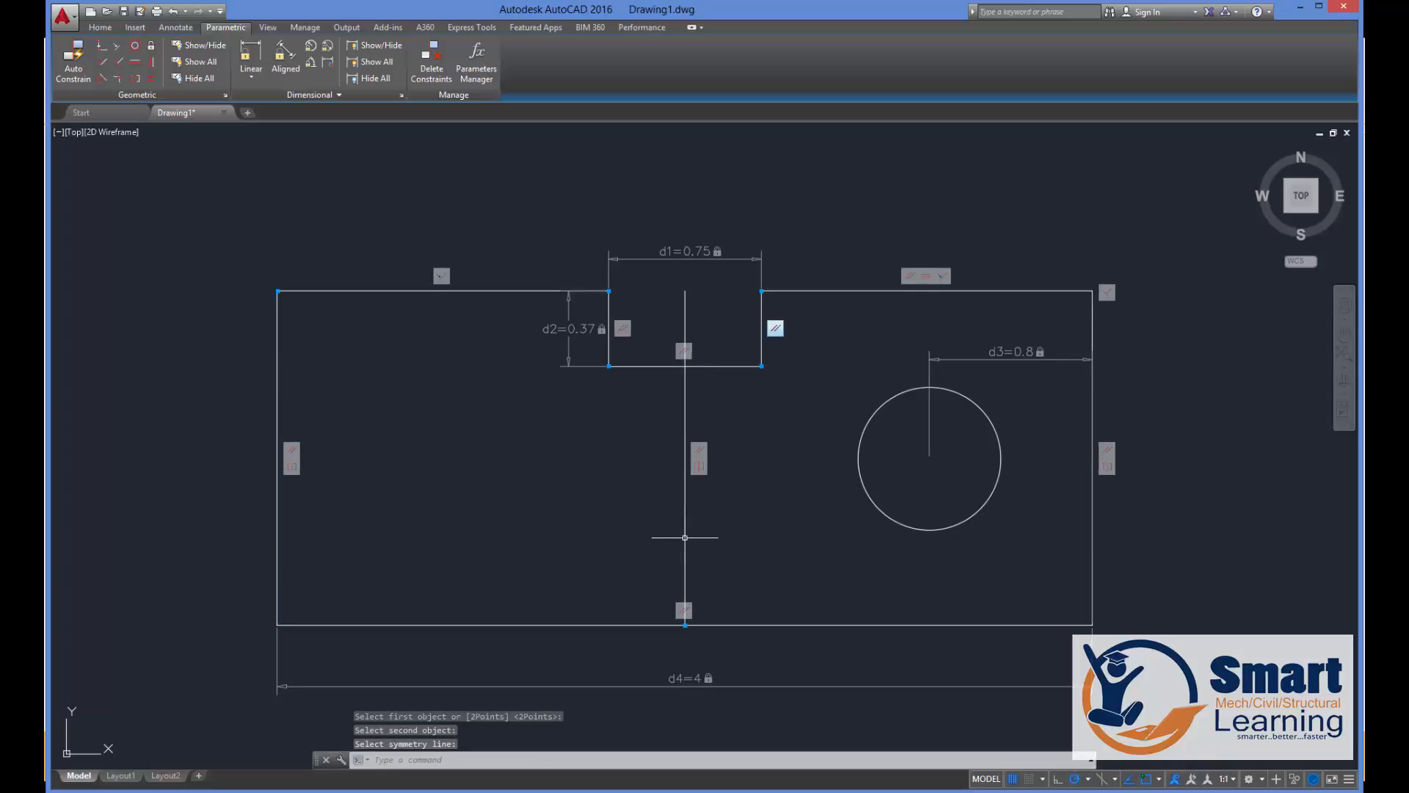
Add a radius dimensional constraint to the circle and set it to 0.2.
{"action": "left_click", "coordinate": [312, 46]}
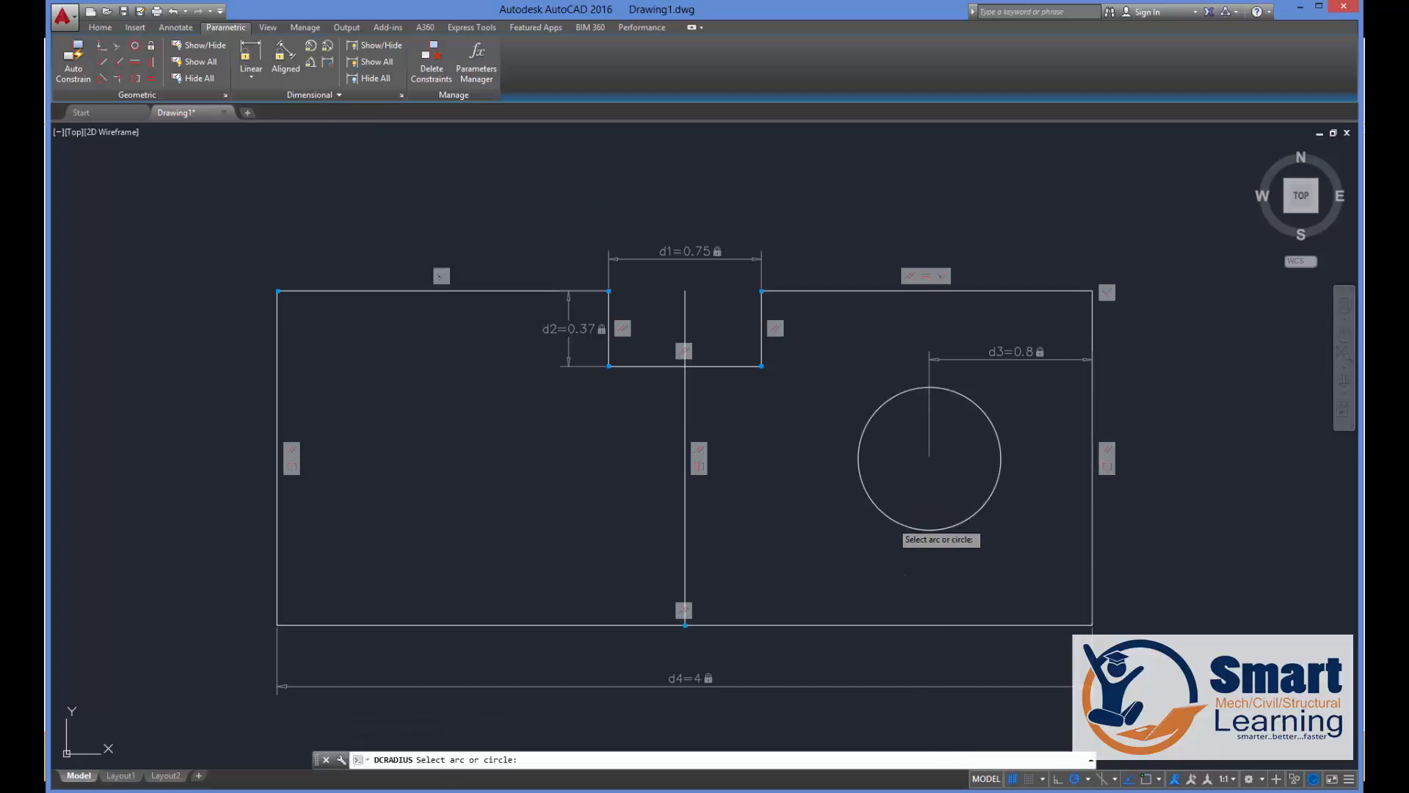
{"action": "left_click", "coordinate": [892, 517]}
{"action": "left_click", "coordinate": [997, 545]}
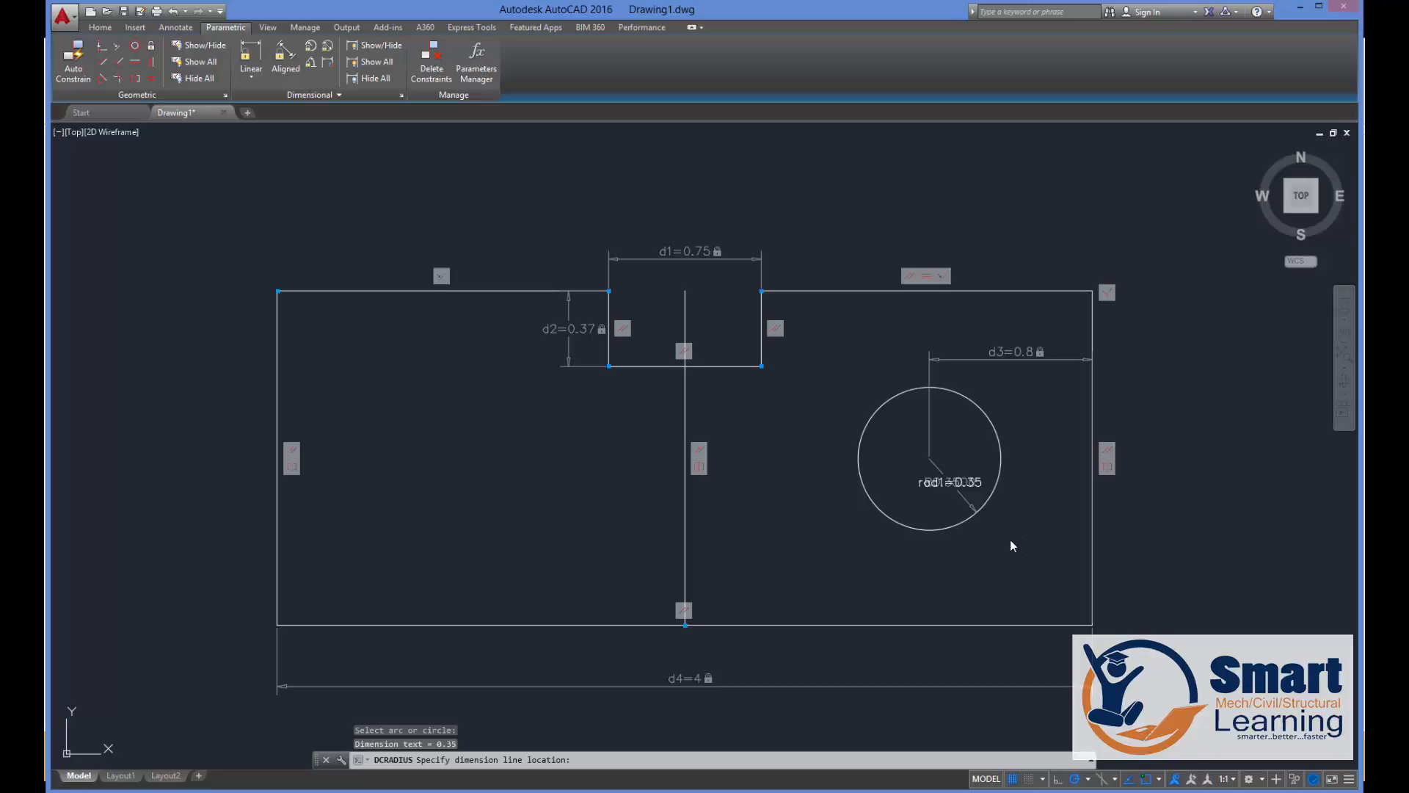
{"action": "key", "text": "Return"}
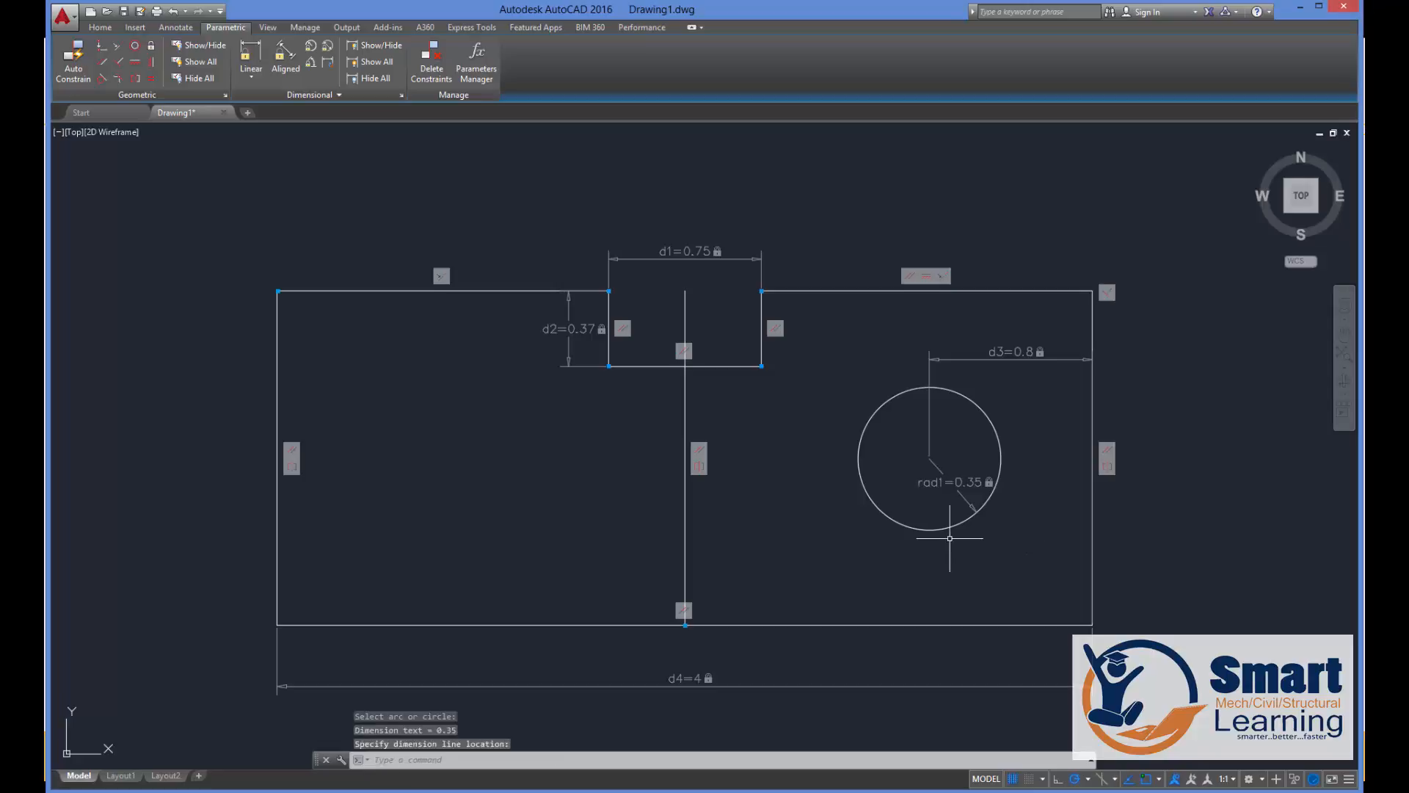
{"action": "double_click", "coordinate": [968, 484]}
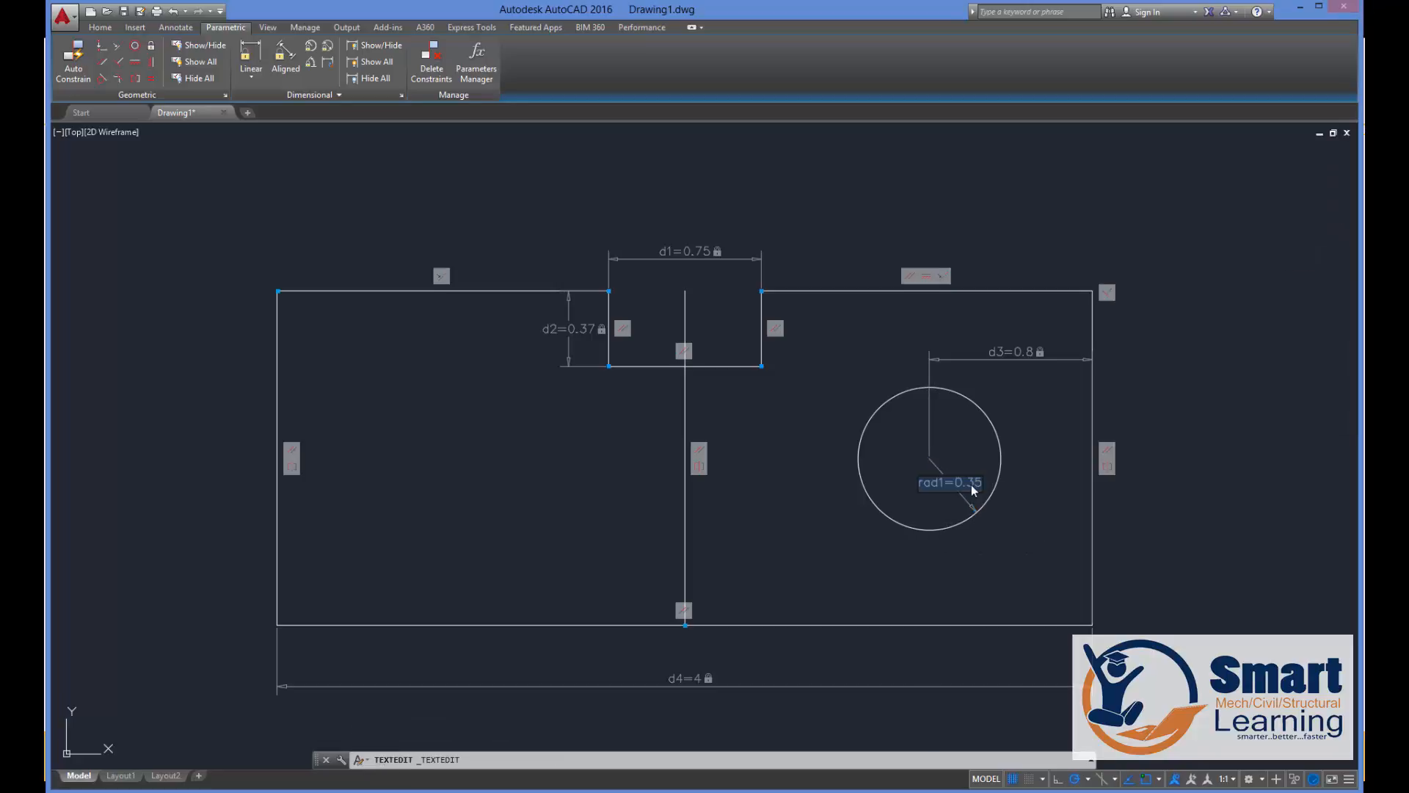
{"action": "left_click_drag", "start_coordinate": [966, 483], "coordinate": [1035, 486]}
{"action": "type", "text": "2"}
{"action": "key", "text": "Return"}
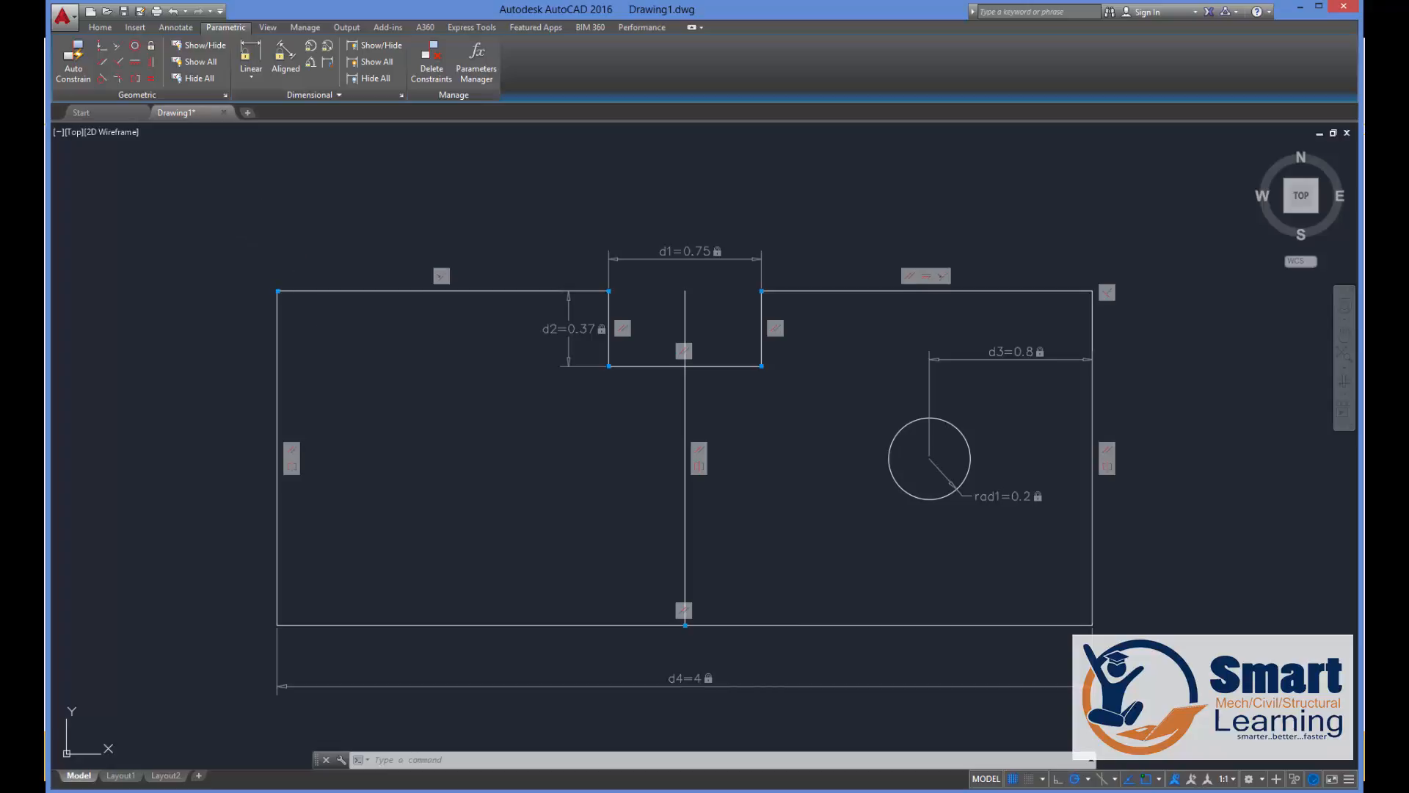
{"action": "type", "text": "l"}
{"action": "key", "text": "Return"}
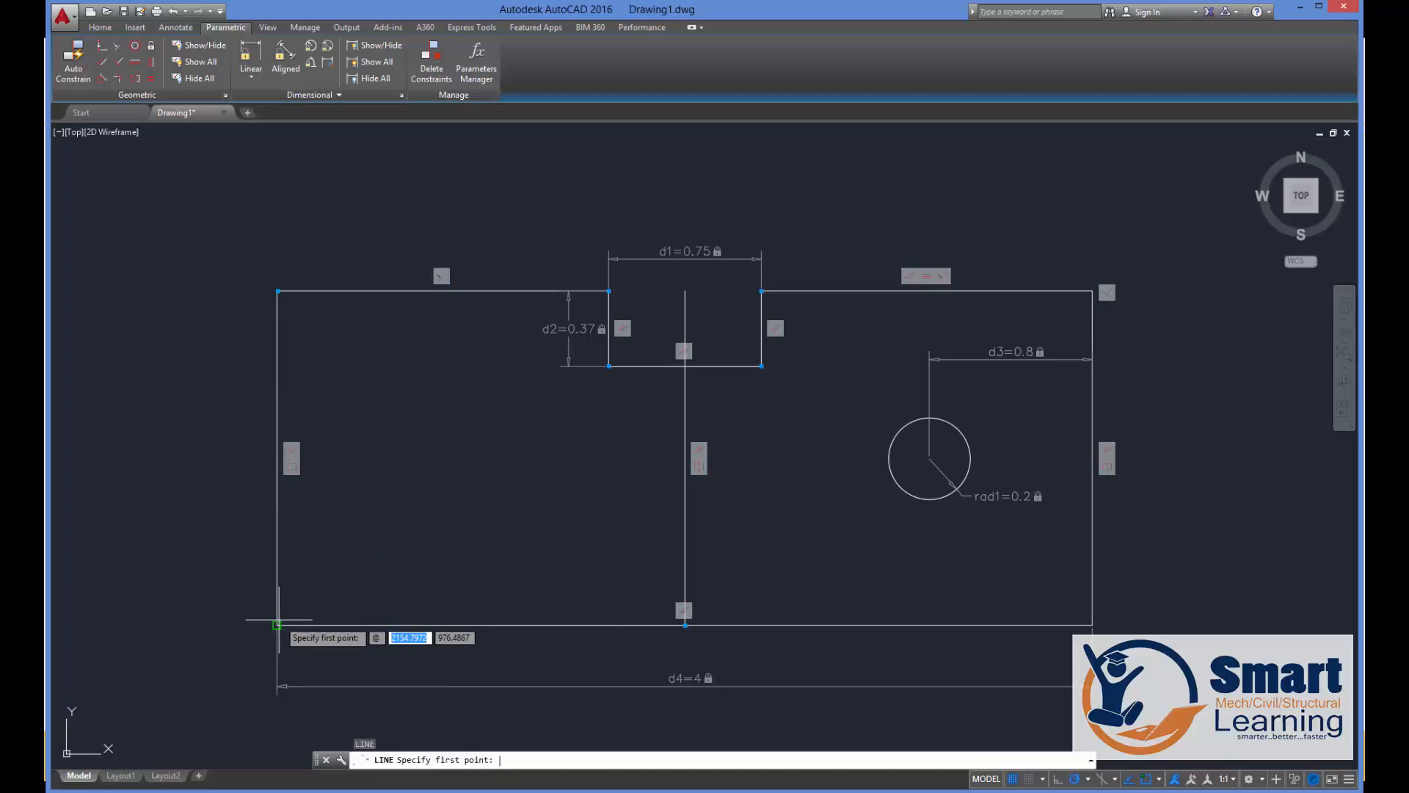
{"action": "type", "text": "0"}
{"action": "key", "text": "Tab"}
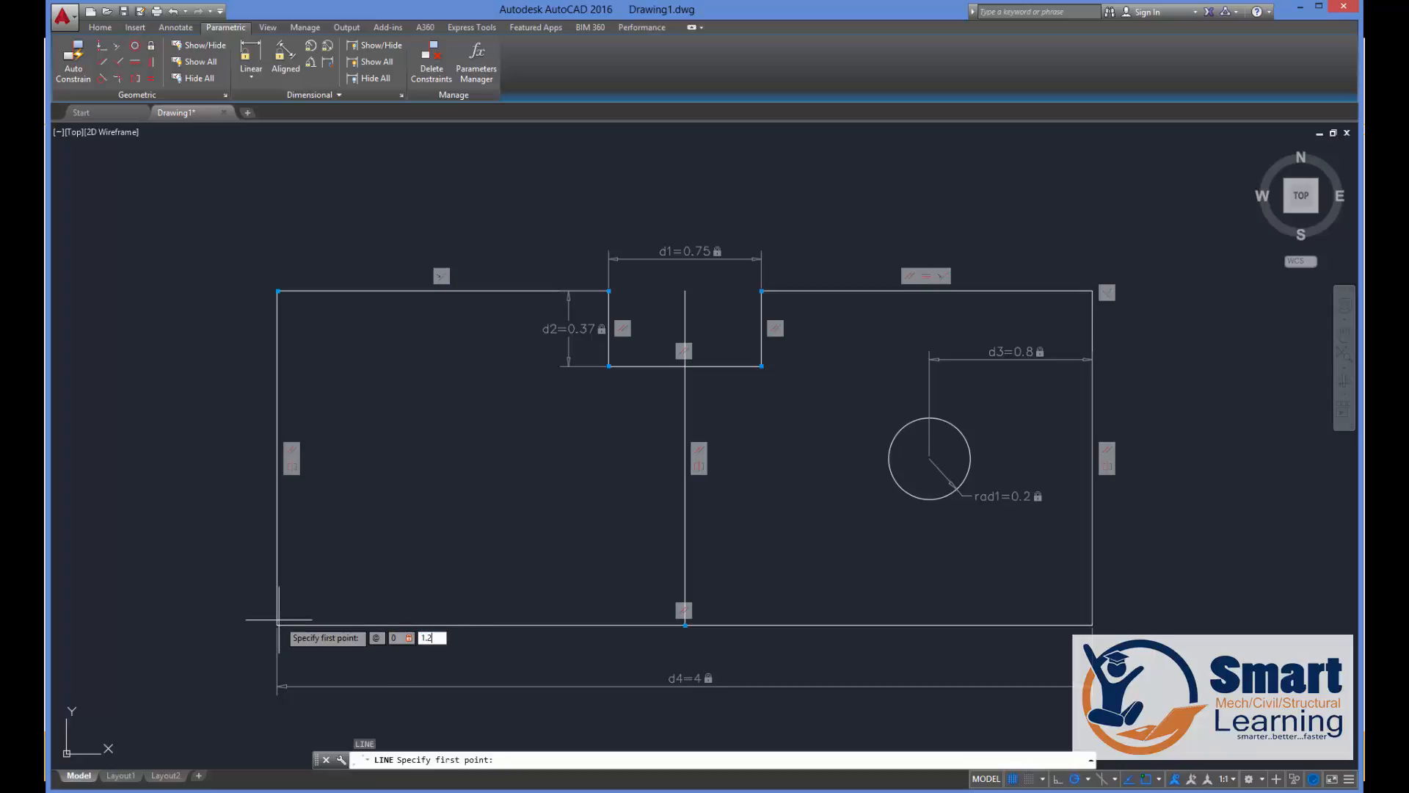
{"action": "type", "text": "1.2"}
{"action": "key", "text": "Return"}
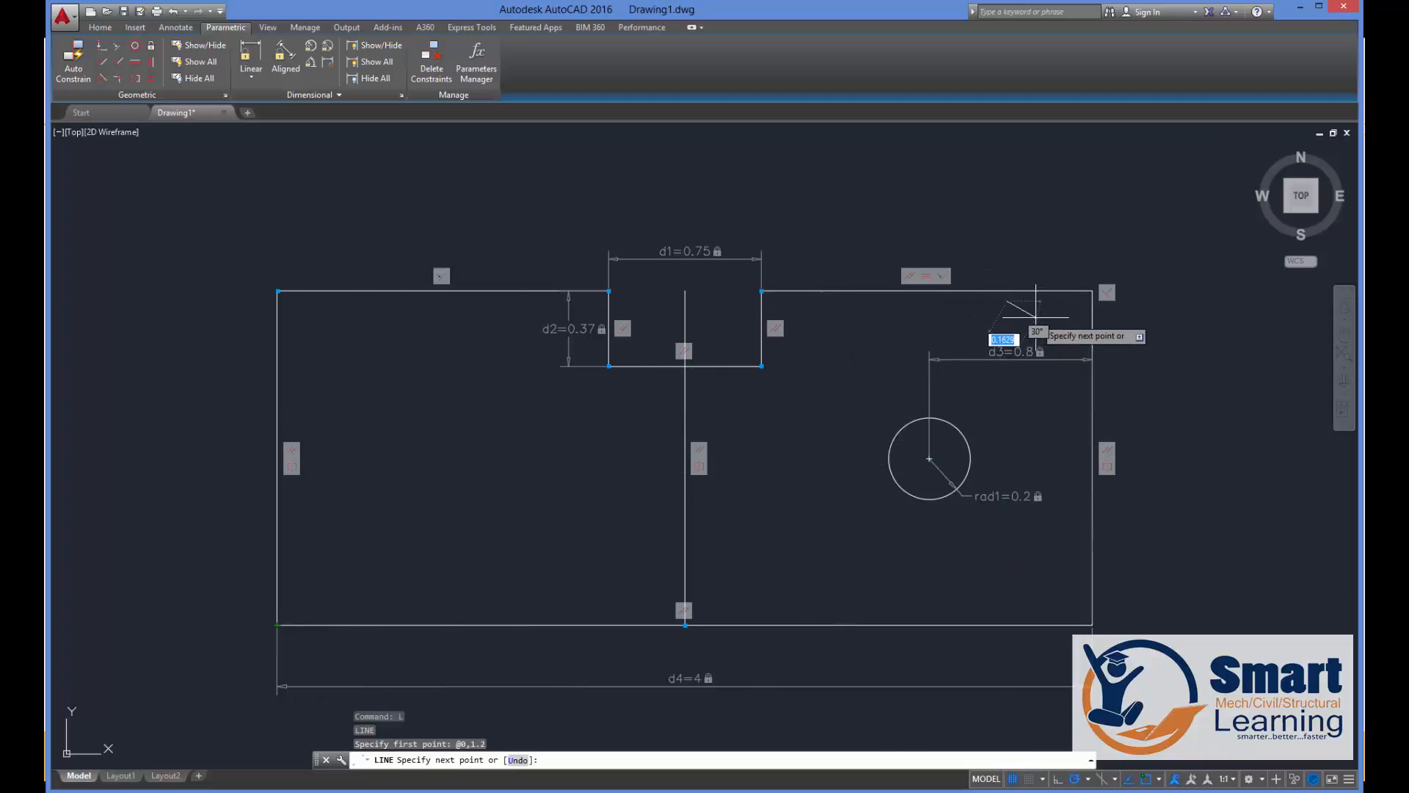
{"action": "key", "text": "Escape"}
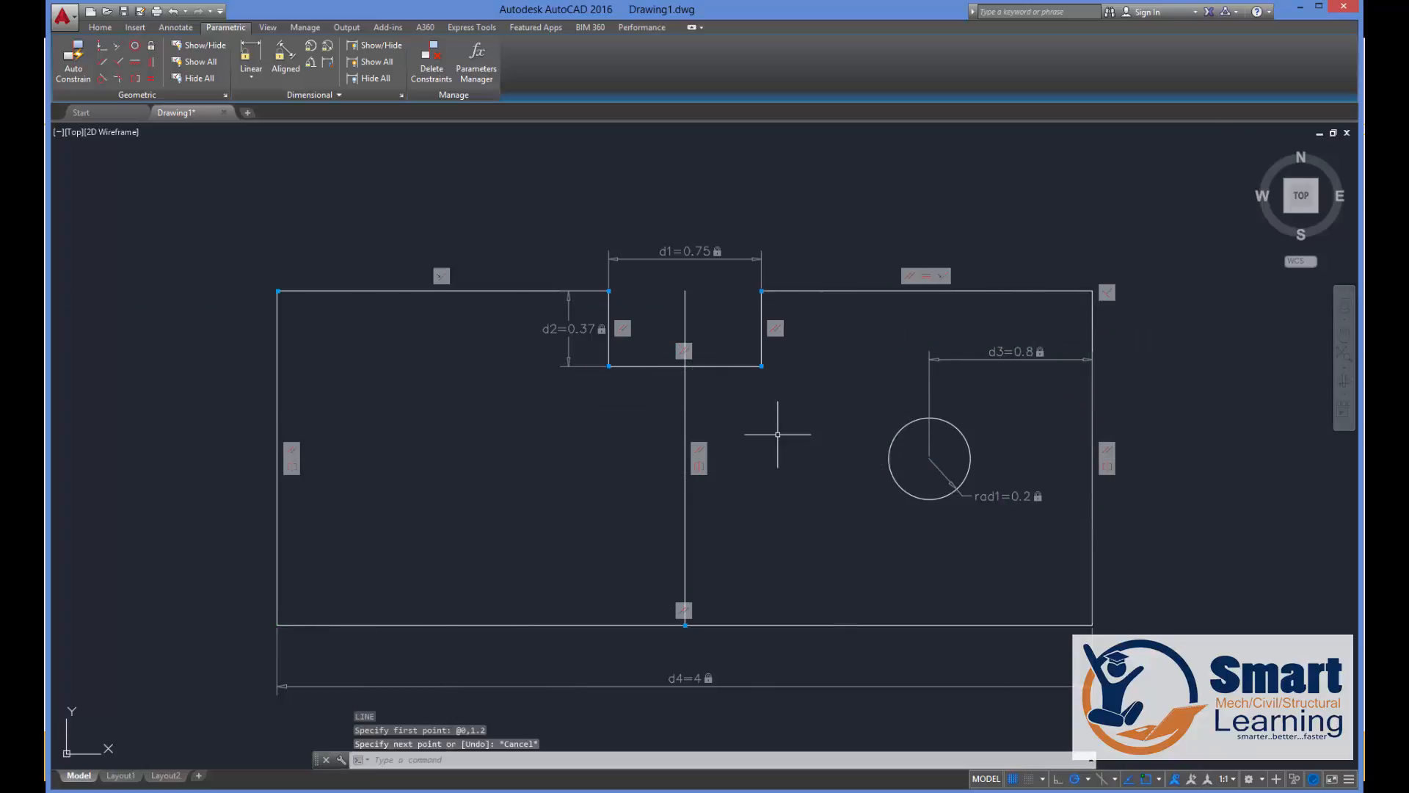
Draw a 0.75 long line across the plate's upper-left corner up to the top edge, starting from offset @0,1.2 from the lower-left corner.
{"action": "type", "text": "l"}
{"action": "key", "text": "Return"}
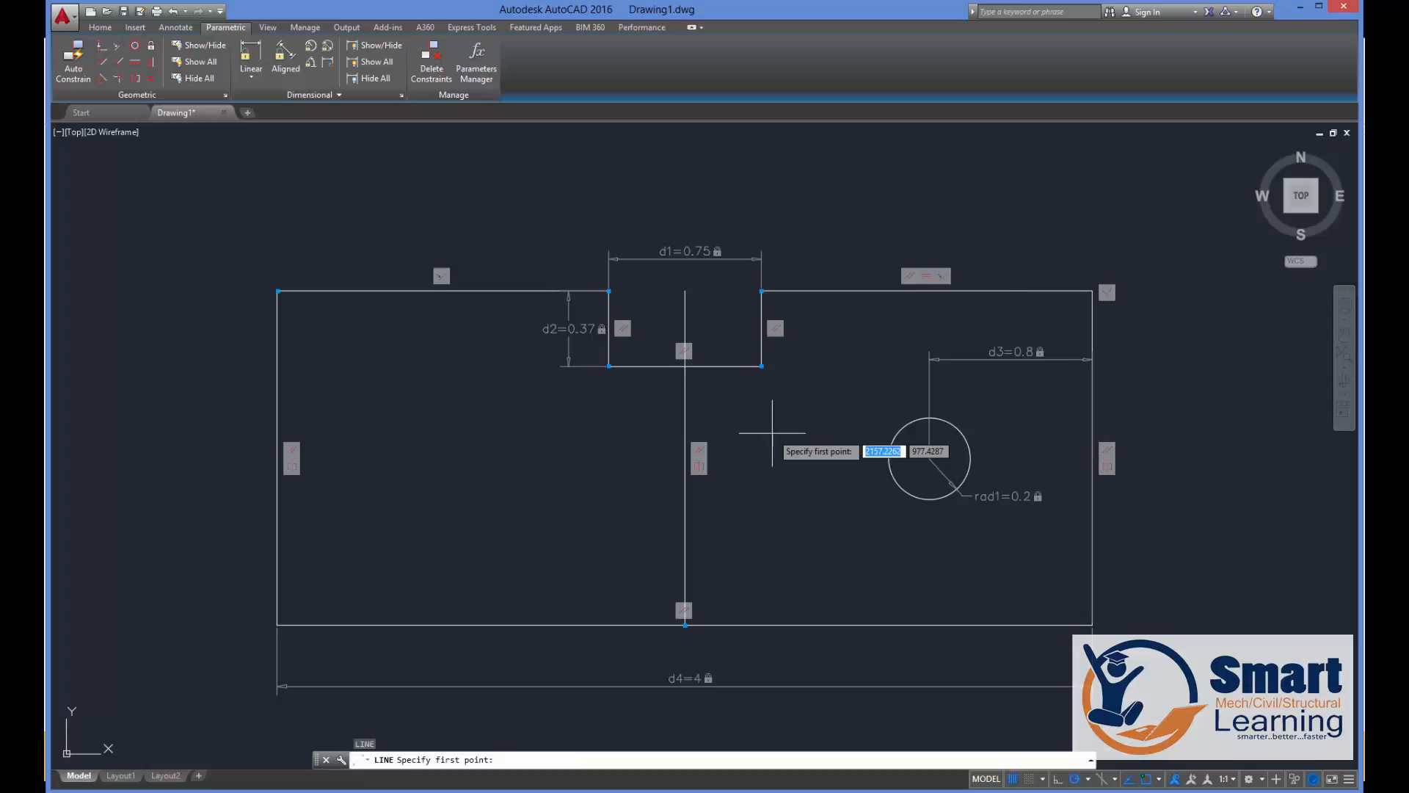
{"action": "type", "text": "from"}
{"action": "key", "text": "Return"}
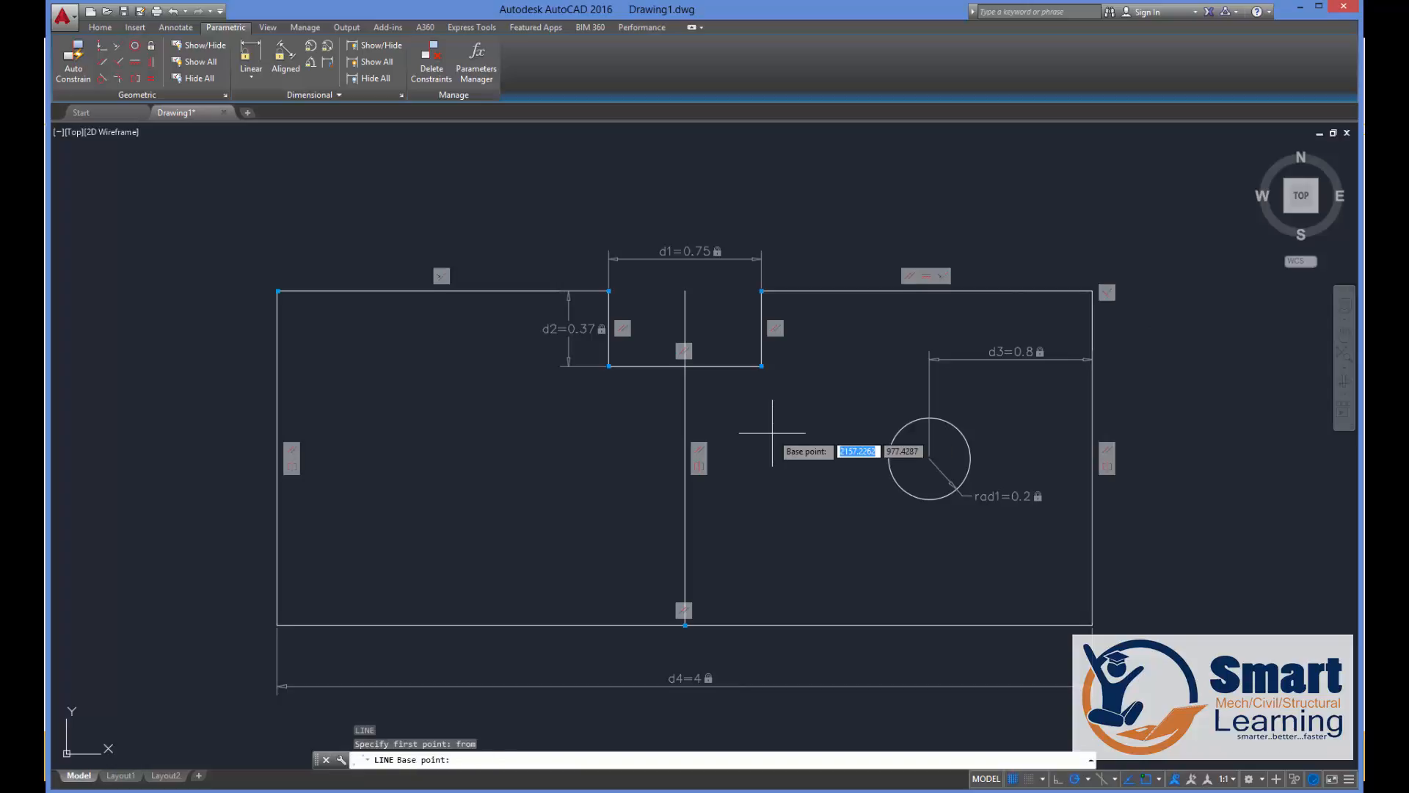
{"action": "left_click", "coordinate": [277, 625]}
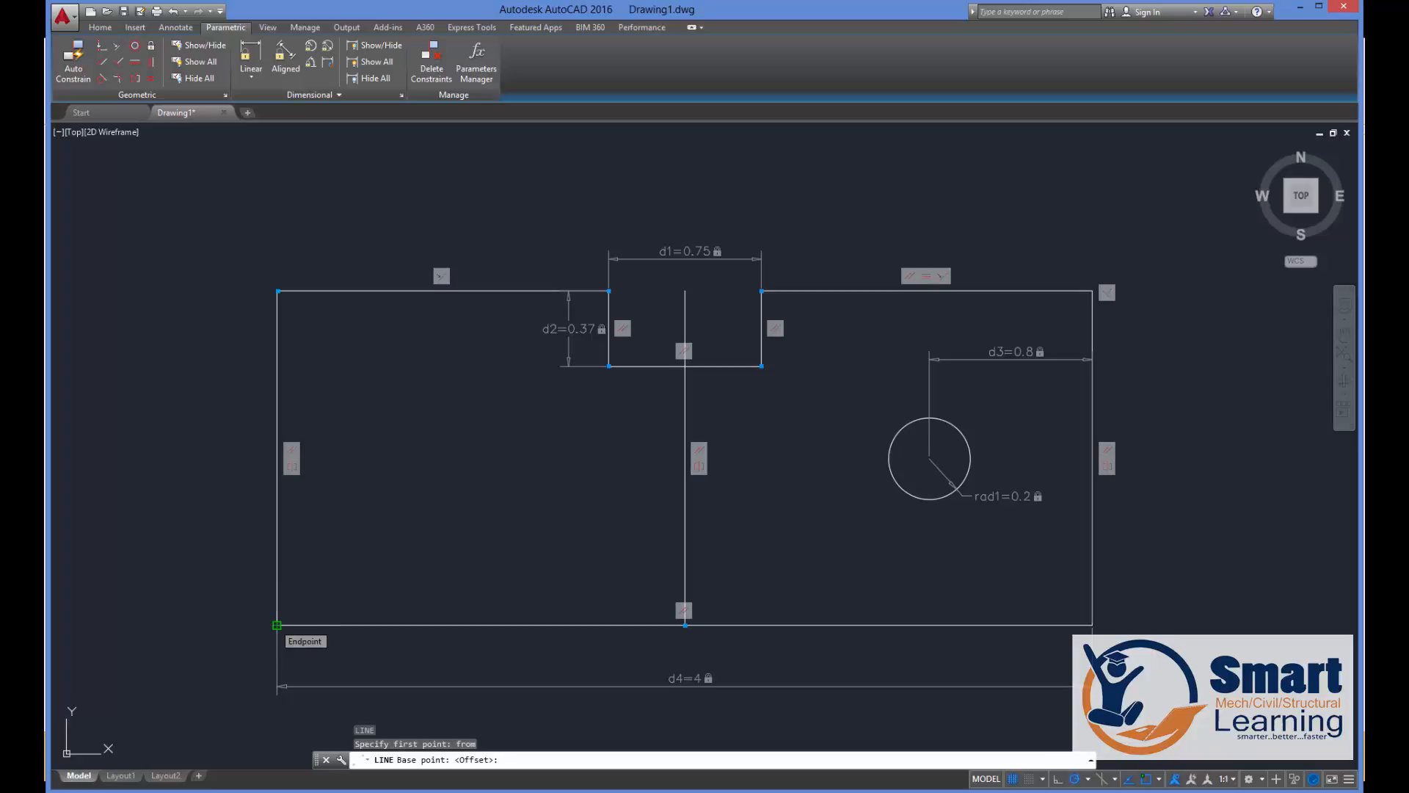
{"action": "key", "text": "F8"}
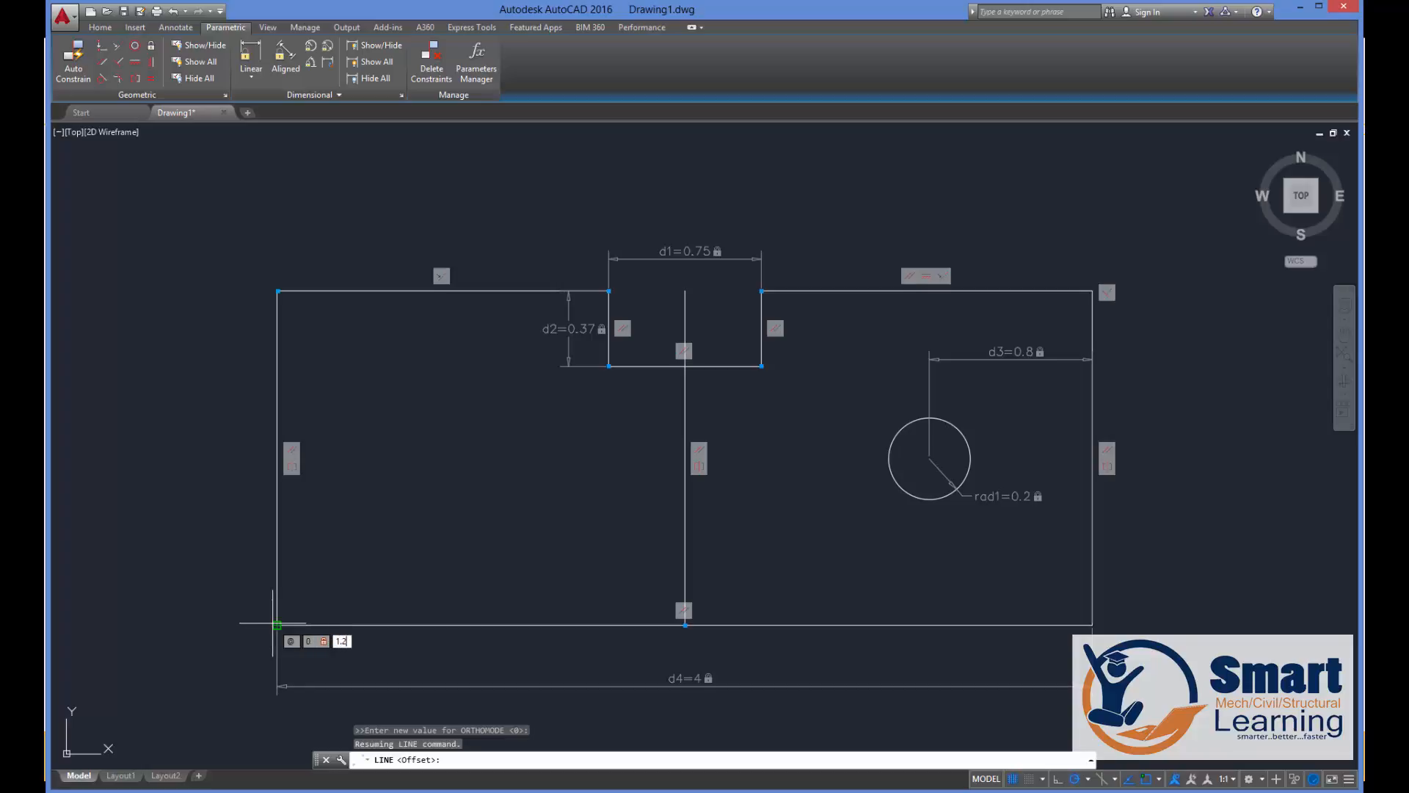
{"action": "key", "text": "Return"}
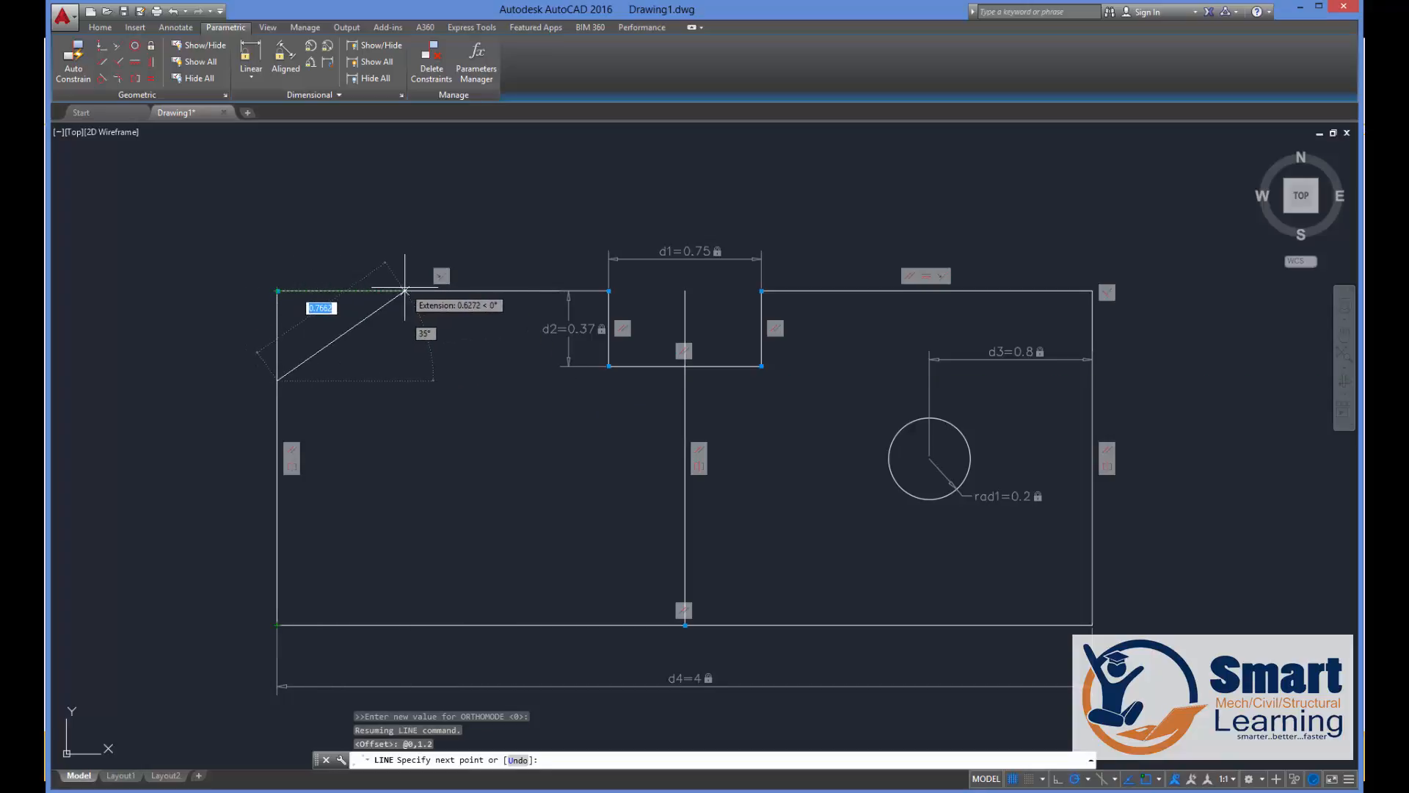
{"action": "type", "text": ".75"}
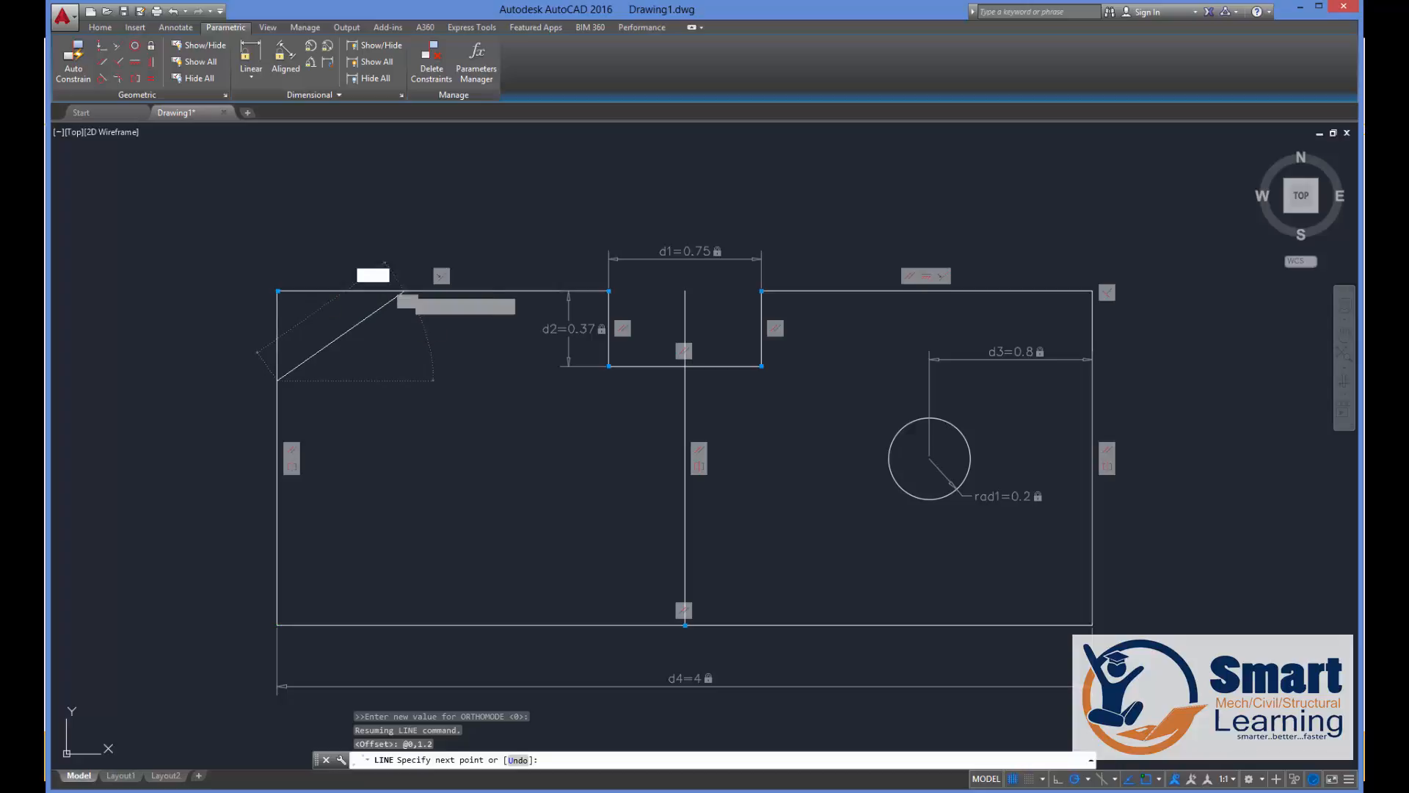
{"action": "key", "text": "Return"}
{"action": "key", "text": "Return"}
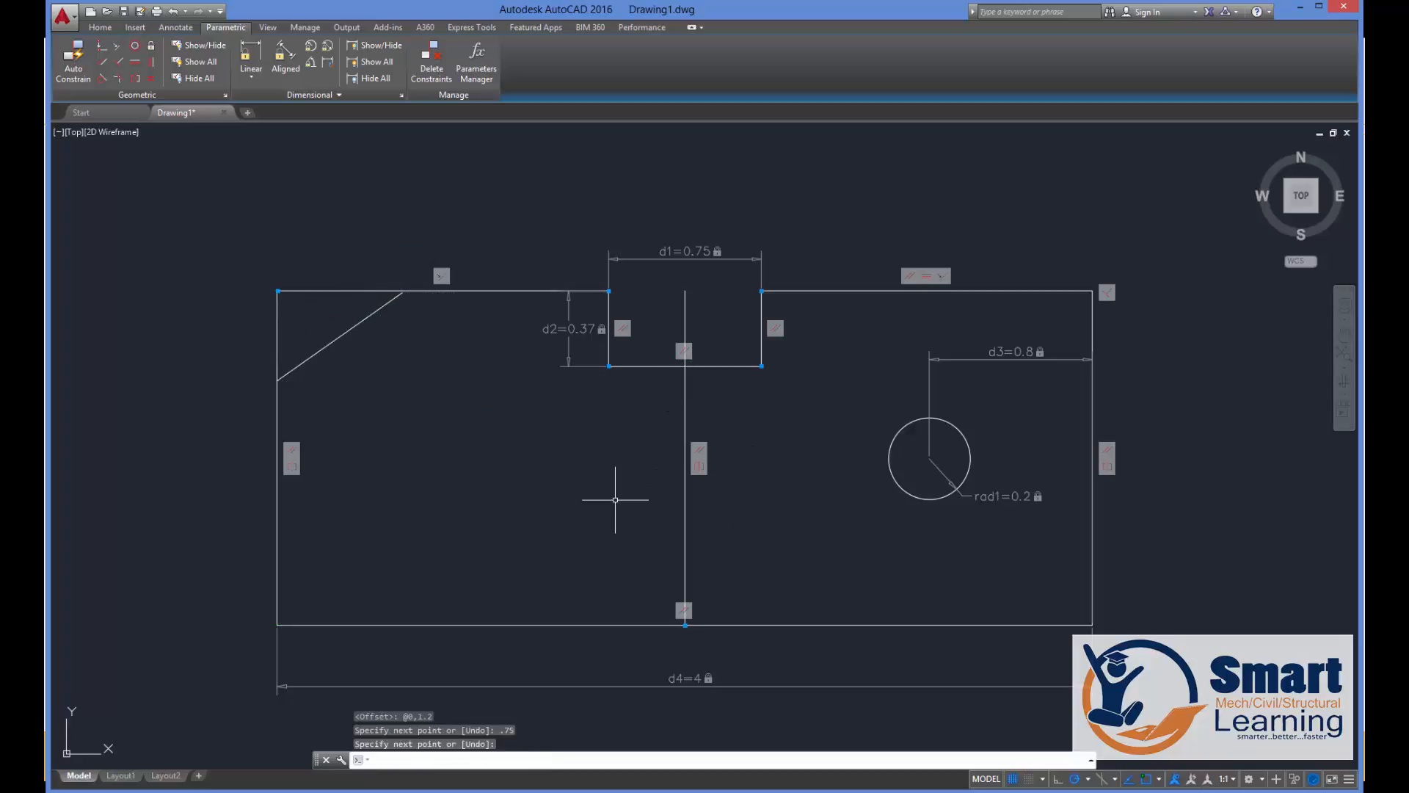
Trim off the part of the plate's left edge above the diagonal corner line.
{"action": "type", "text": "tr"}
{"action": "key", "text": "Return"}
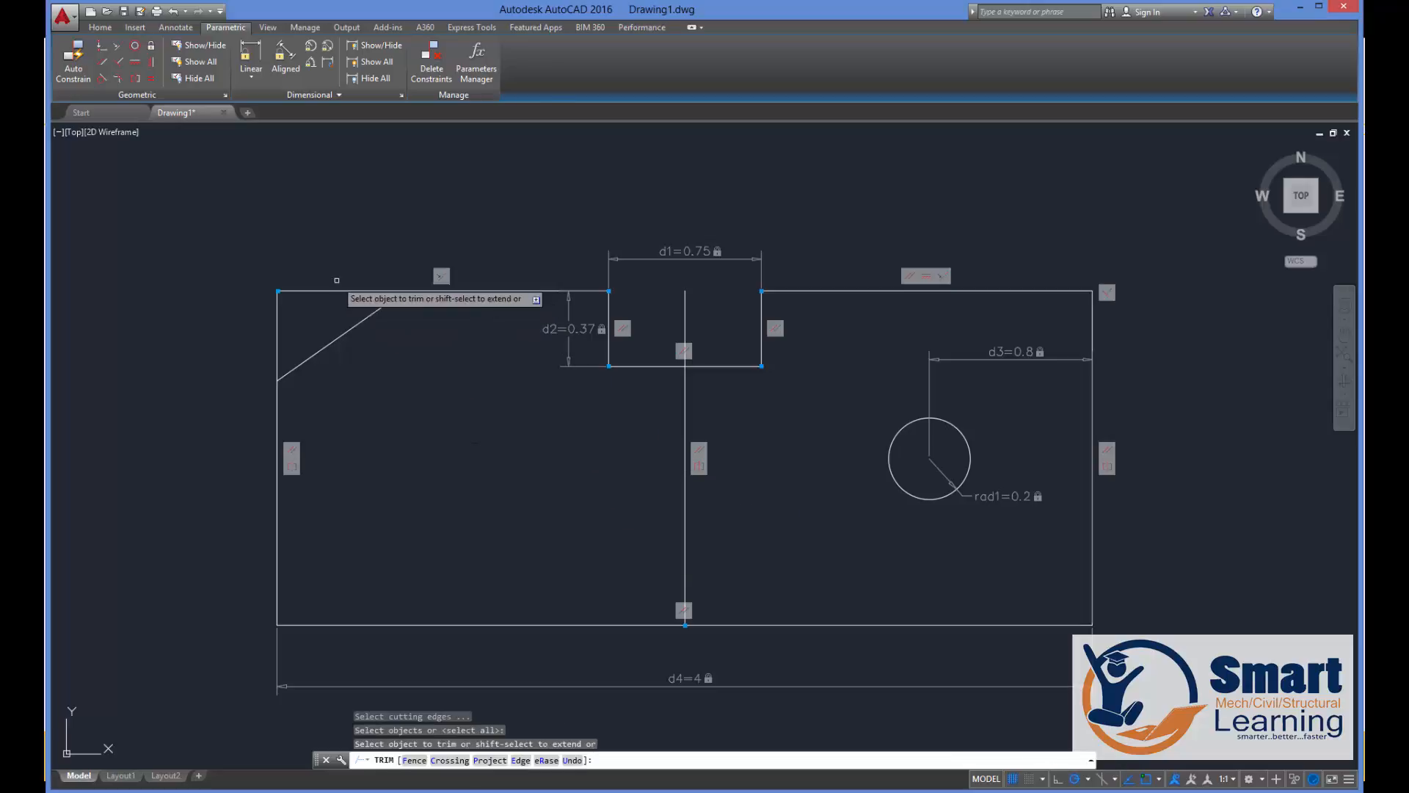
{"action": "left_click", "coordinate": [336, 279]}
{"action": "left_click", "coordinate": [296, 304]}
{"action": "left_click", "coordinate": [287, 316]}
{"action": "left_click", "coordinate": [258, 335]}
{"action": "key", "text": "Return"}
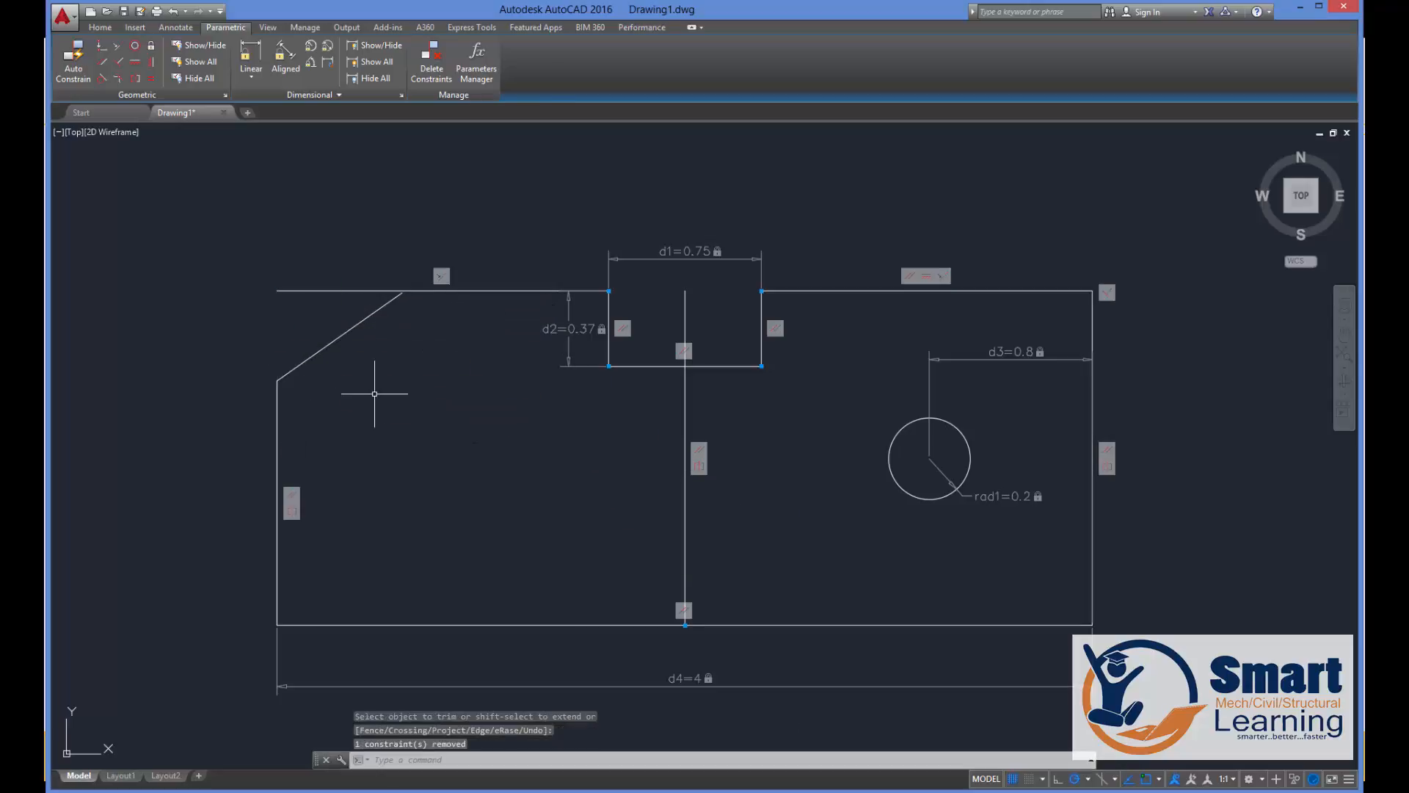
Trim off the part of the plate's top edge that overhangs the diagonal line to finish the cut corner.
{"action": "type", "text": "ex"}
{"action": "key", "text": "Return"}
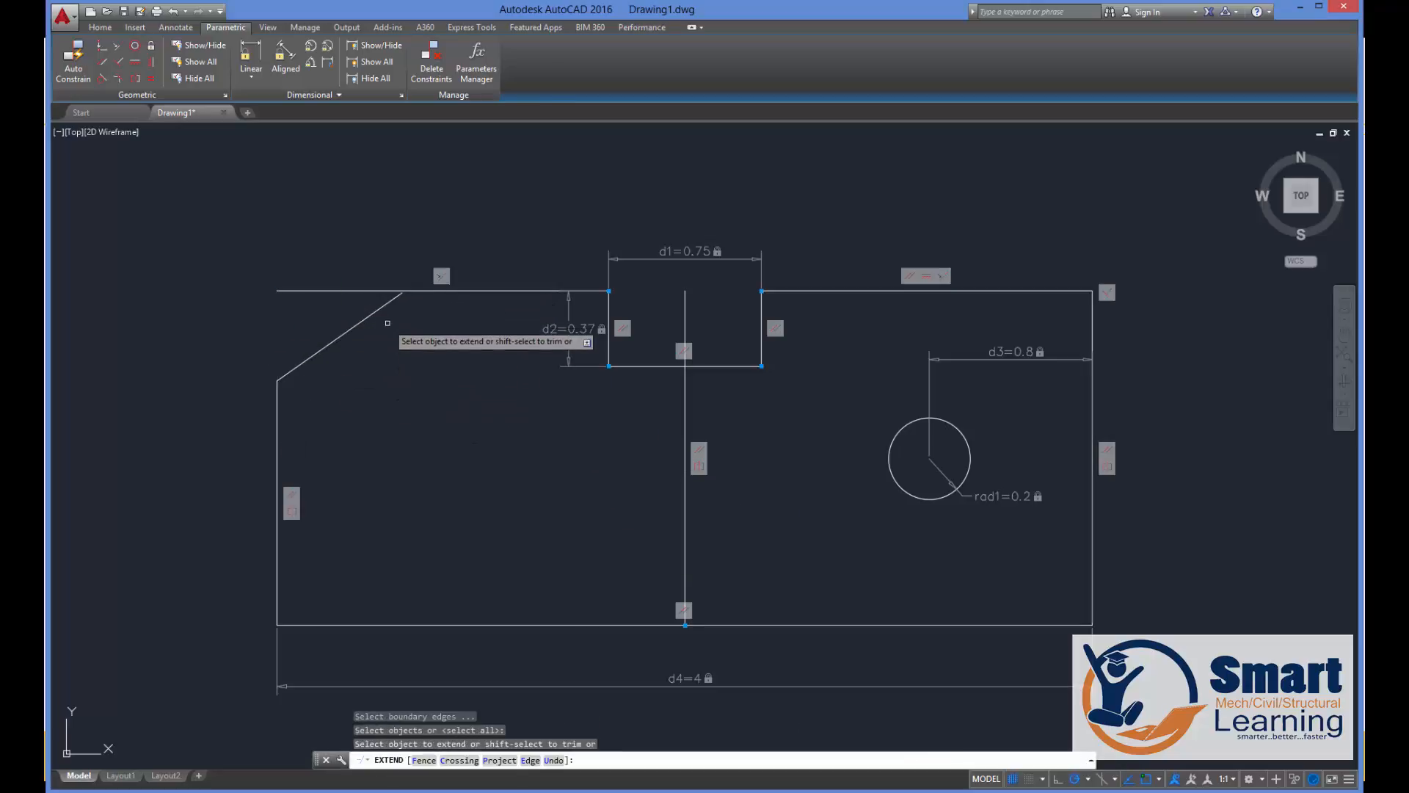
{"action": "left_click", "coordinate": [357, 292], "text": "shift"}
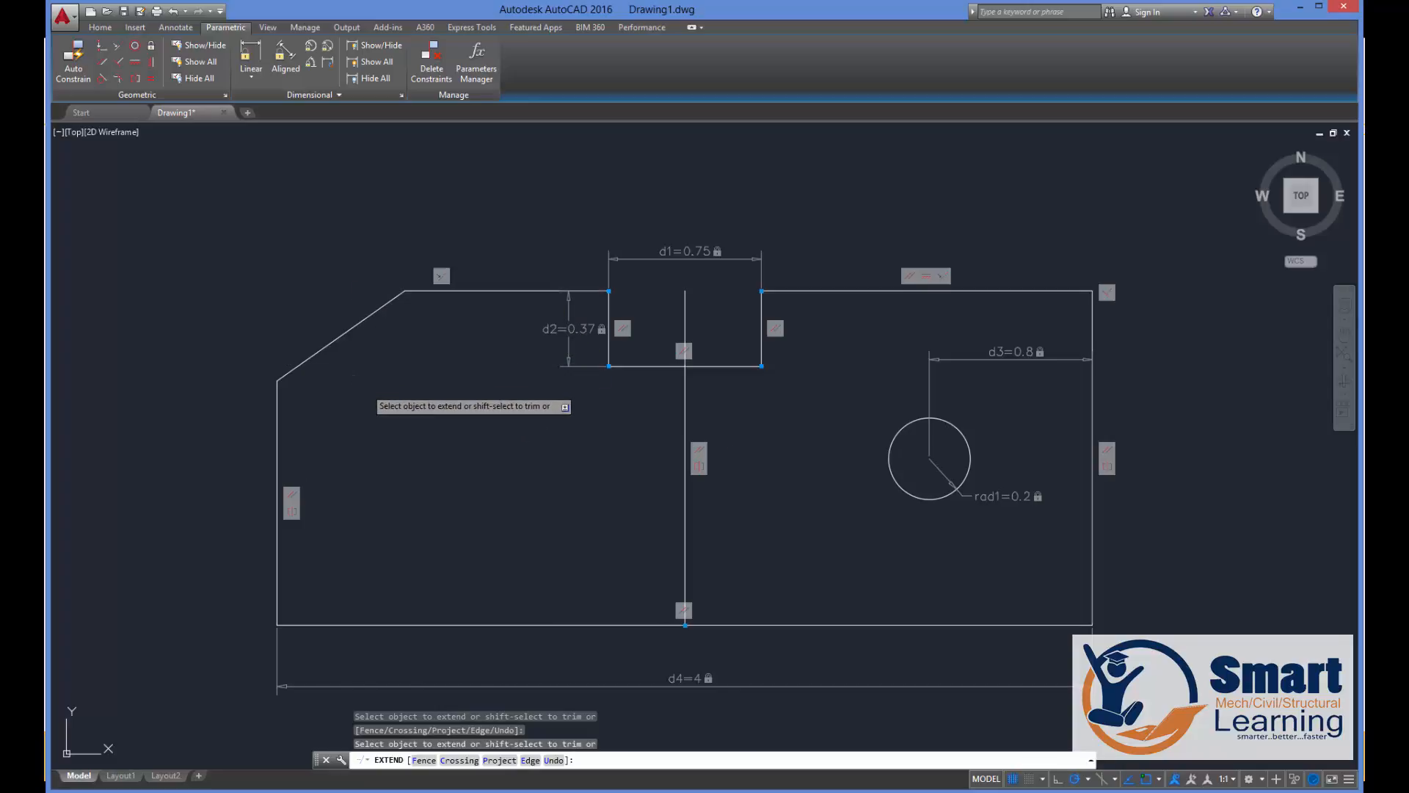
{"action": "right_click", "coordinate": [357, 403]}
{"action": "left_click", "coordinate": [389, 397]}
Apply Auto Constrain to the diagonal line and the left and top edges meeting at the cut corner.
{"action": "left_click", "coordinate": [423, 263]}
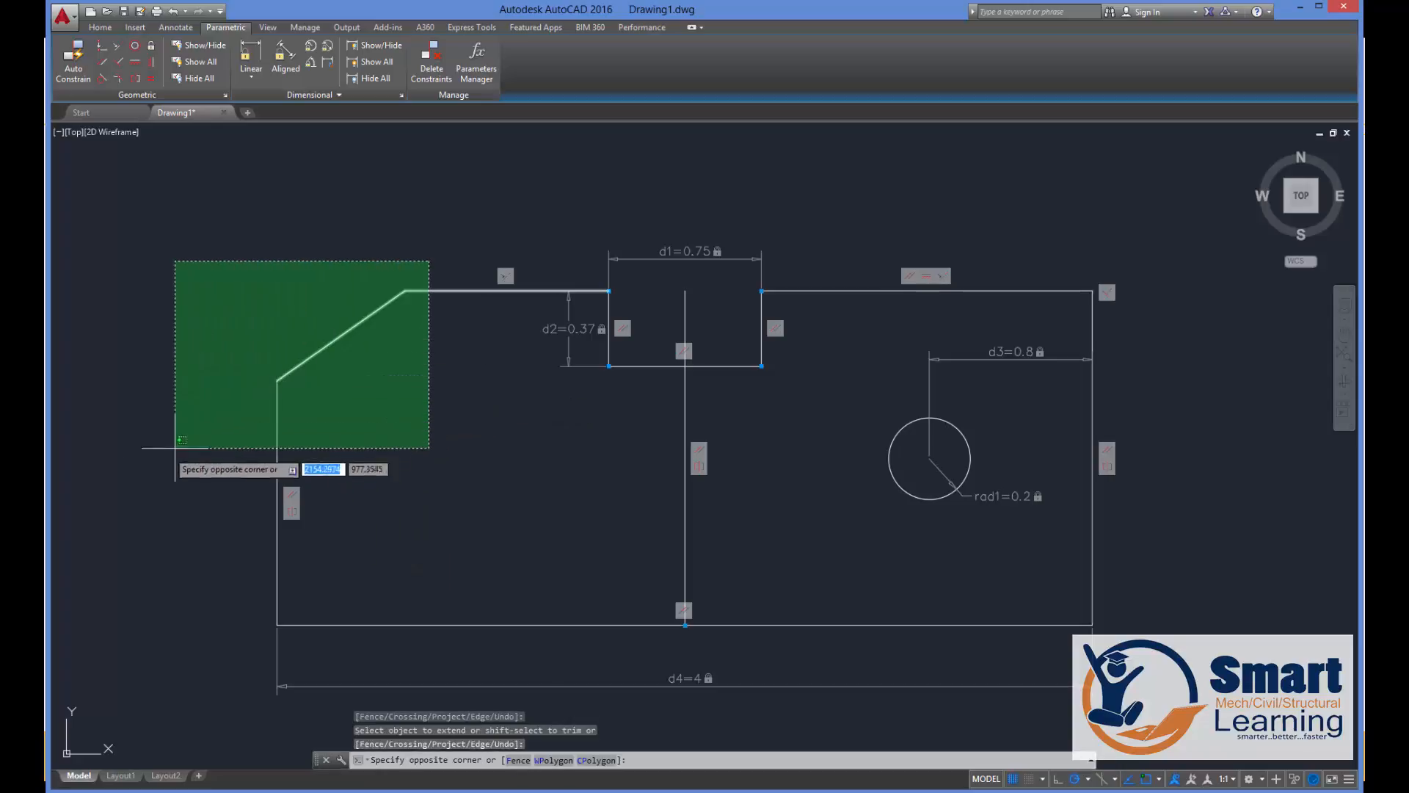
{"action": "left_click", "coordinate": [173, 408]}
{"action": "left_click", "coordinate": [82, 71]}
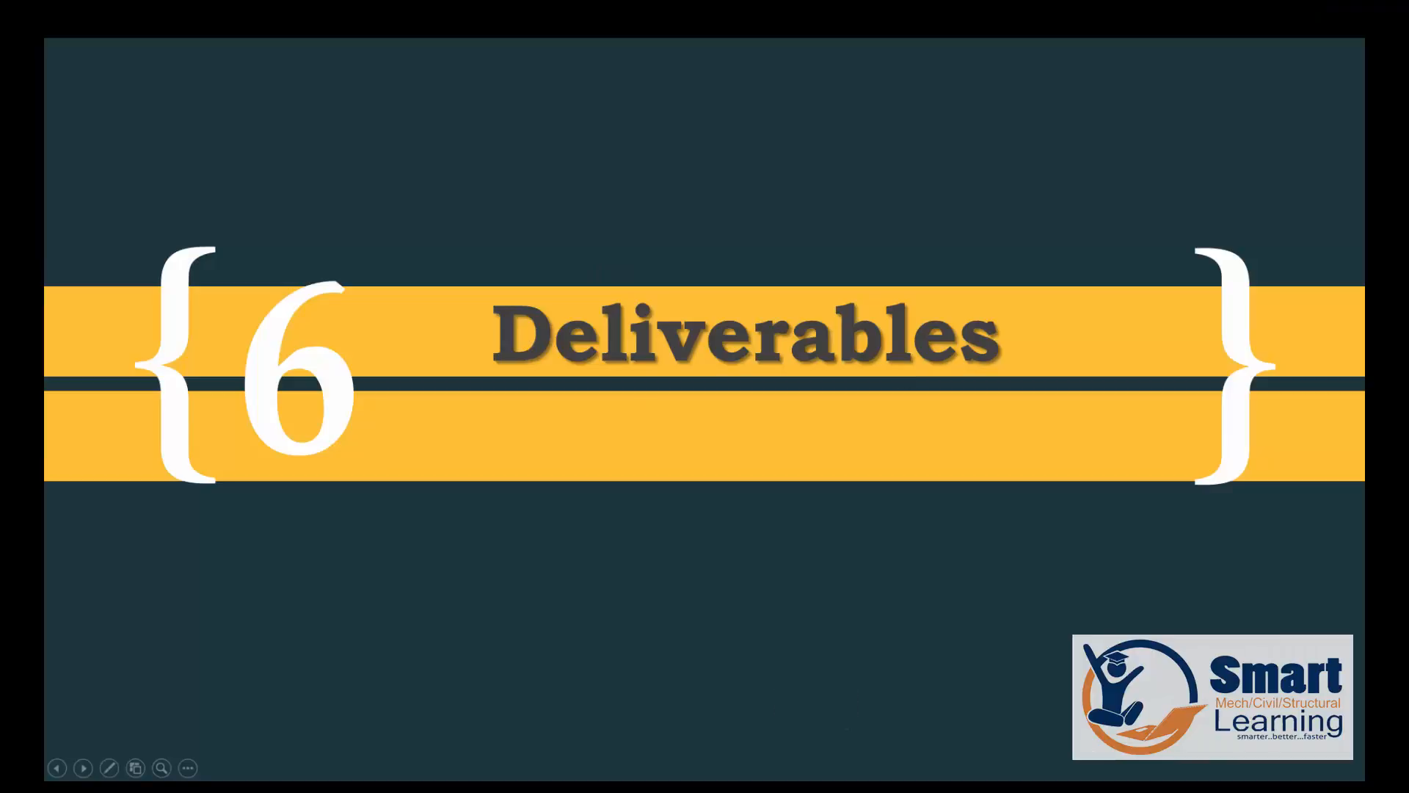
{"action": "left_click", "coordinate": [883, 728]}
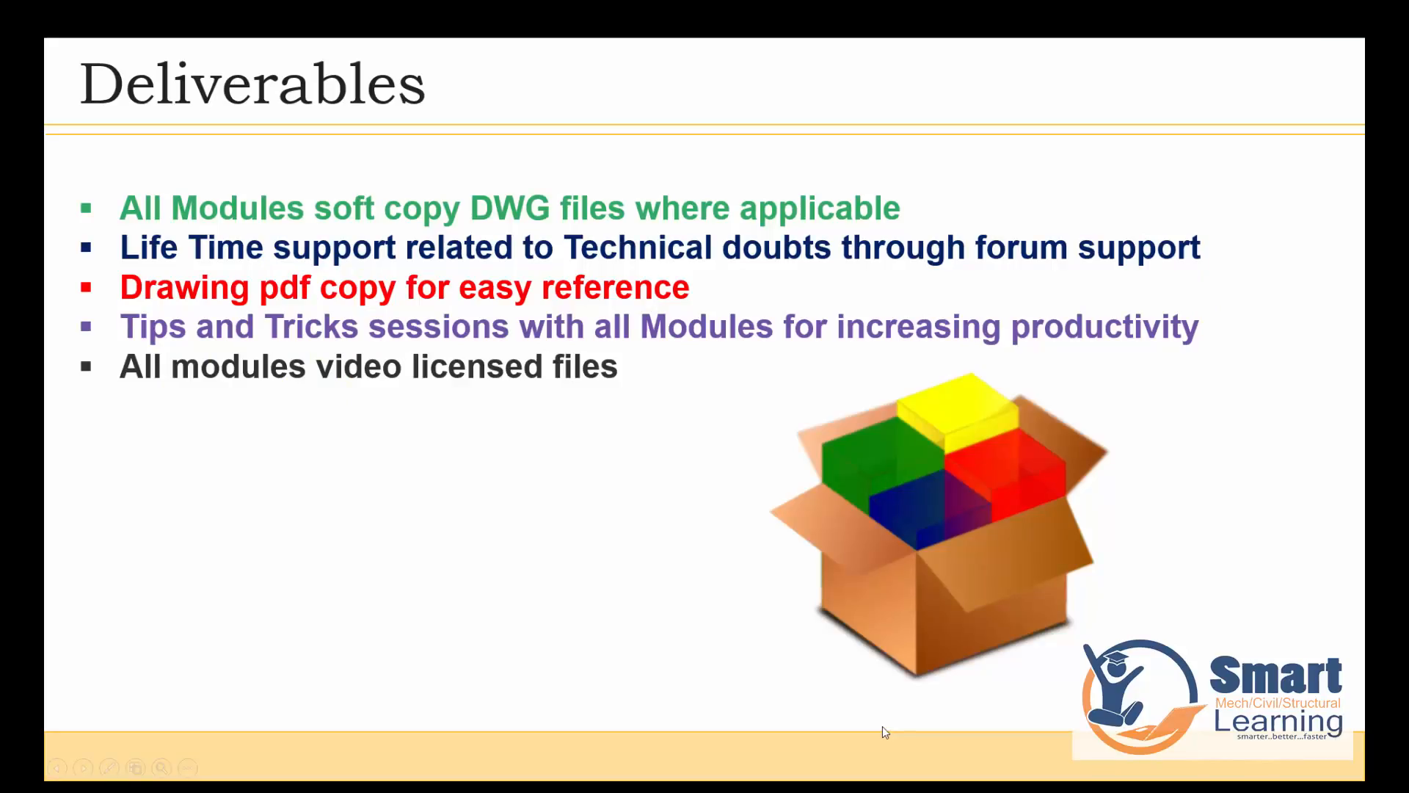